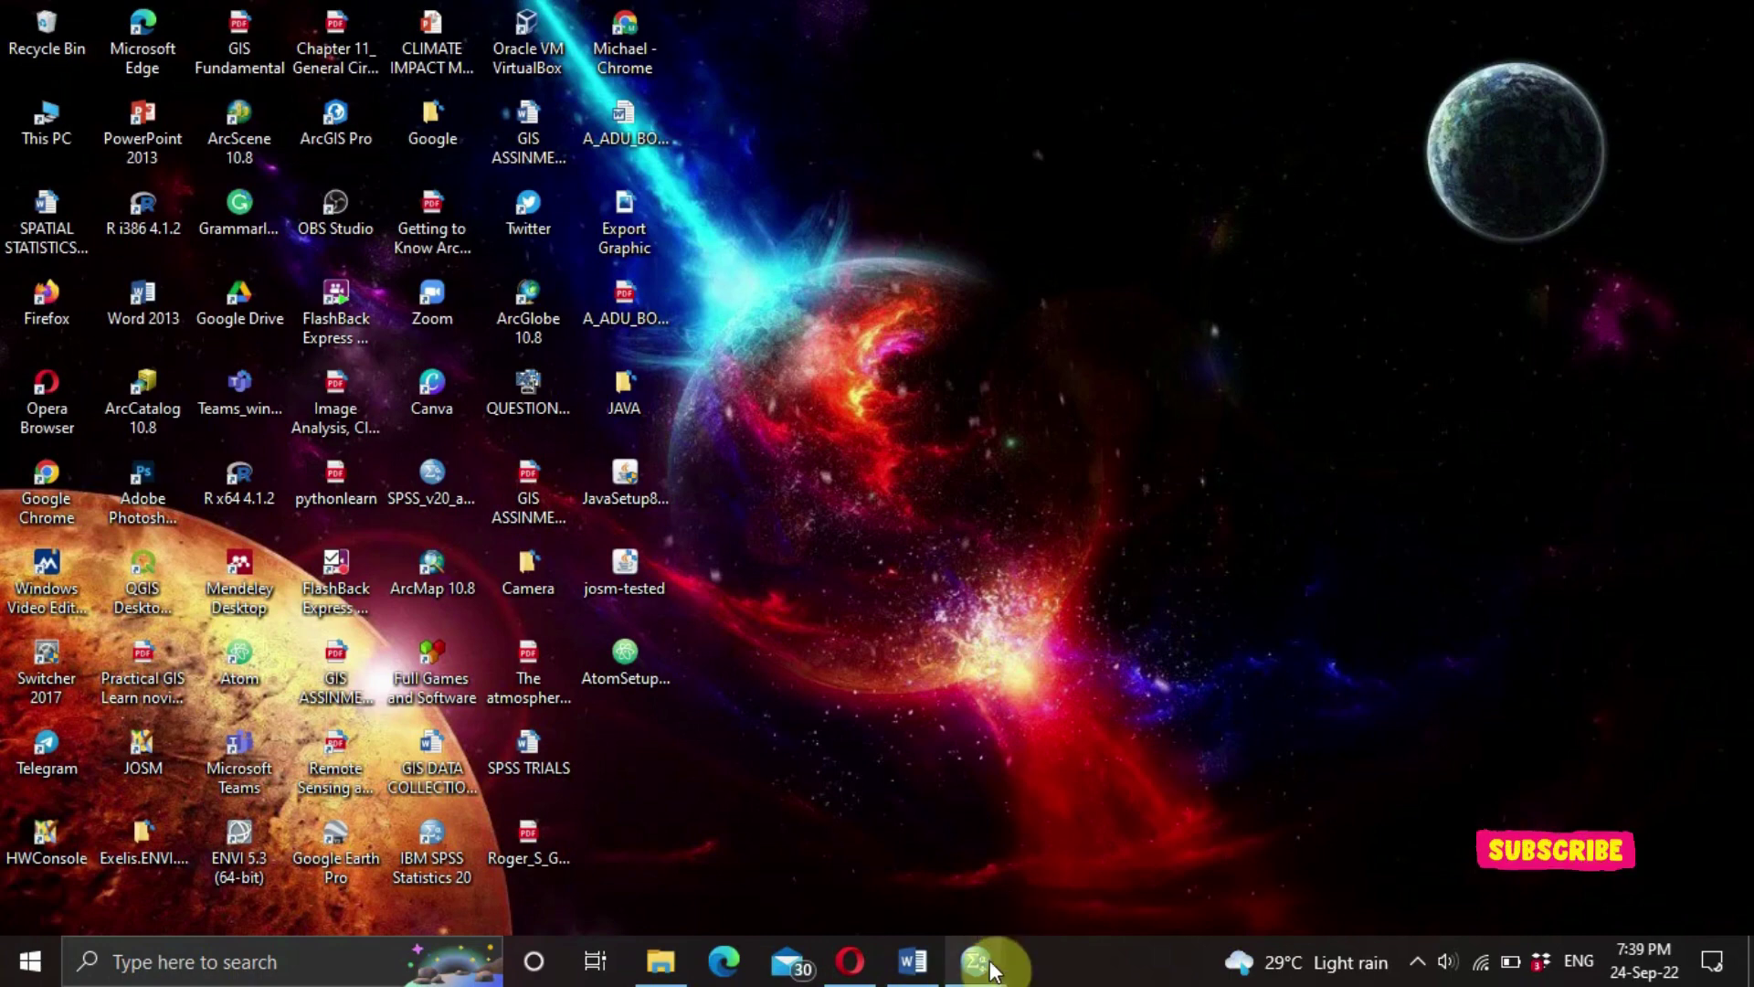
Switch to the GEOG326.sav data editor in SPSS and create a new empty dataset.
mouse_move(992, 966)
click(1069, 861)
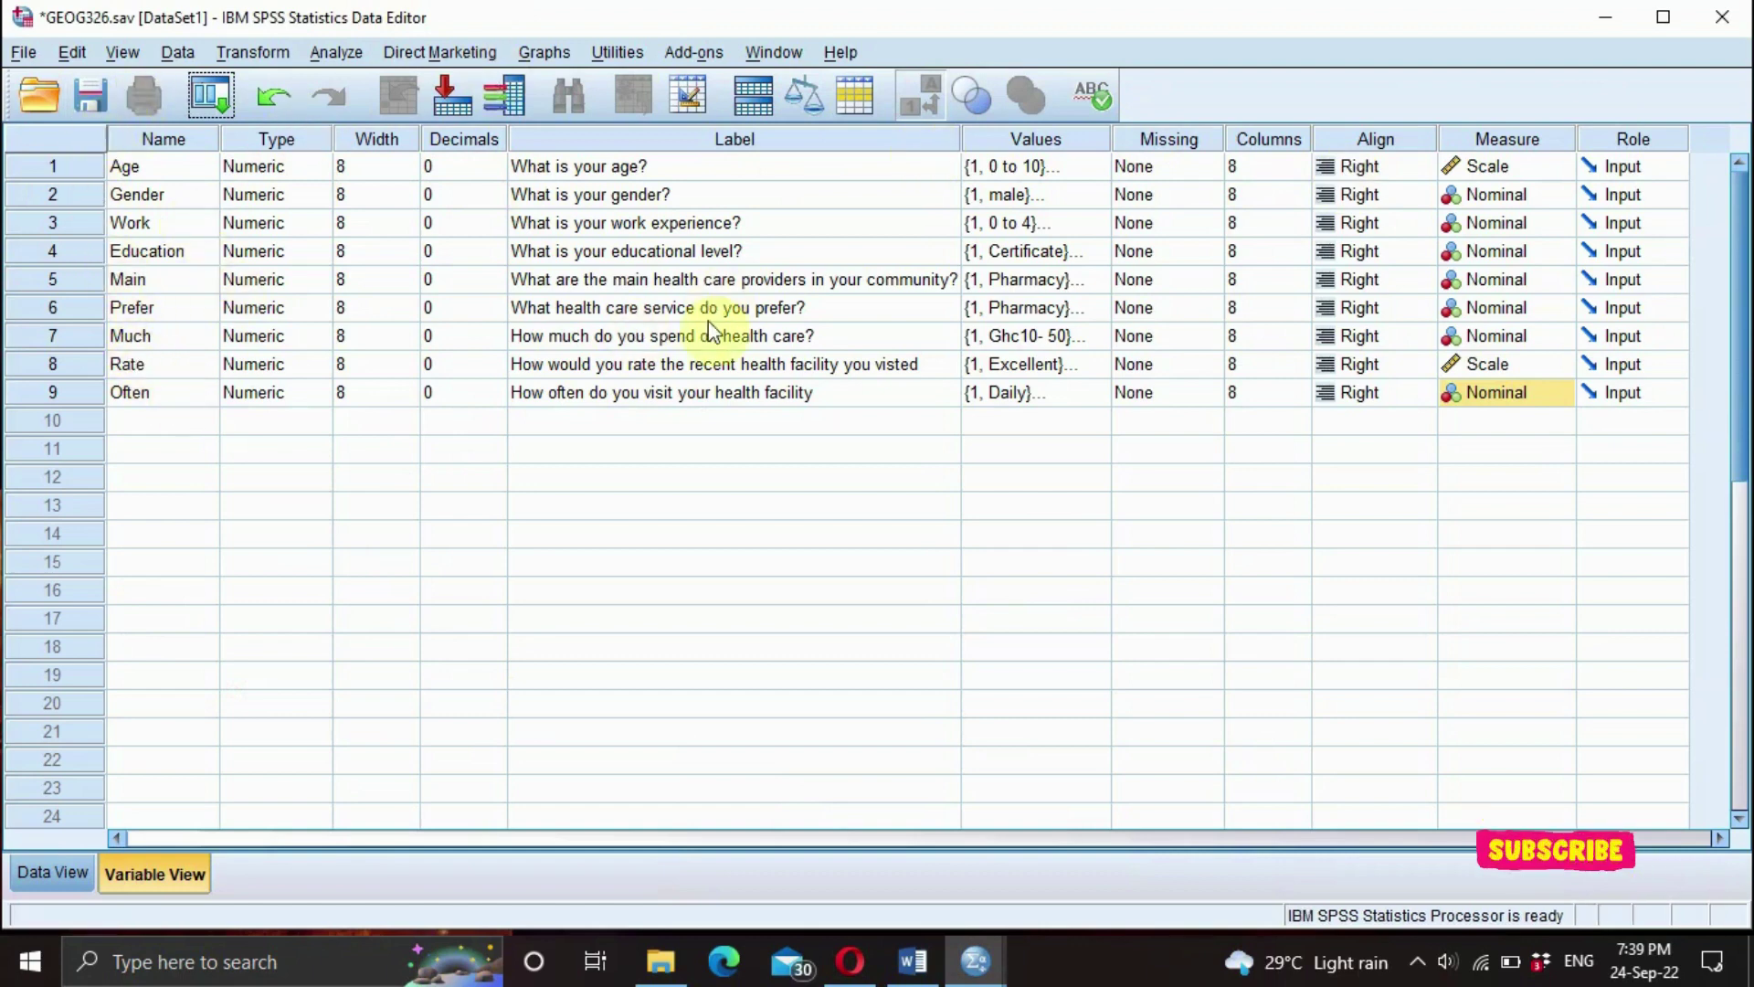
click(22, 52)
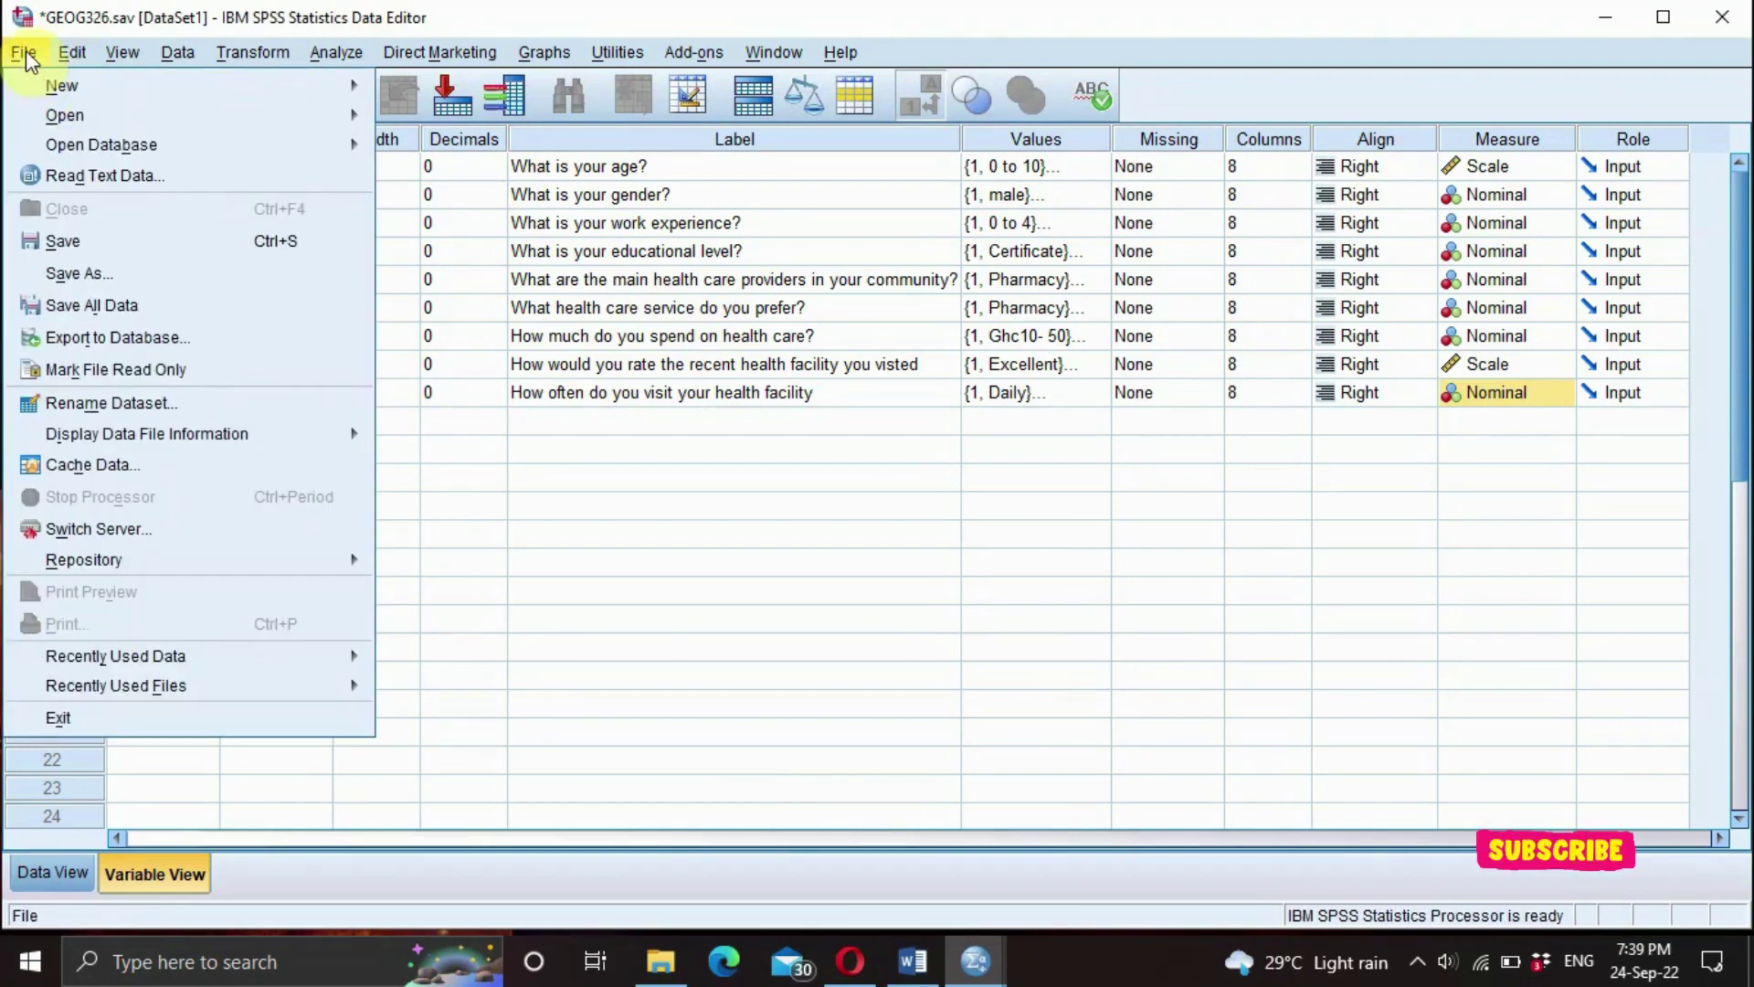
mouse_move(64, 87)
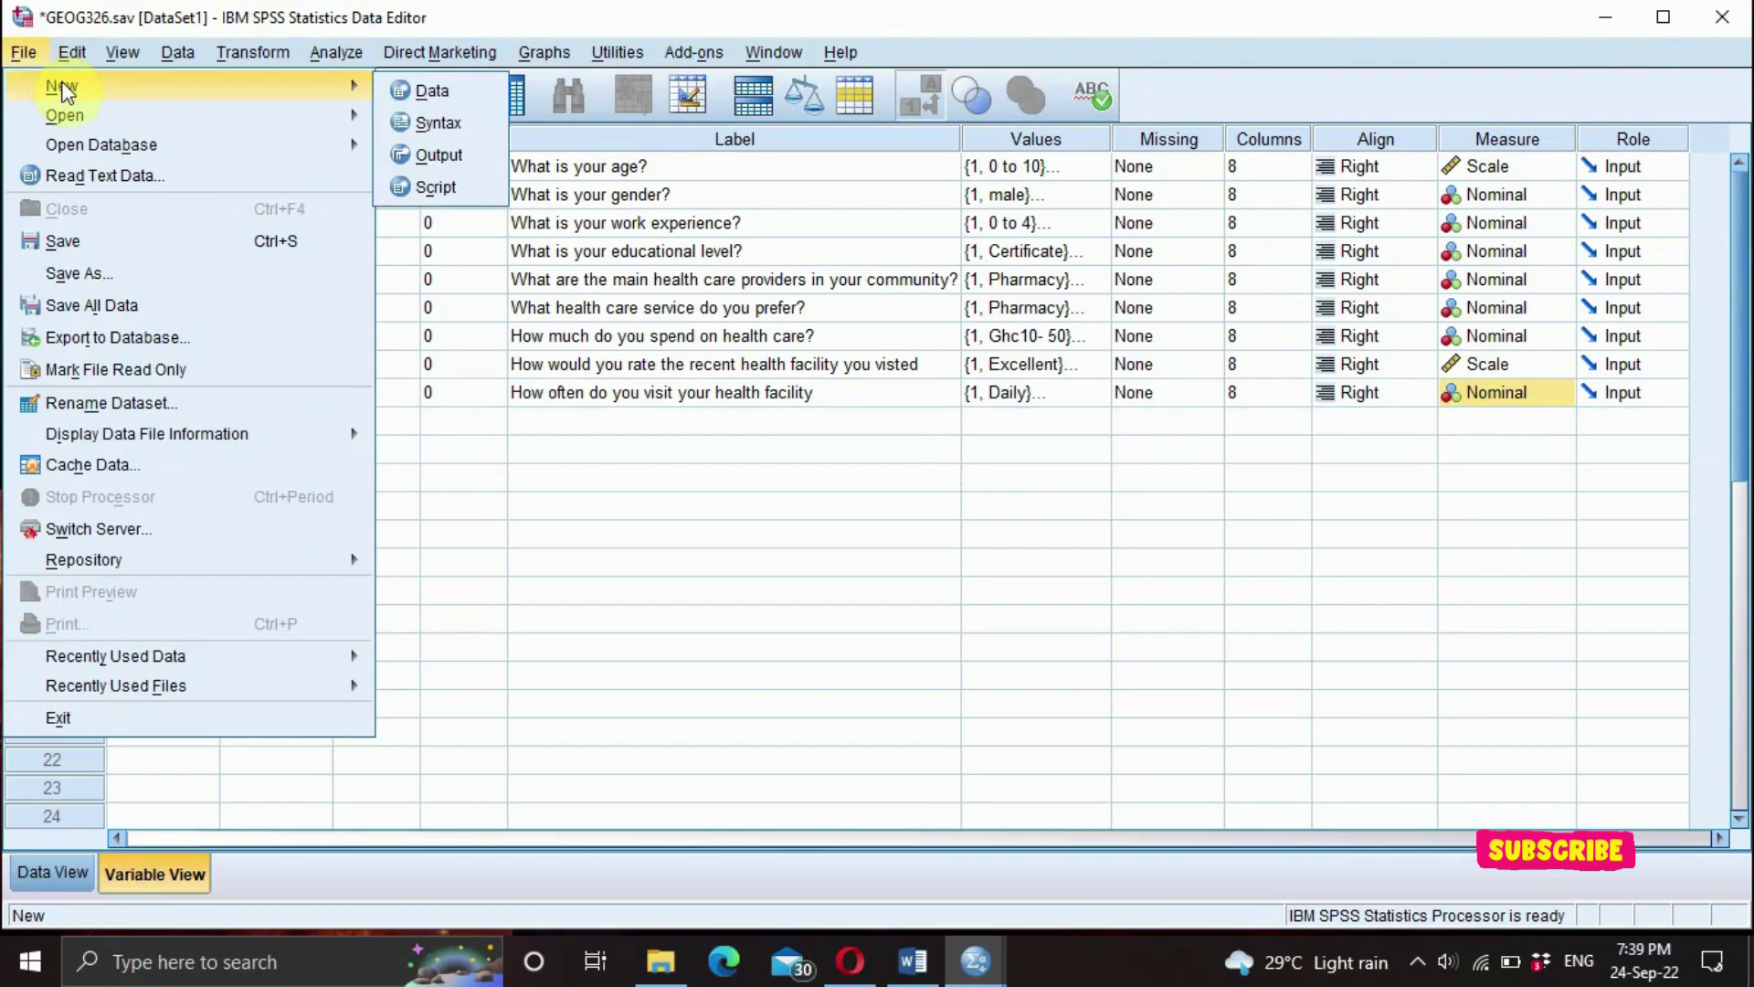
click(431, 92)
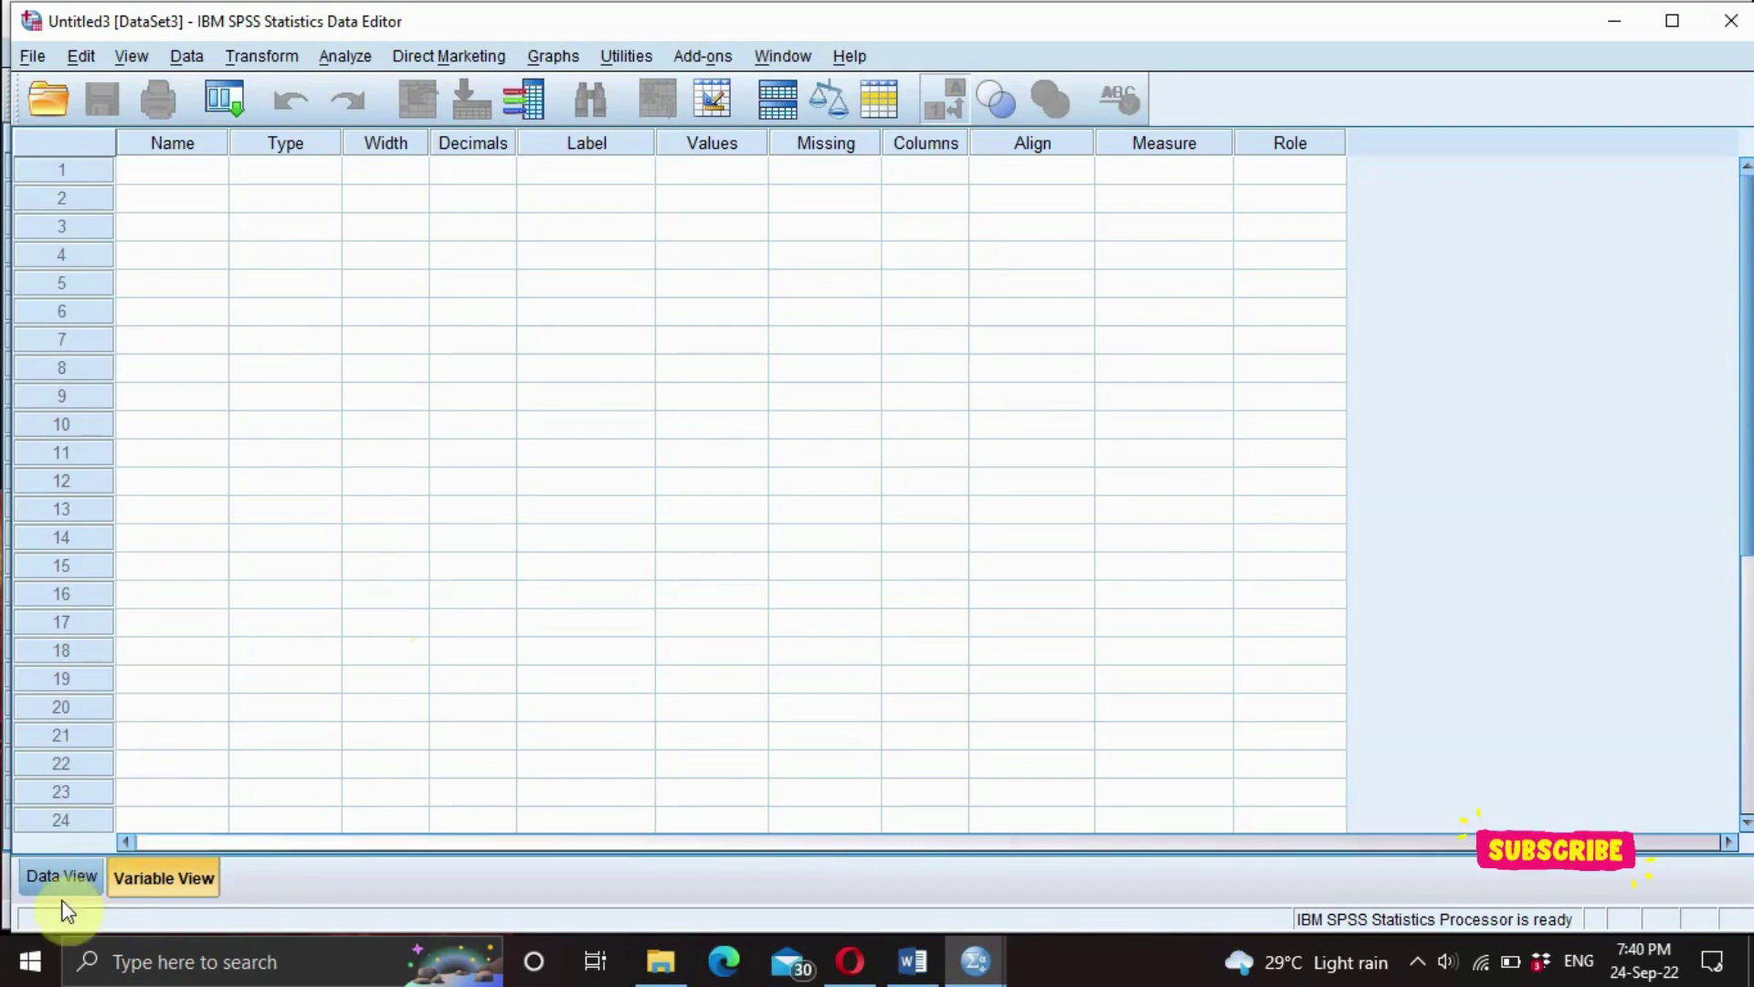
Compare the Data View and Variable View layouts of the new empty dataset.
click(84, 872)
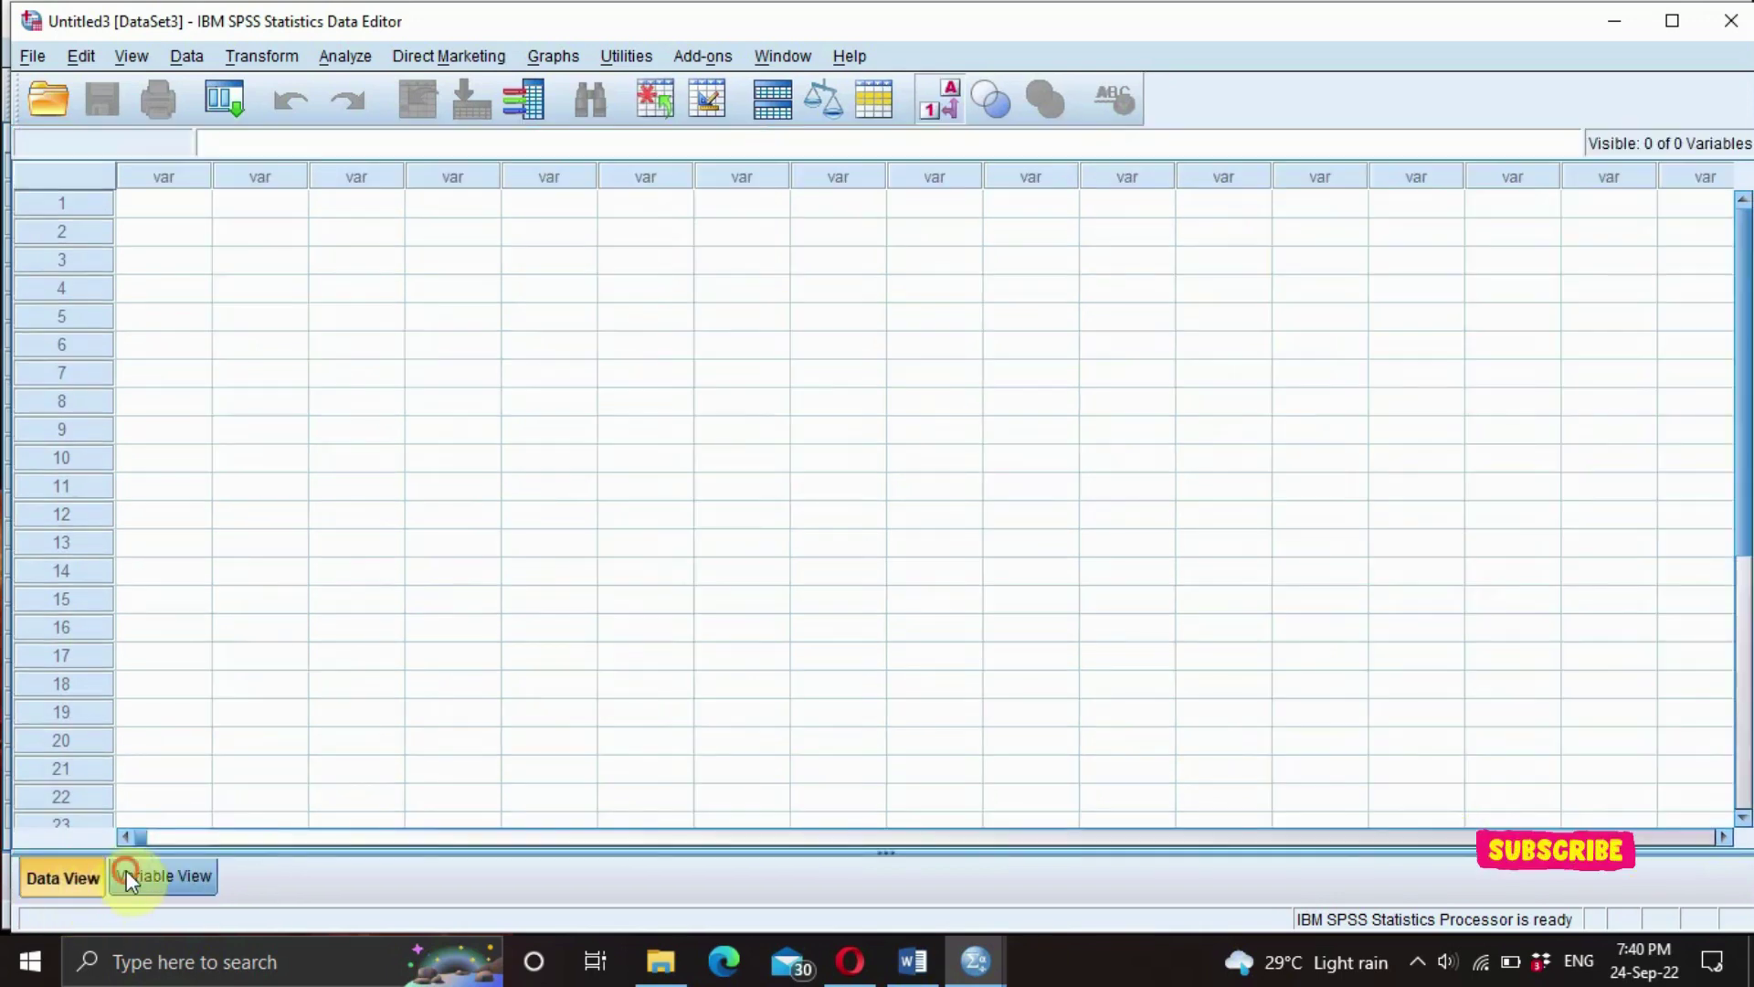
click(127, 878)
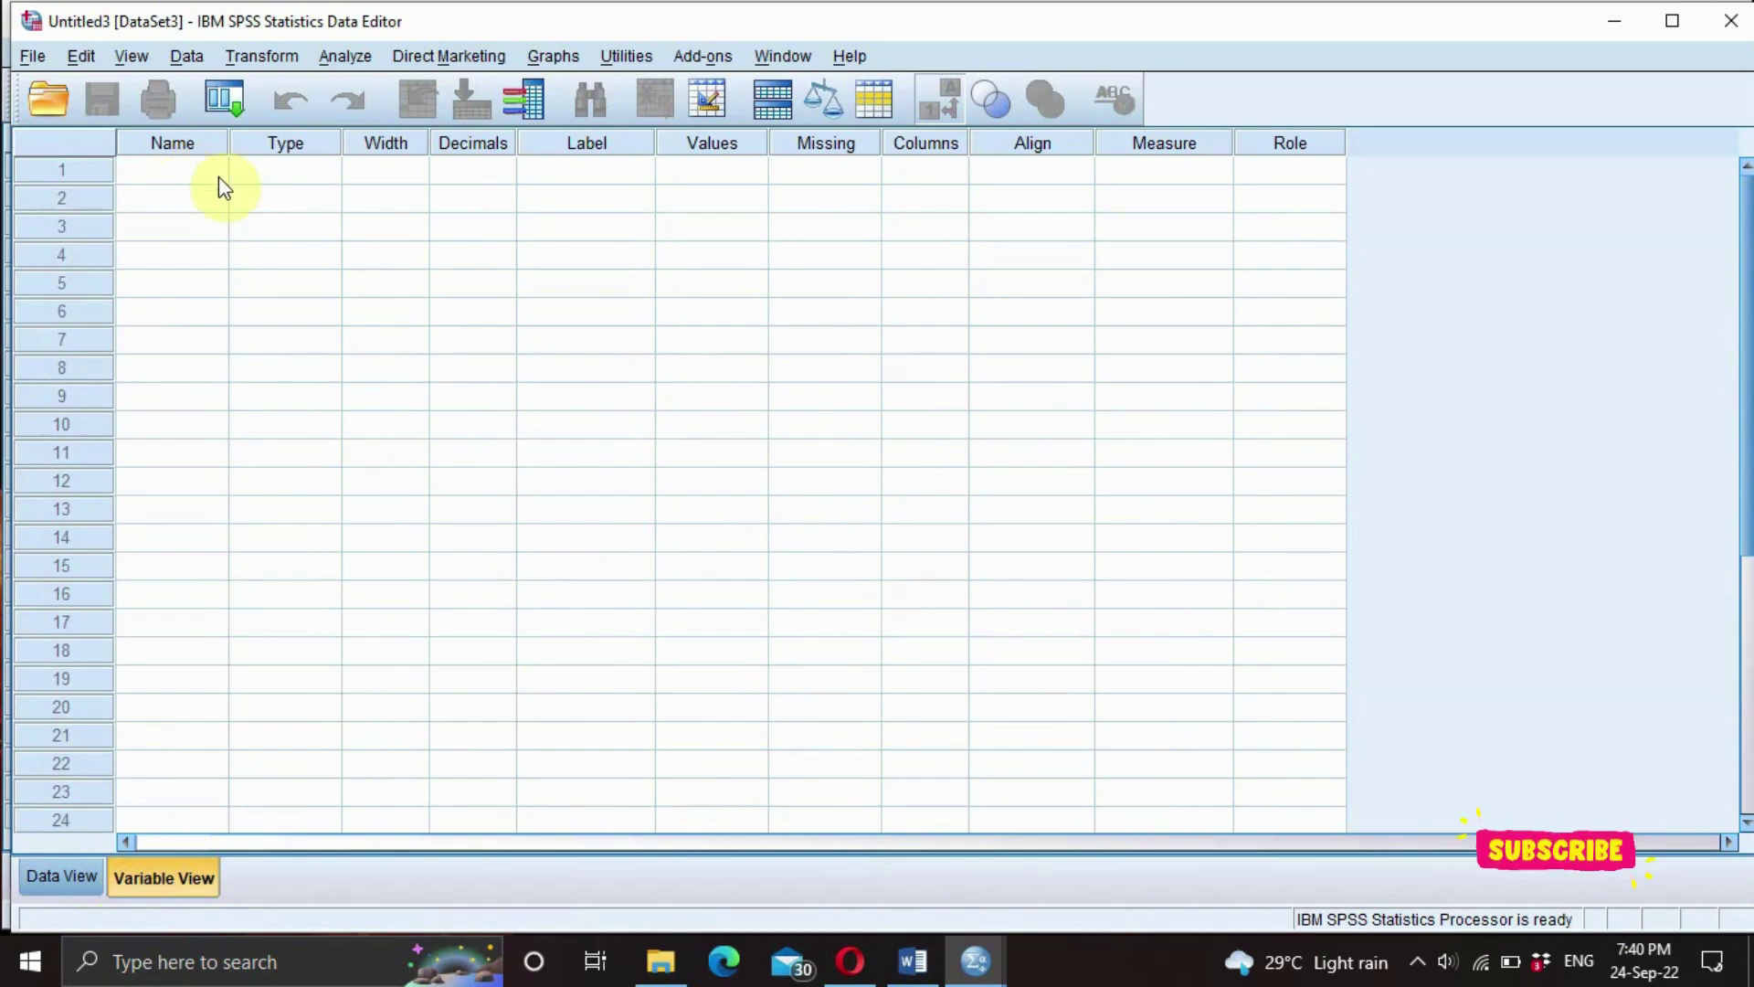
click(42, 870)
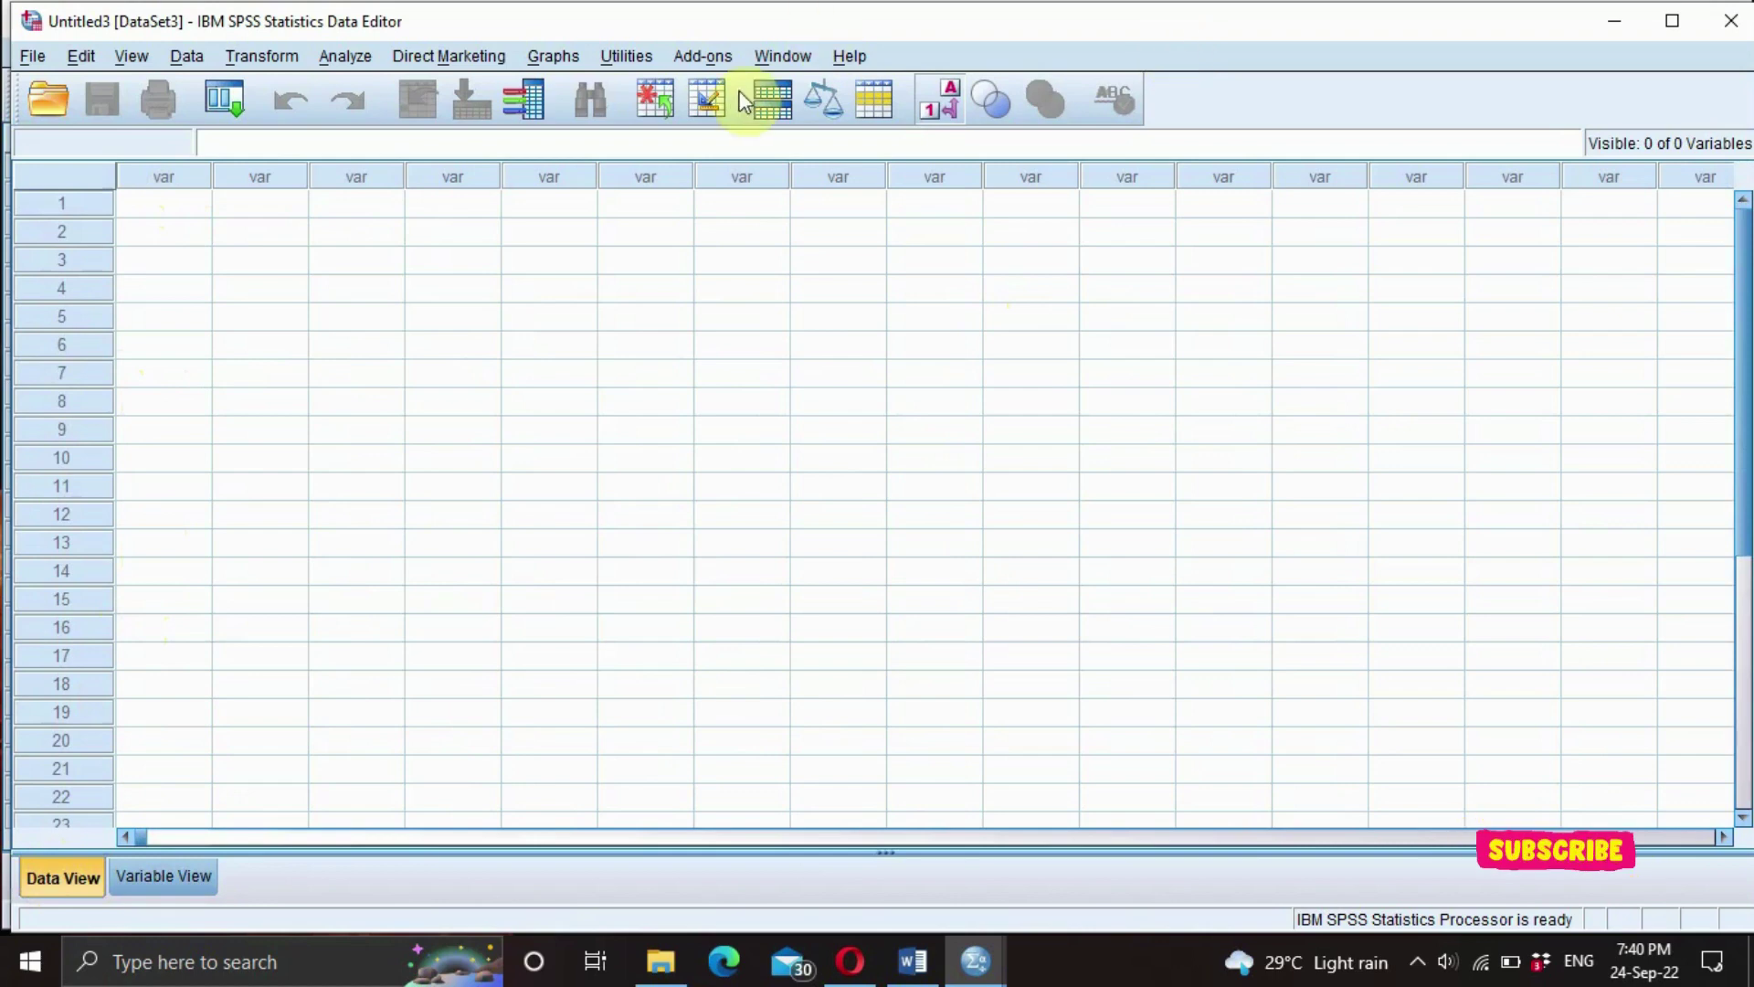
click(173, 879)
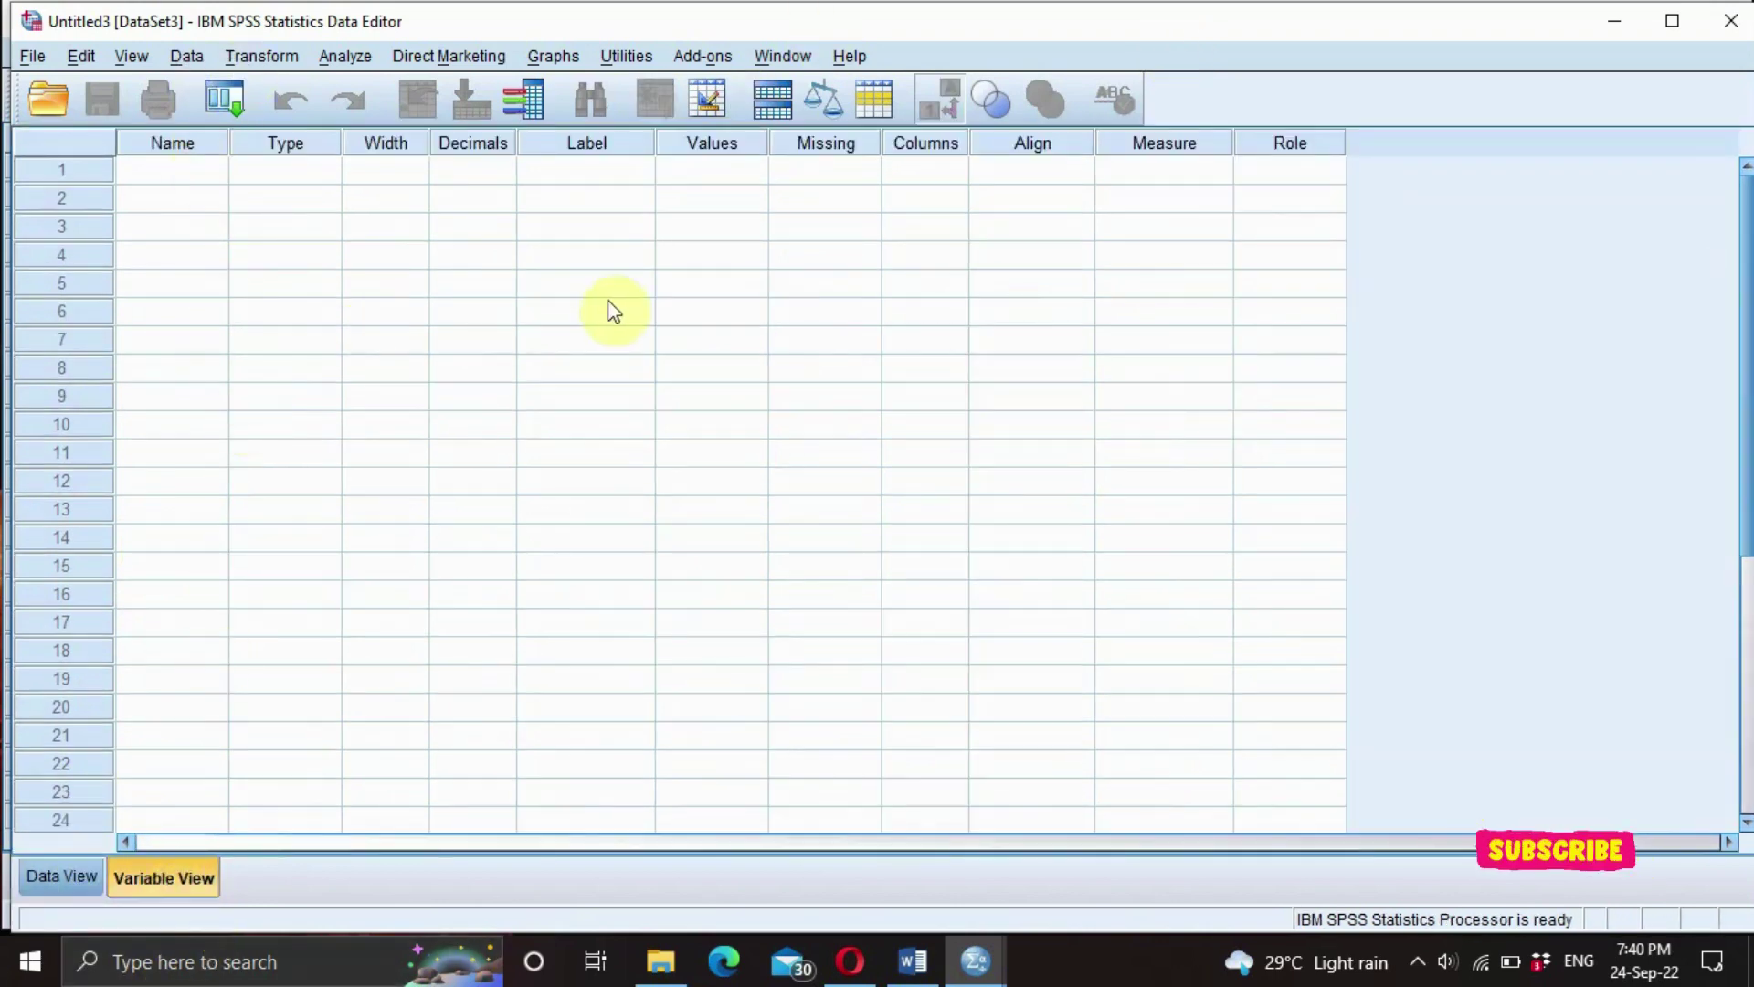
click(73, 897)
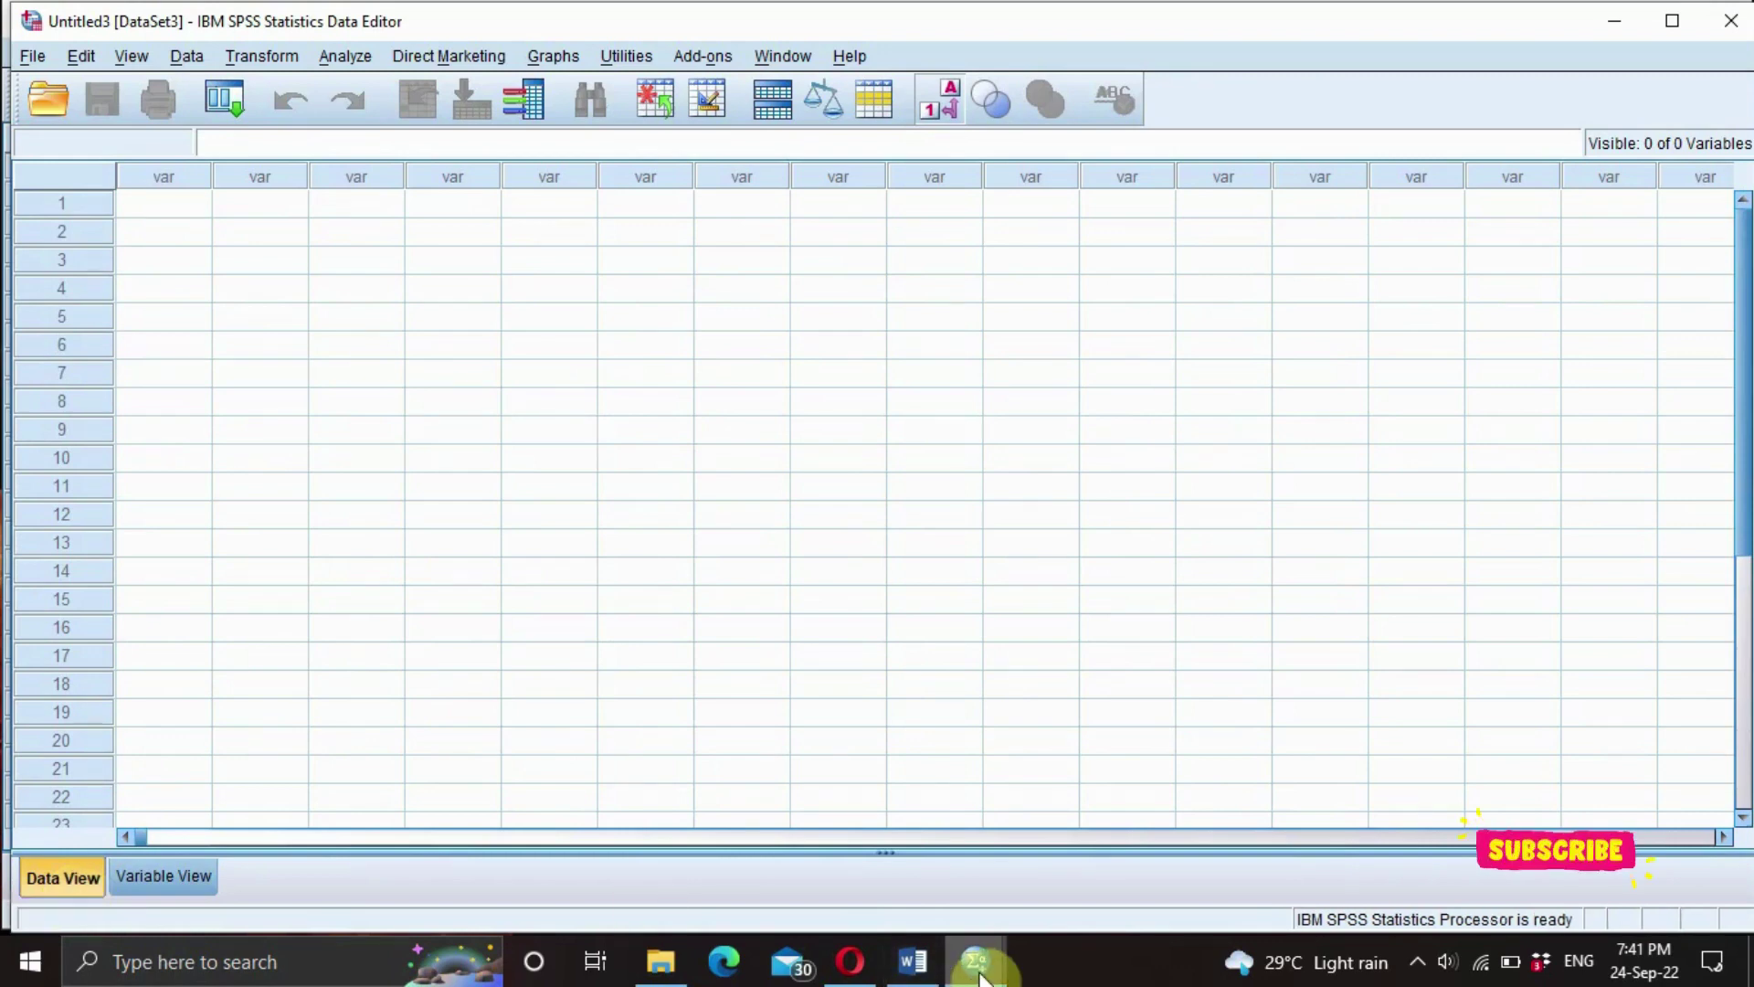
Examine the variable definitions in GEOG326.sav, and return to the Variable View of the new untitled dataset.
mouse_move(981, 977)
click(974, 914)
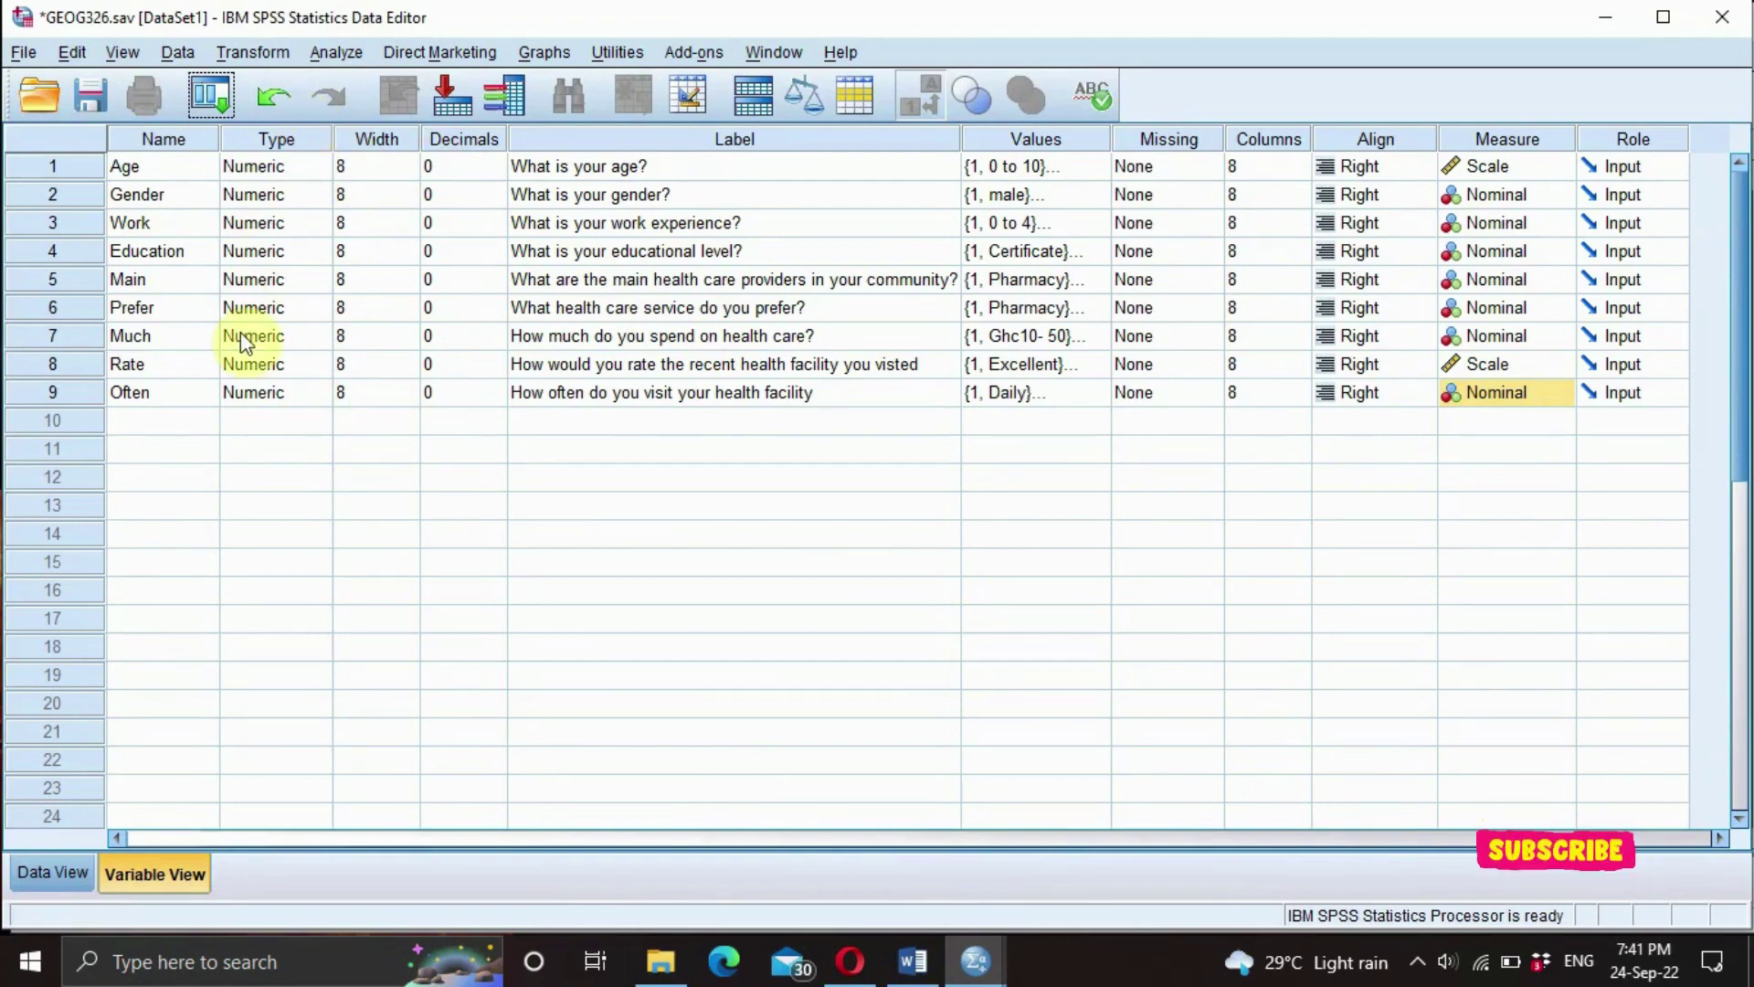
click(978, 973)
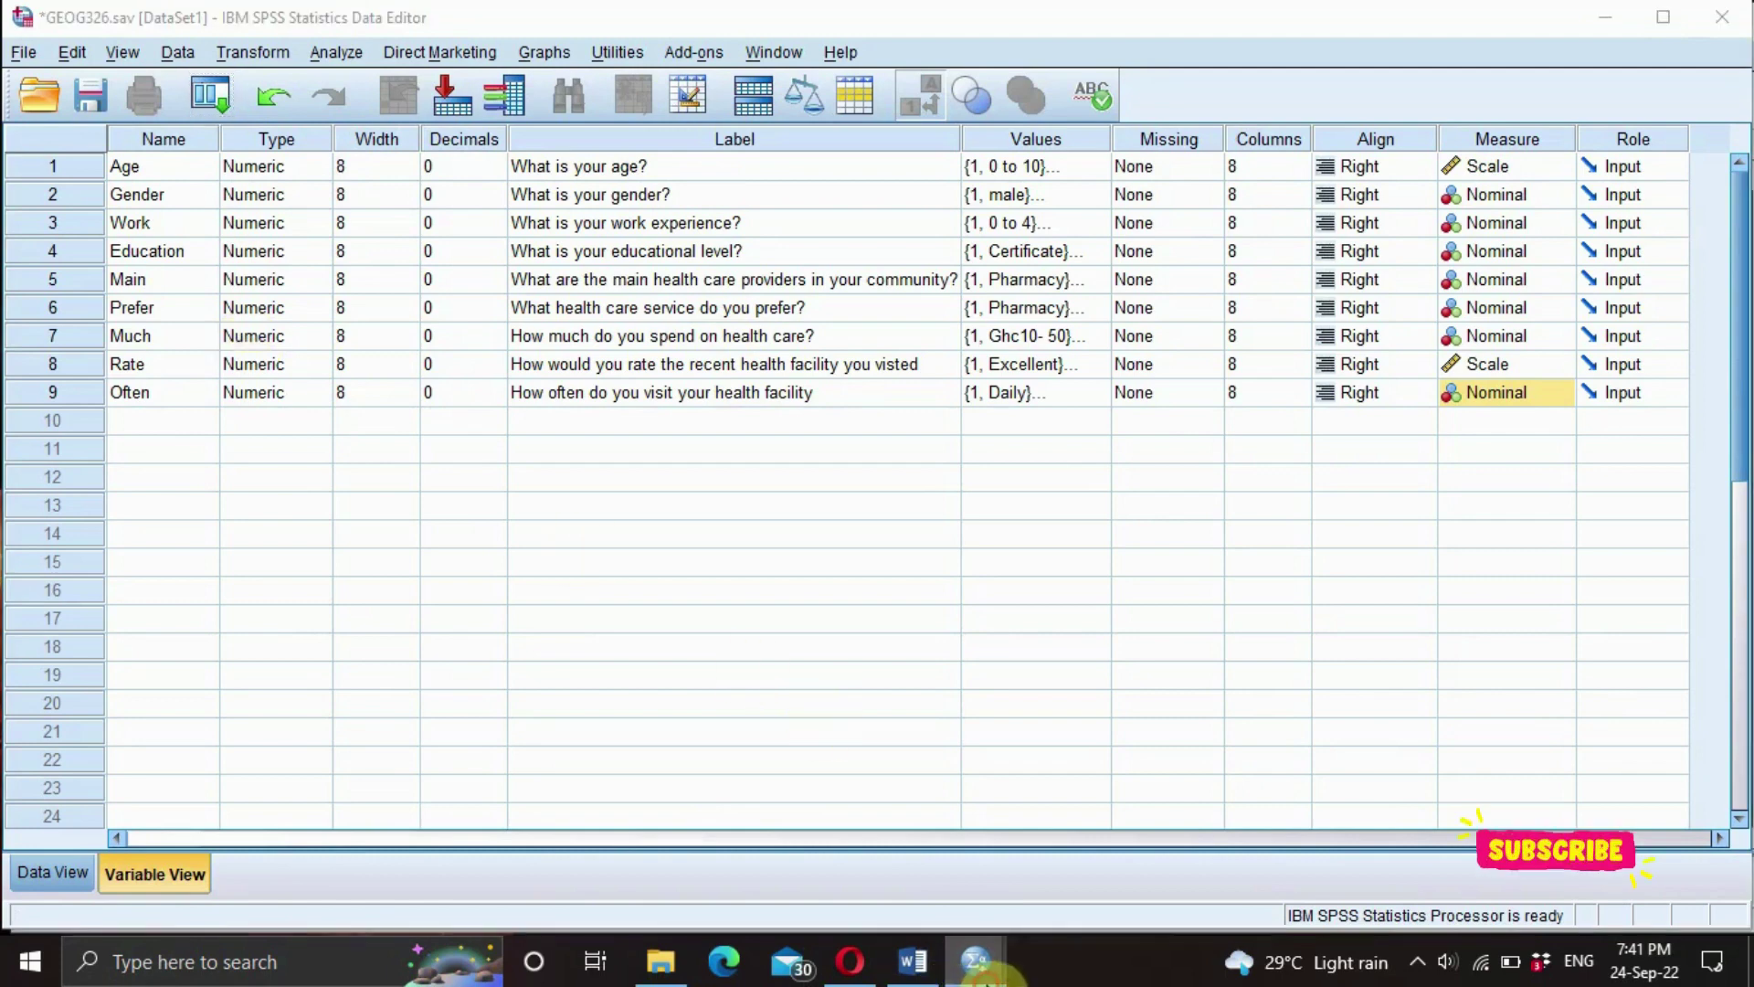
click(1197, 868)
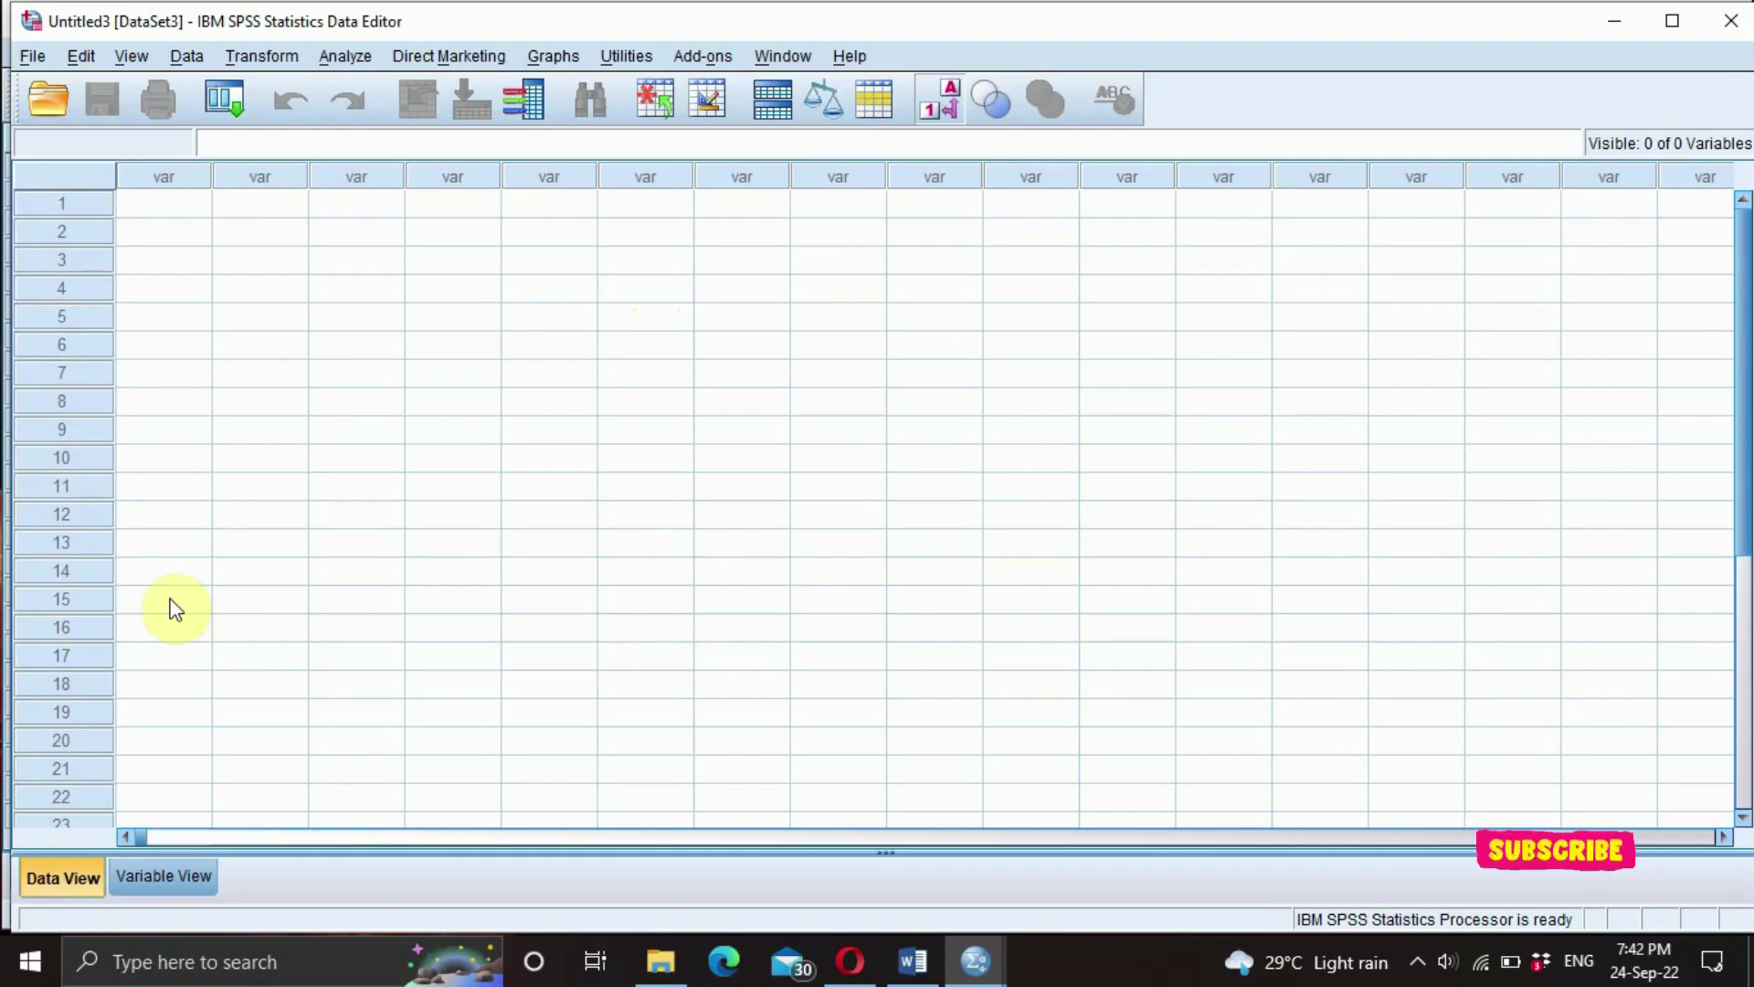
click(162, 879)
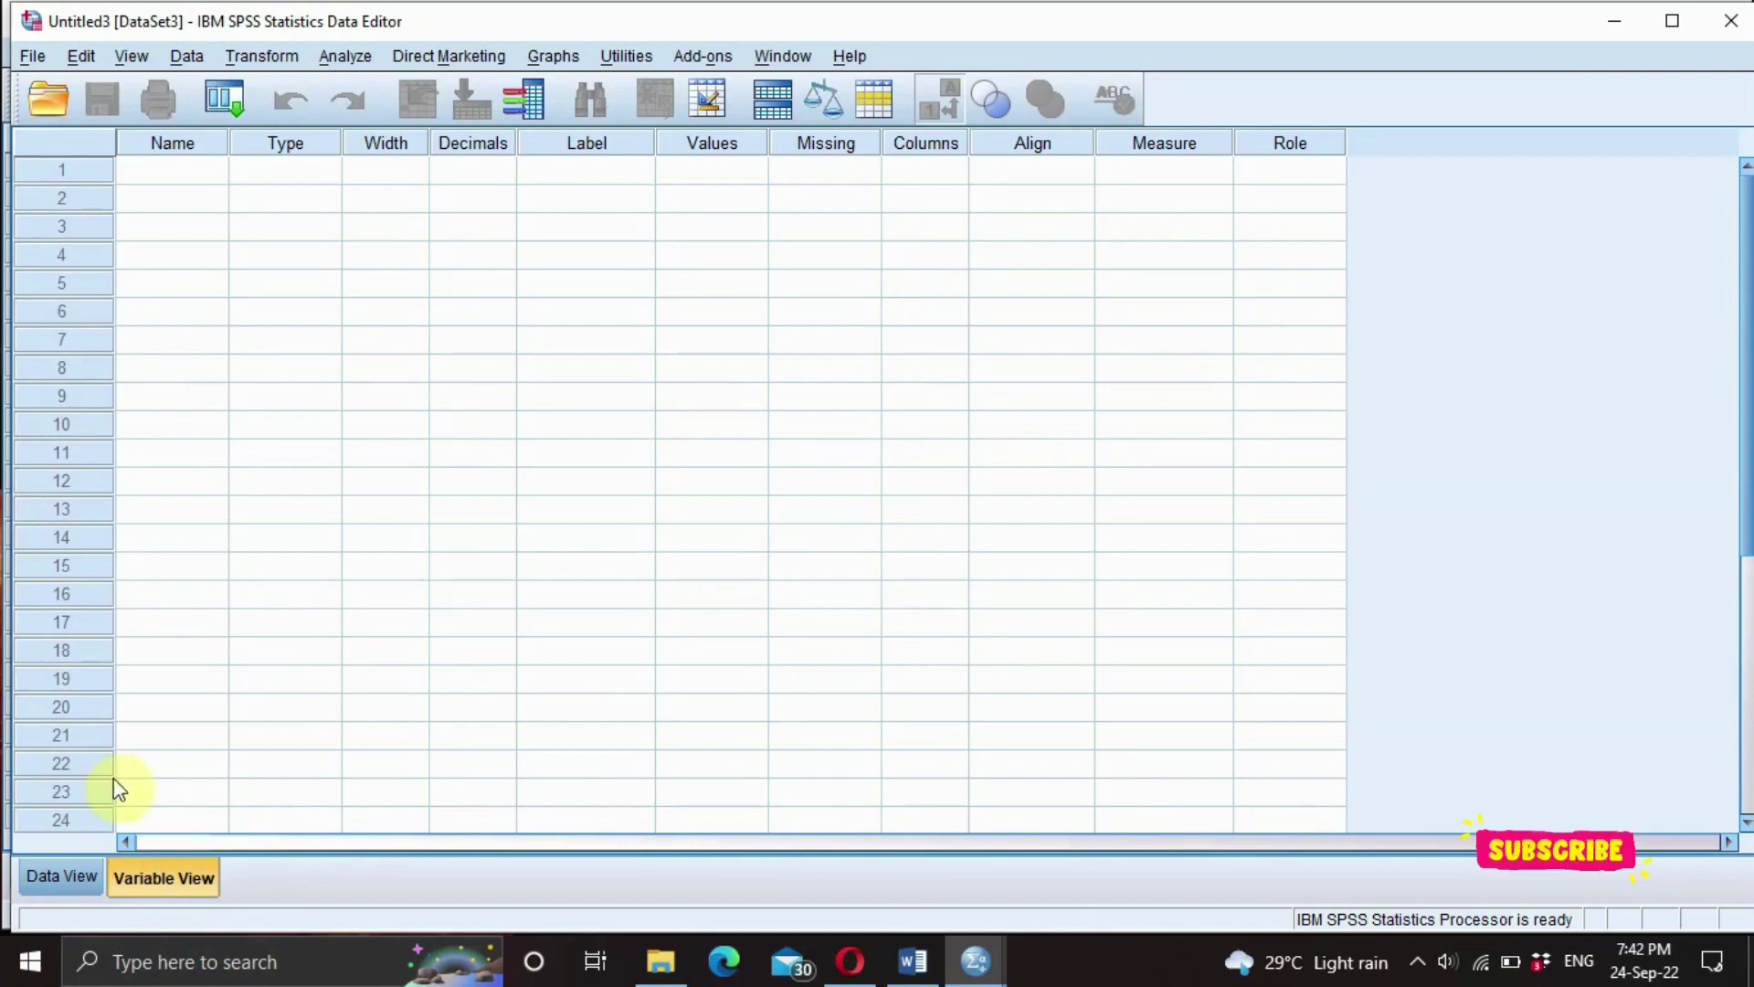
Switch to the GEOG 326 assignment in Word and review the Section A demographics questions of the questionnaire.
click(909, 964)
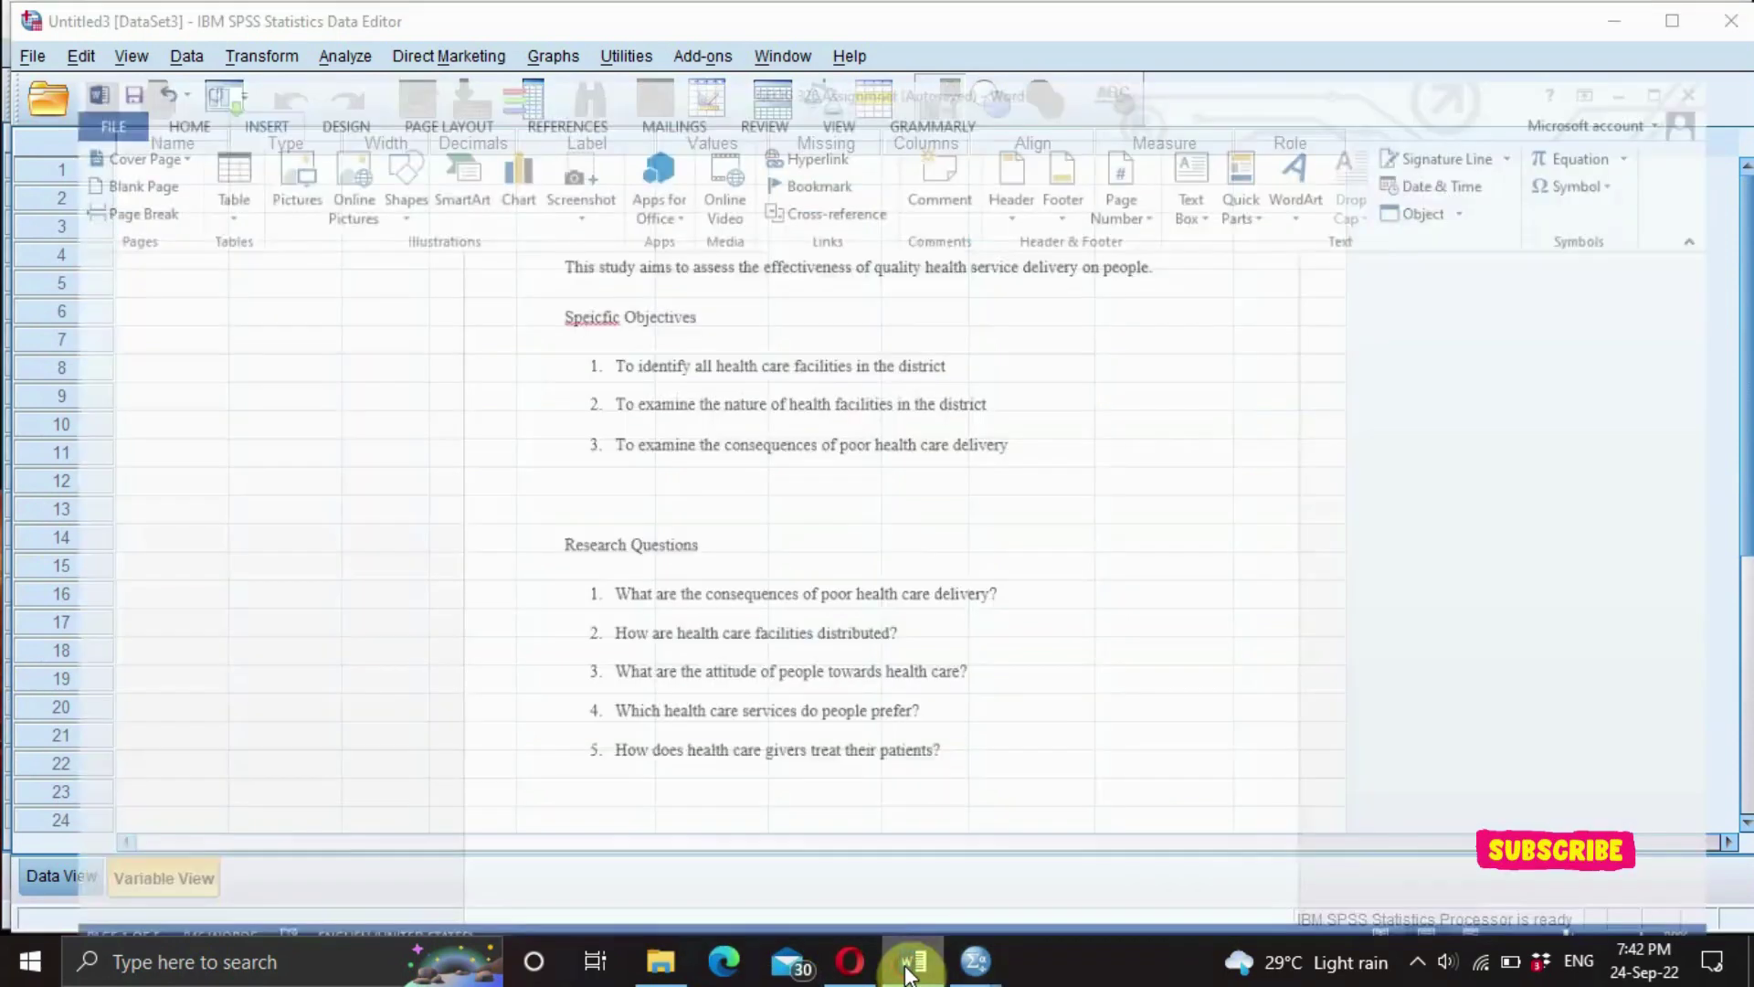
scroll(835, 630, down, 3)
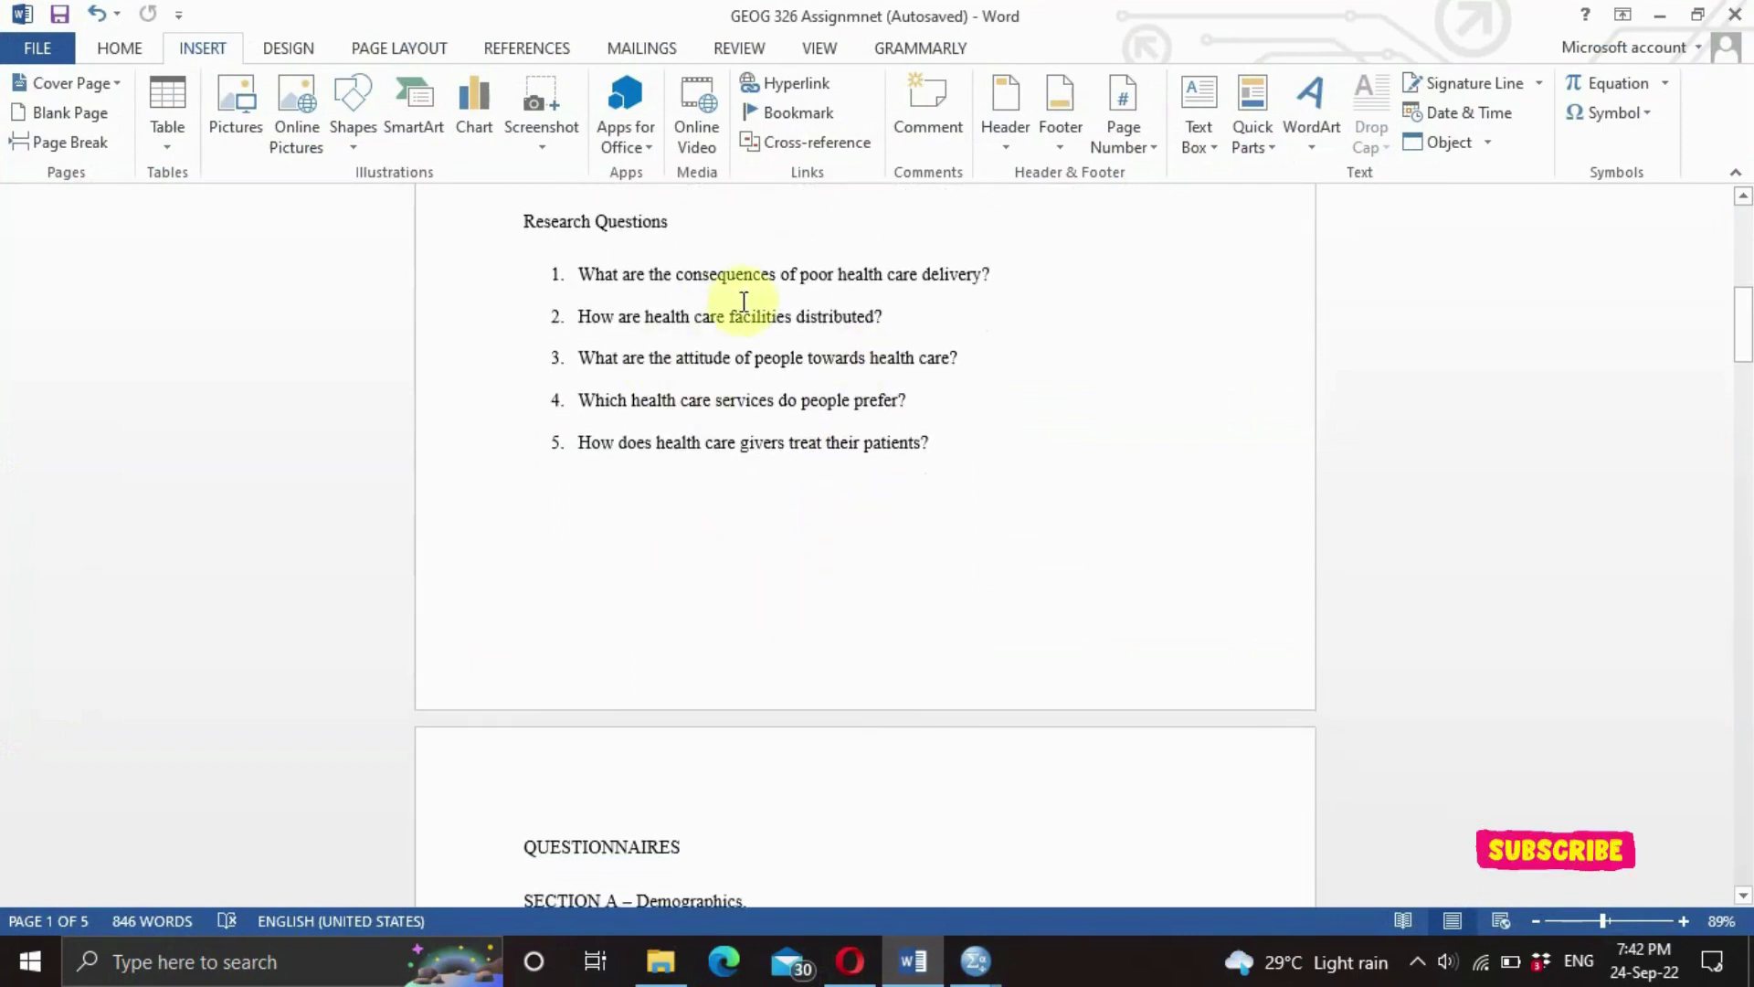
scroll(694, 671, down, 1)
scroll(694, 673, down, 8)
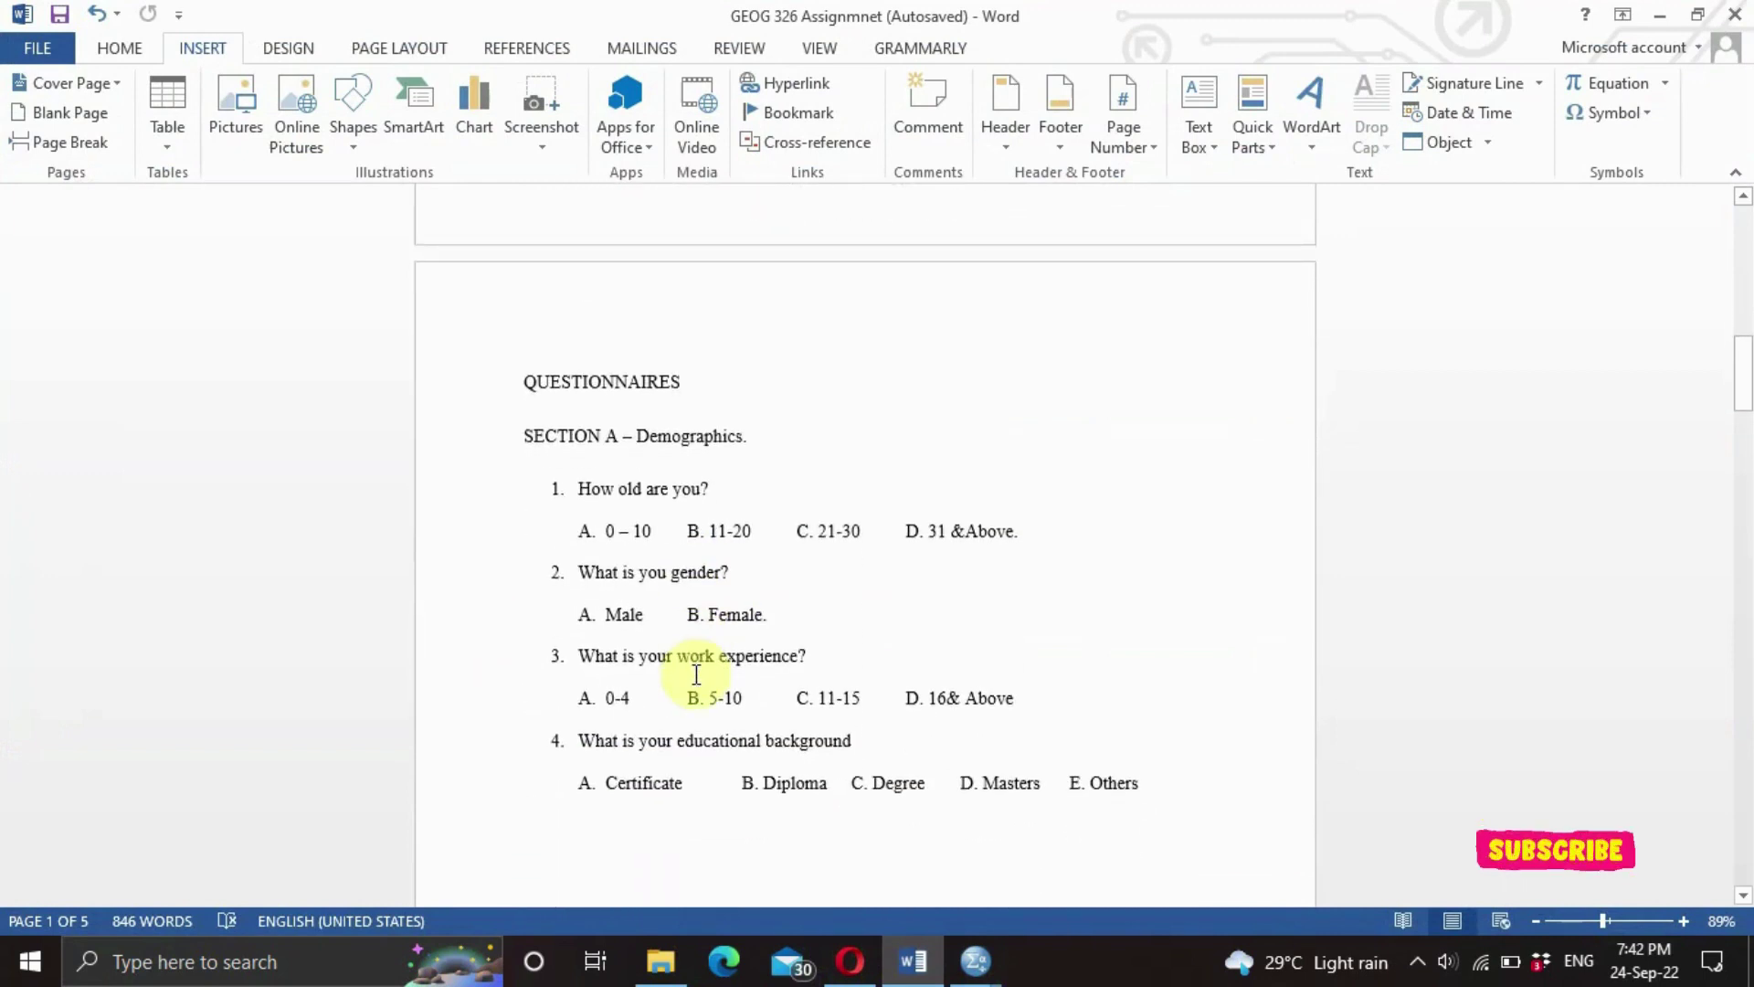
scroll(696, 674, up, 1)
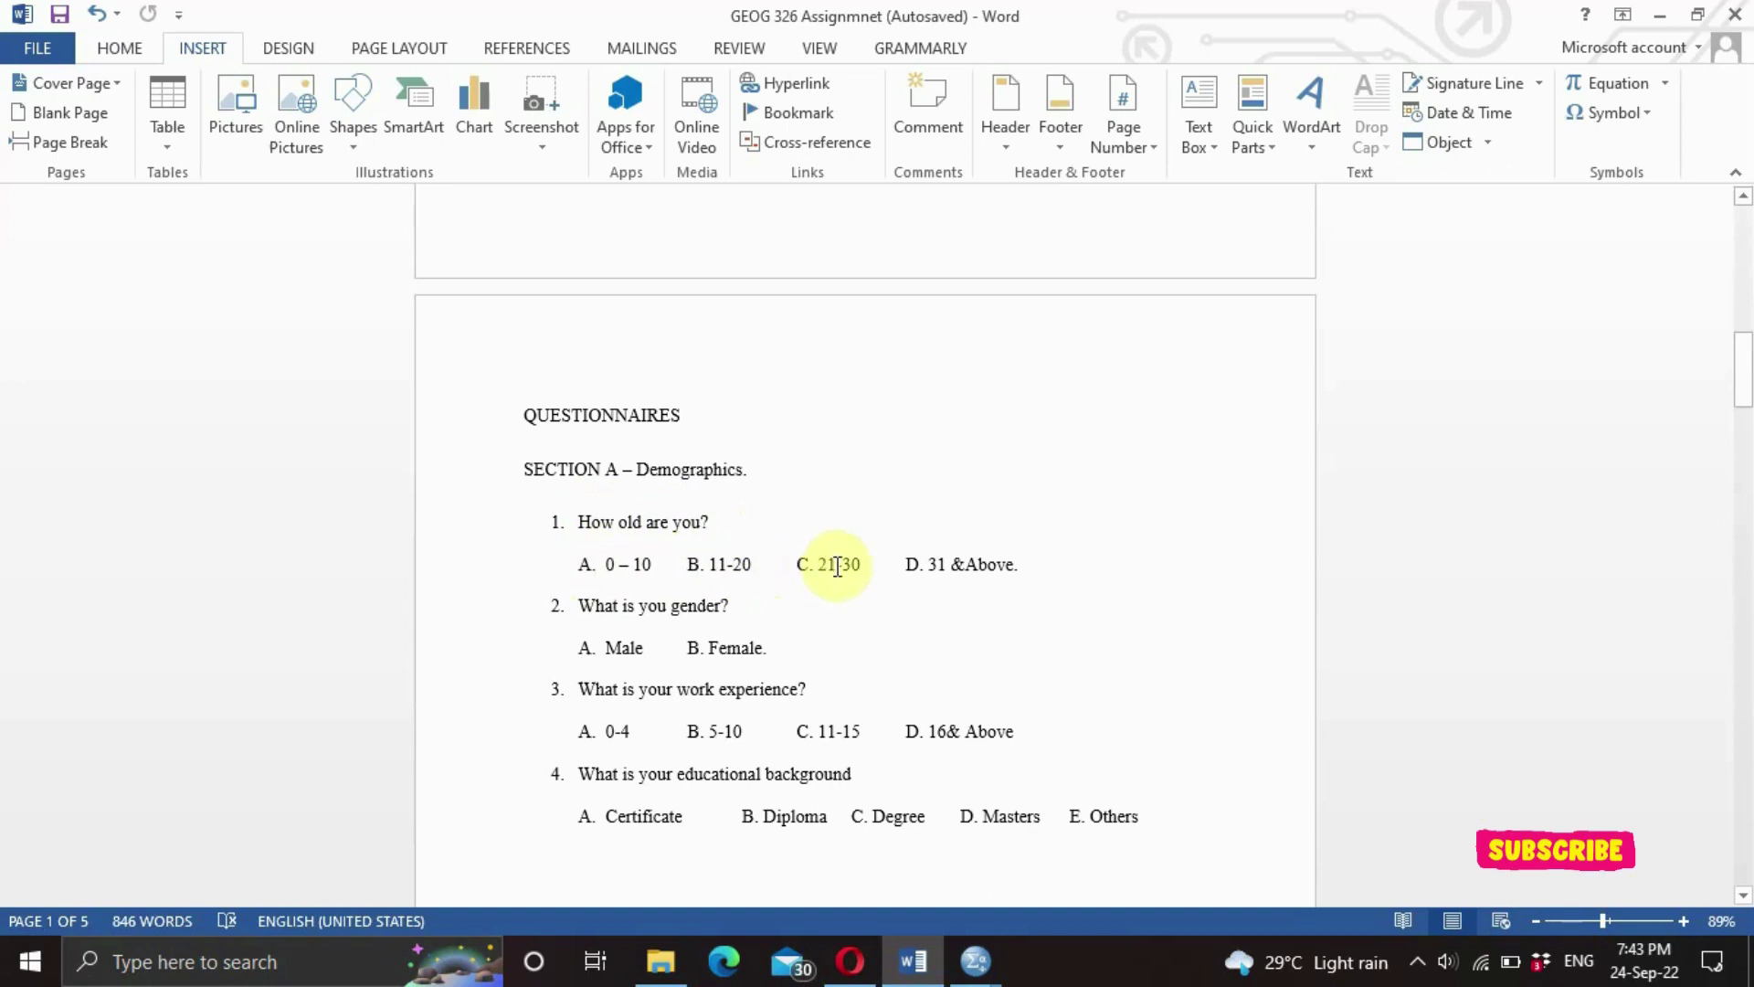
Select the first variable's name cell in the new SPSS dataset and check the first questionnaire item in Word.
click(978, 964)
click(1188, 873)
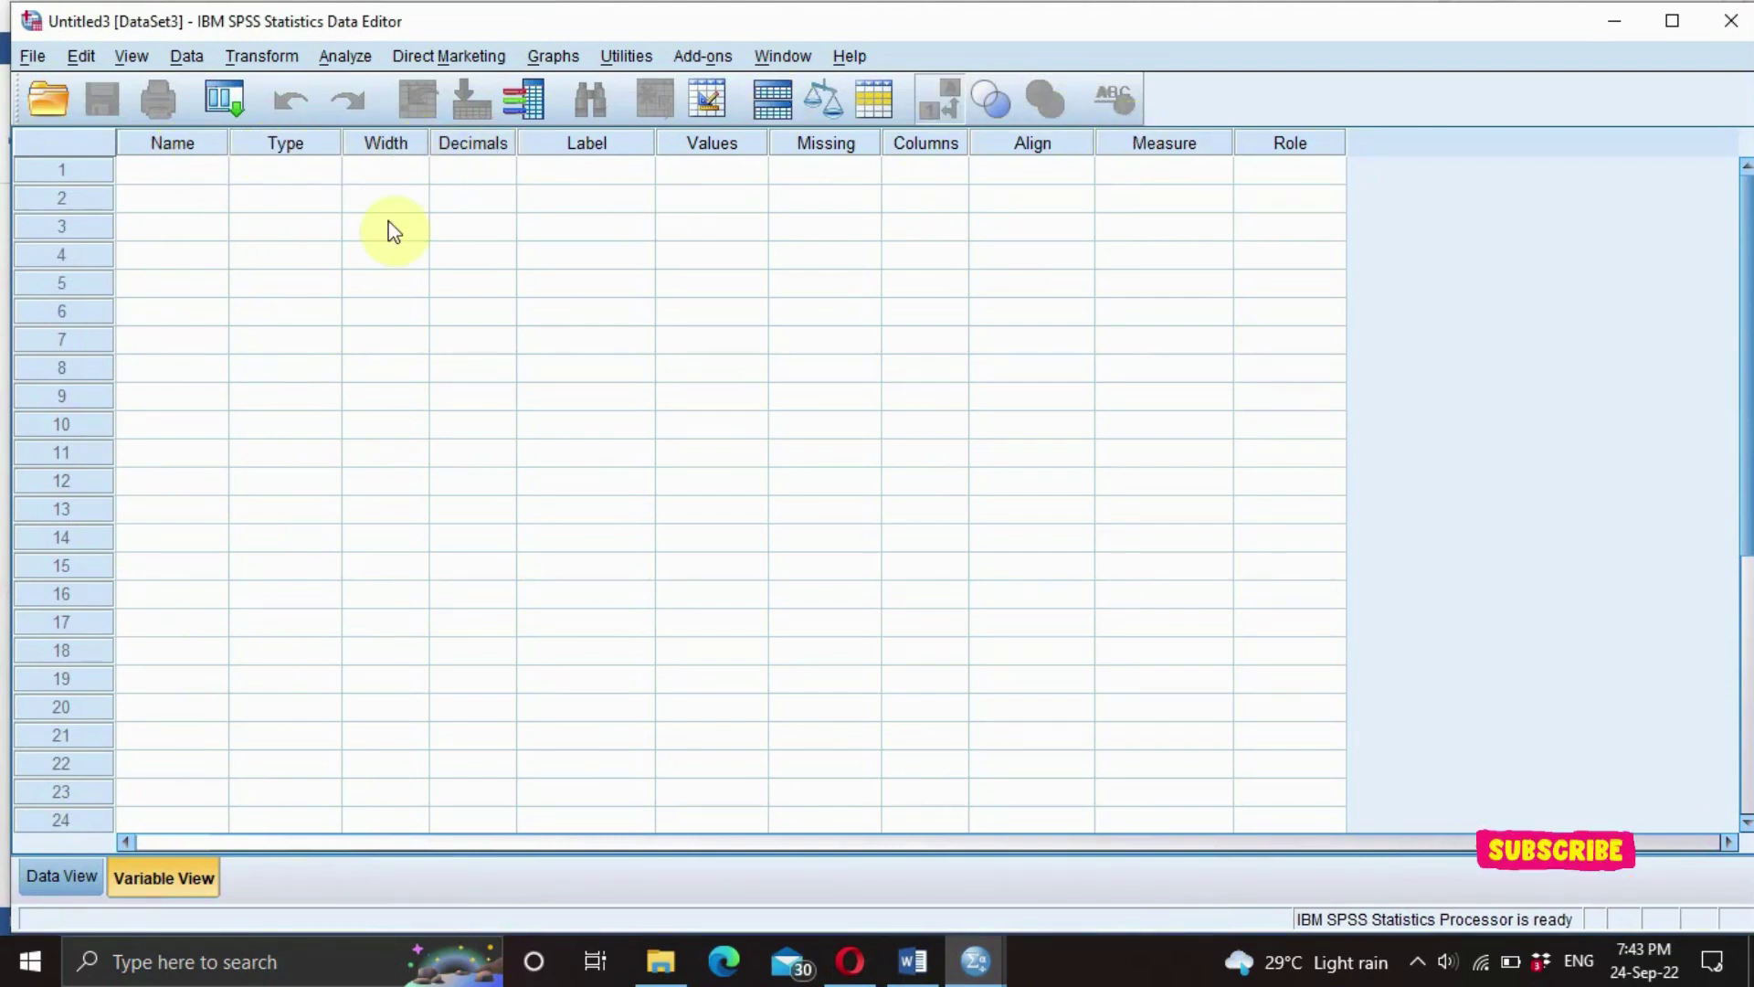
click(134, 171)
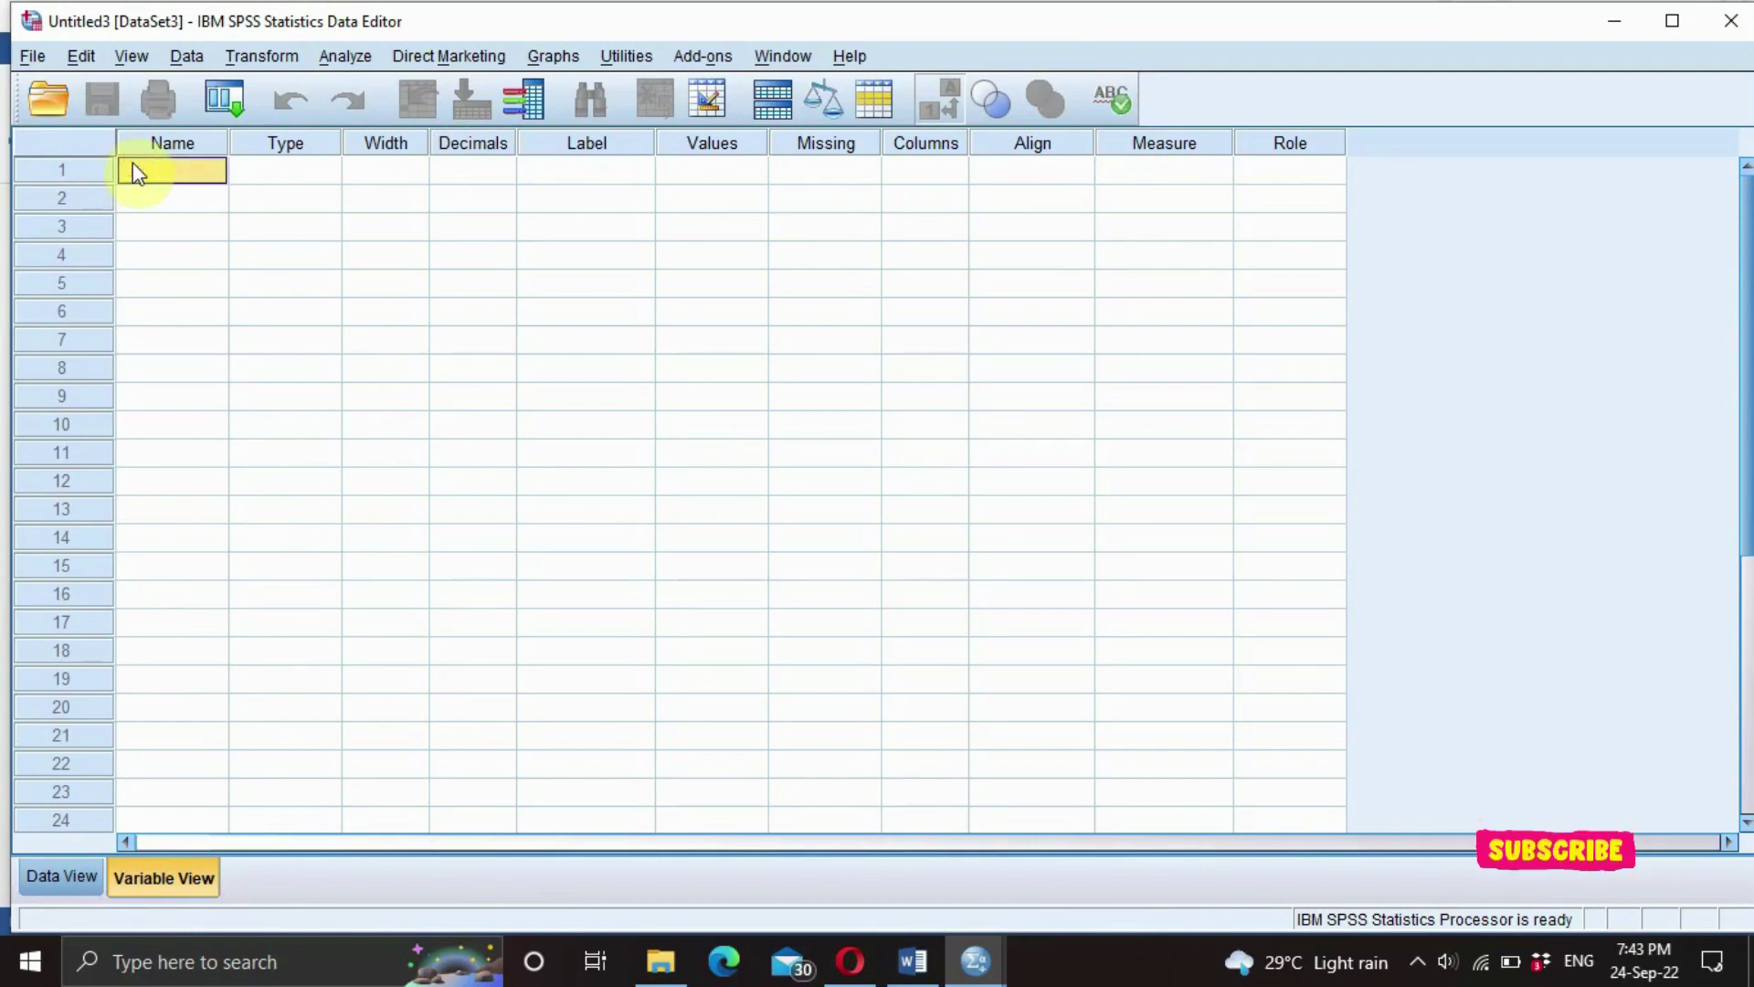
click(912, 961)
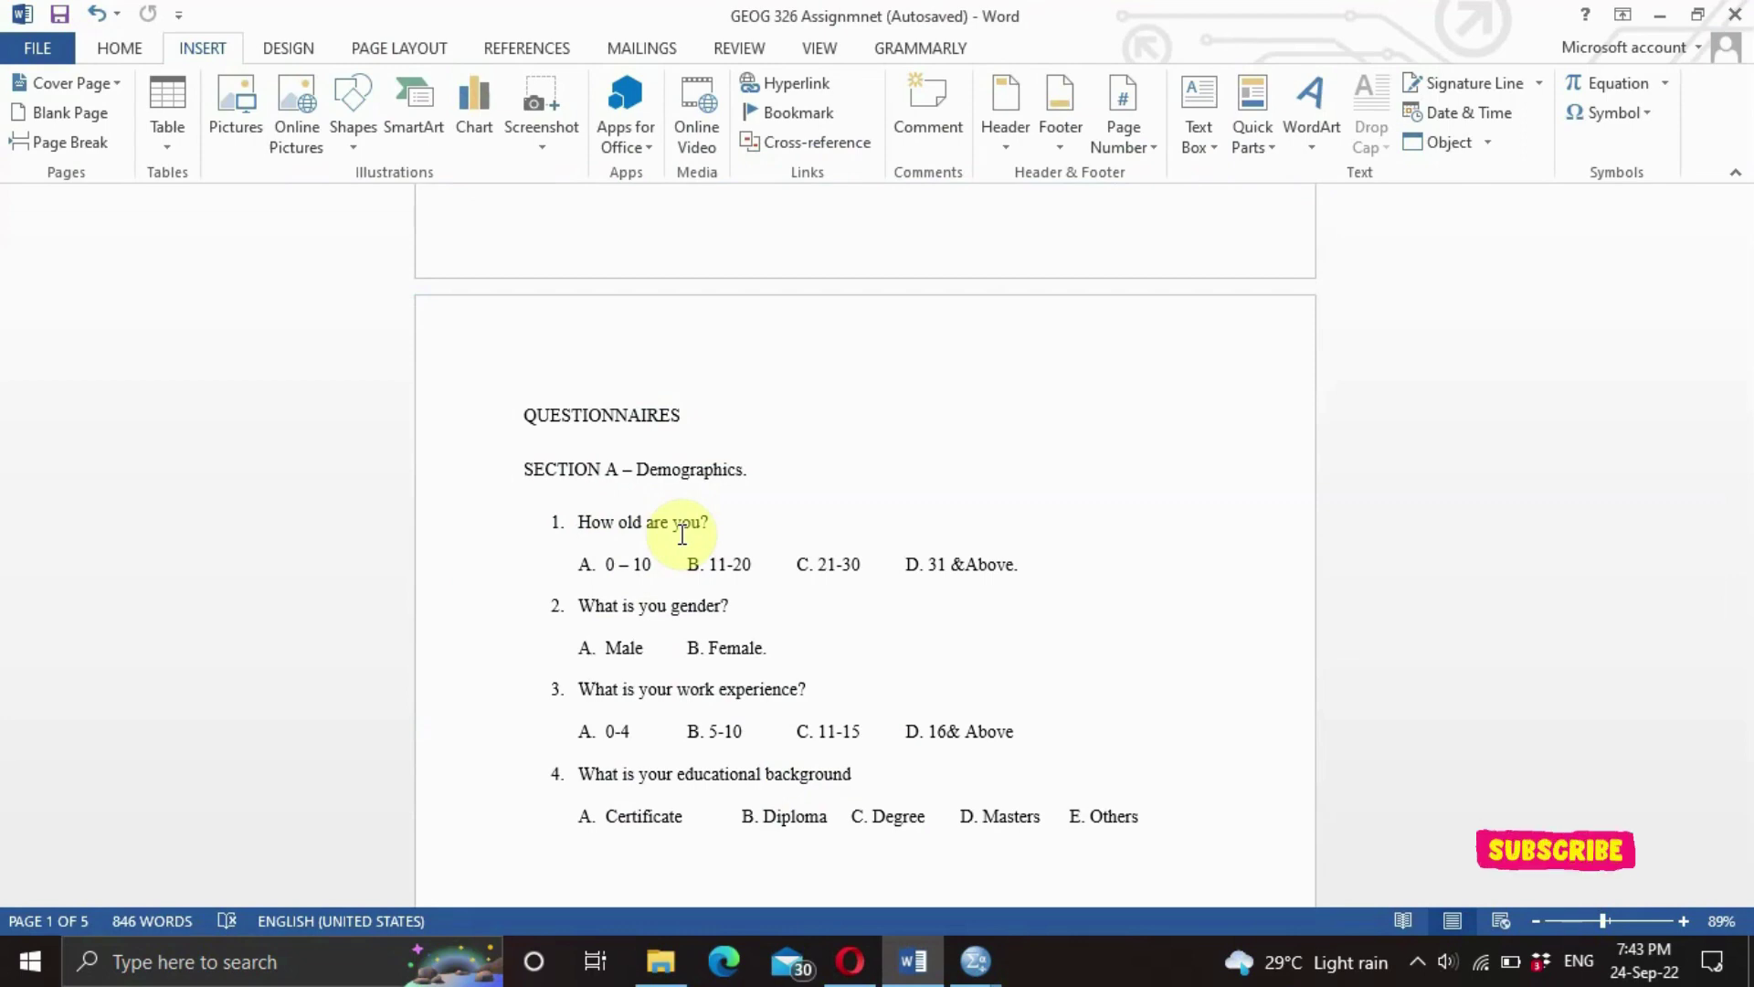
click(912, 964)
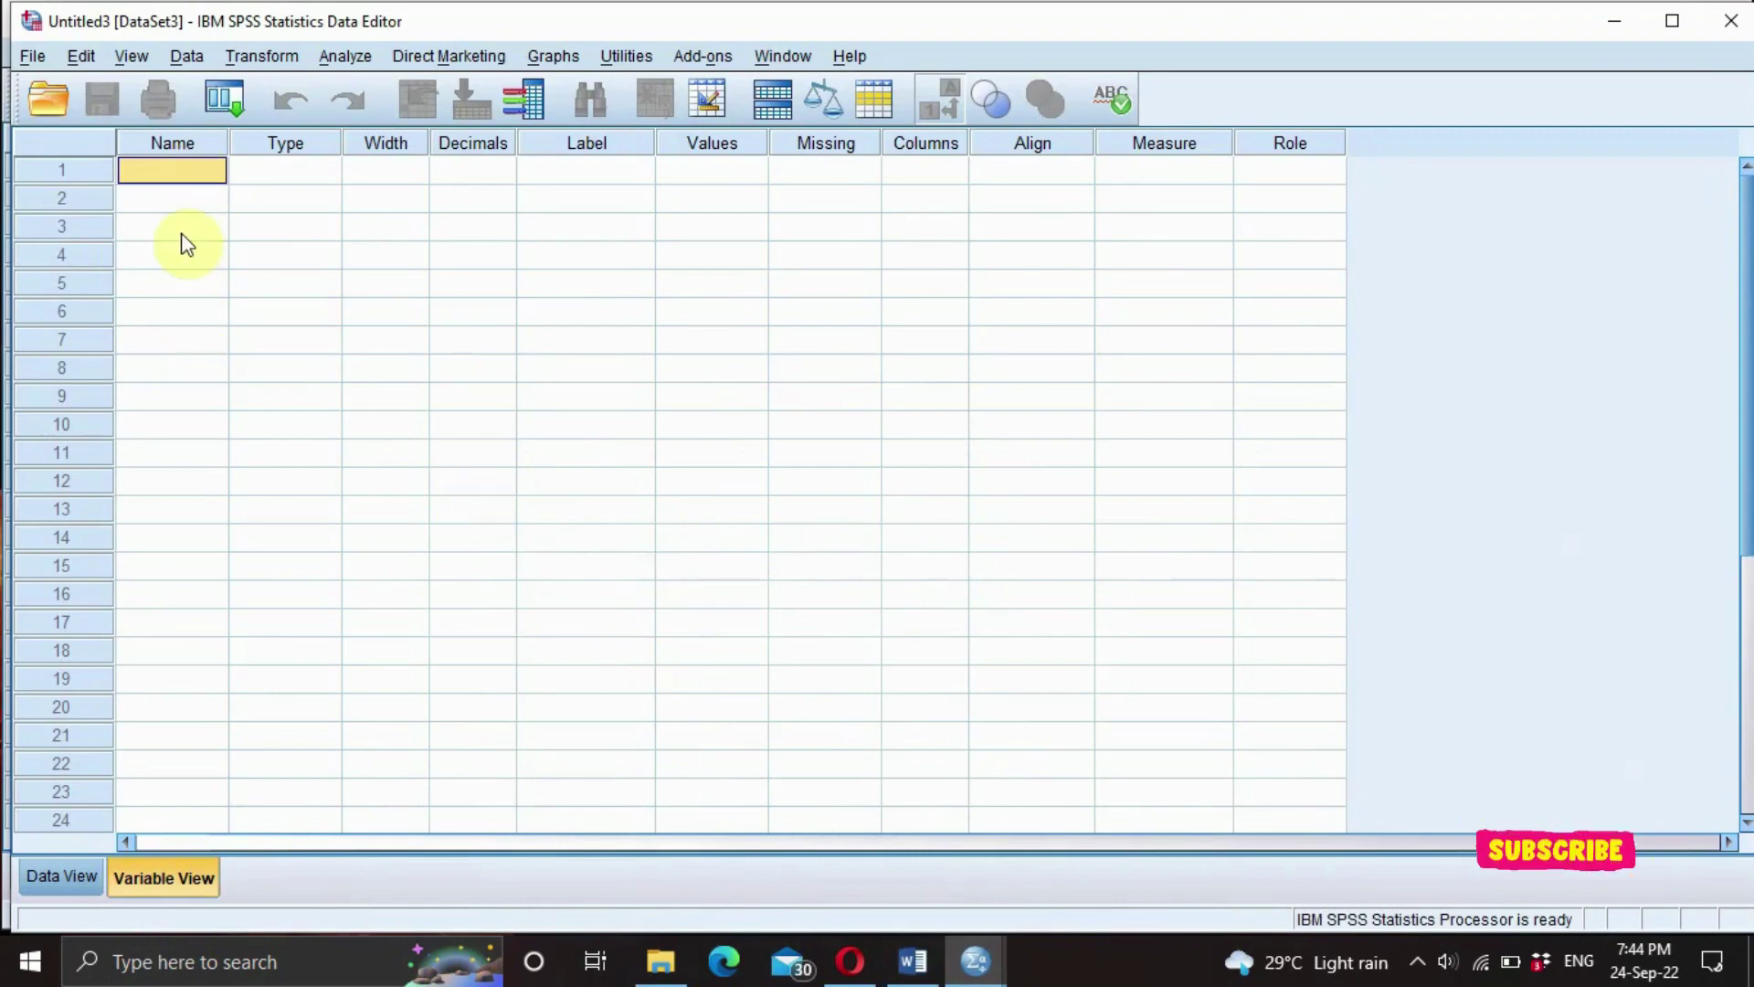
Try to give the first variable a name that starts with an illegal character.
double_click(156, 169)
click(201, 206)
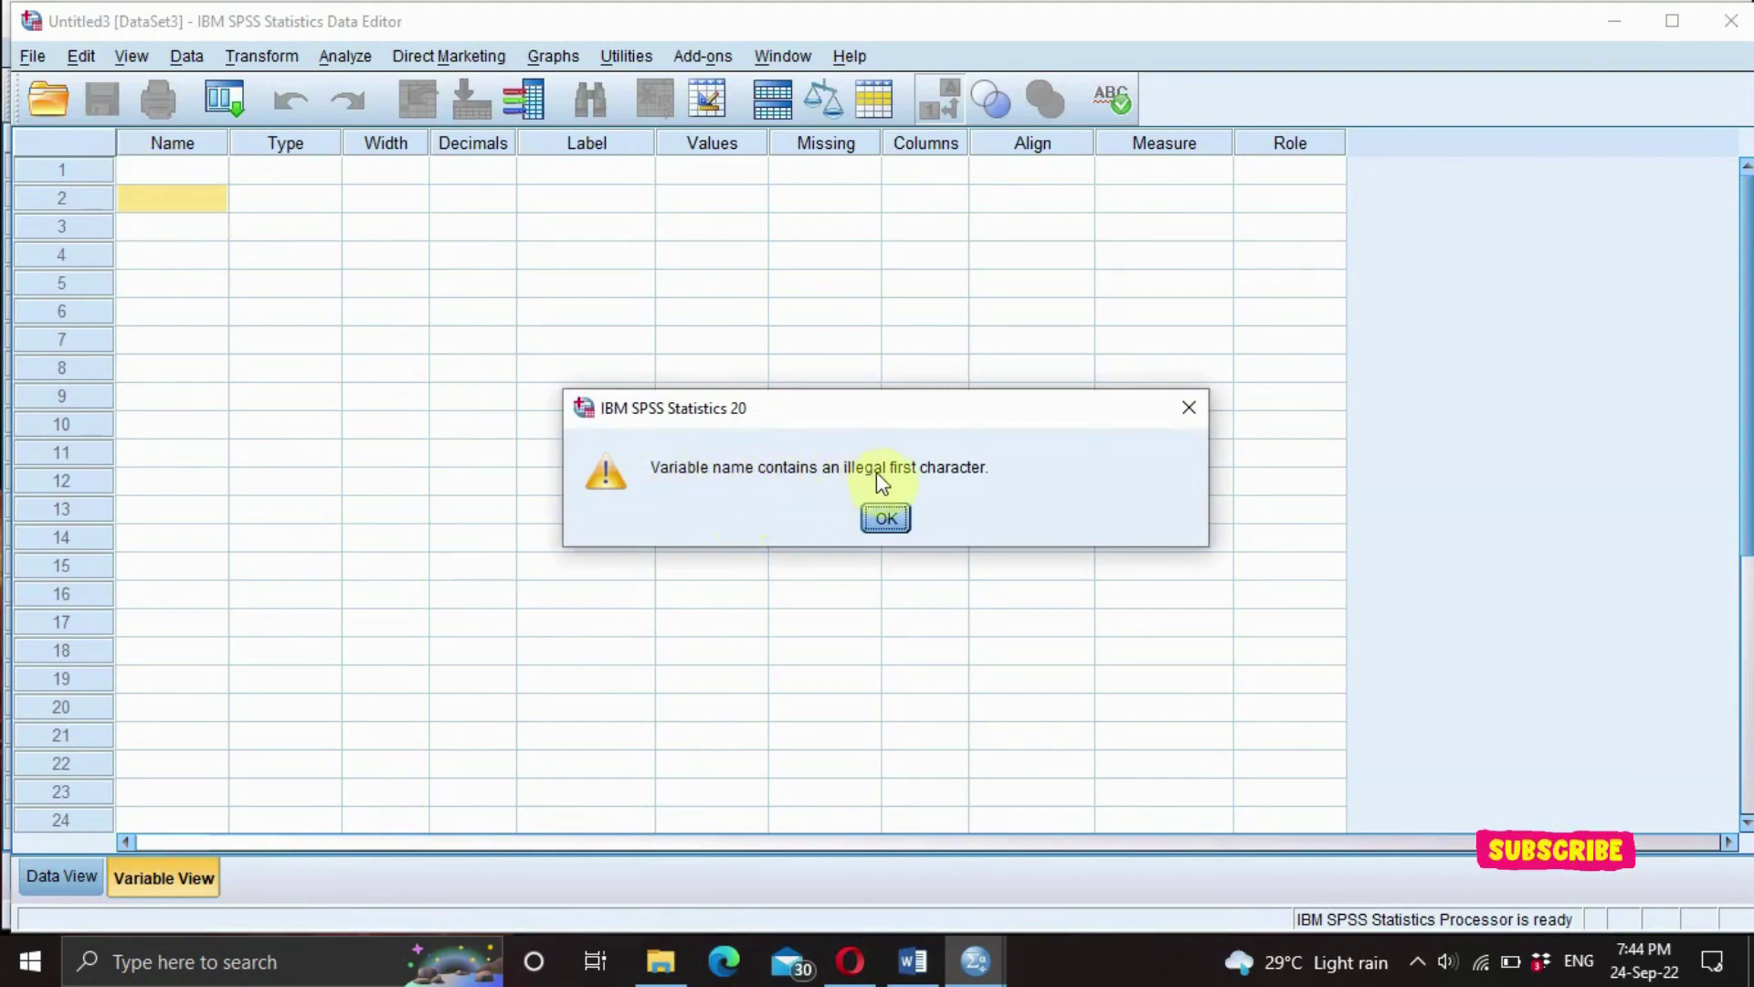
click(888, 517)
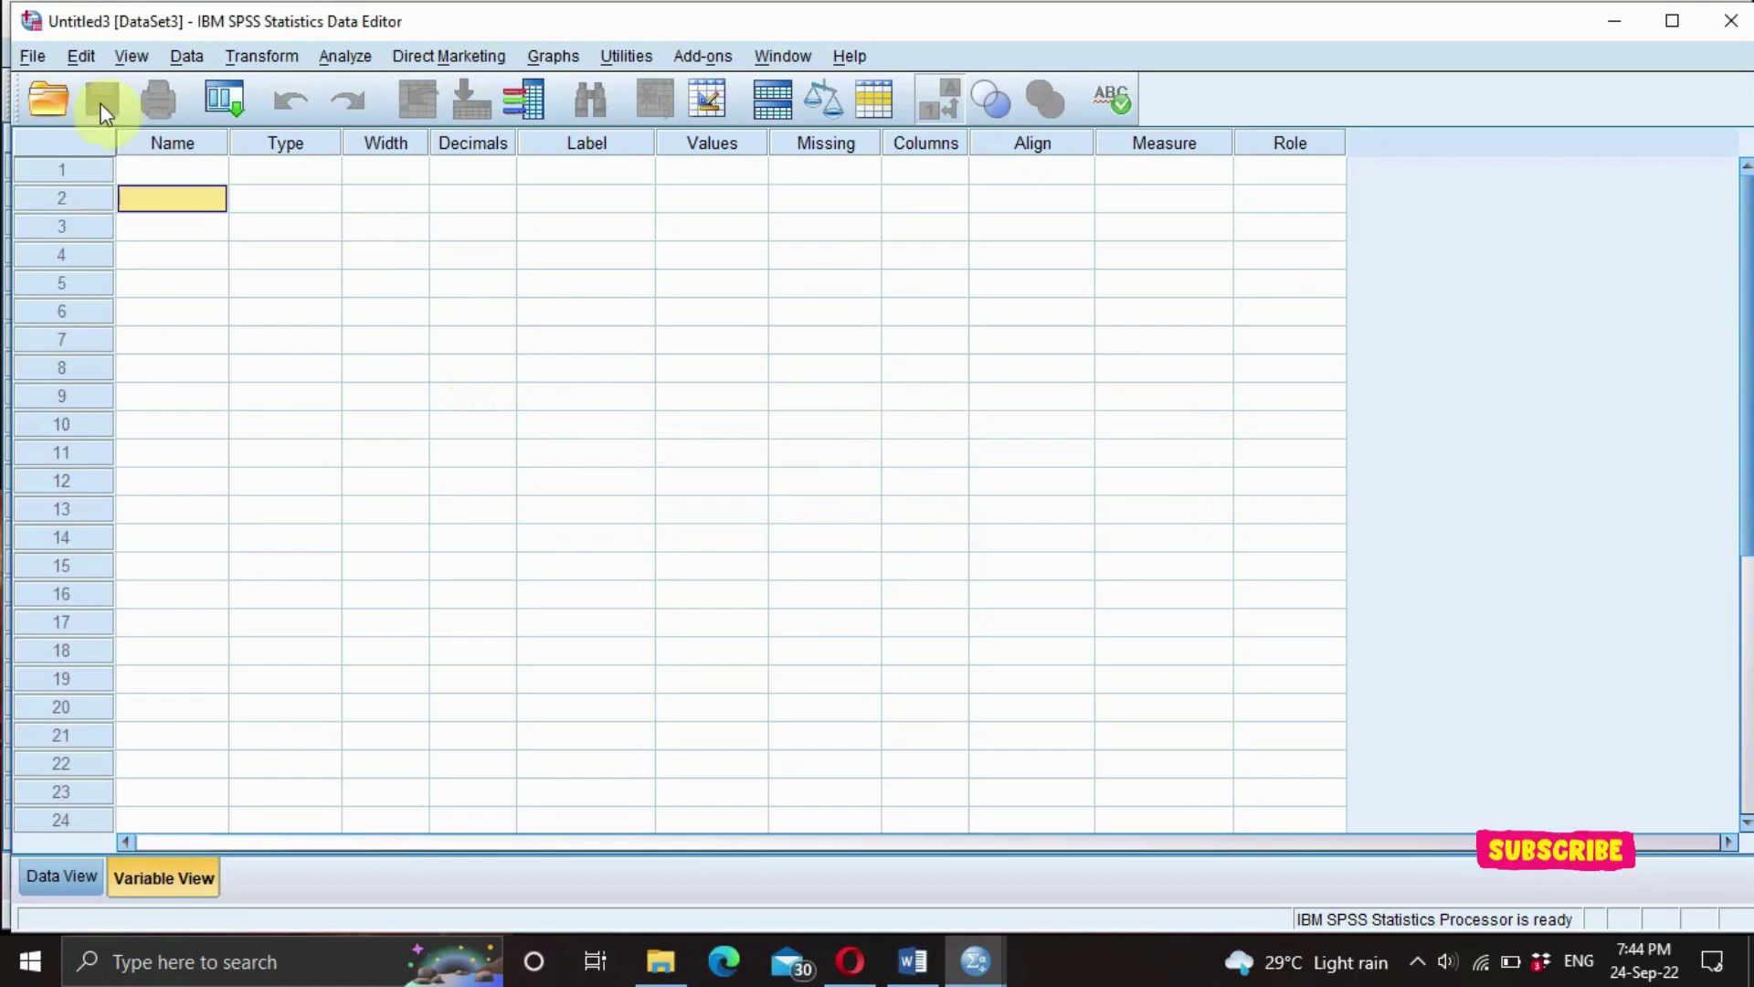
Try to name the first variable "b o y", with spaces between the letters.
click(173, 170)
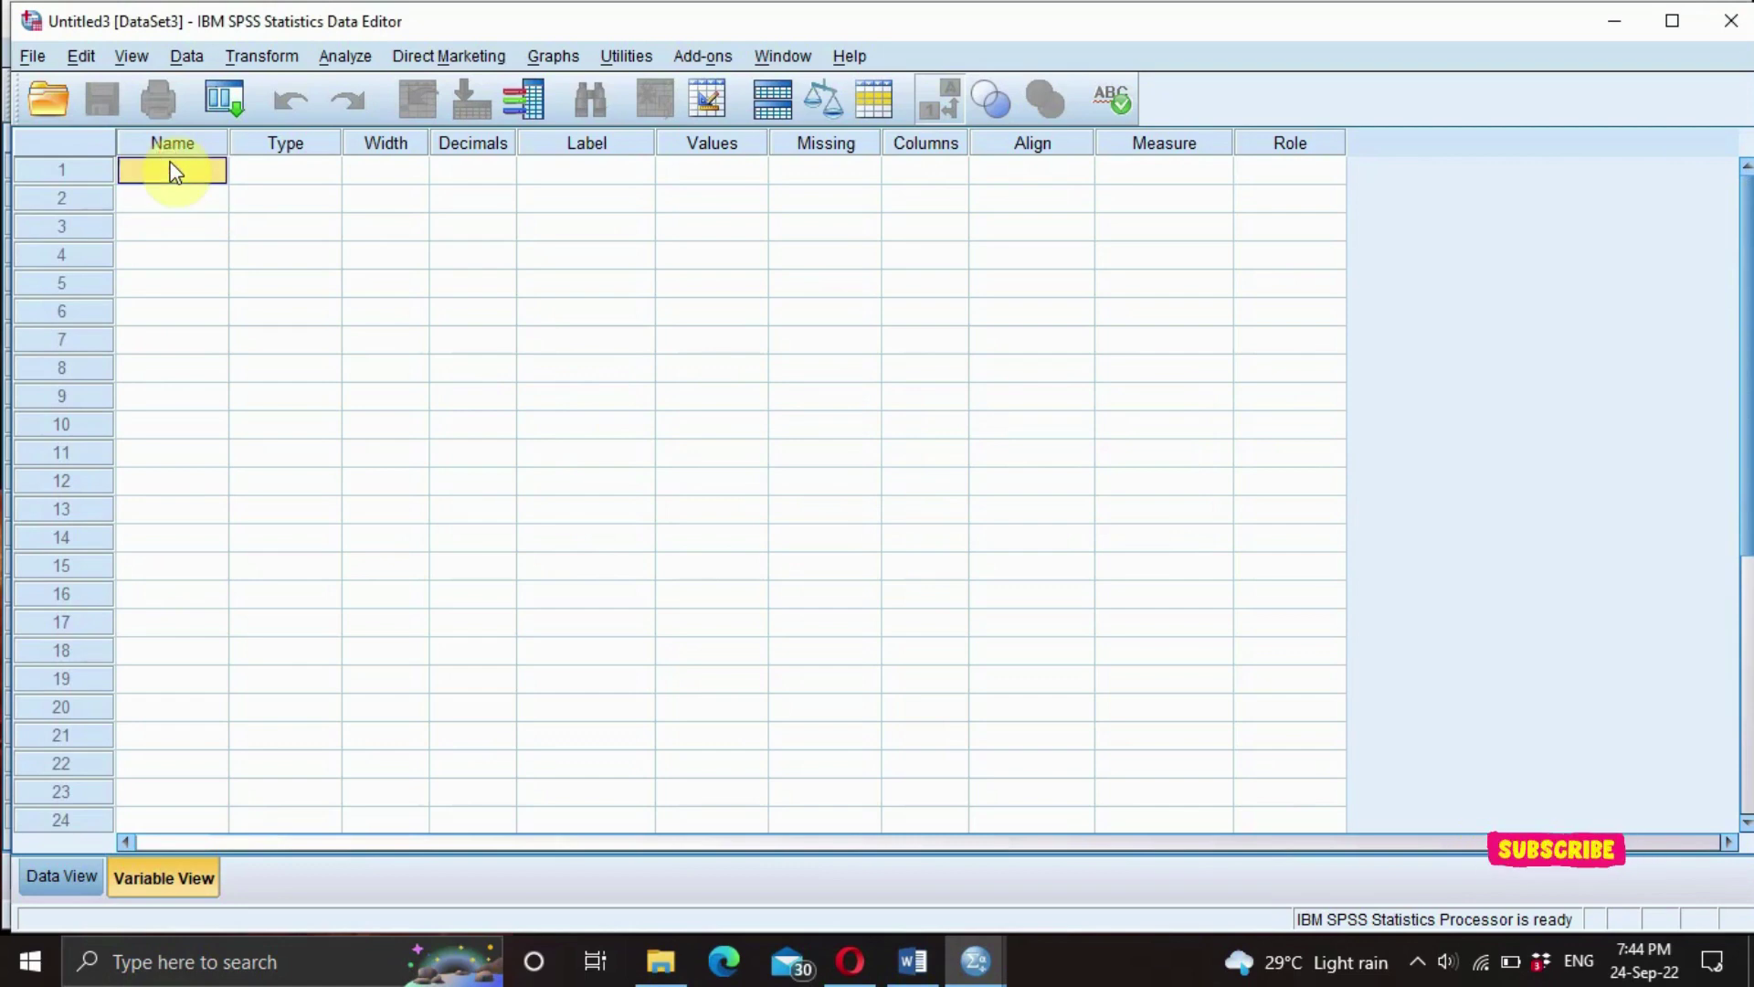
text(b)
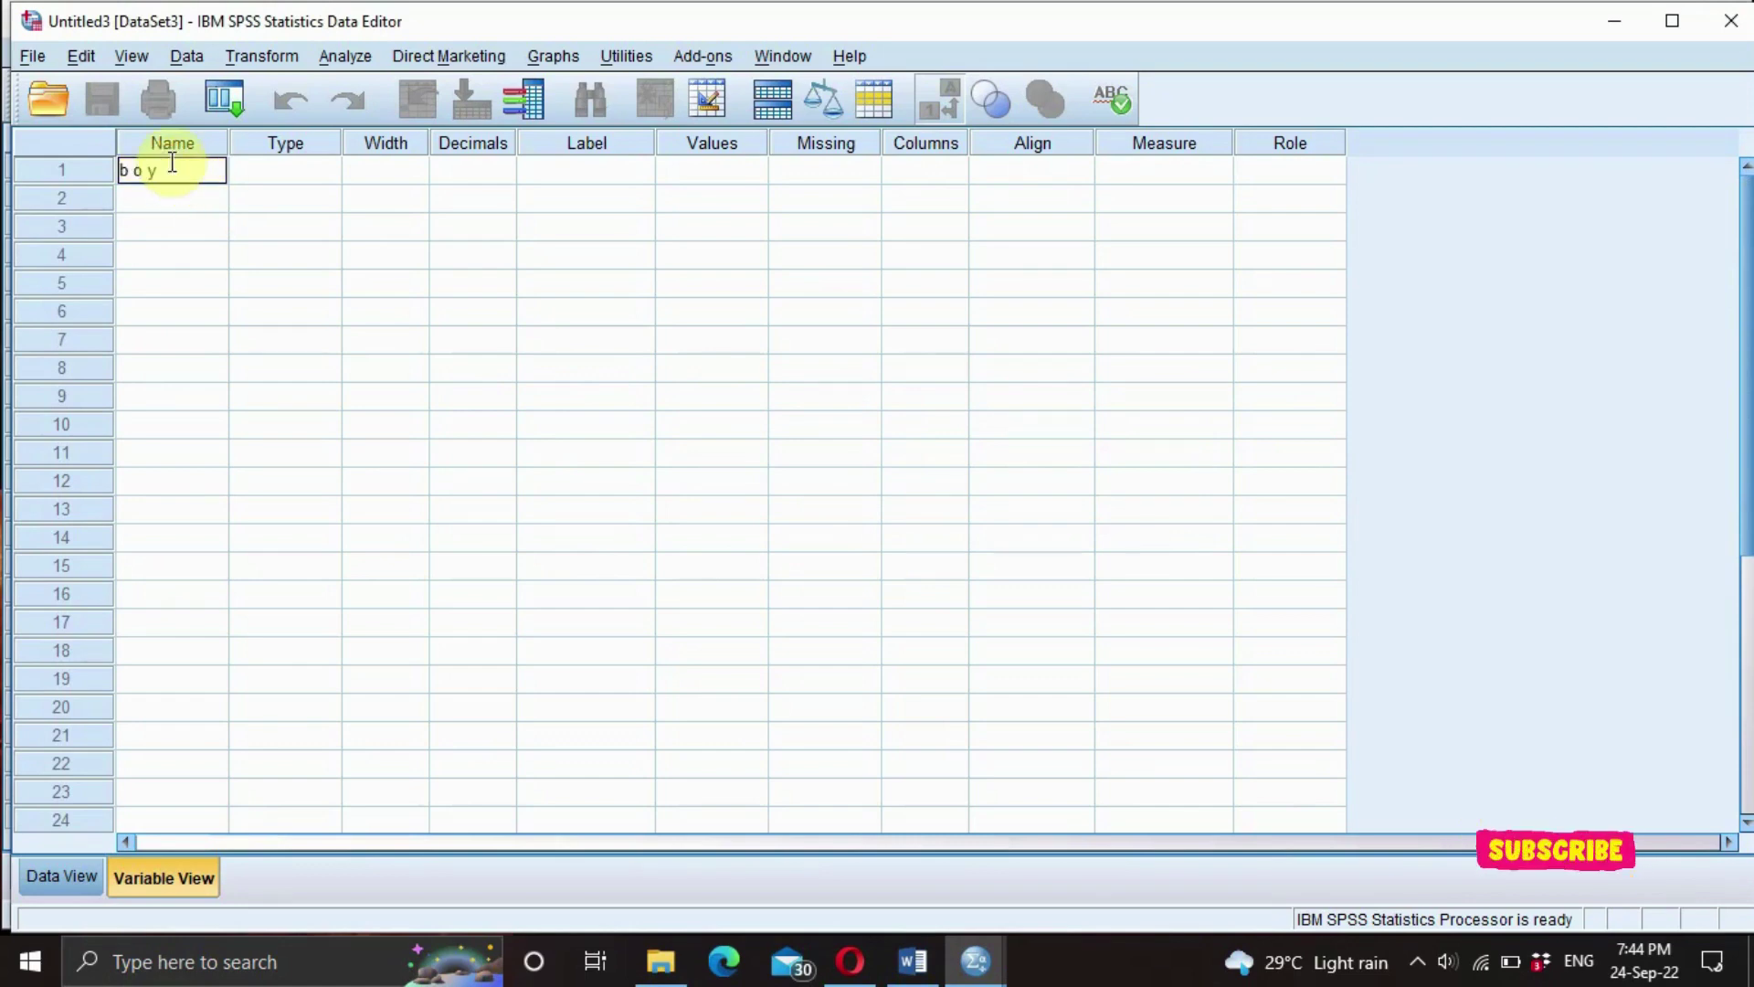
text( o y)
click(182, 203)
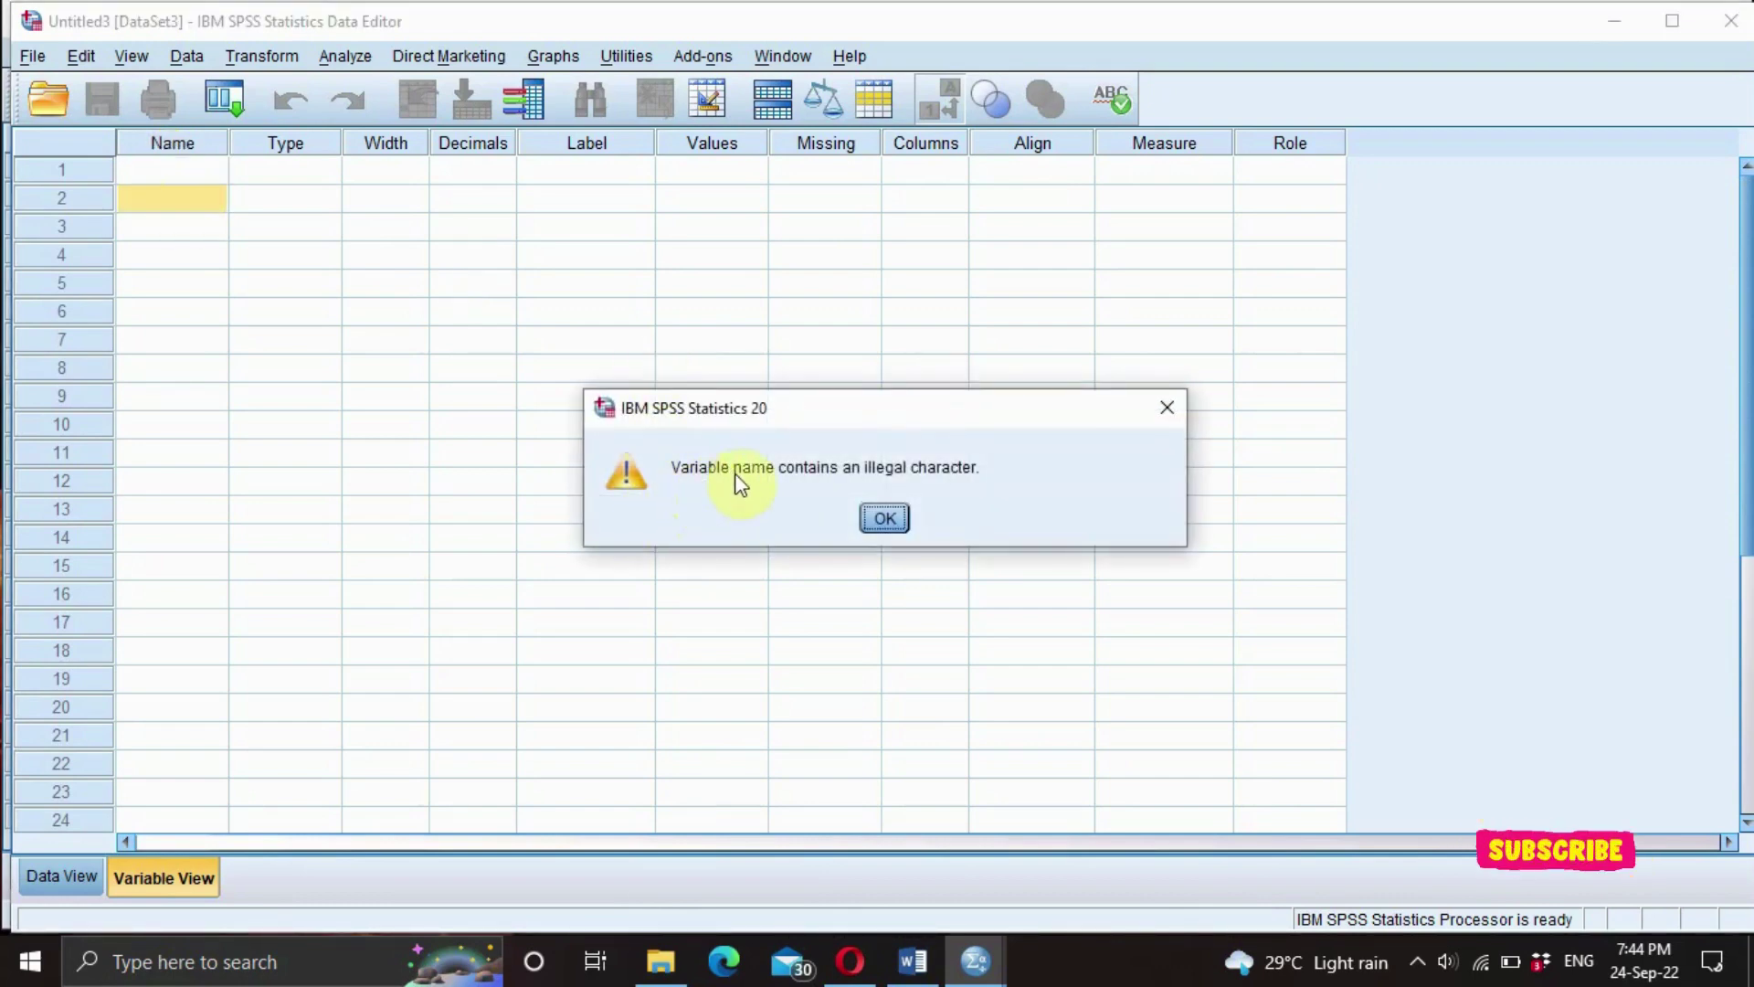
click(887, 518)
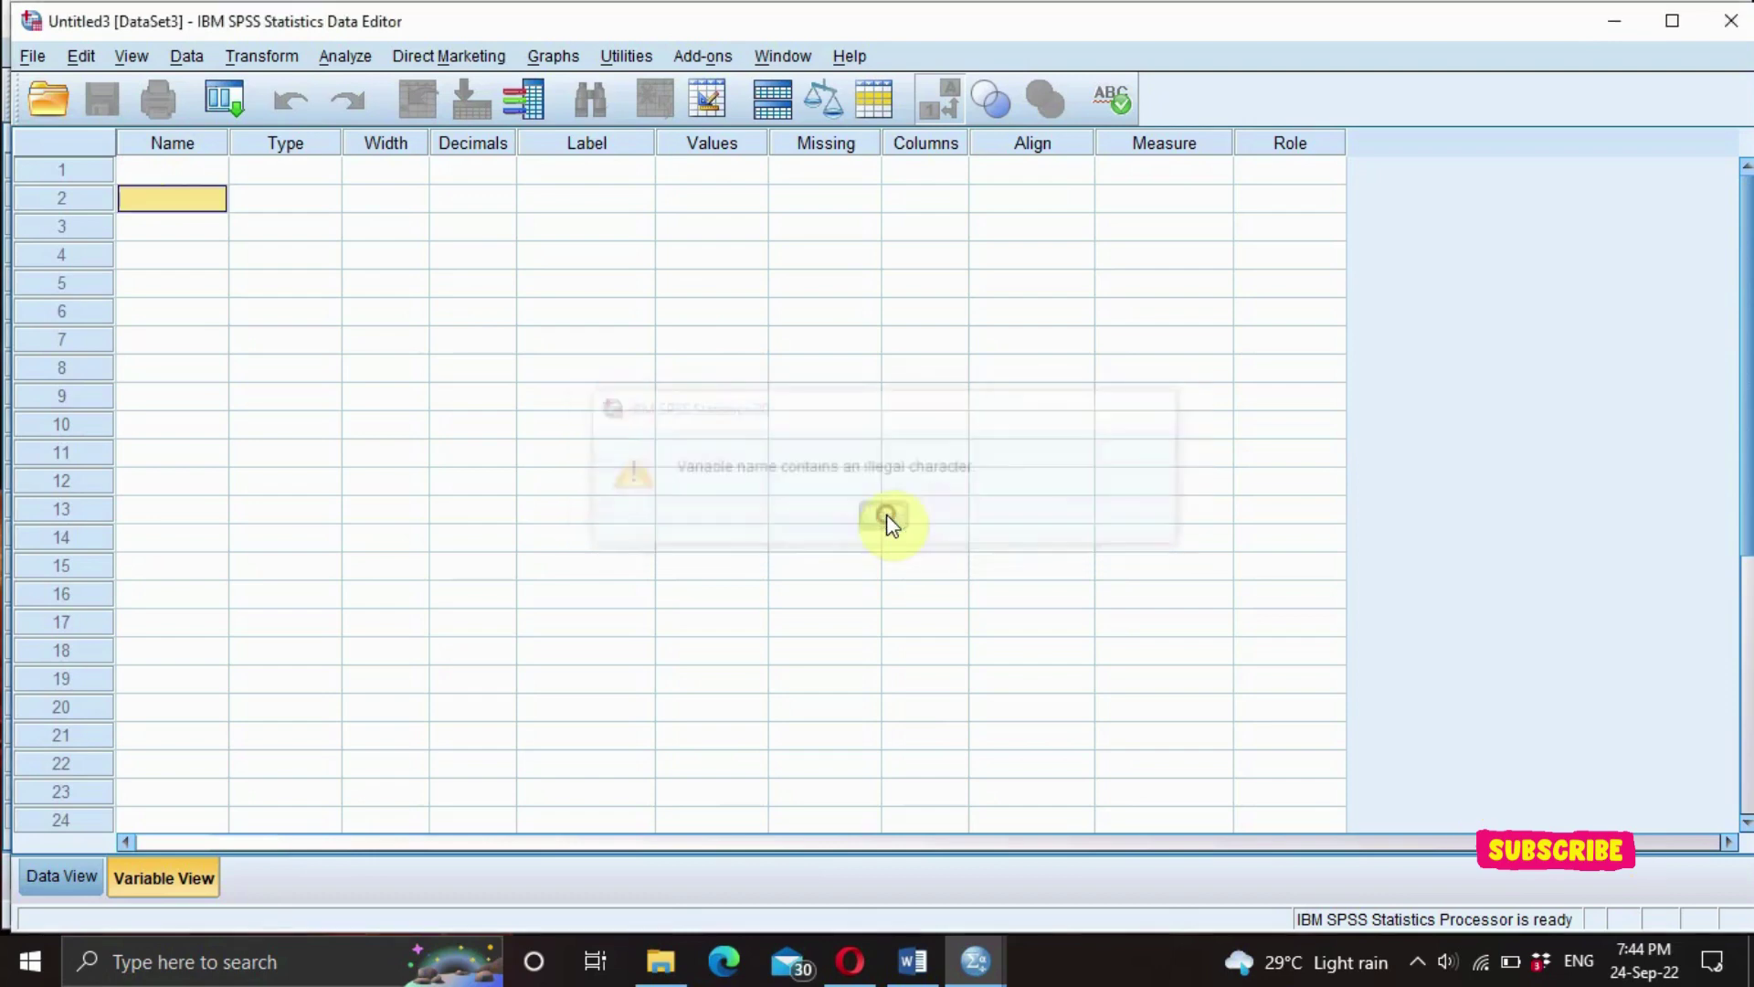
Name the first variable Age, based on the "How old are you?" question in the Word questionnaire.
click(202, 173)
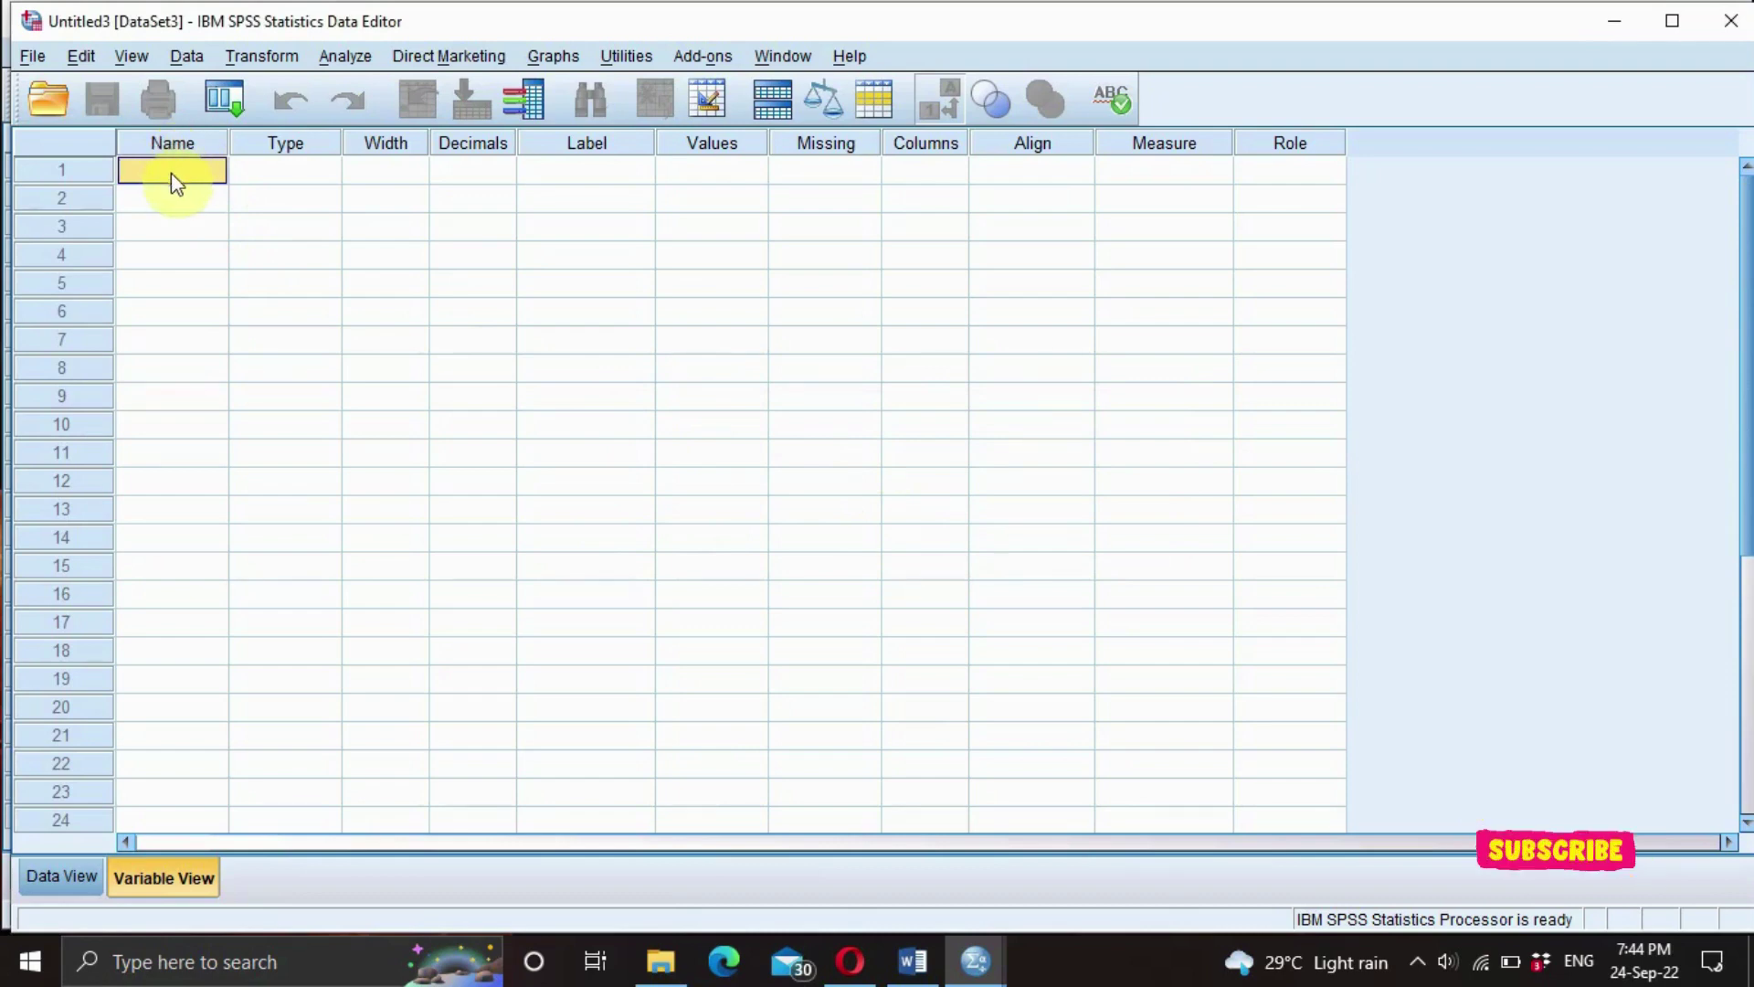
click(905, 960)
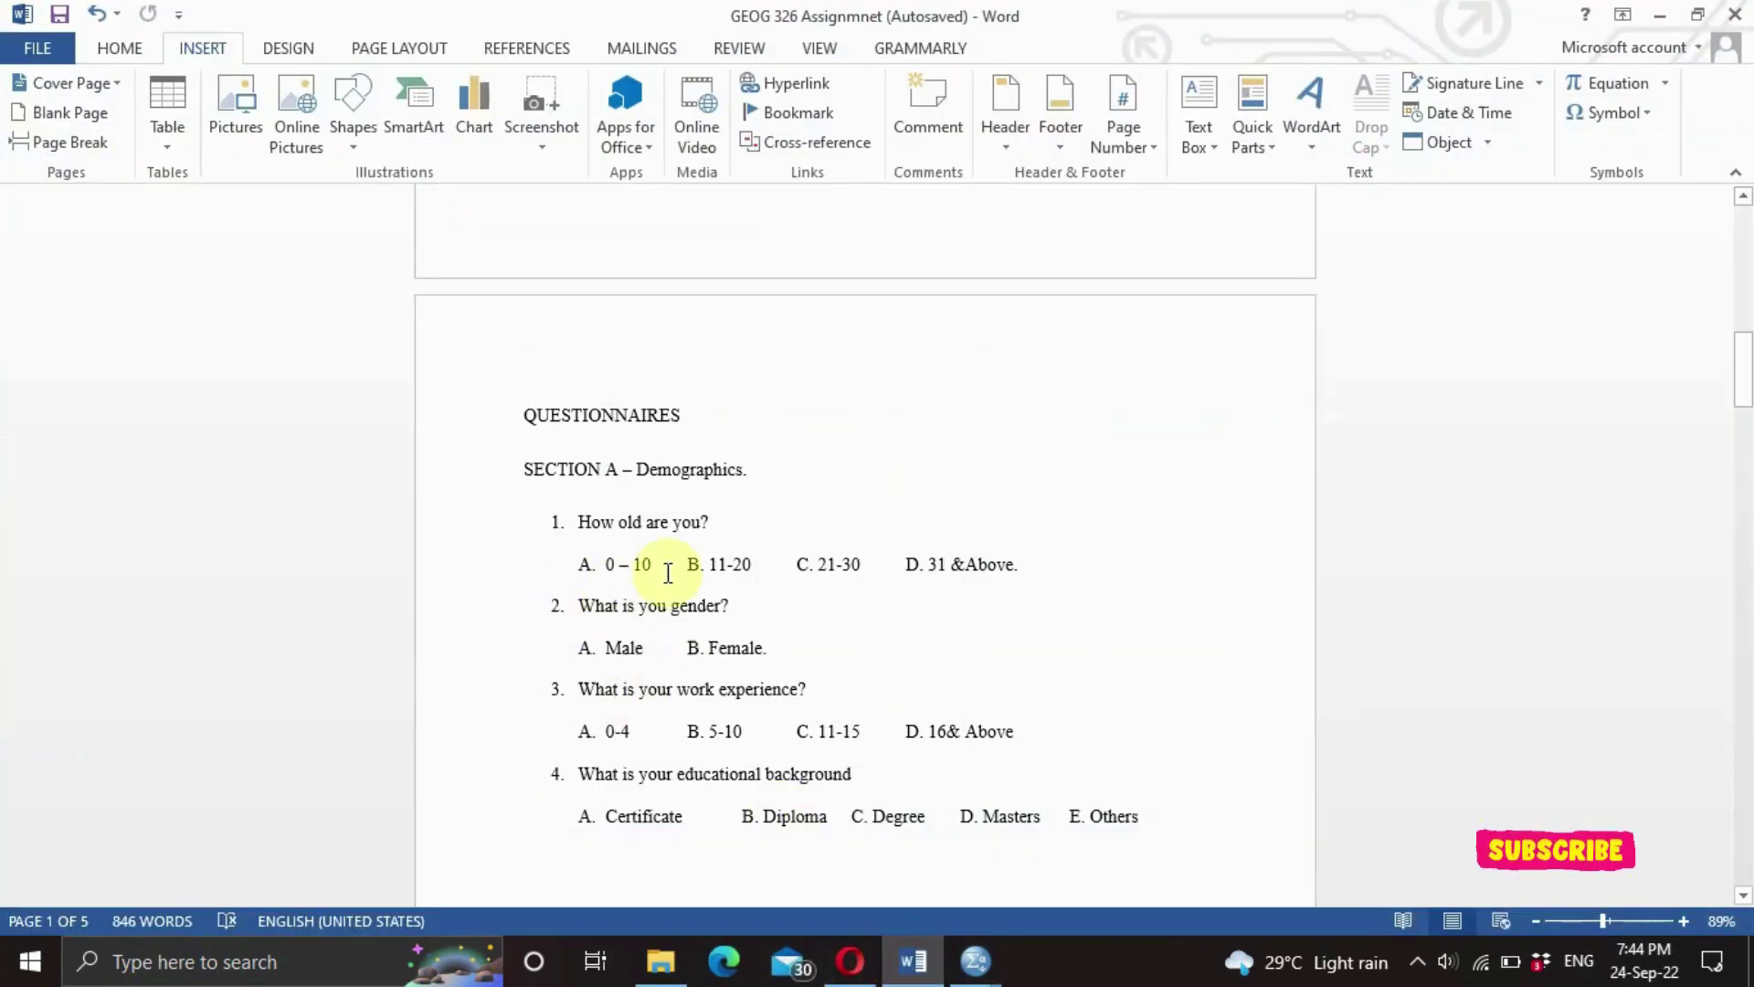
click(914, 966)
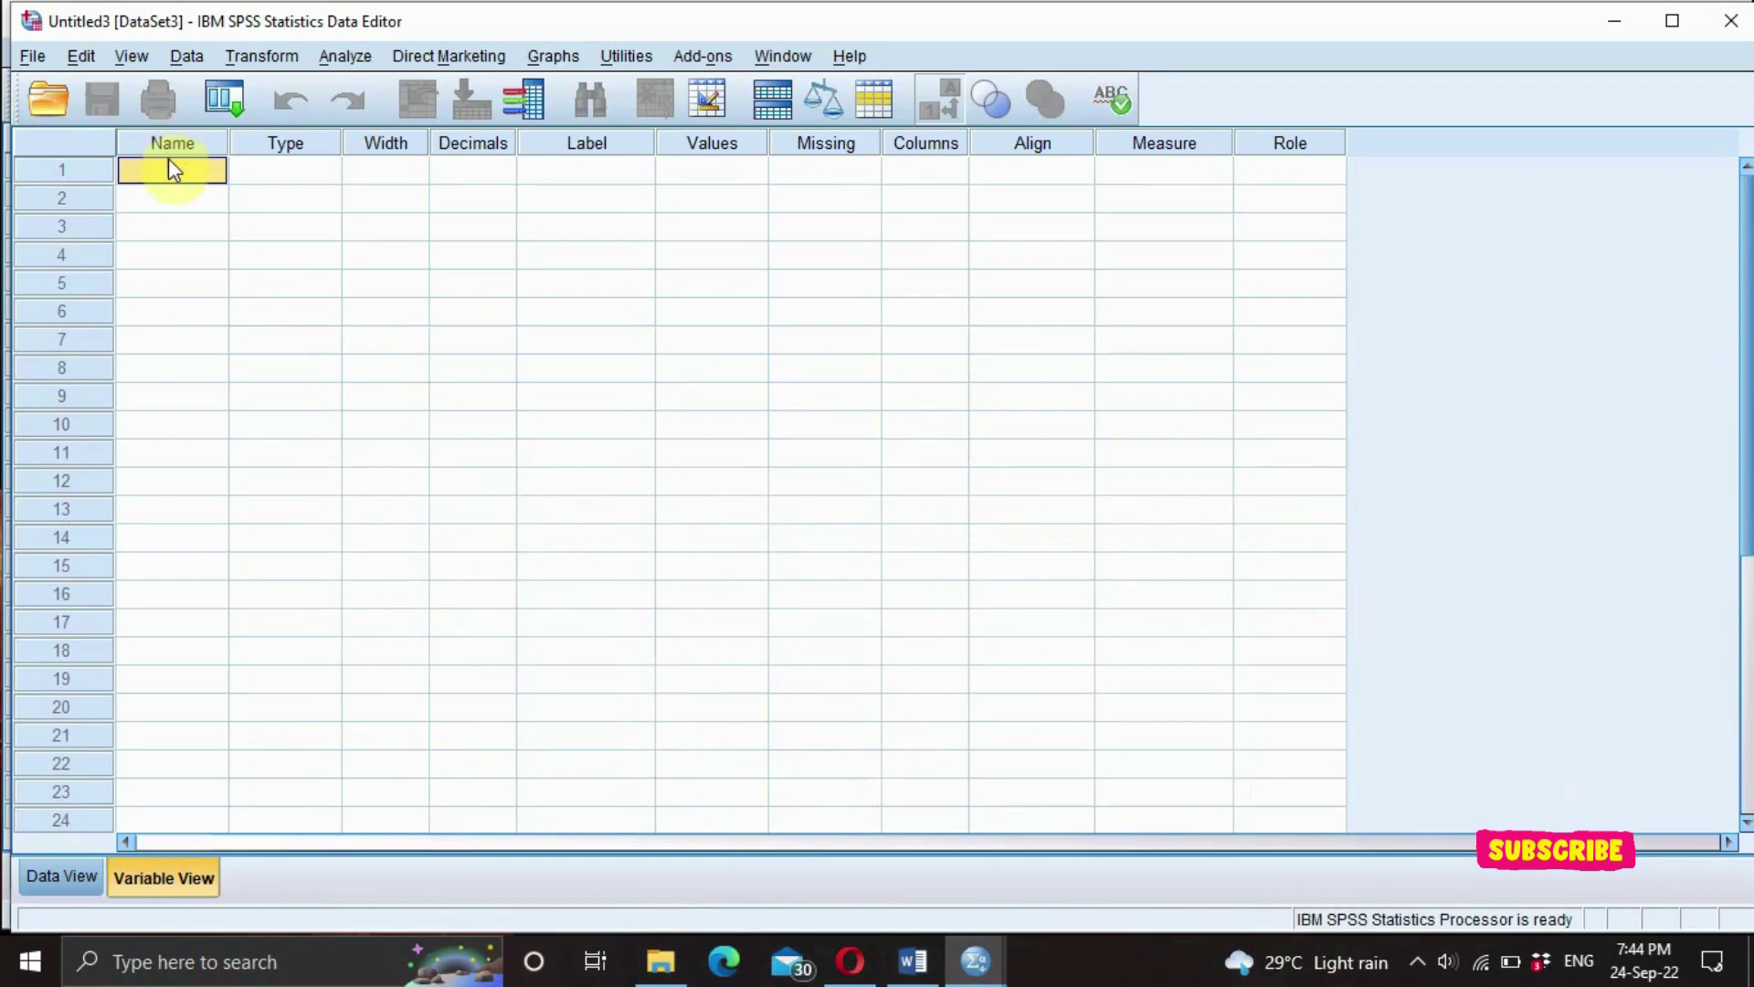
text(AAge)
key(BackSpace)
key(BackSpace)
text(ge)
click(910, 964)
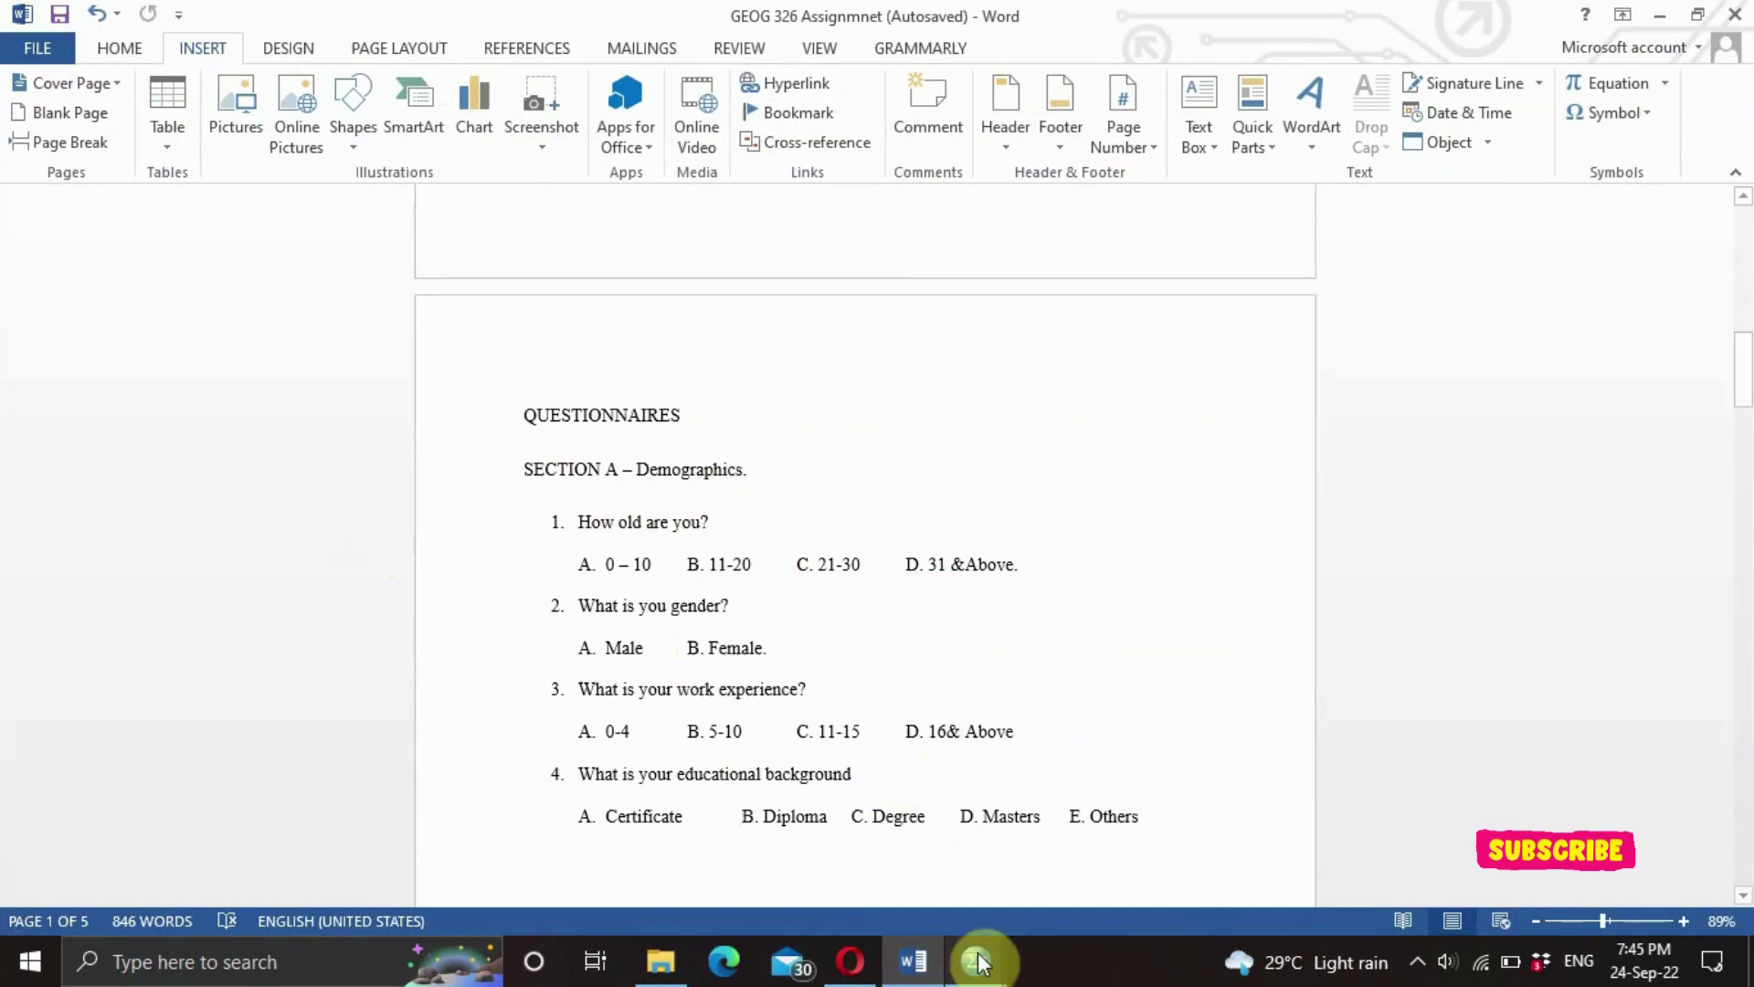
mouse_move(977, 964)
click(1144, 859)
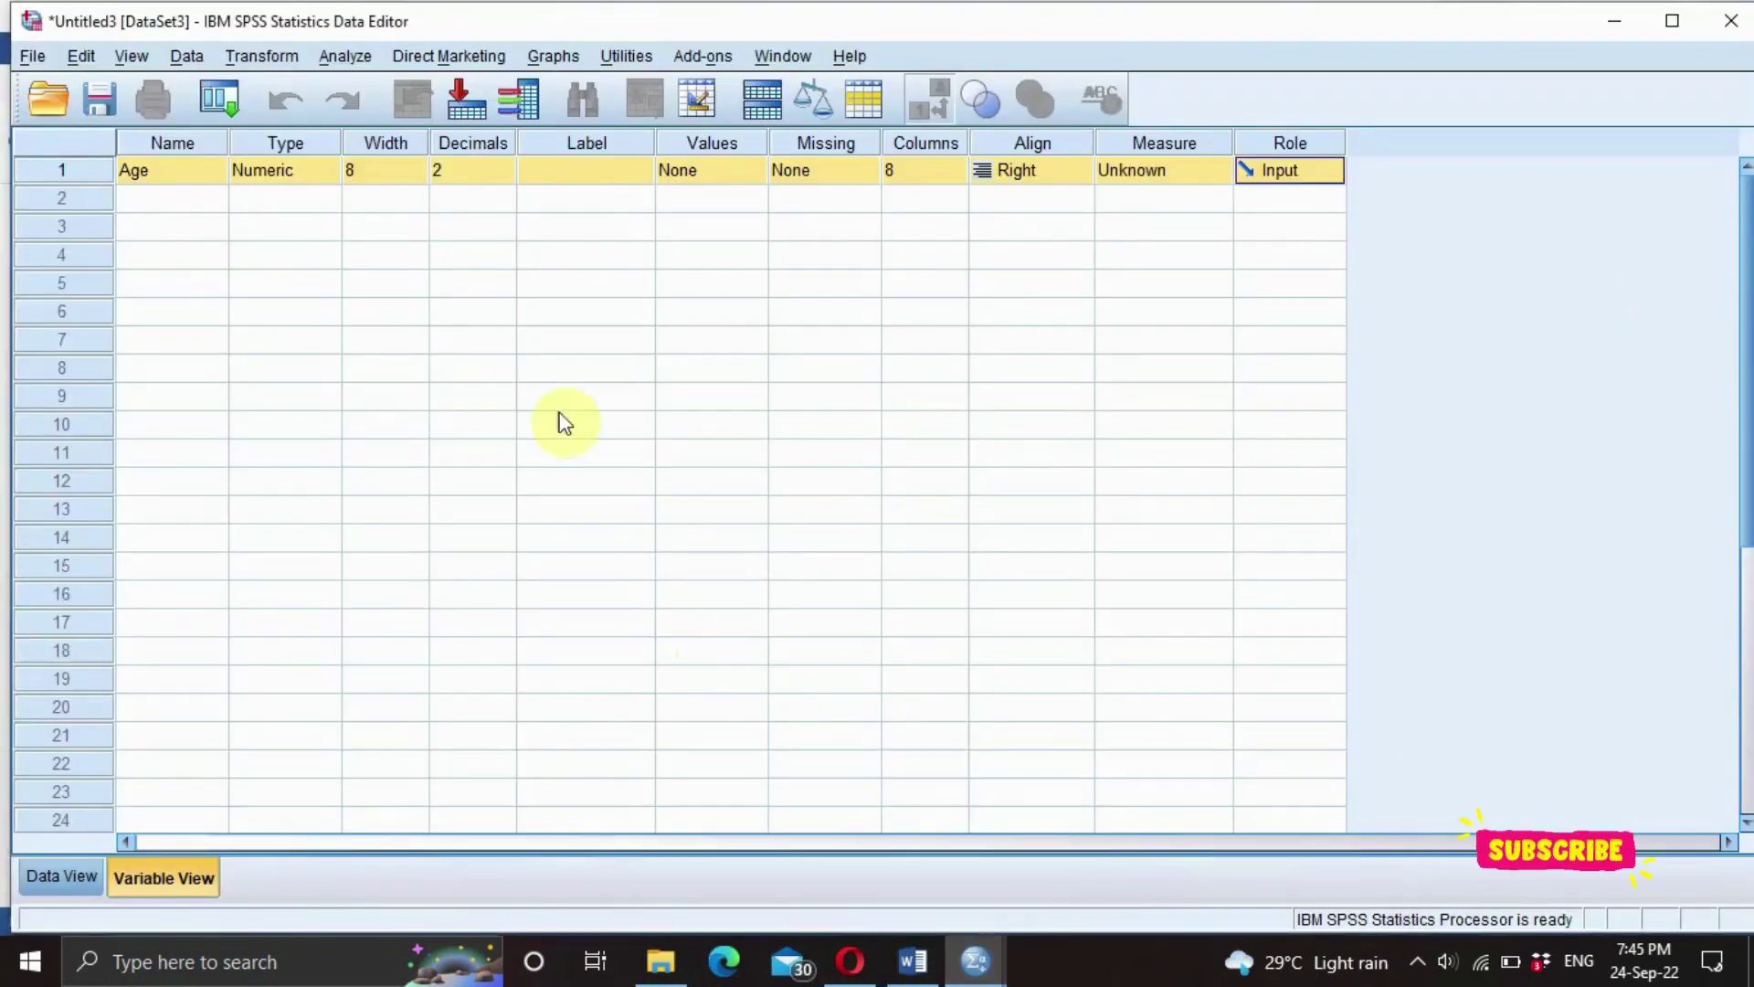
View the available variable type options for the Age variable and close them without changes.
click(283, 173)
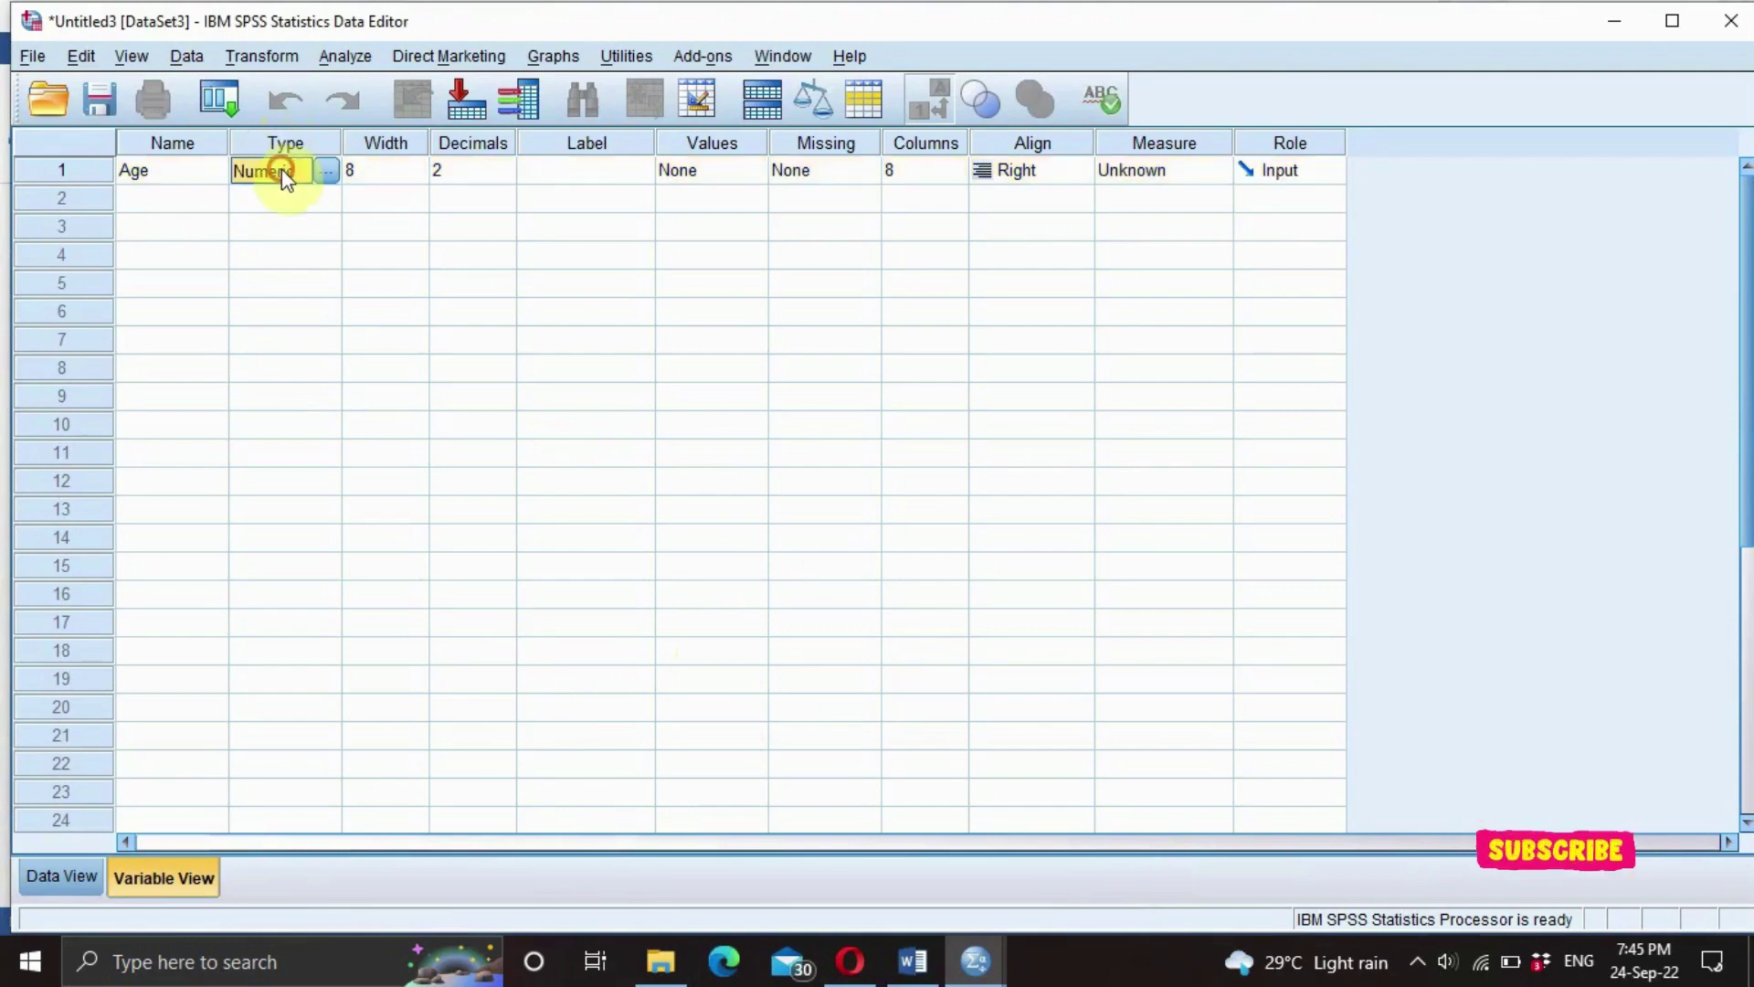
click(327, 173)
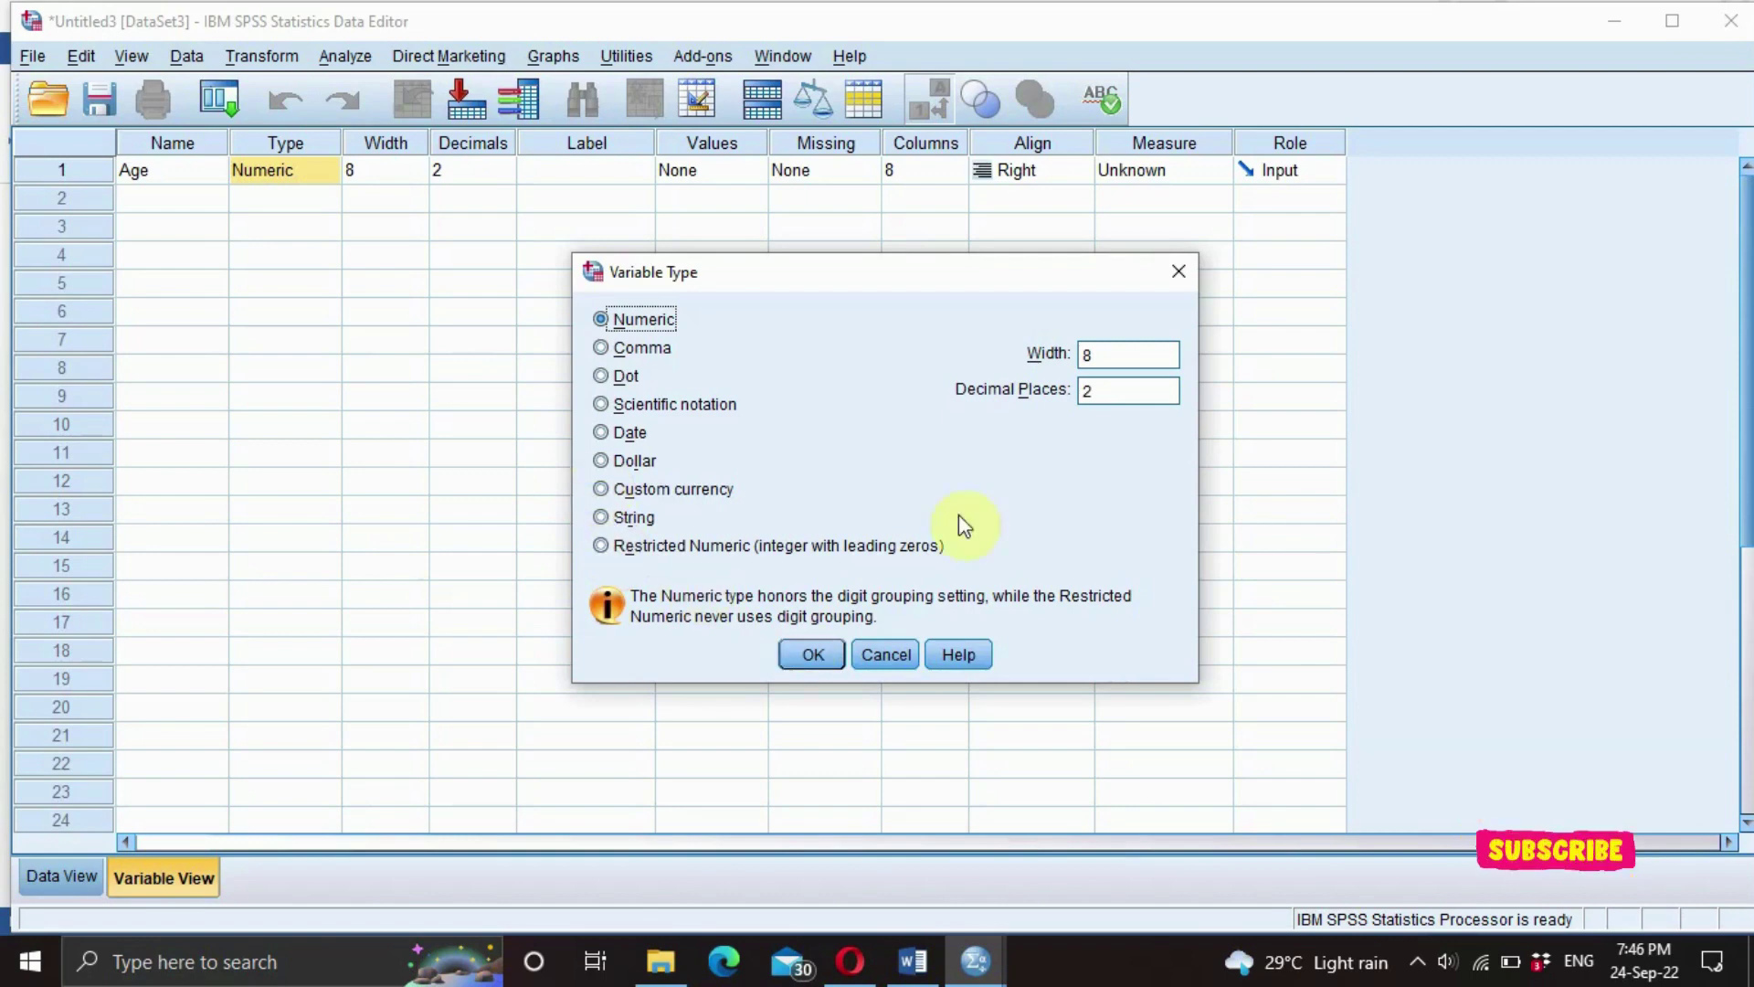
click(1178, 271)
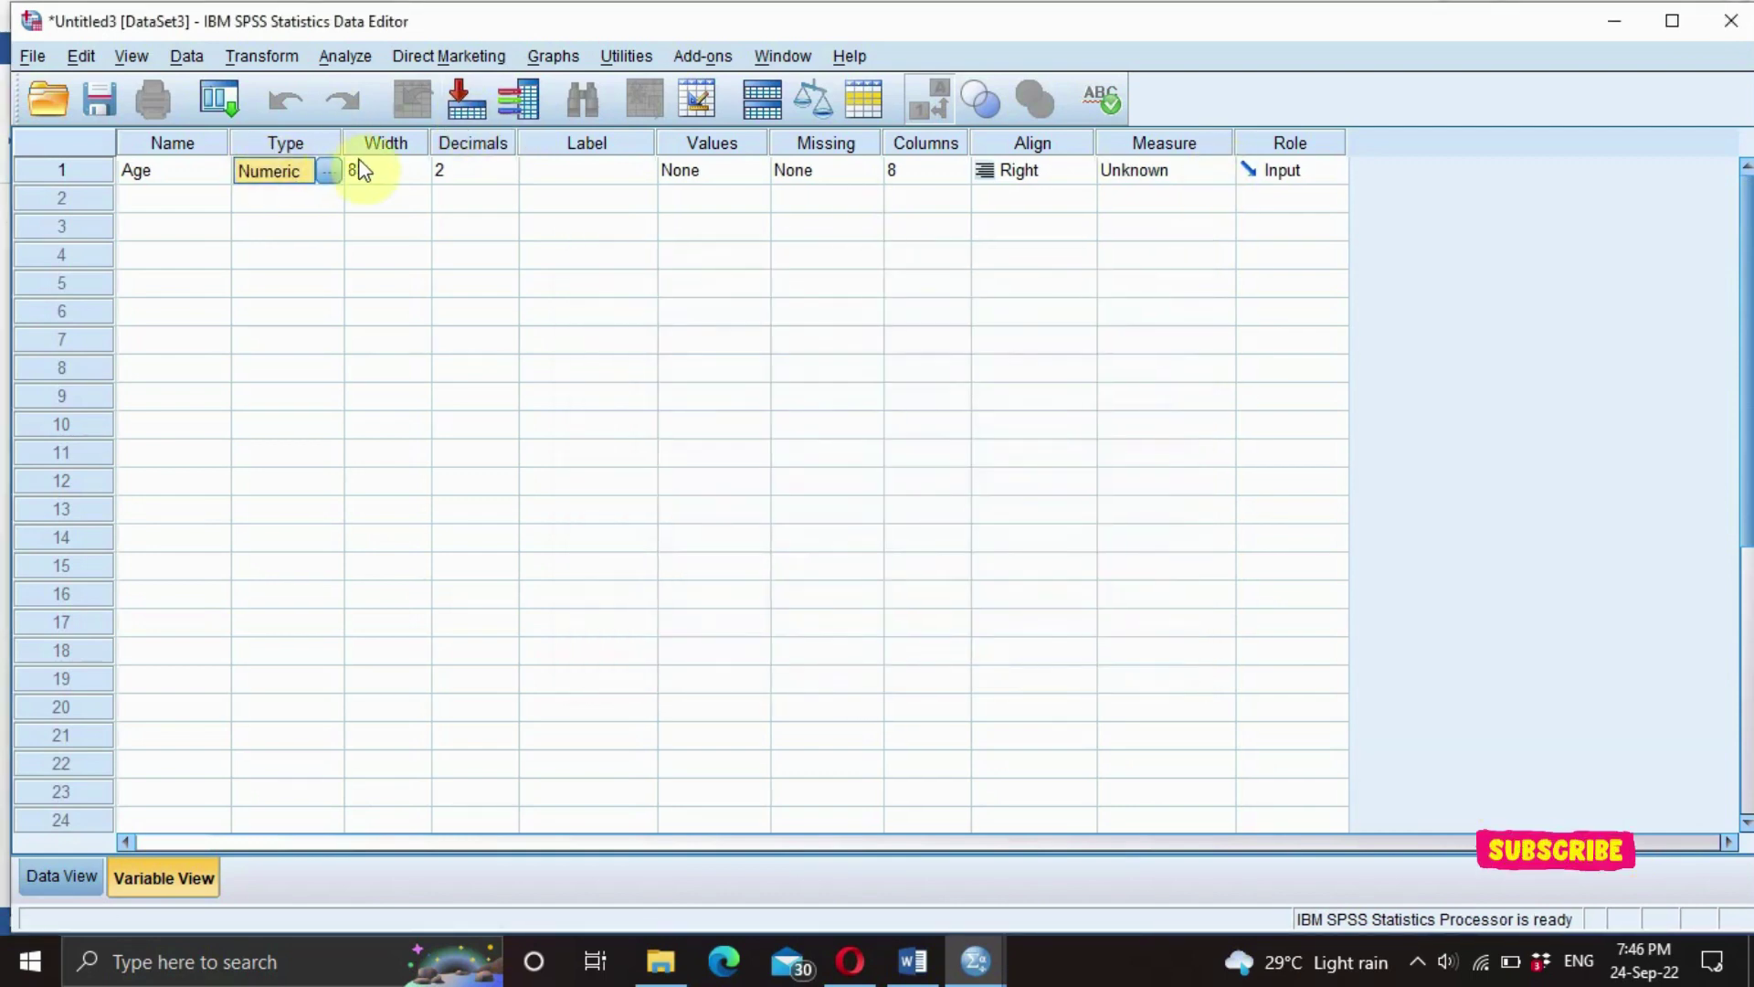
Try raising the Age variable's width to 9 and return it to 8.
click(381, 166)
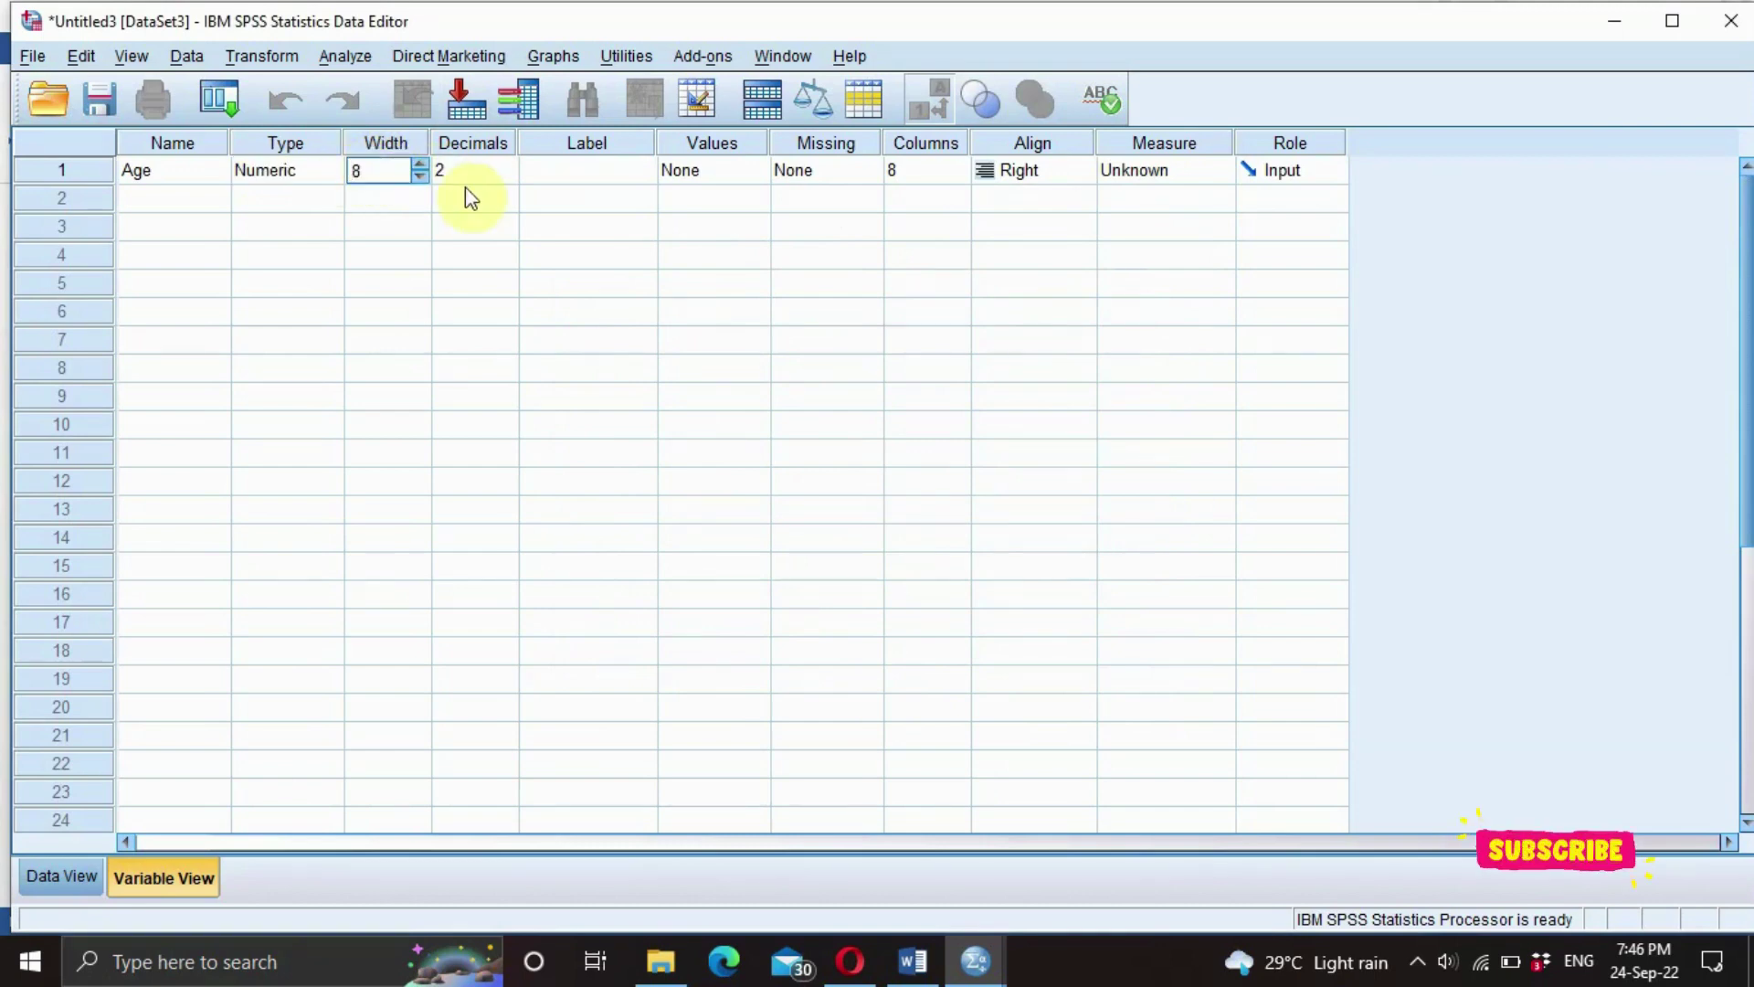
click(419, 166)
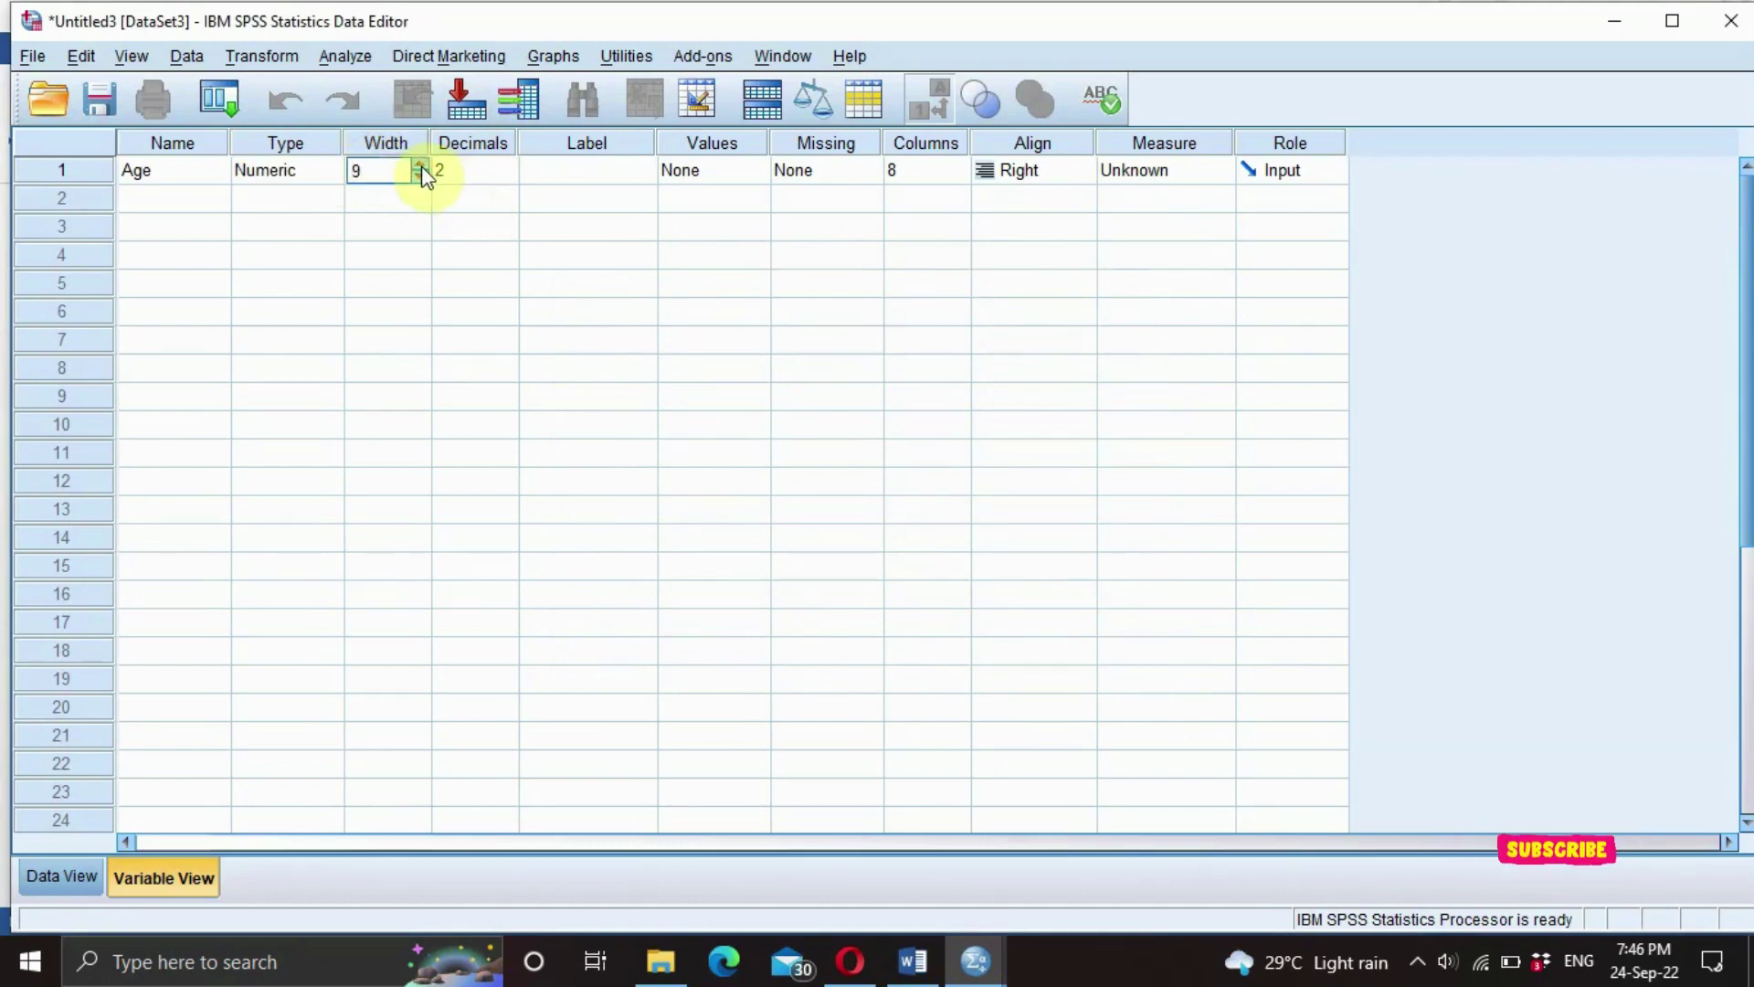
click(419, 166)
click(421, 177)
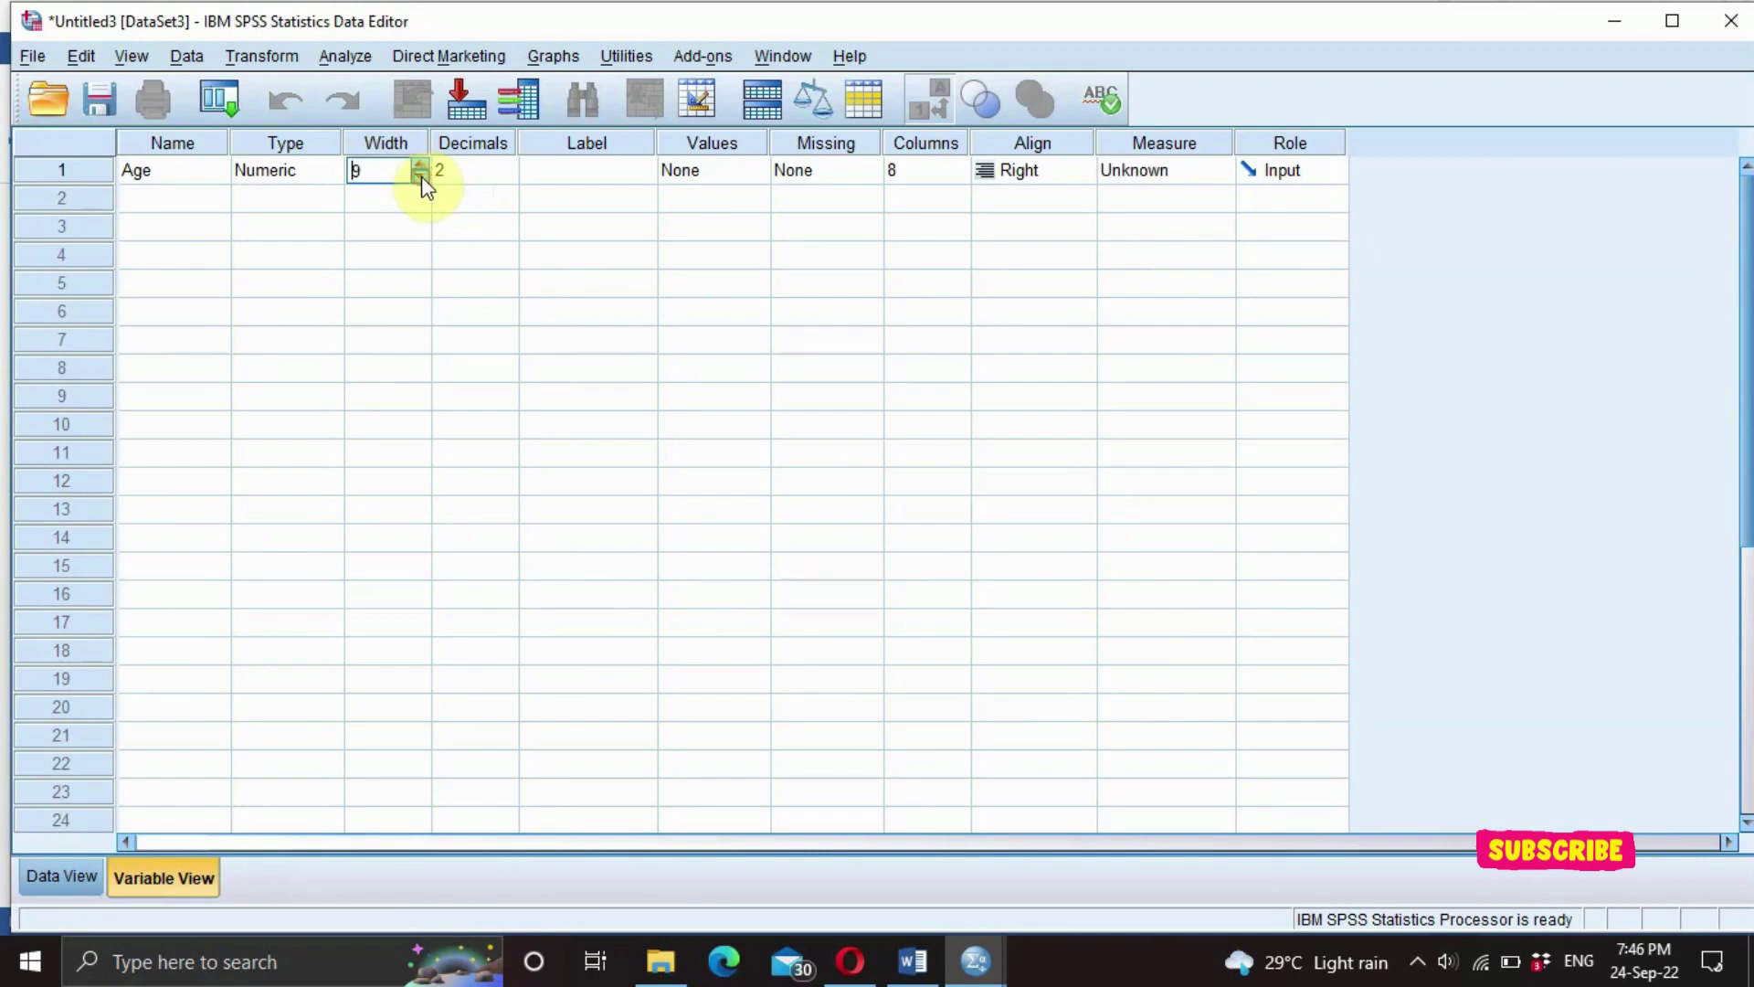
click(421, 177)
Set the number of decimals for the Age variable to 0.
click(468, 169)
click(509, 176)
click(508, 176)
click(573, 174)
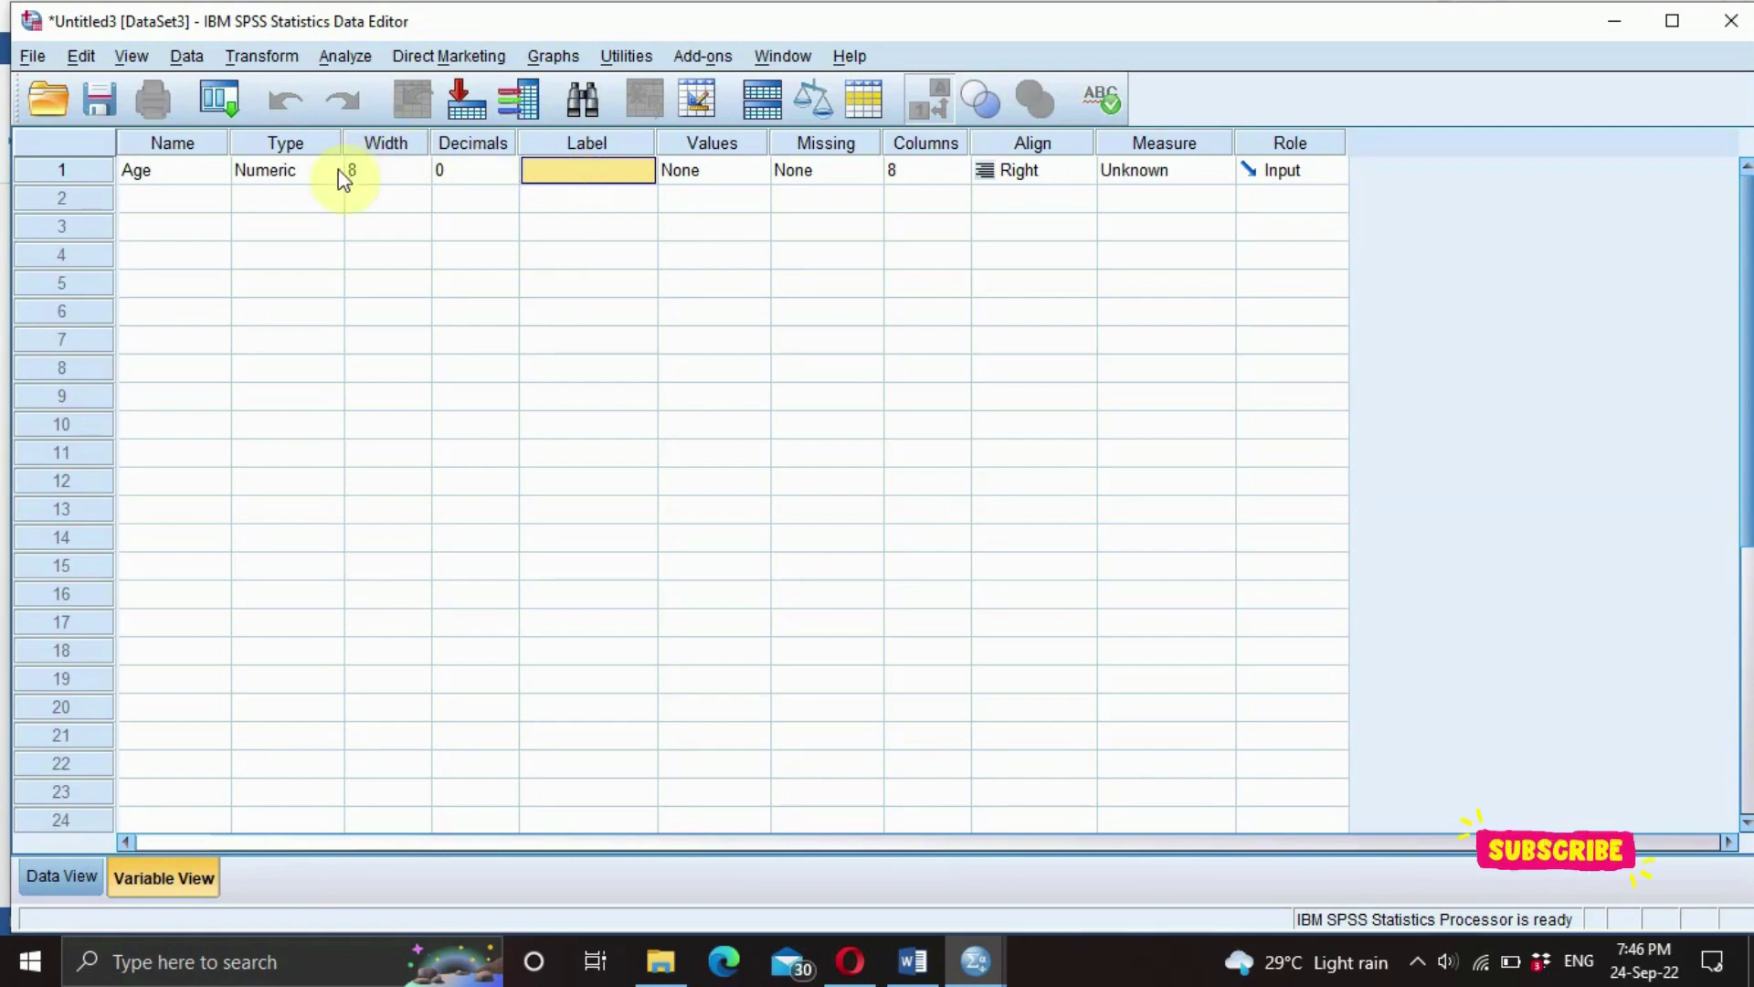
Label the Age variable "How old are you?" following the wording in the Word questionnaire, and widen the Label column.
click(582, 173)
click(914, 967)
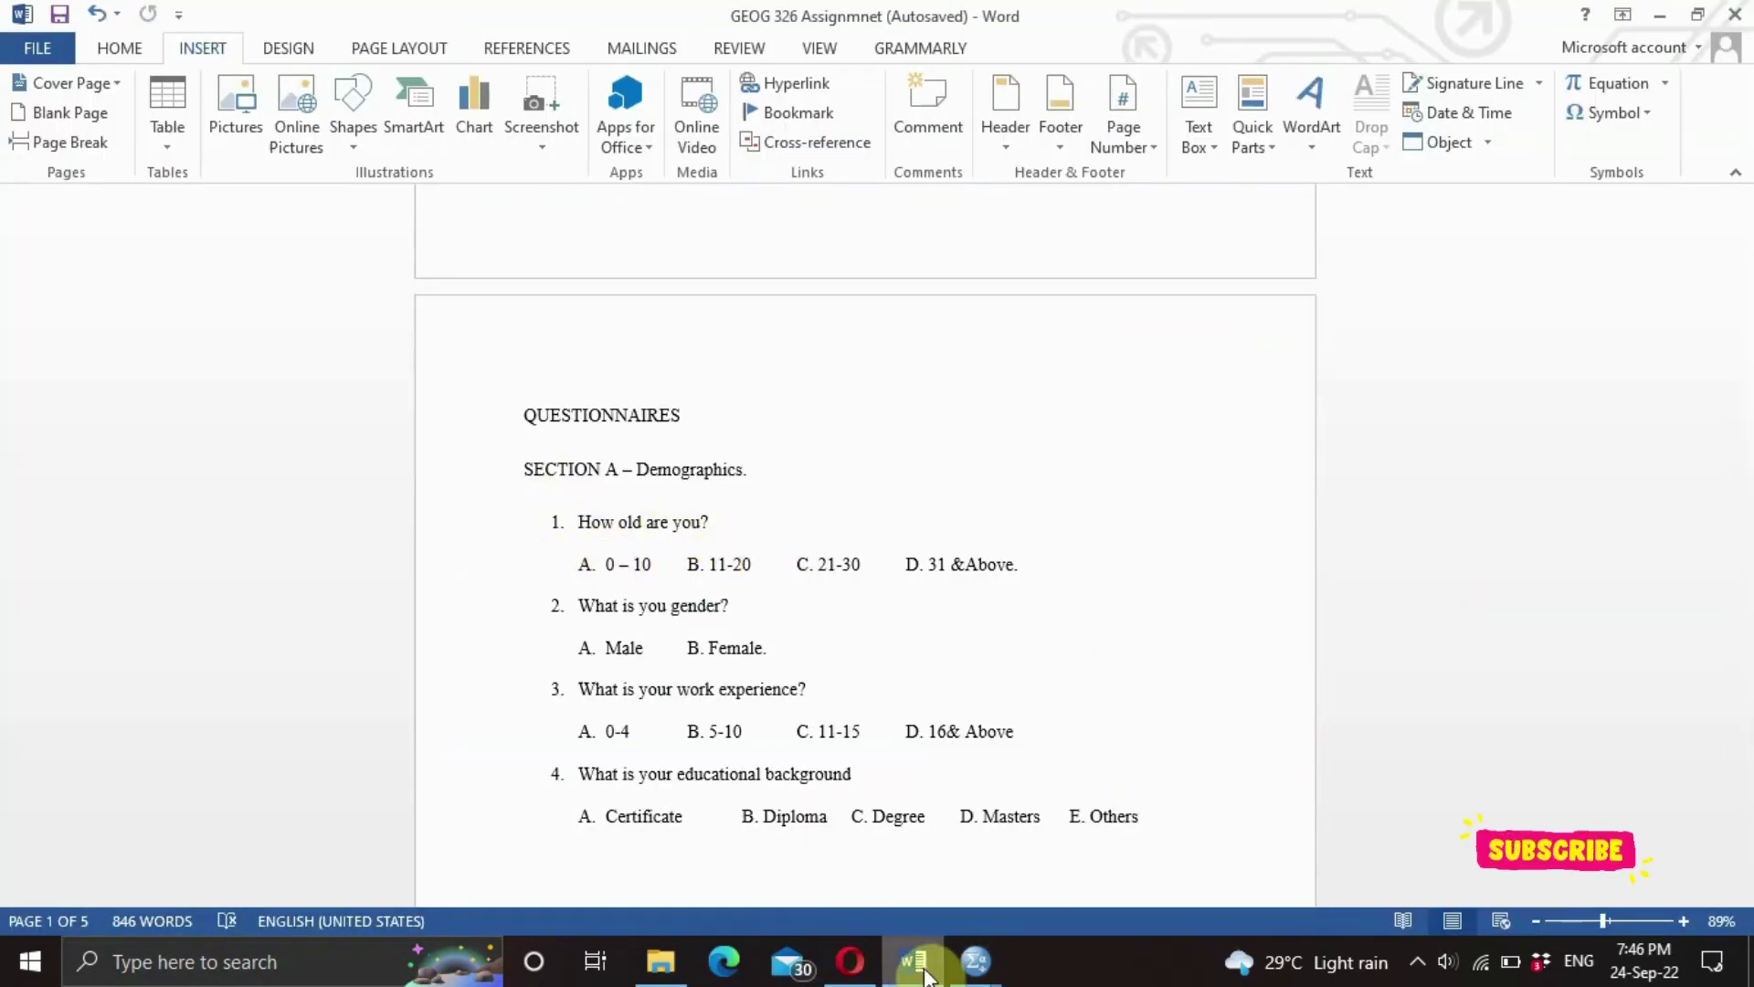
click(916, 964)
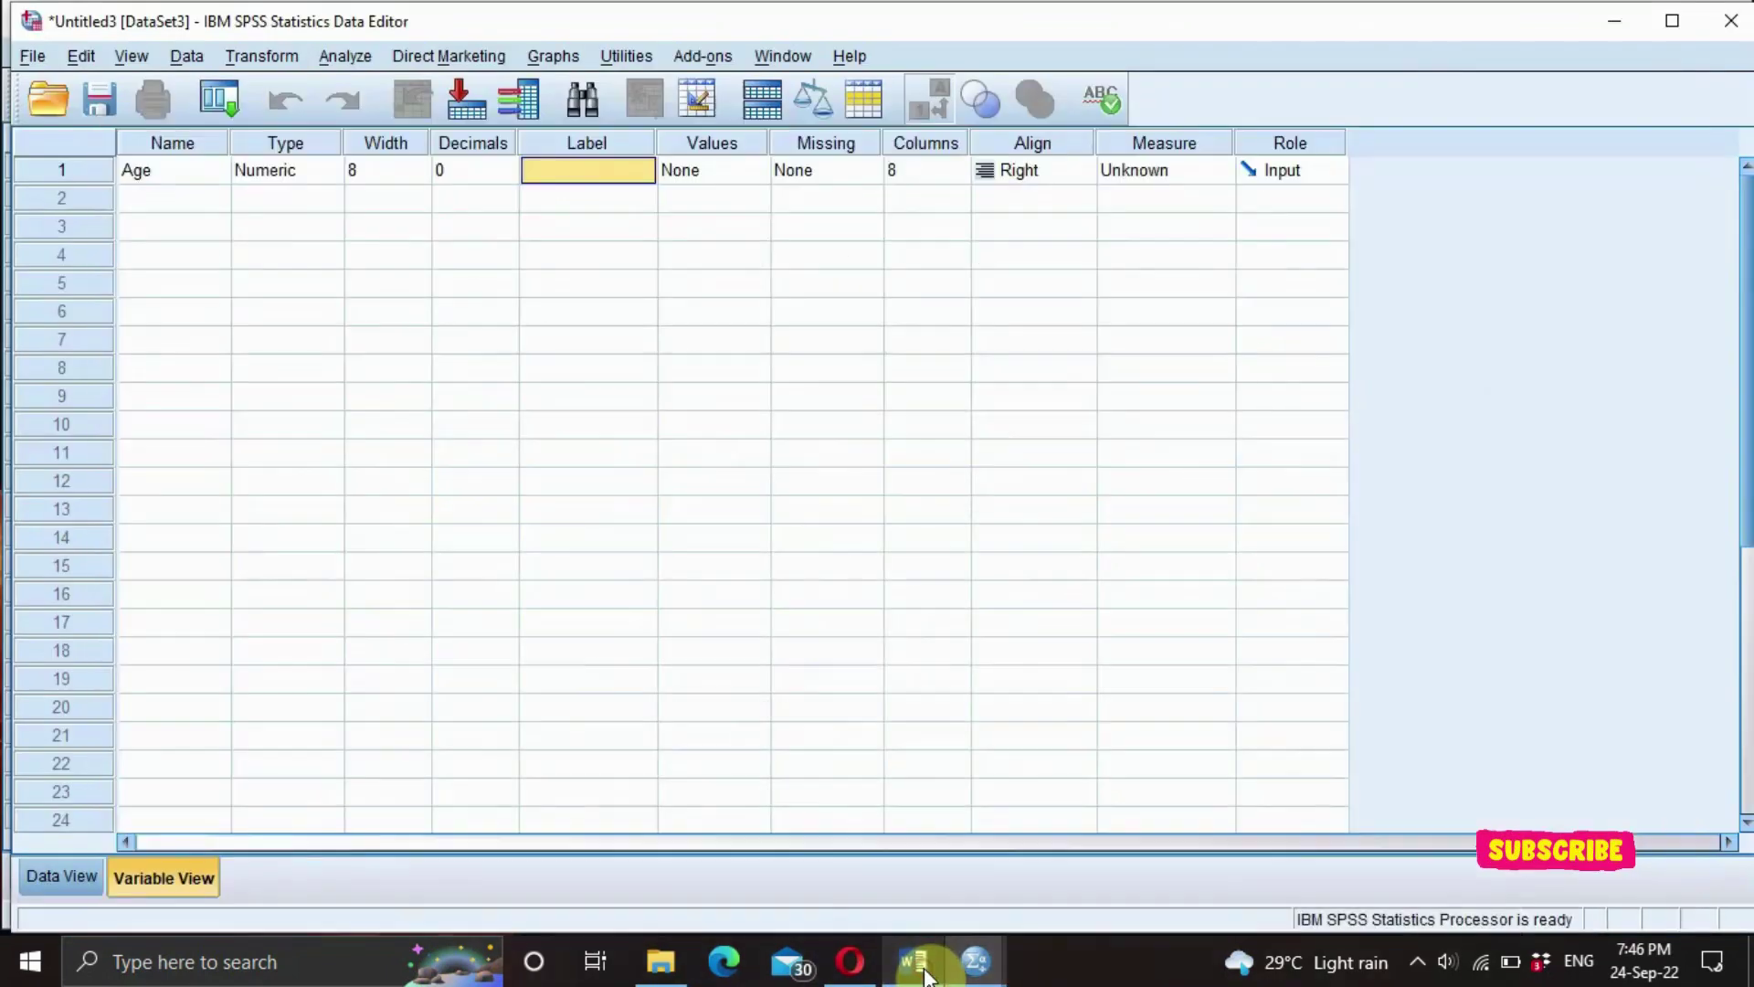
click(585, 174)
text(Hi)
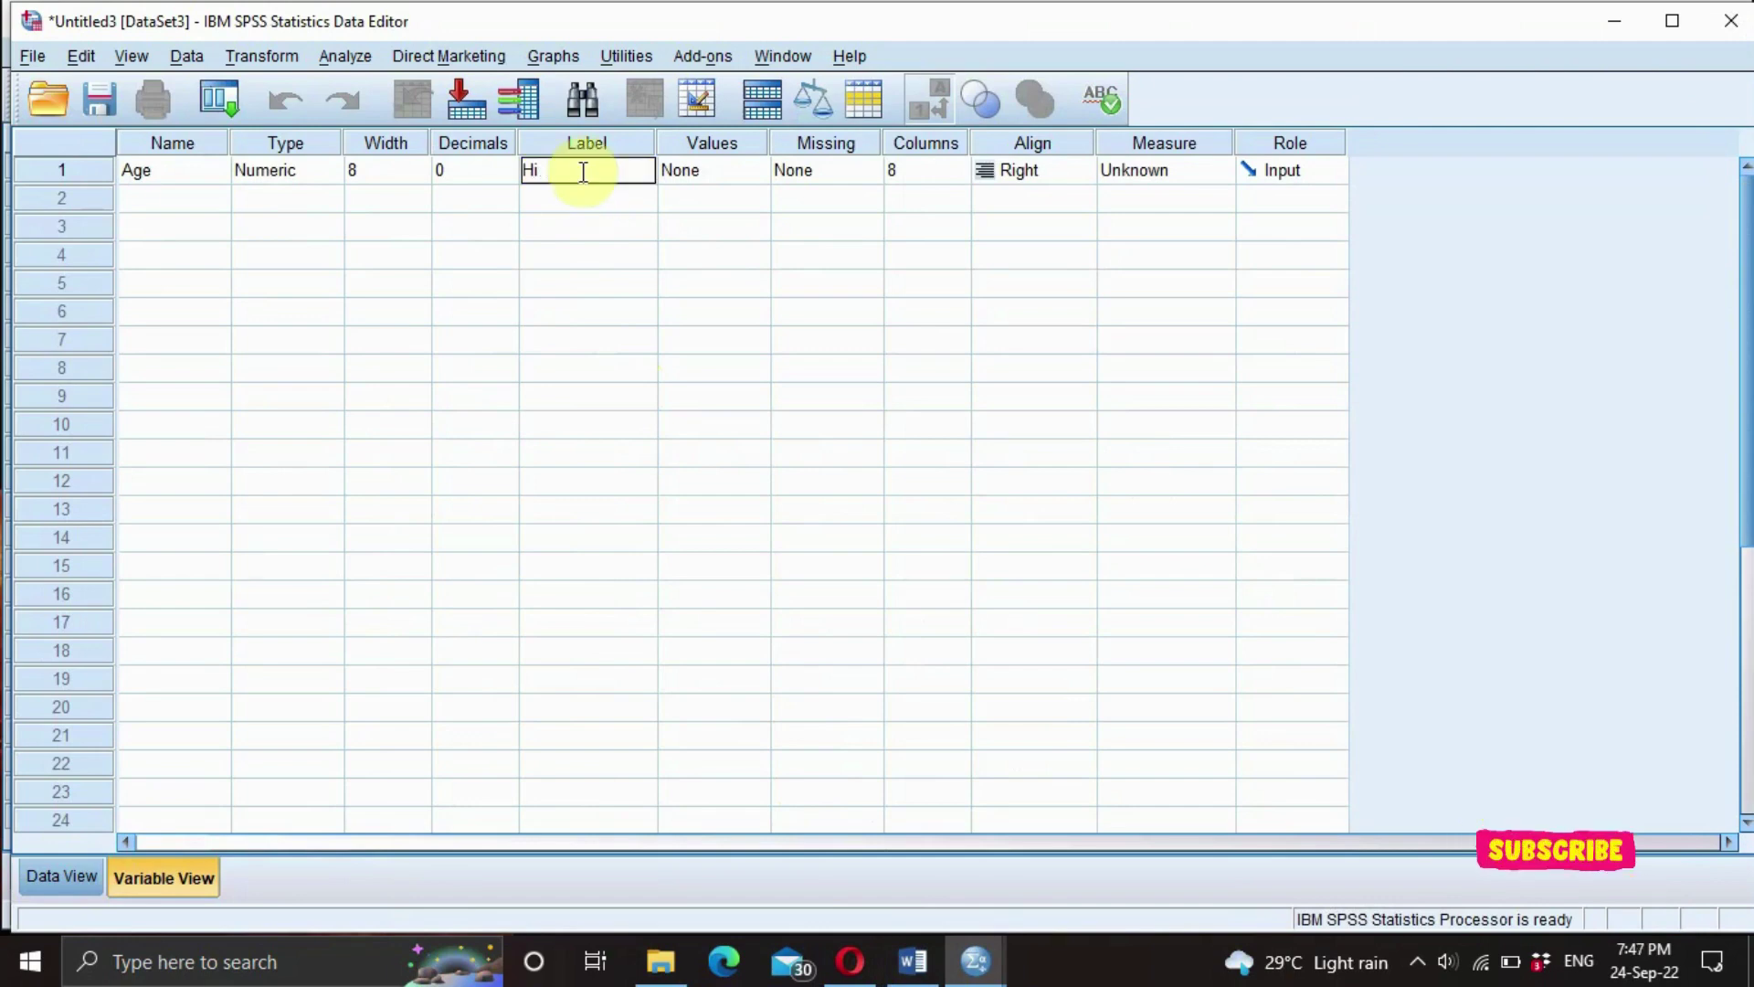
key(BackSpace)
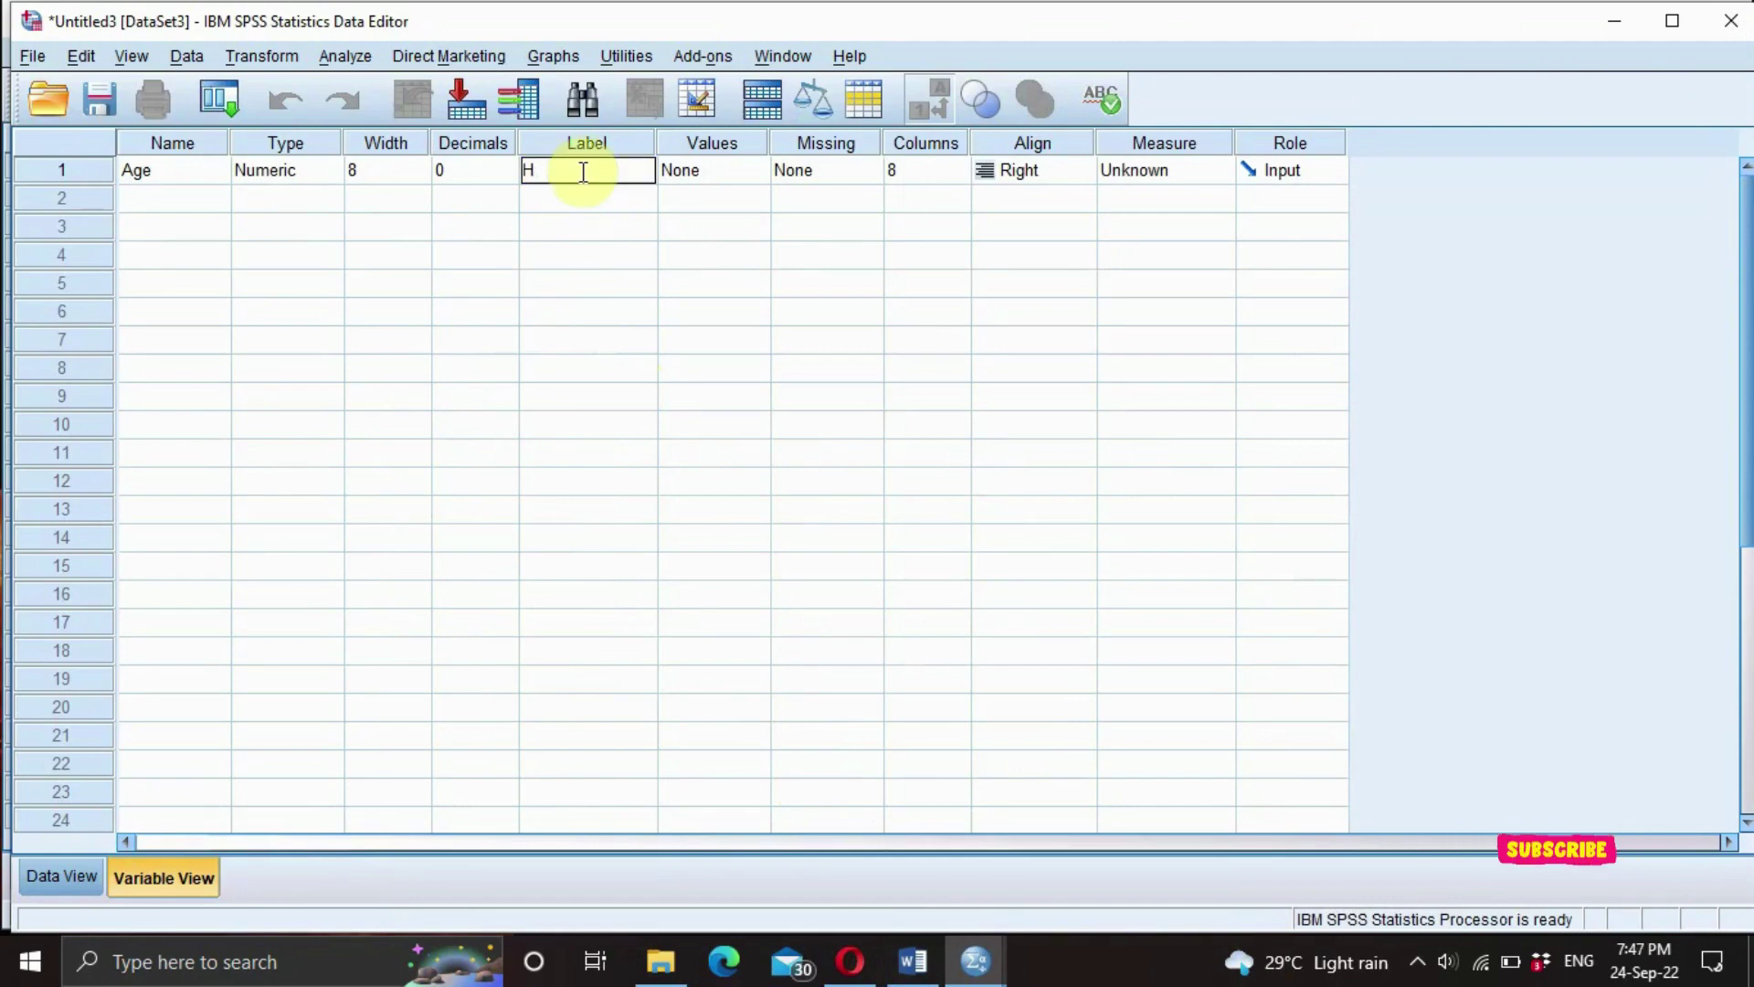
text(ow old ar)
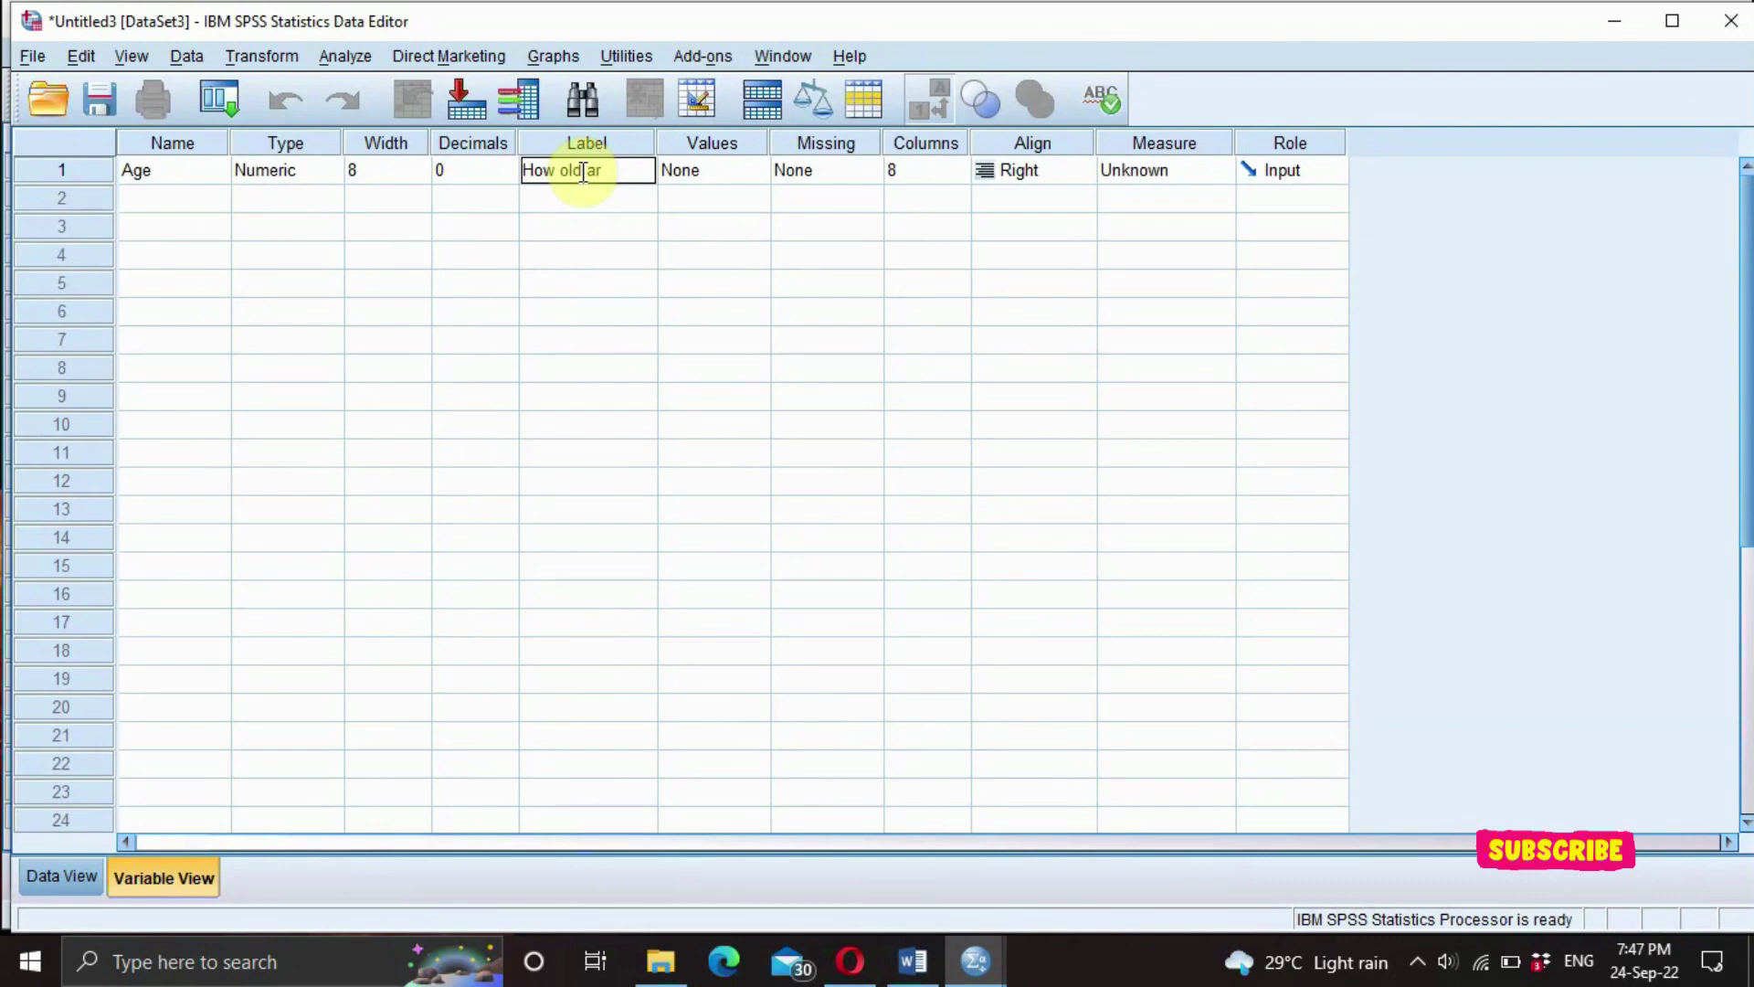
text(e you)
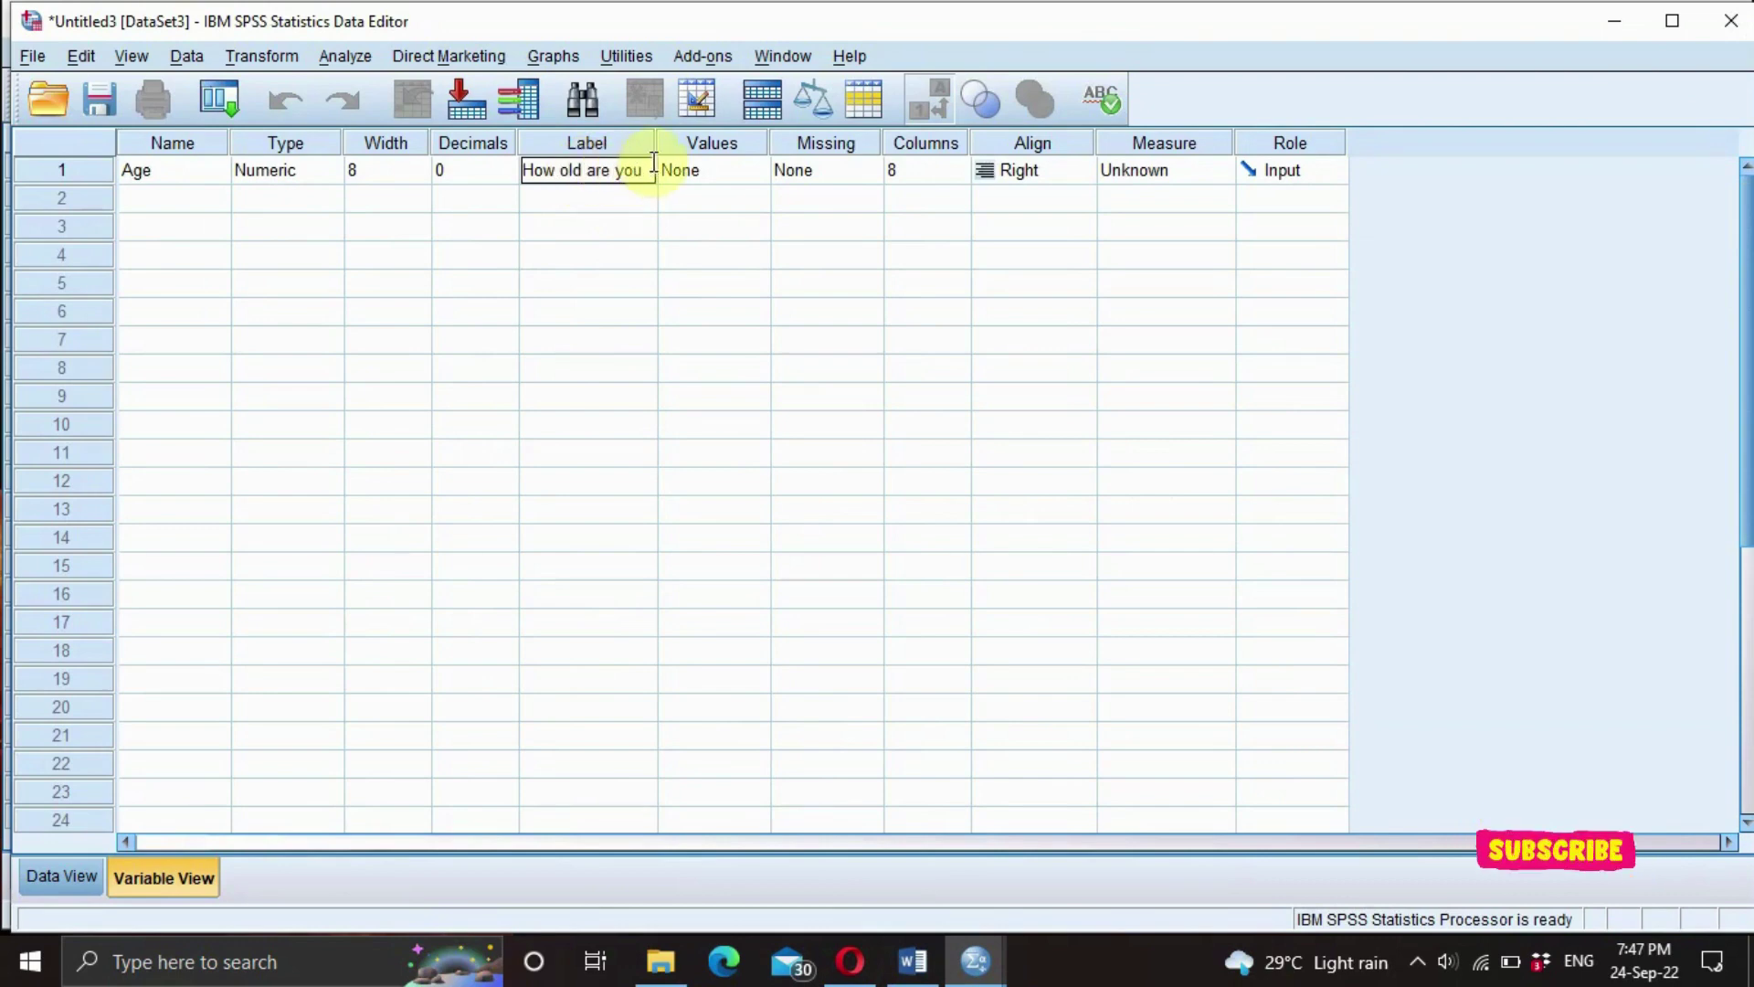
drag(656, 144, 733, 148)
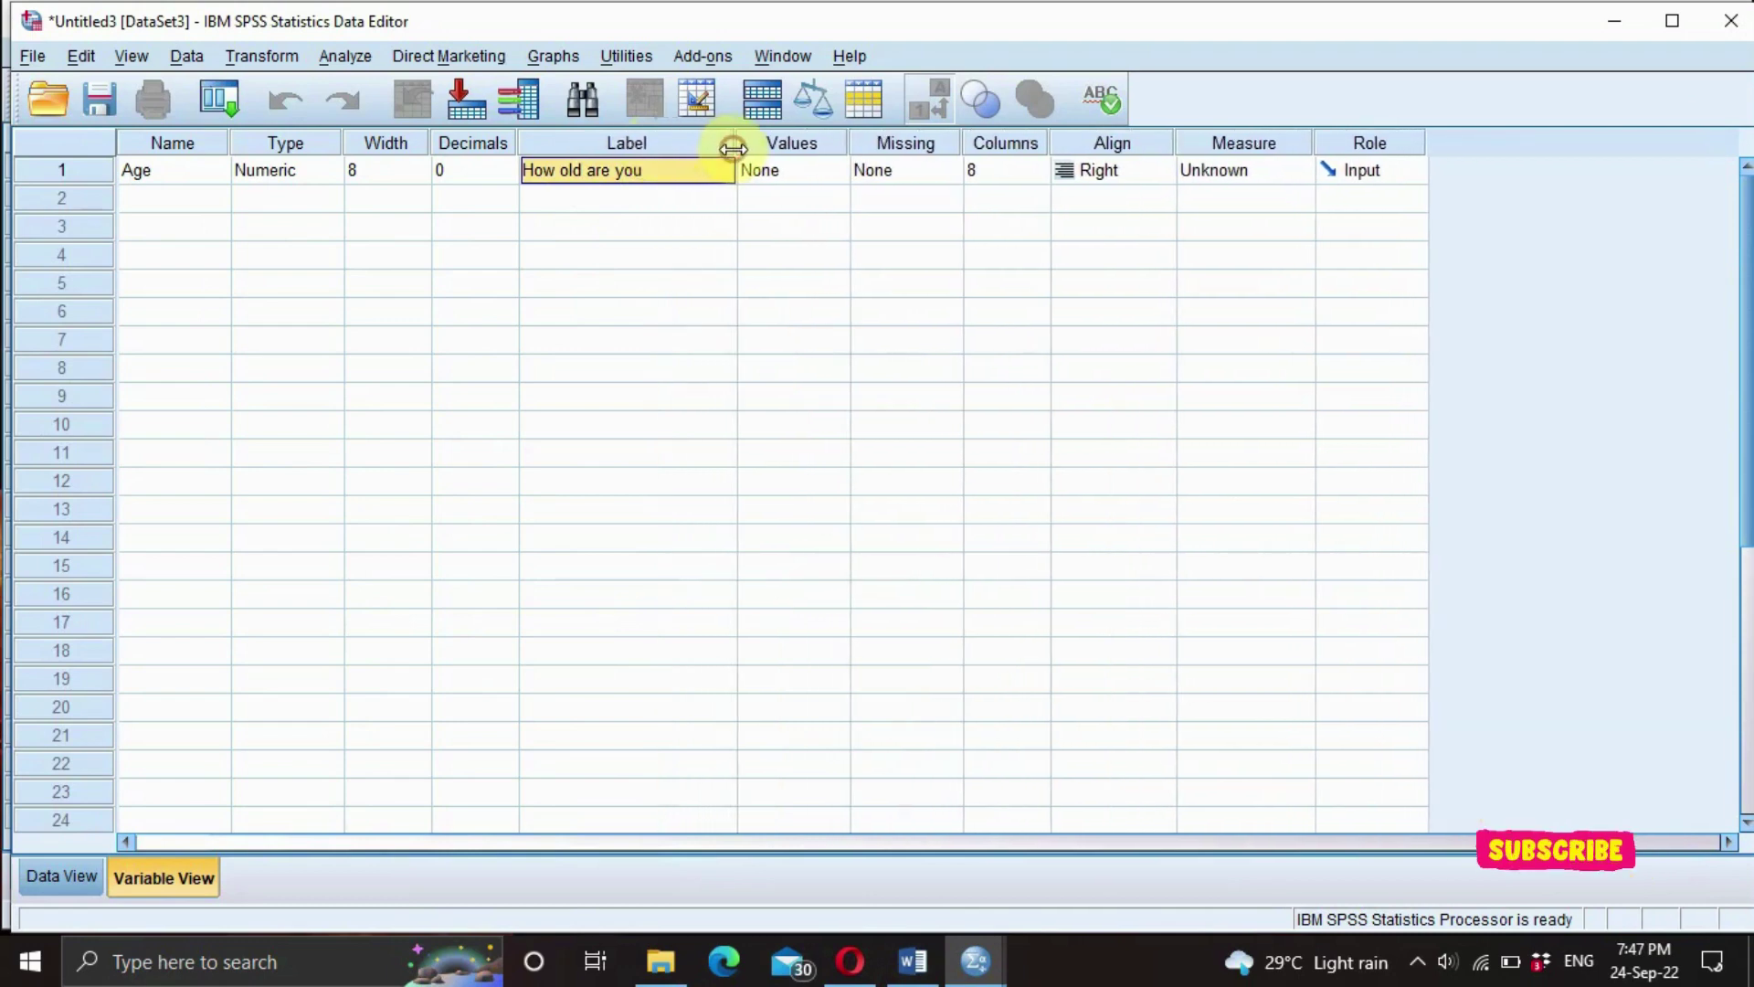
click(654, 172)
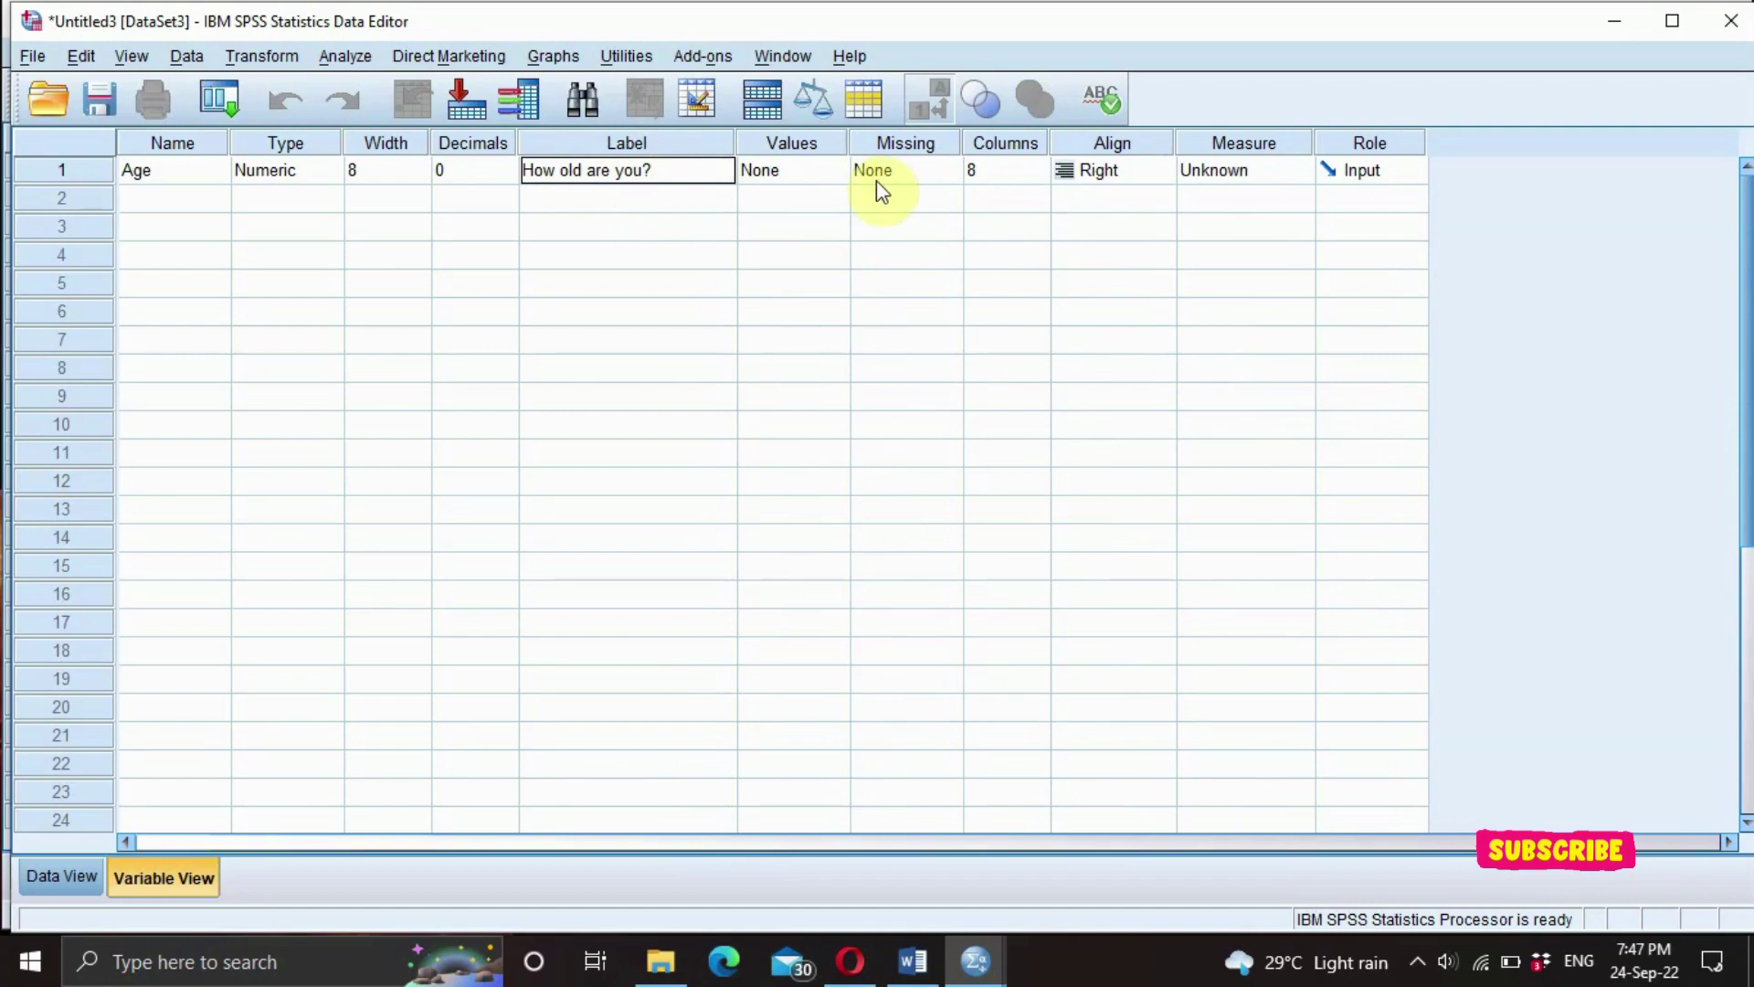
Start the value labels for Age from the questionnaire's answer options by adding 1 = "0 to 10".
click(793, 177)
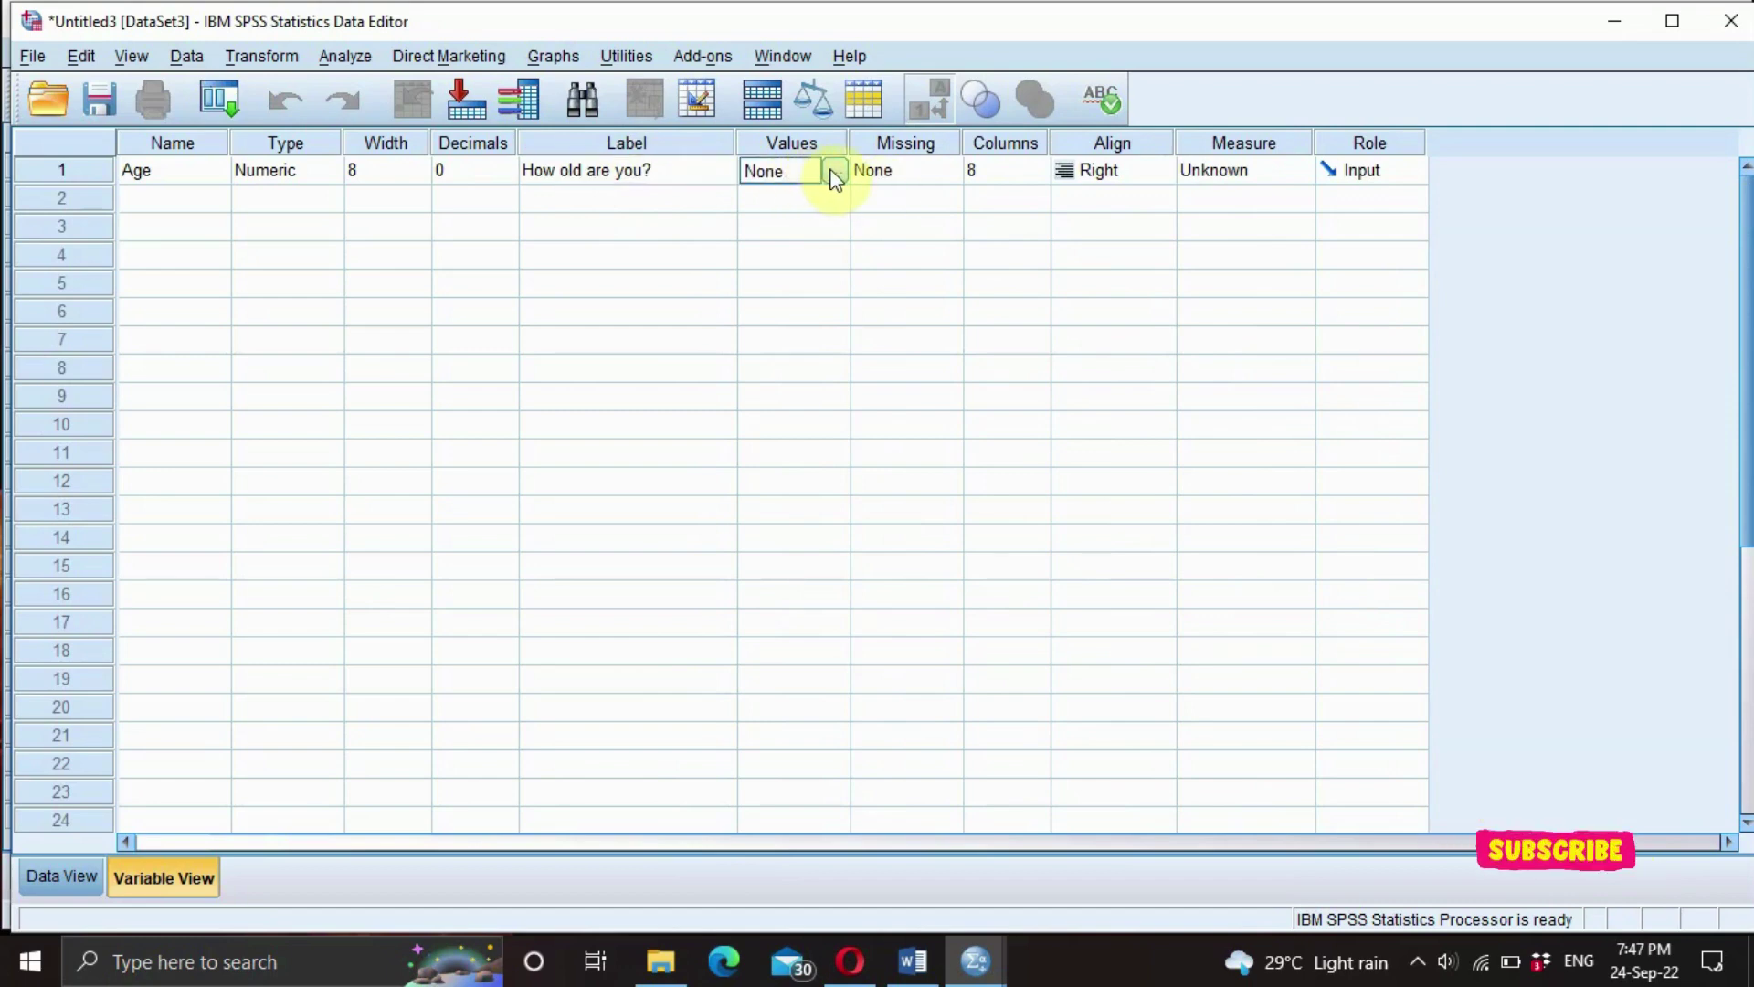
click(835, 174)
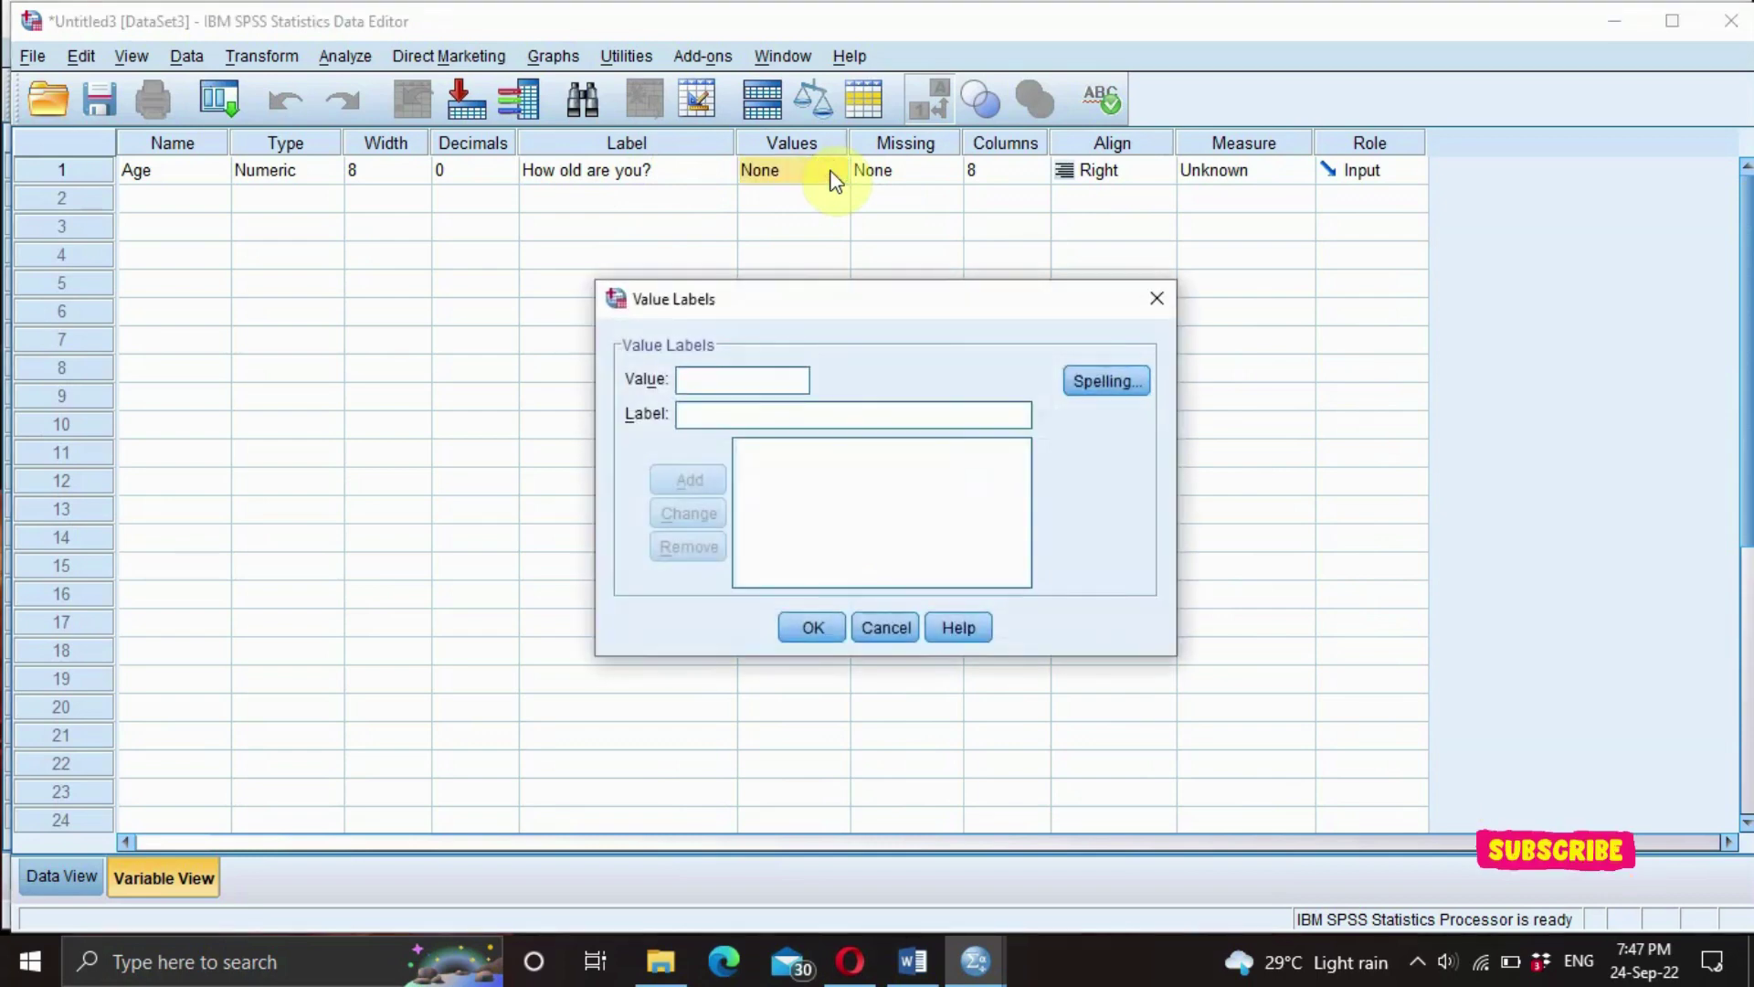
click(915, 965)
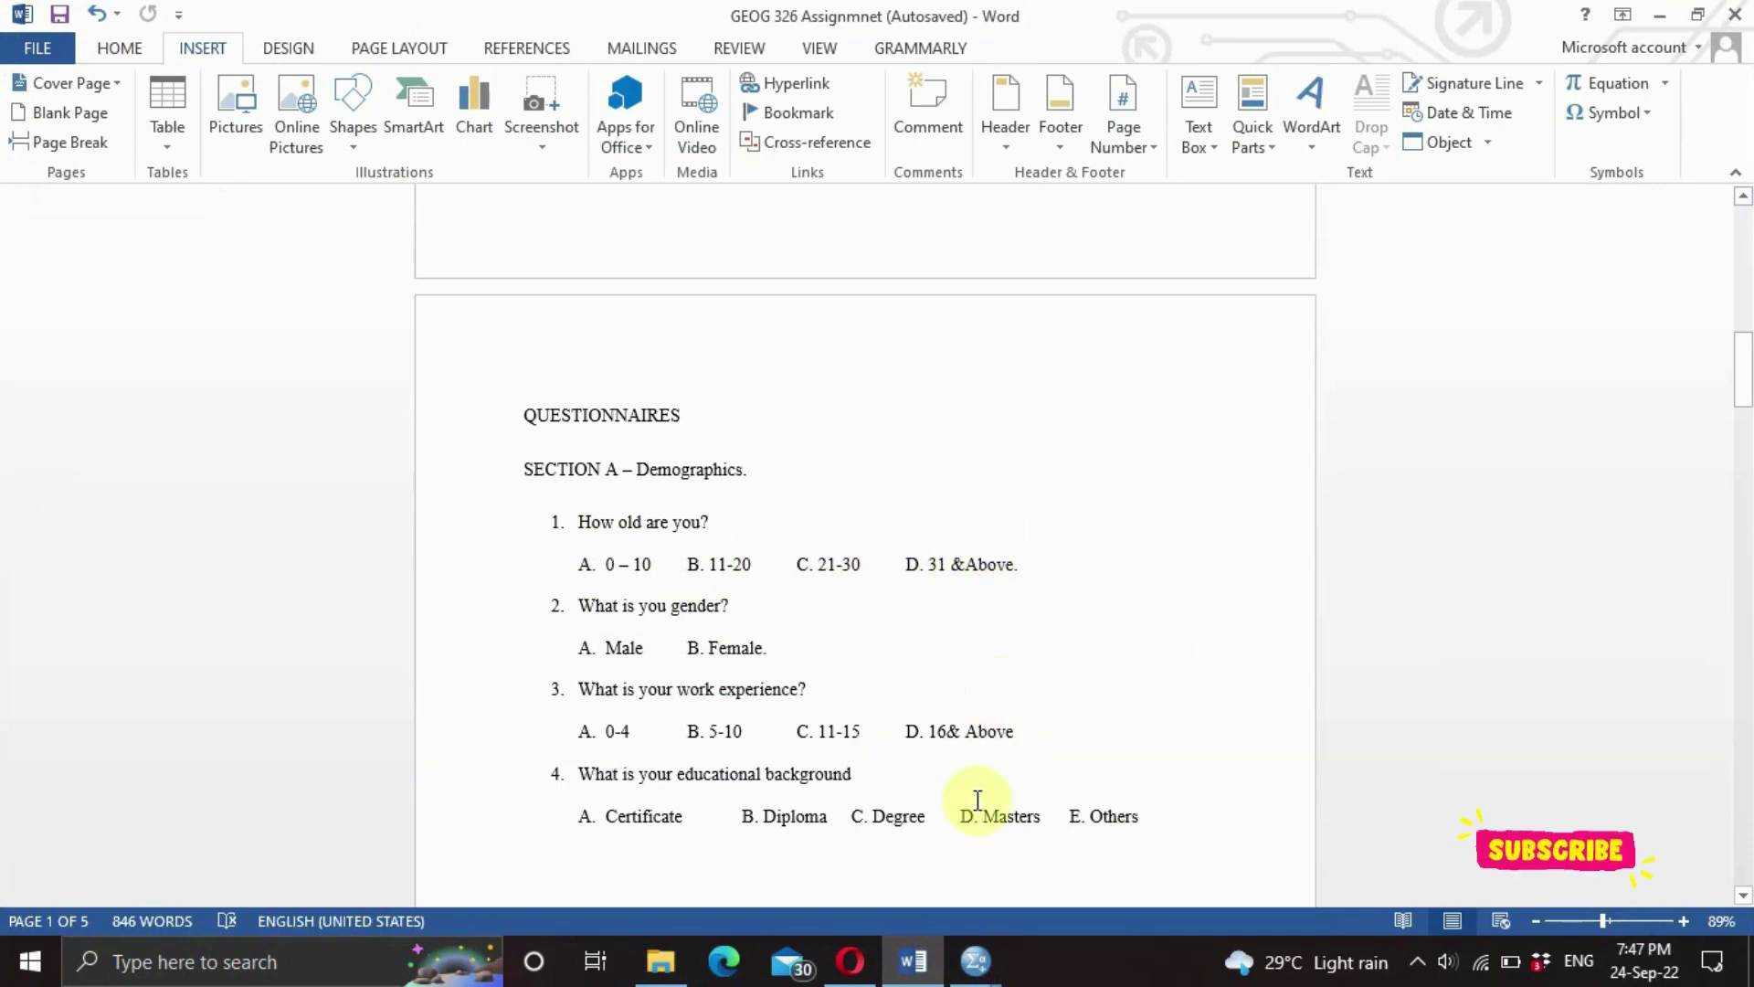
click(929, 966)
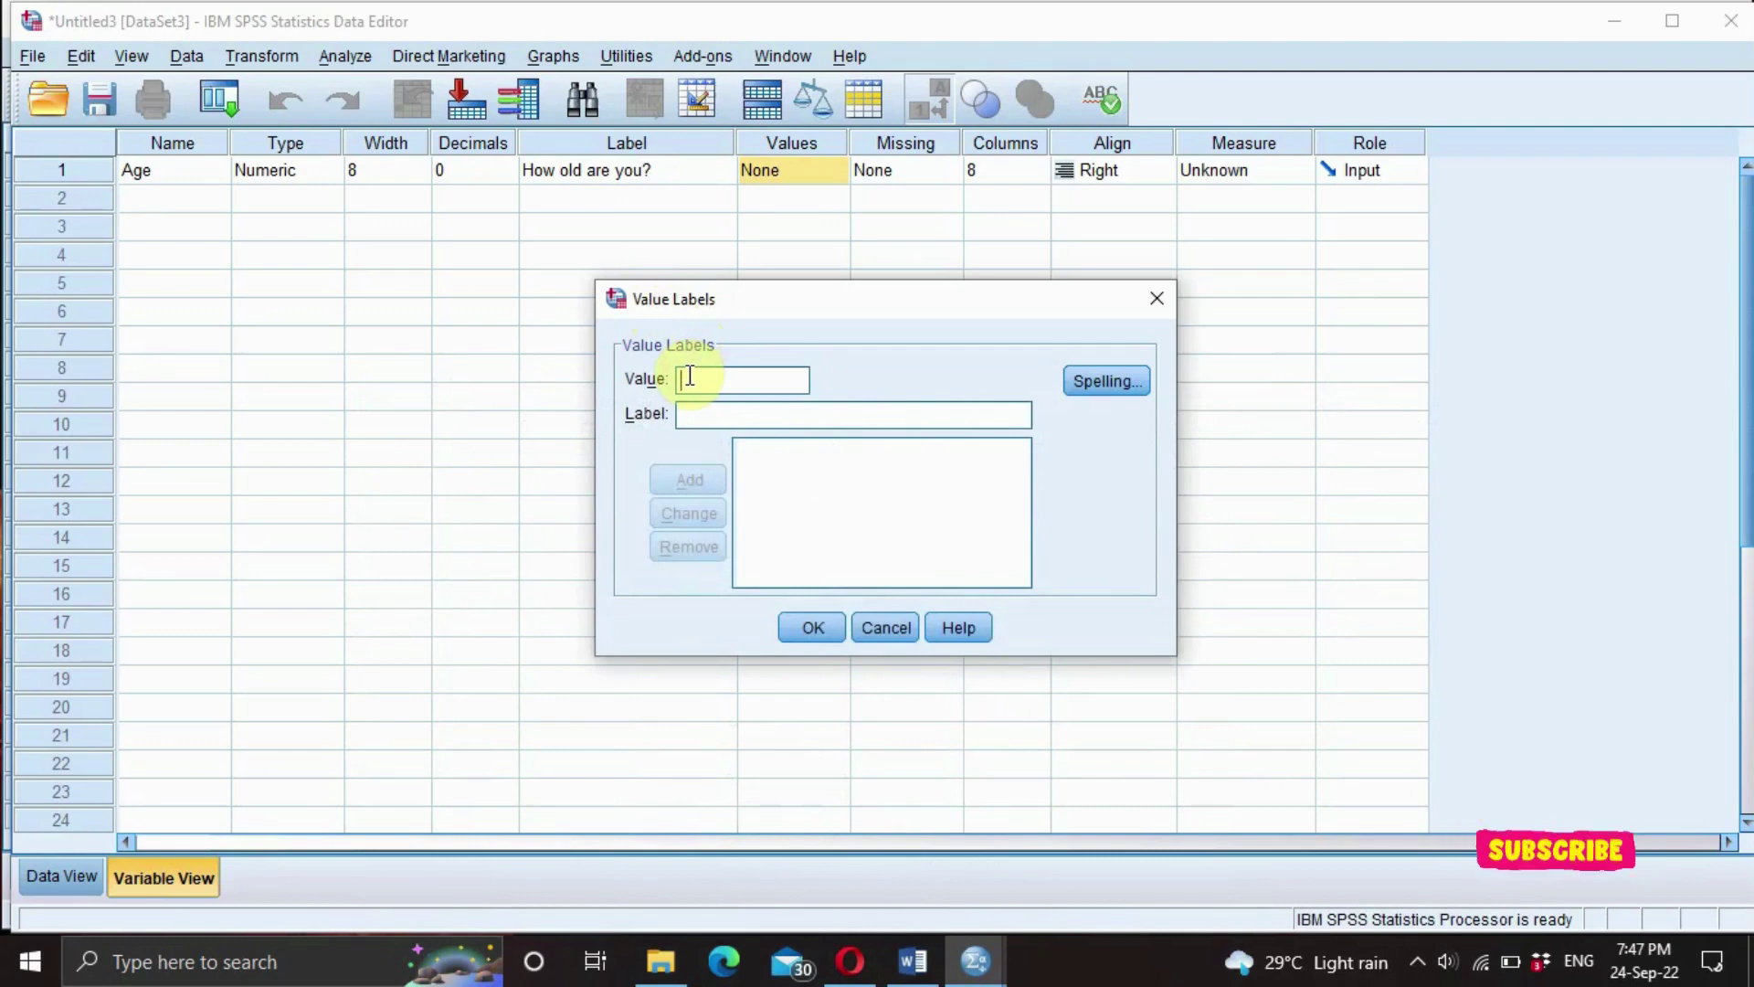
click(689, 411)
text(c)
text(to )
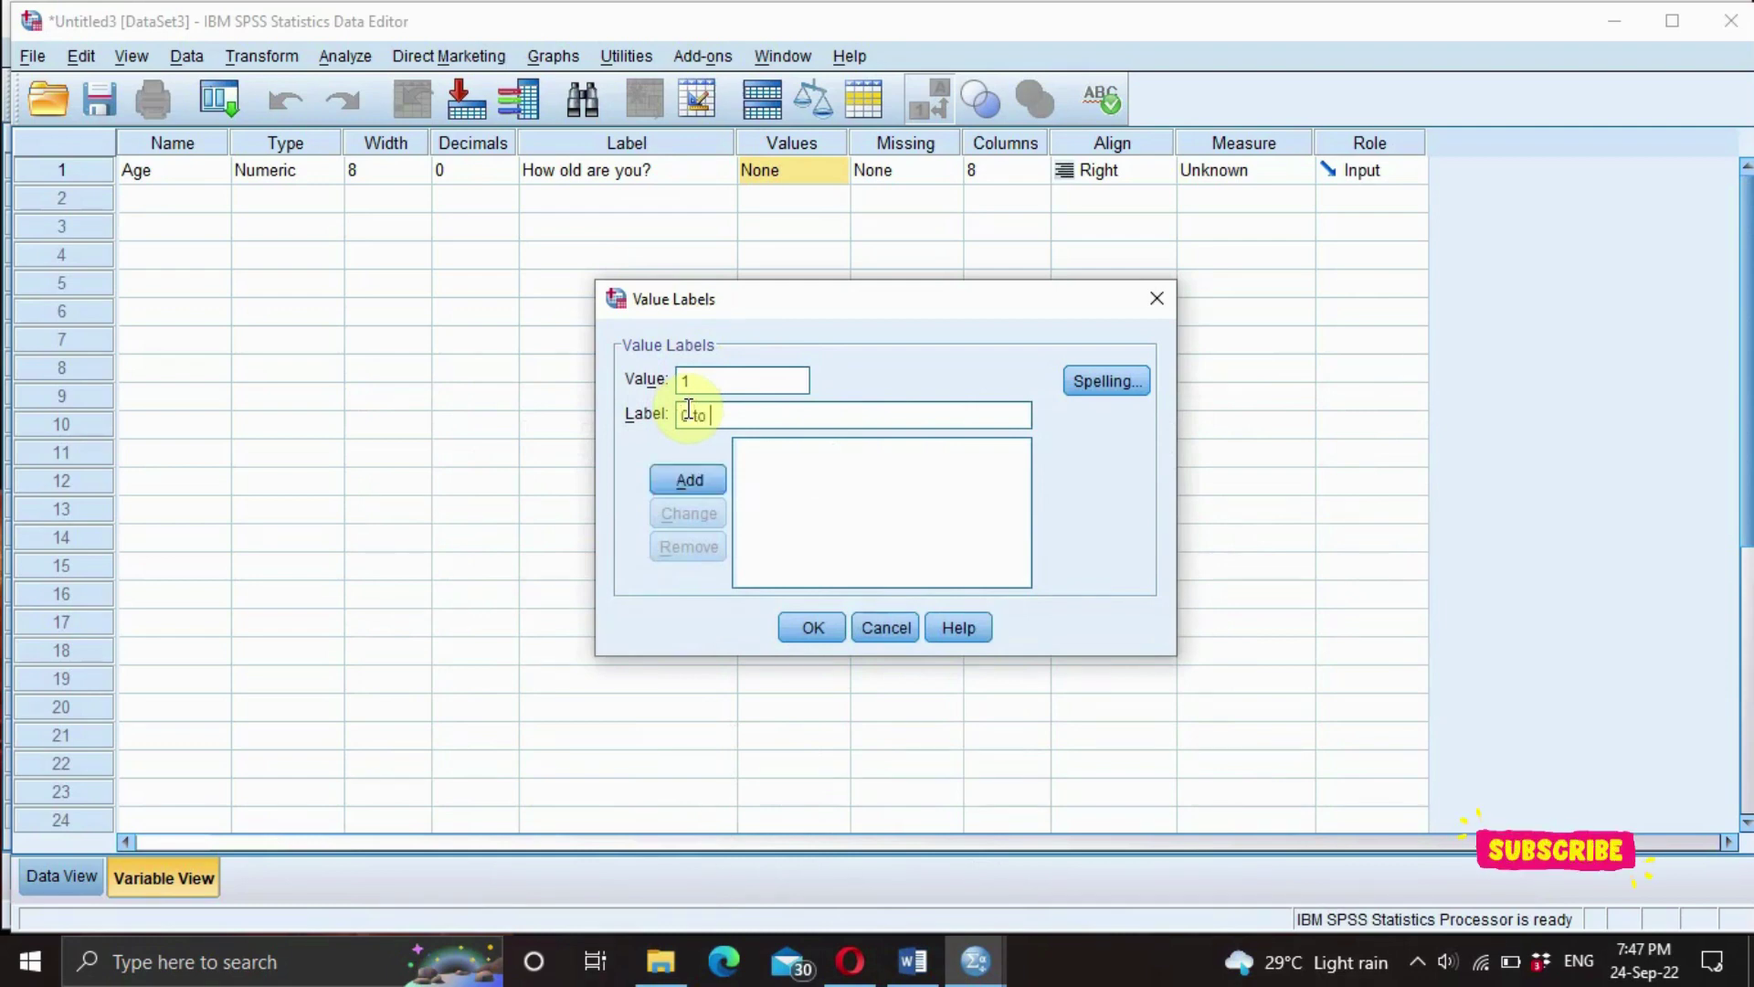
text(10)
click(702, 484)
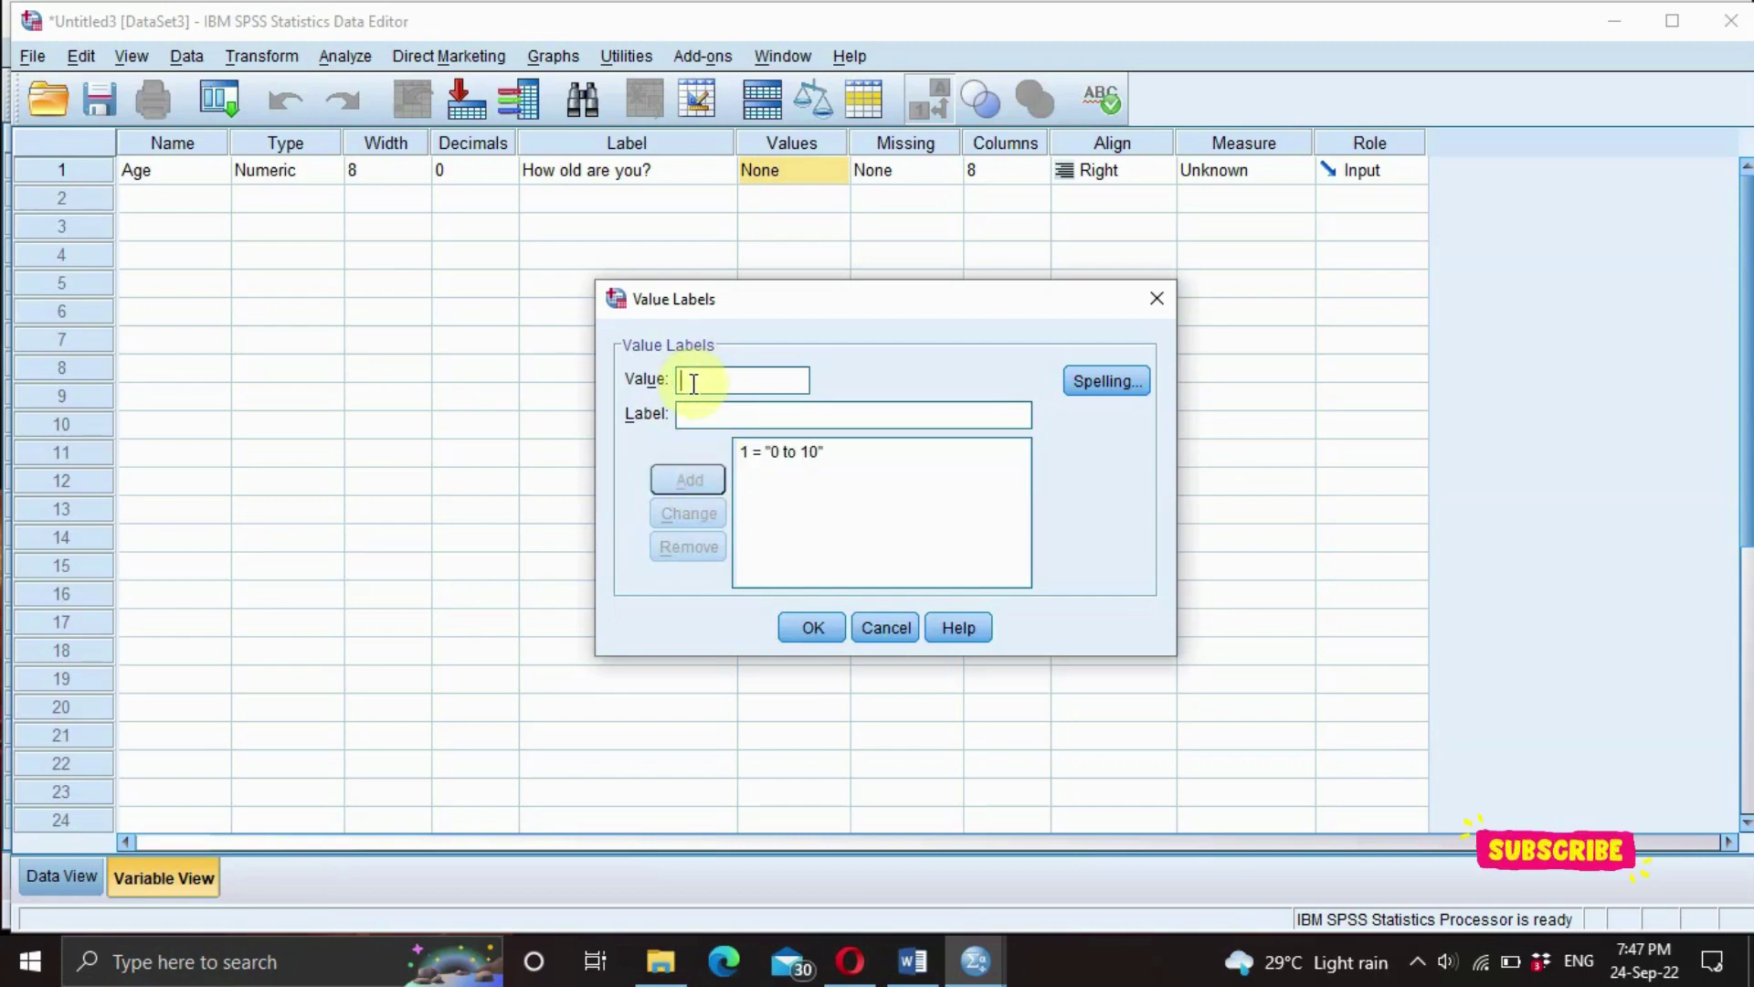
Add the Age value labels 2 = "11 to 20" and 3 = "21 to 30".
click(690, 415)
text(11 to 20)
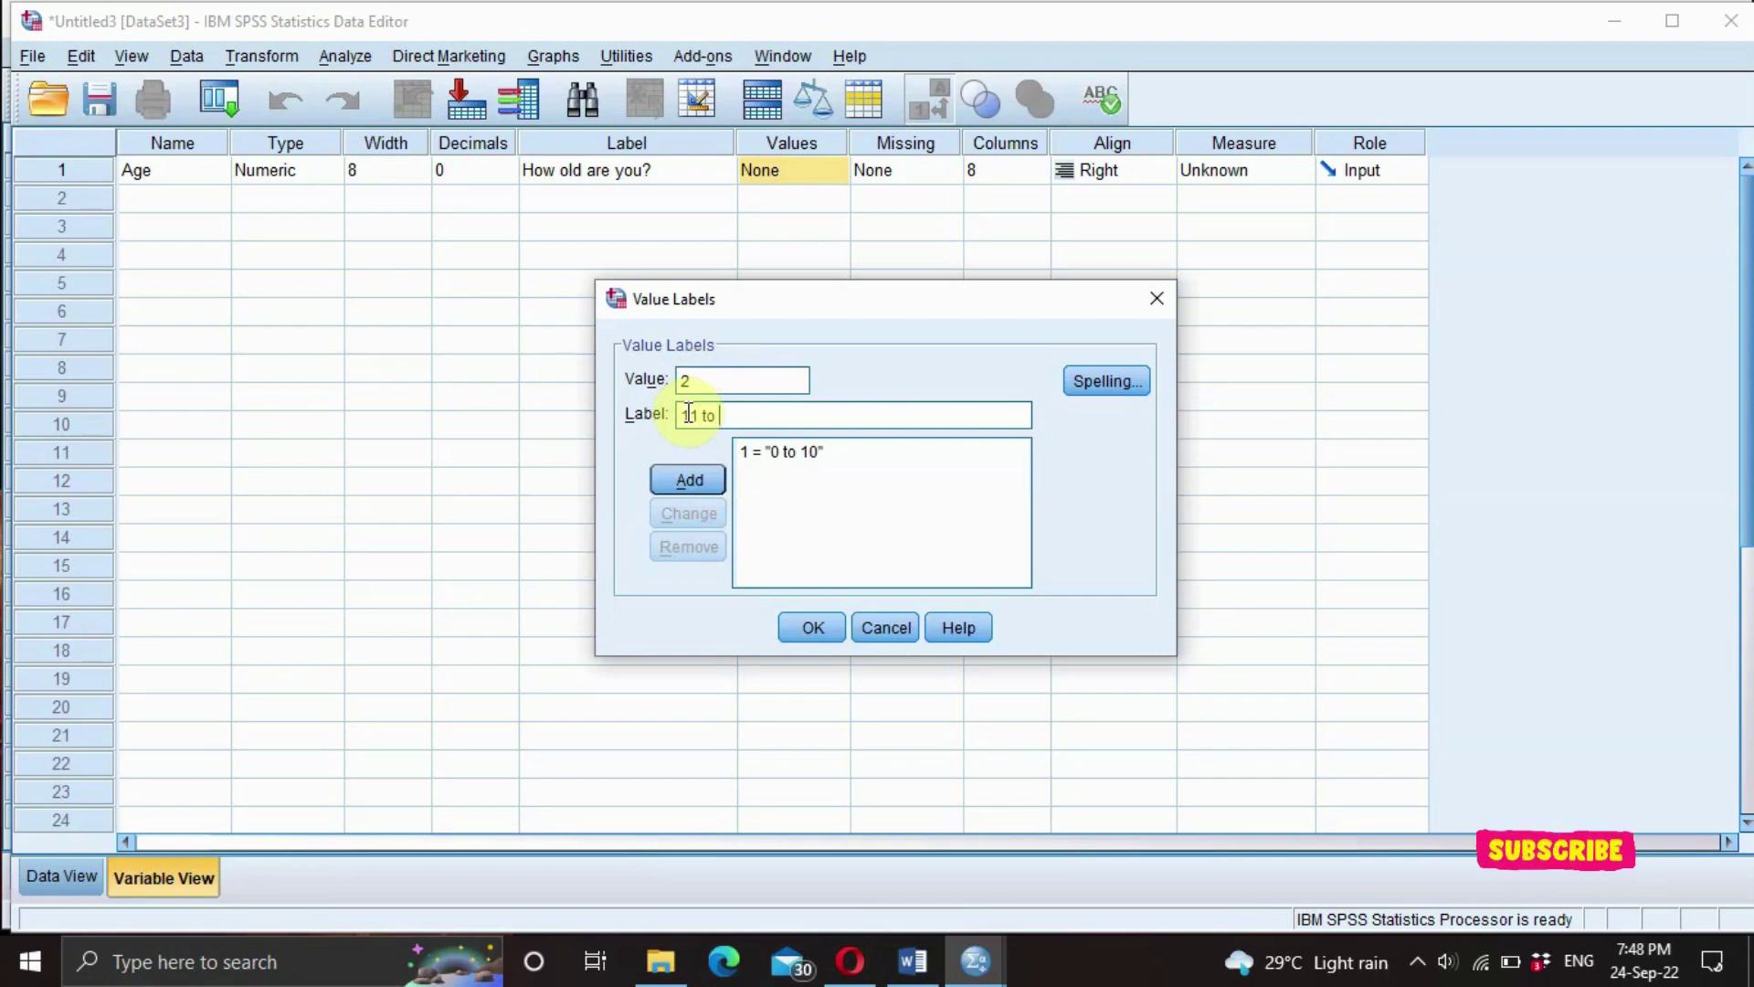
click(688, 476)
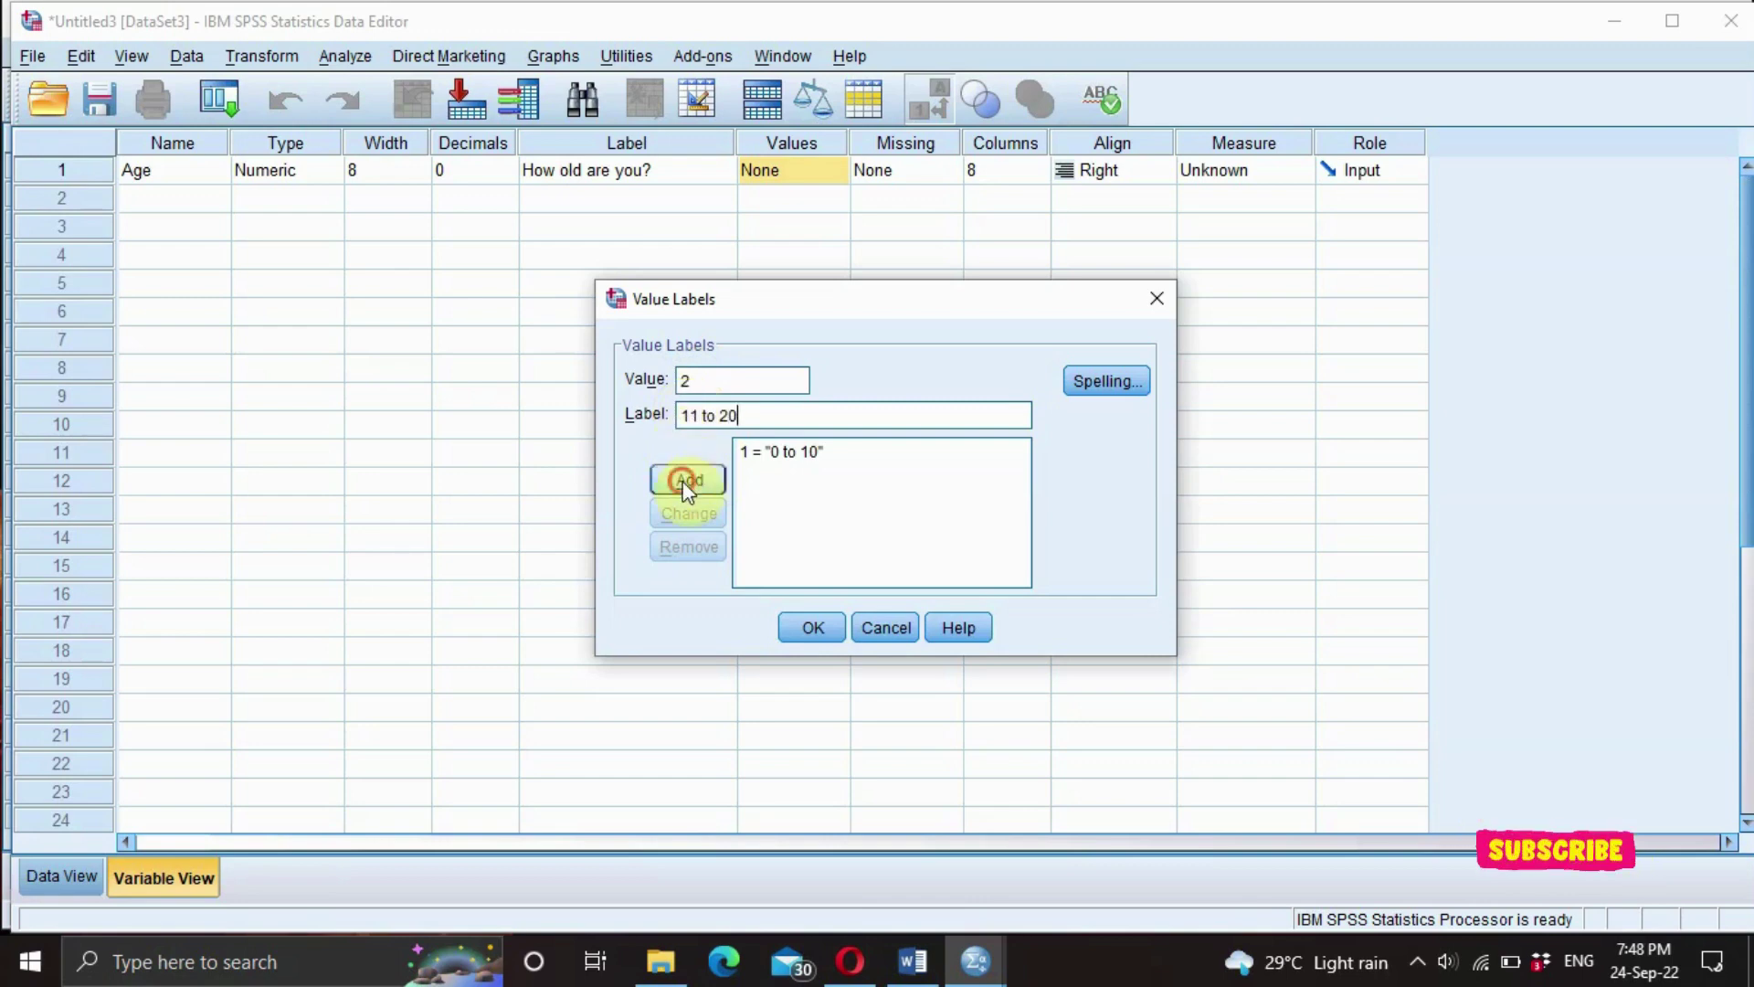
click(708, 378)
text(3)
click(692, 422)
text(21 to)
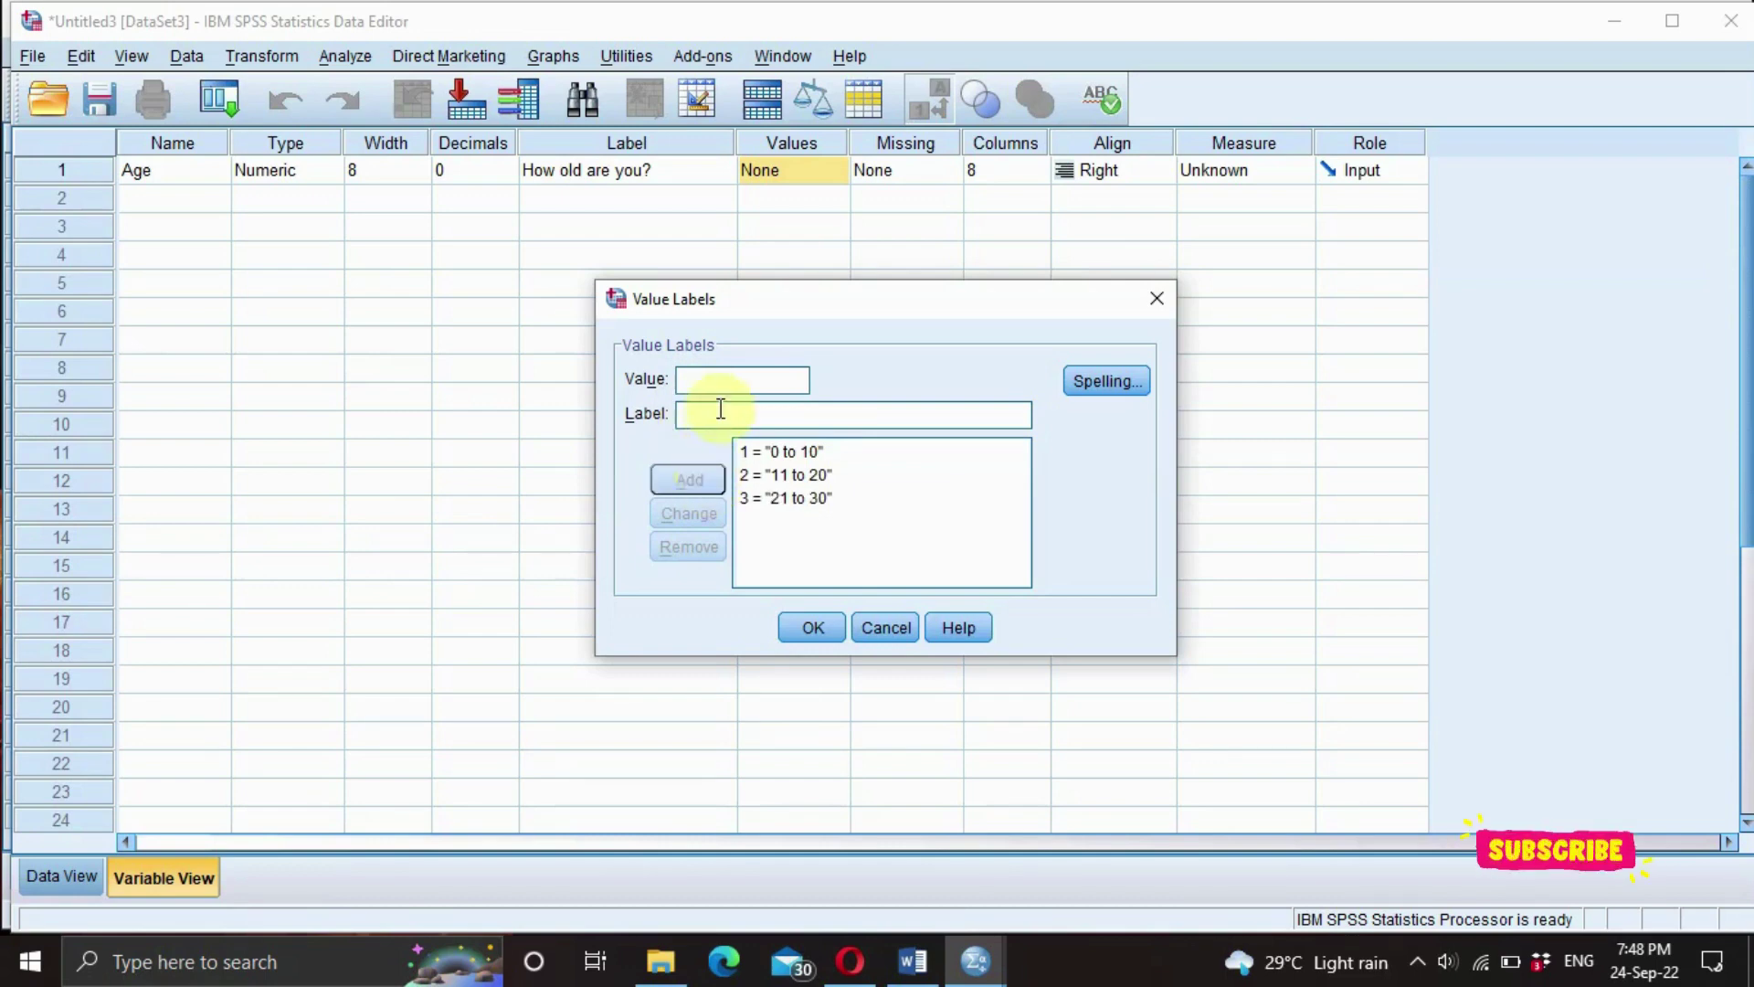
Add the Age value label 4 = "31 and above".
click(700, 389)
click(690, 418)
text(31 a)
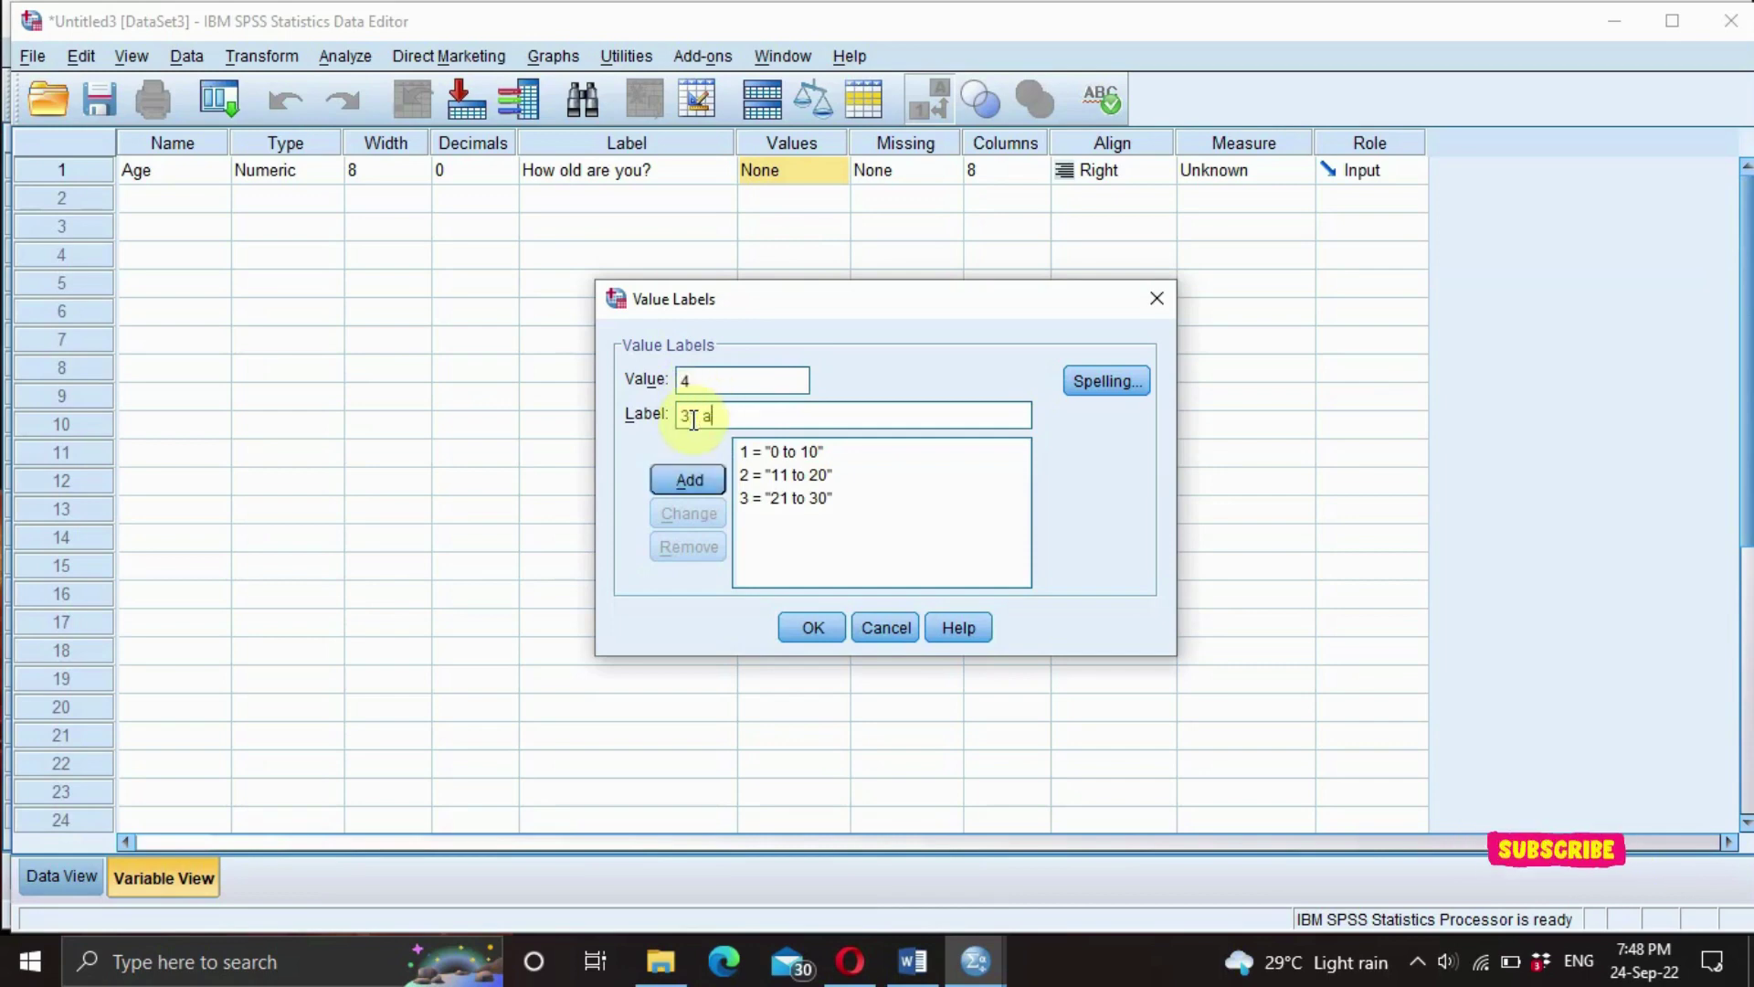
text(nd a)
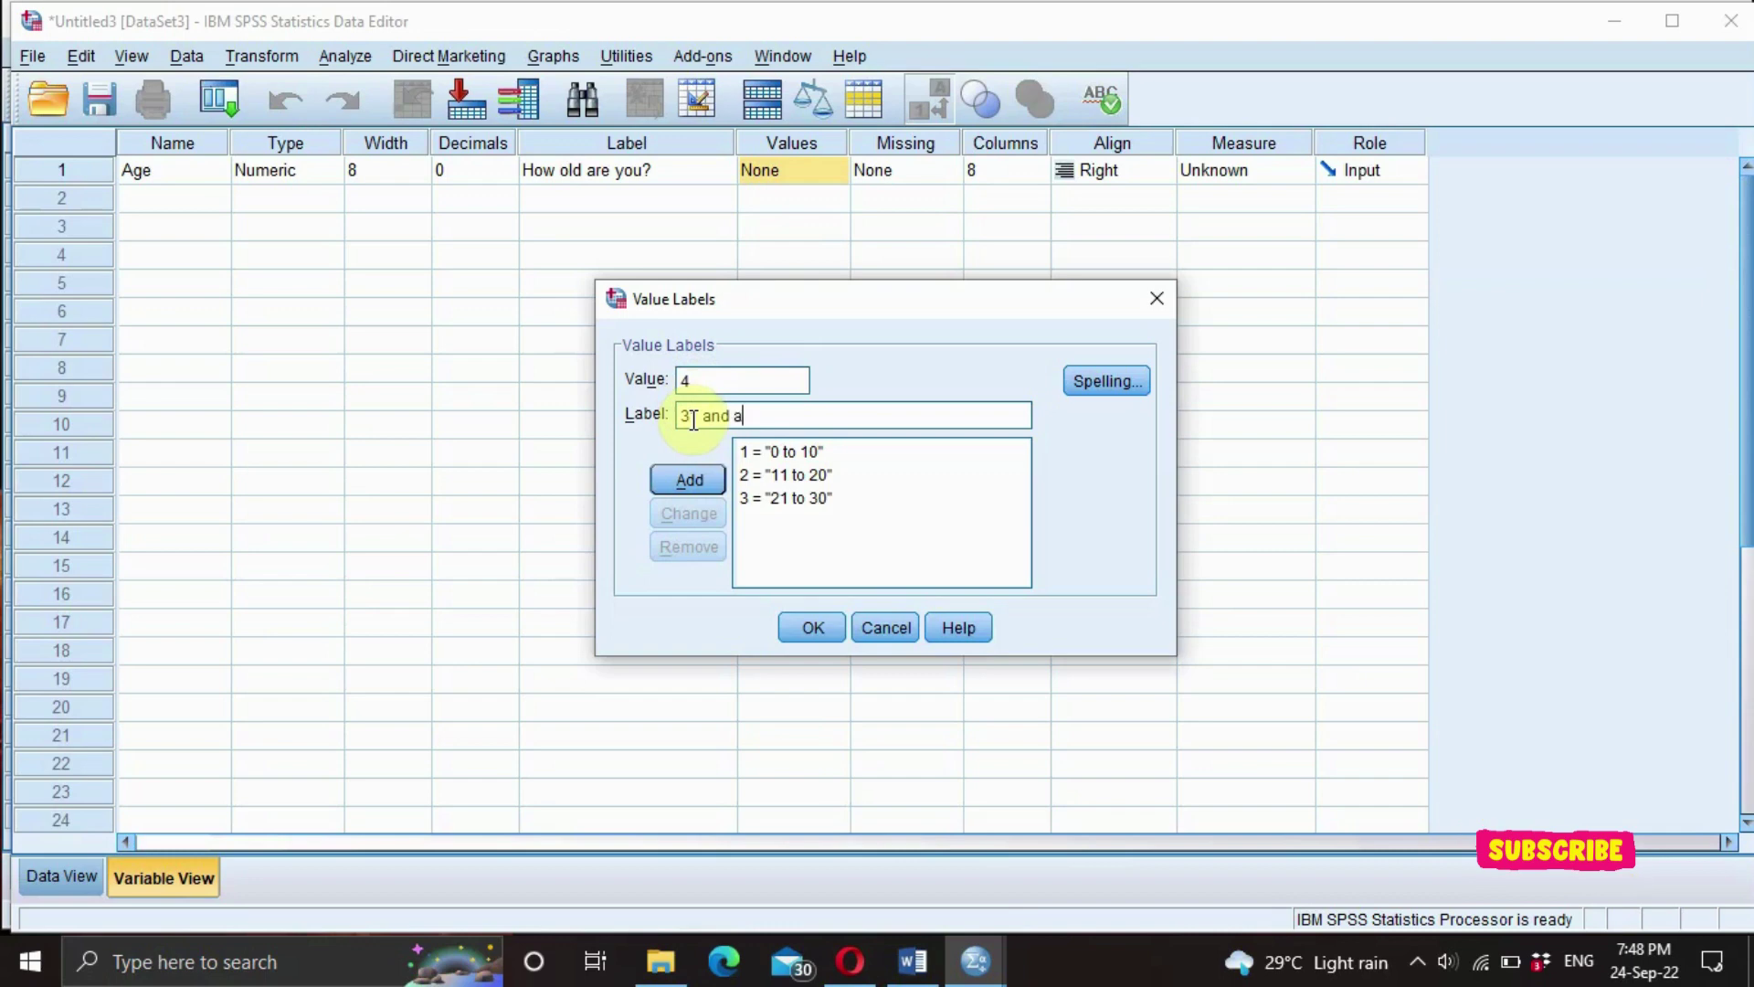
text(bove)
click(694, 479)
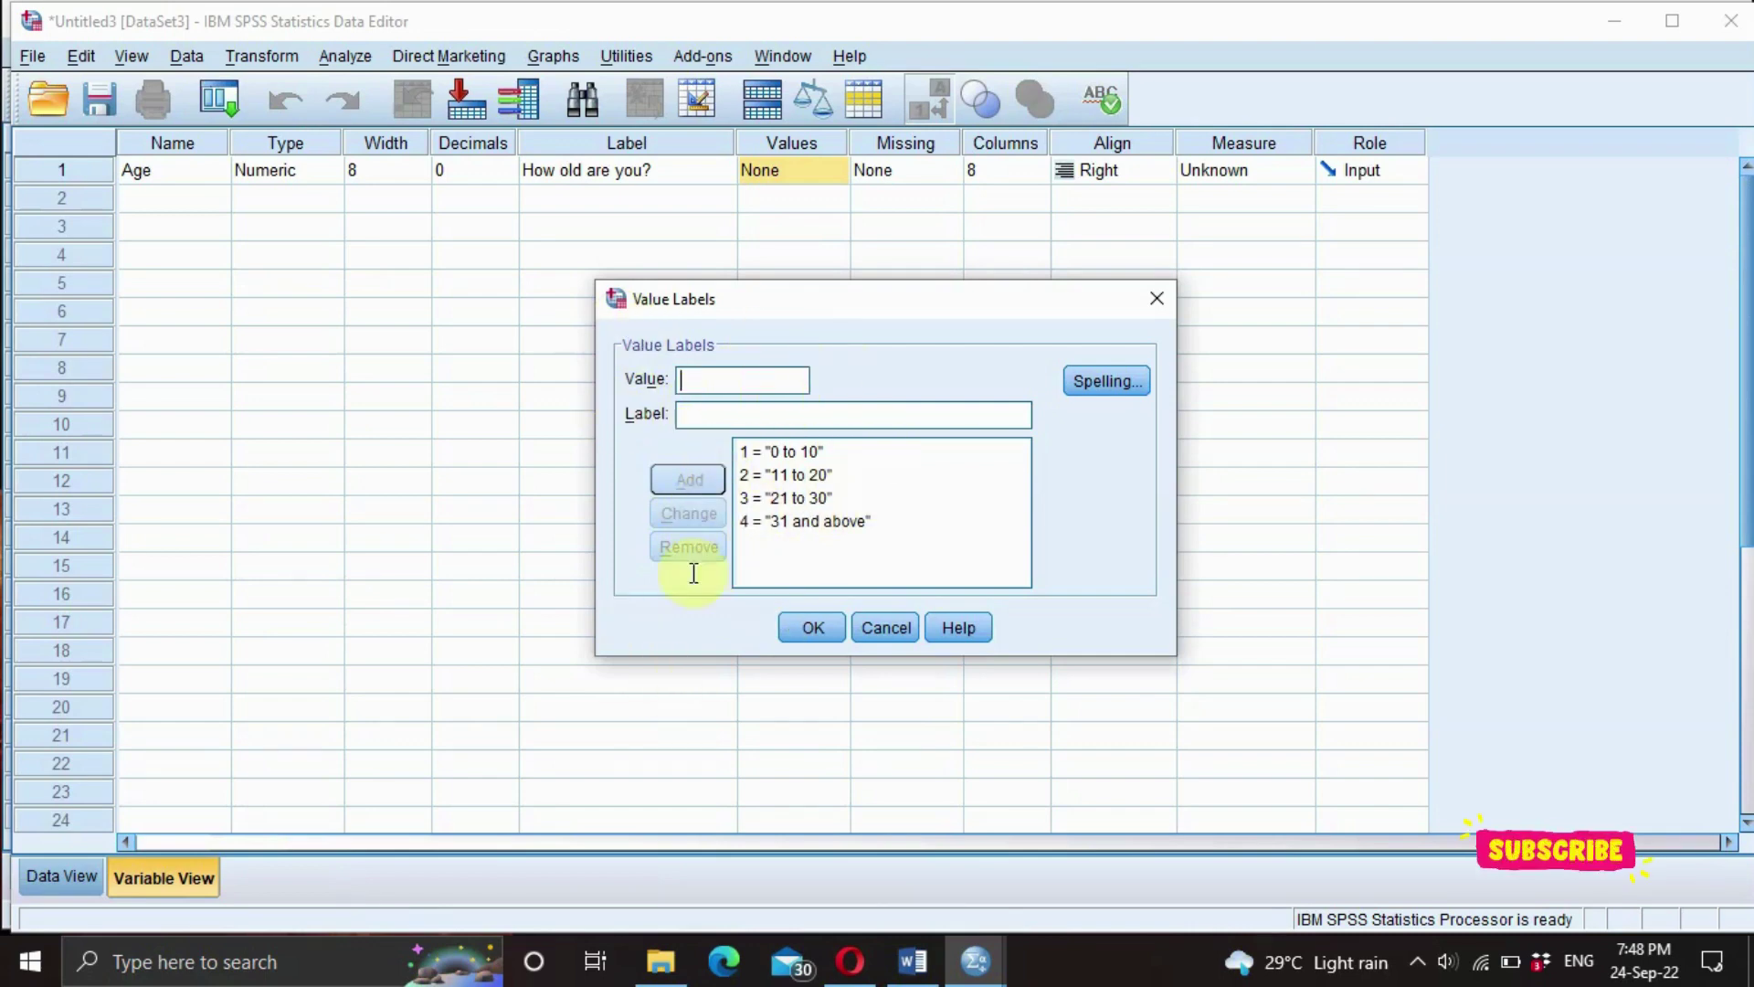
Check the age value labels against the answer options in the Word questionnaire and apply them to the Age variable.
click(822, 495)
click(788, 523)
click(912, 962)
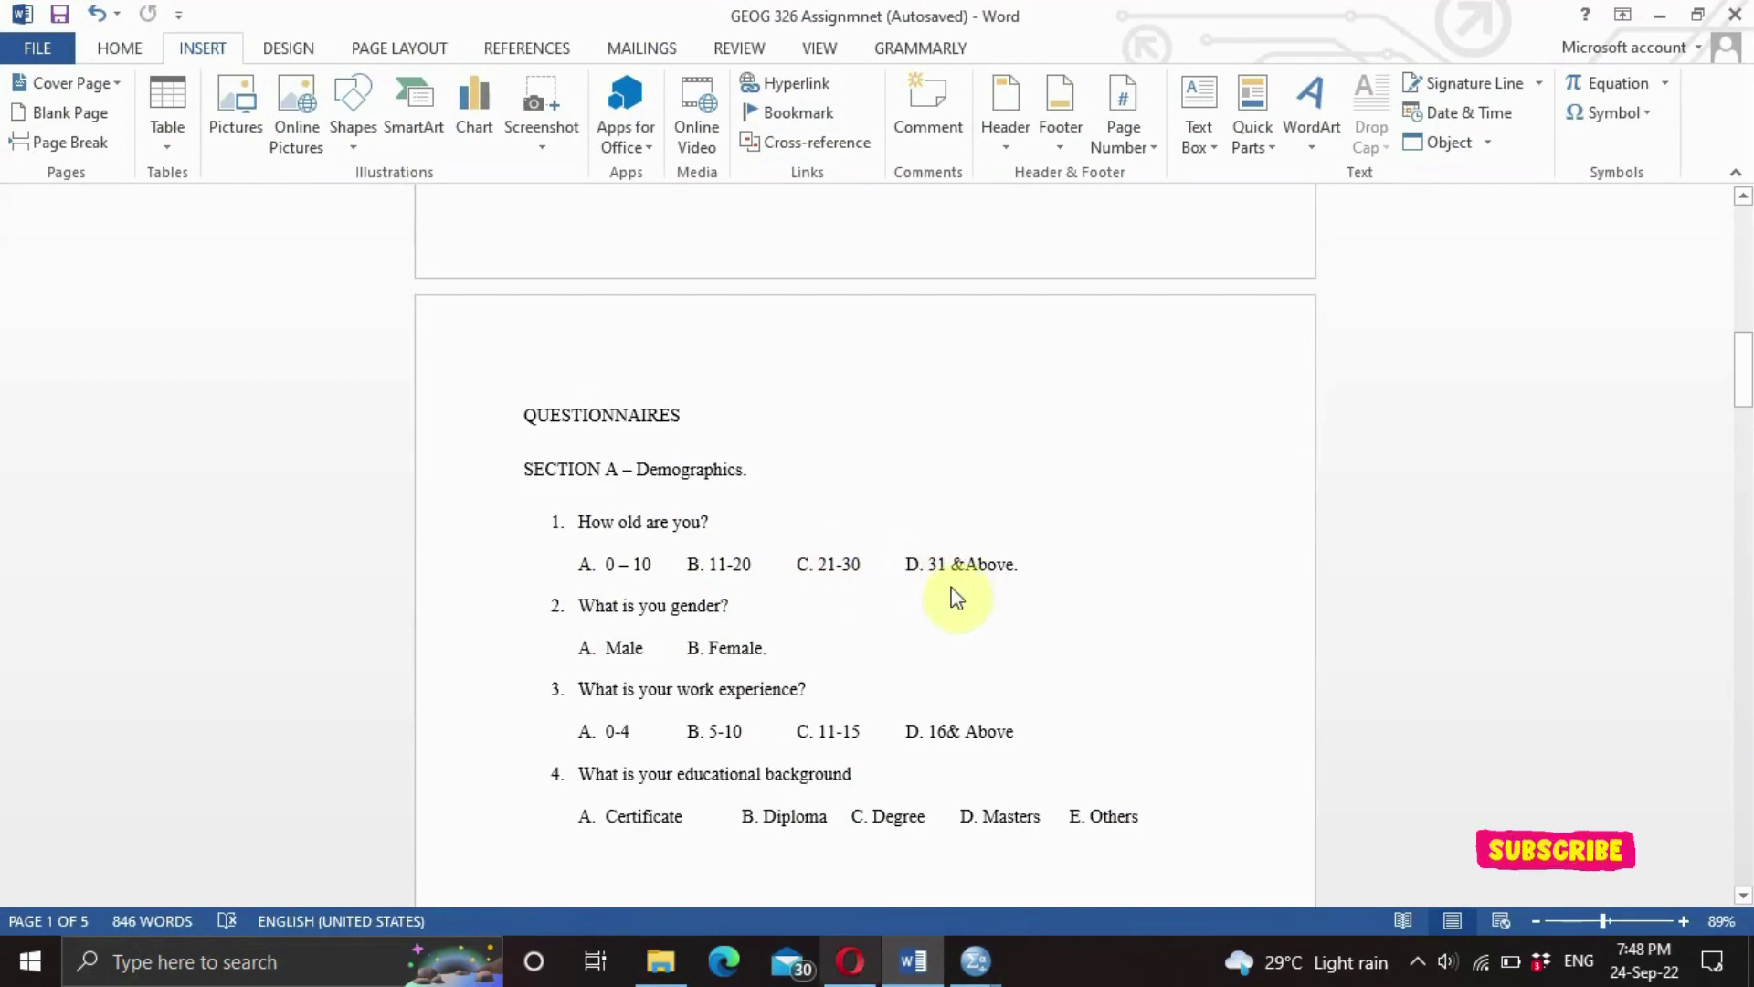
click(975, 961)
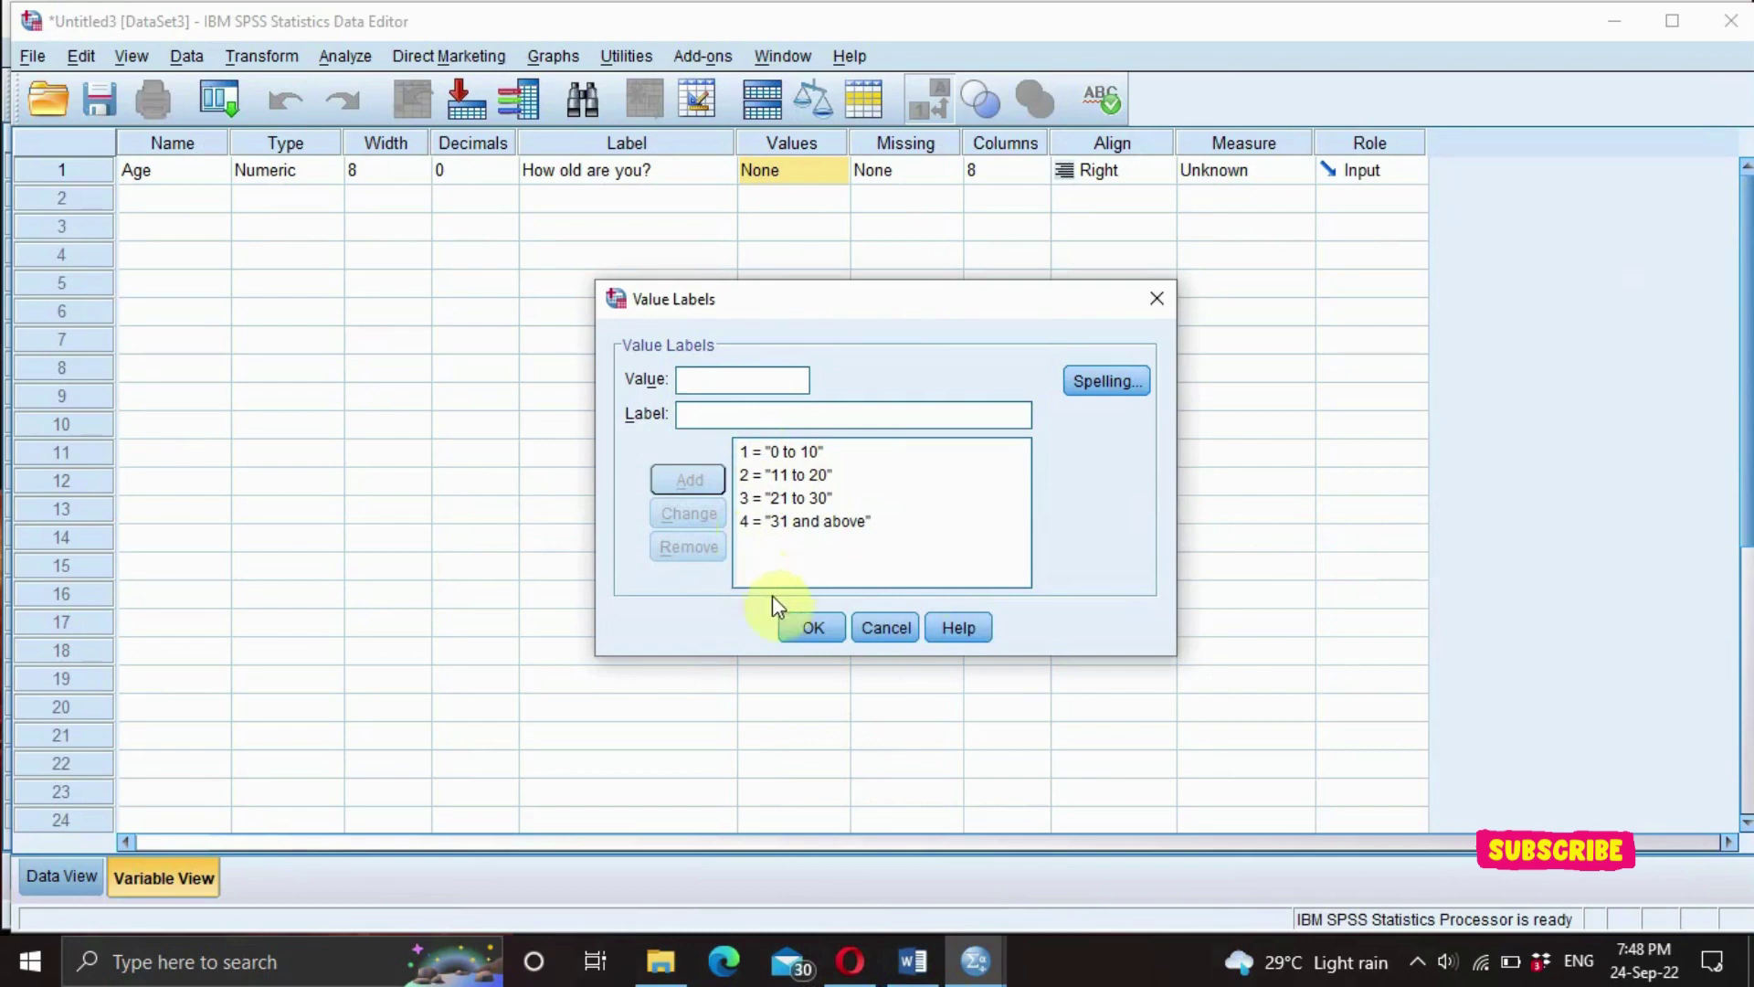
click(805, 627)
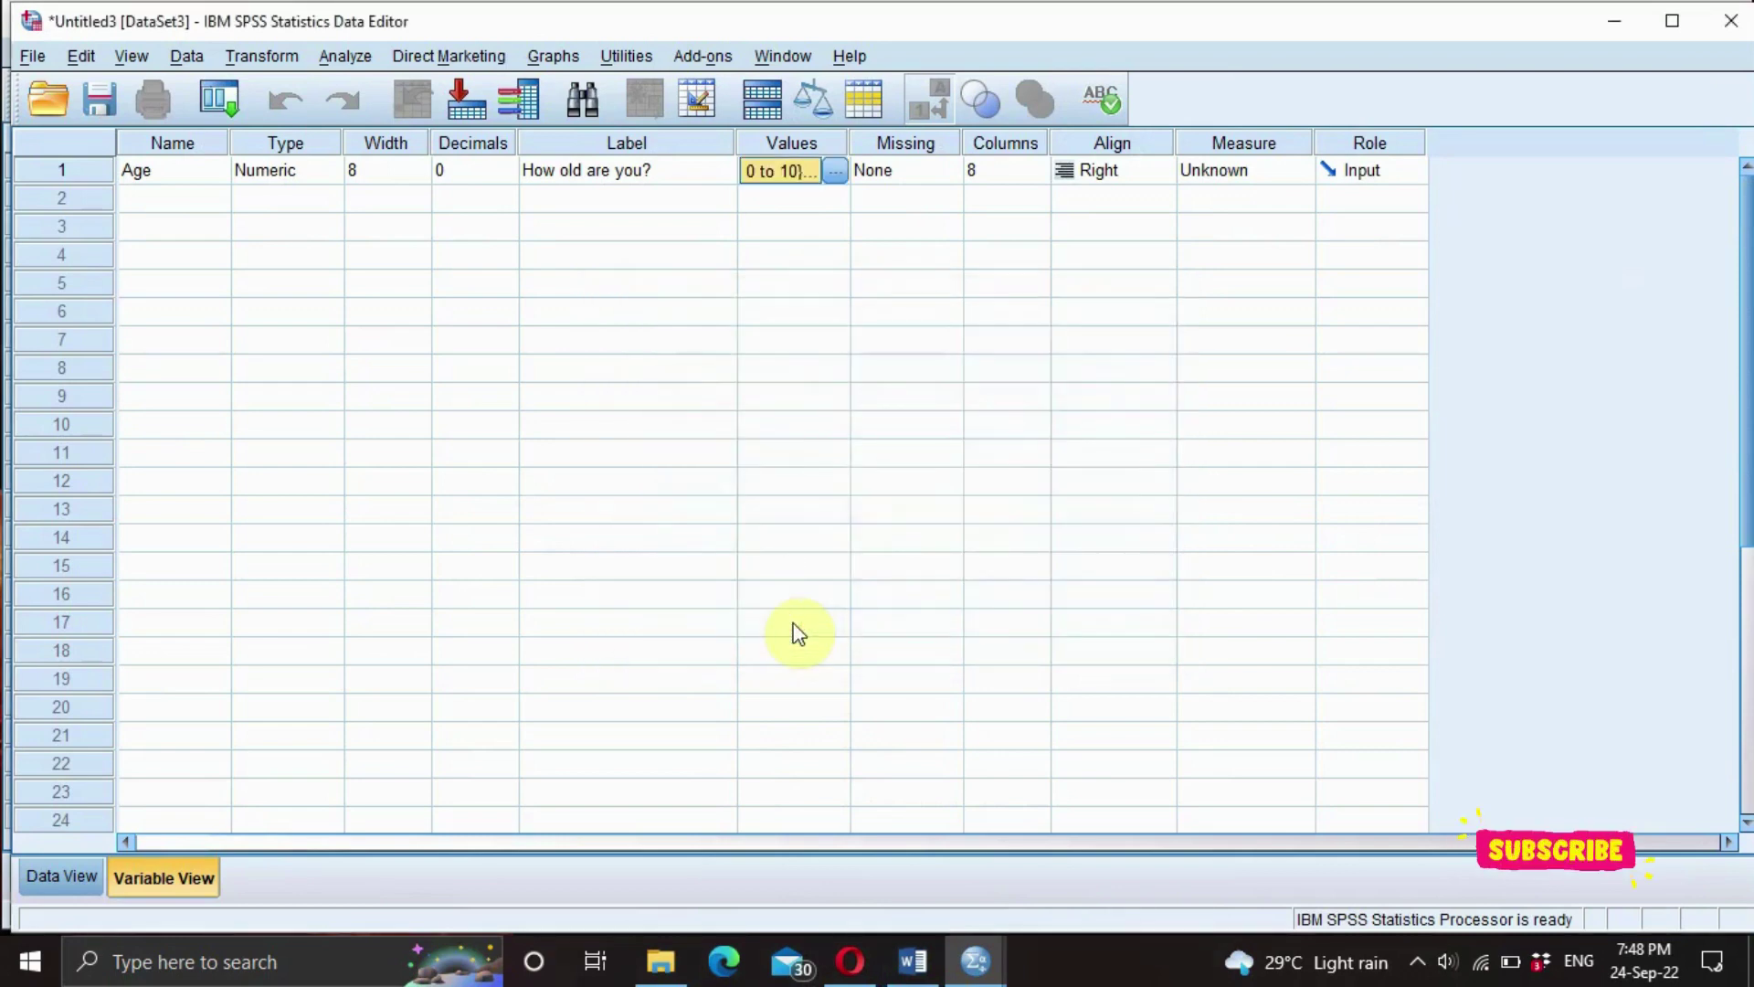
Switch Age's missing values to discrete and consult the demographic questions in the Word questionnaire.
click(871, 179)
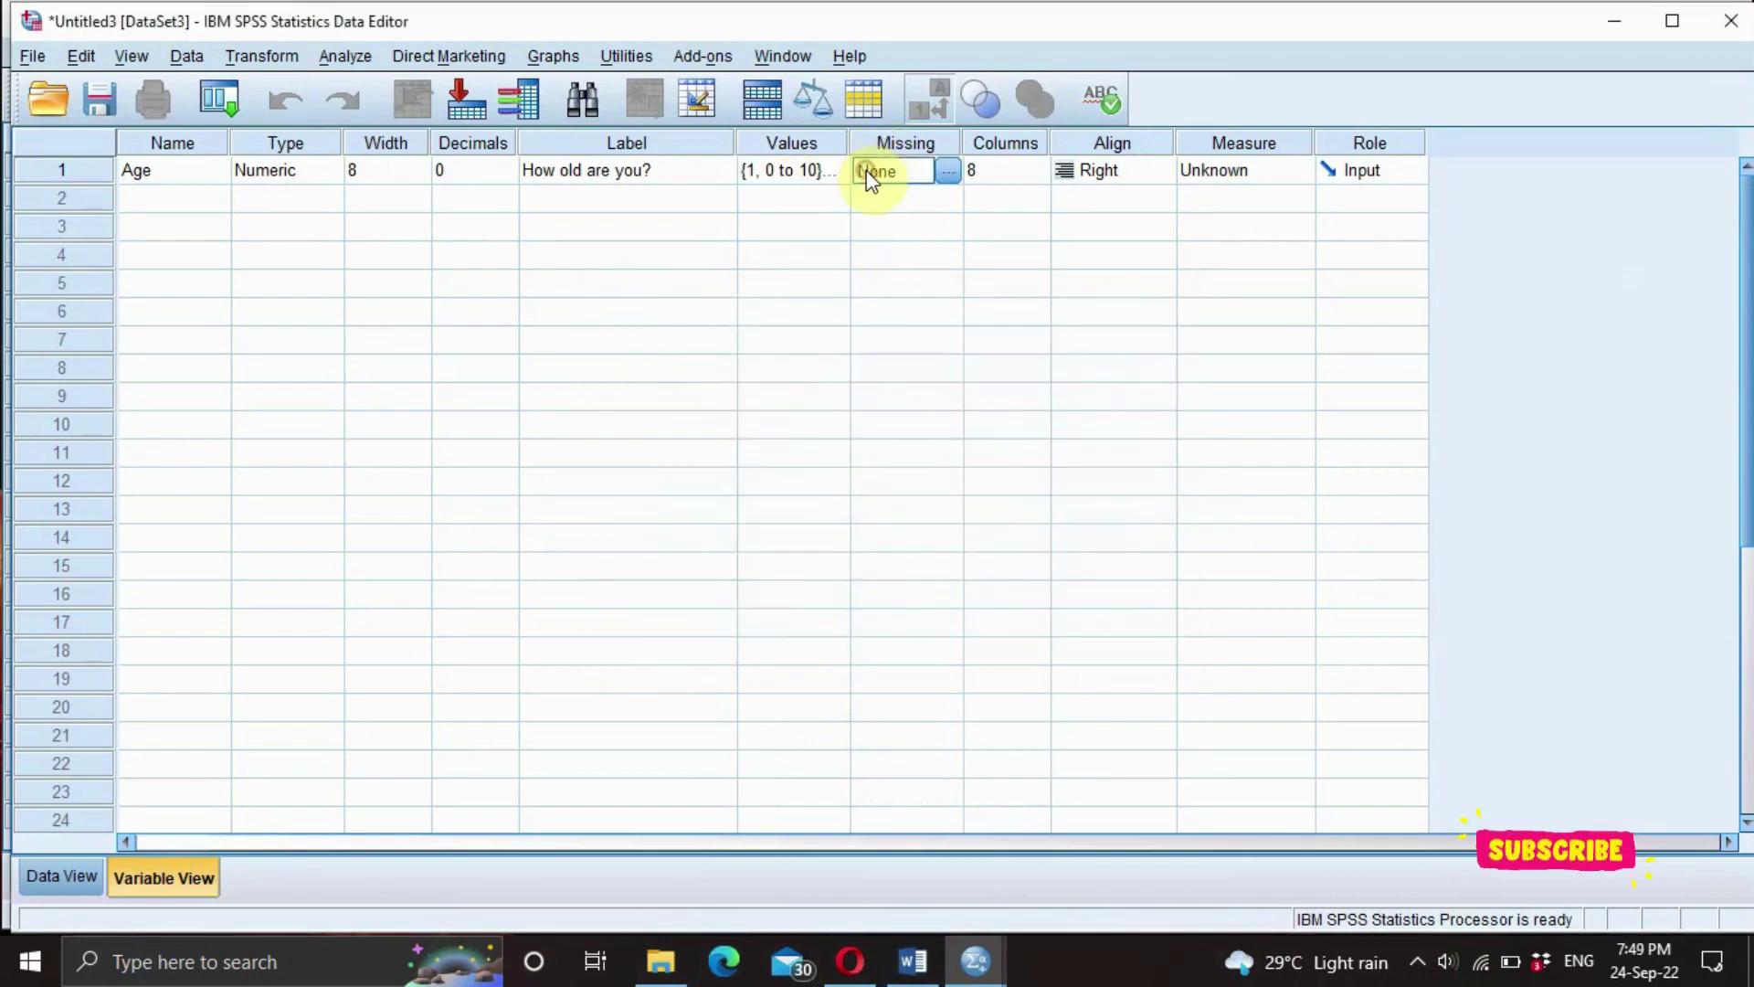
click(946, 172)
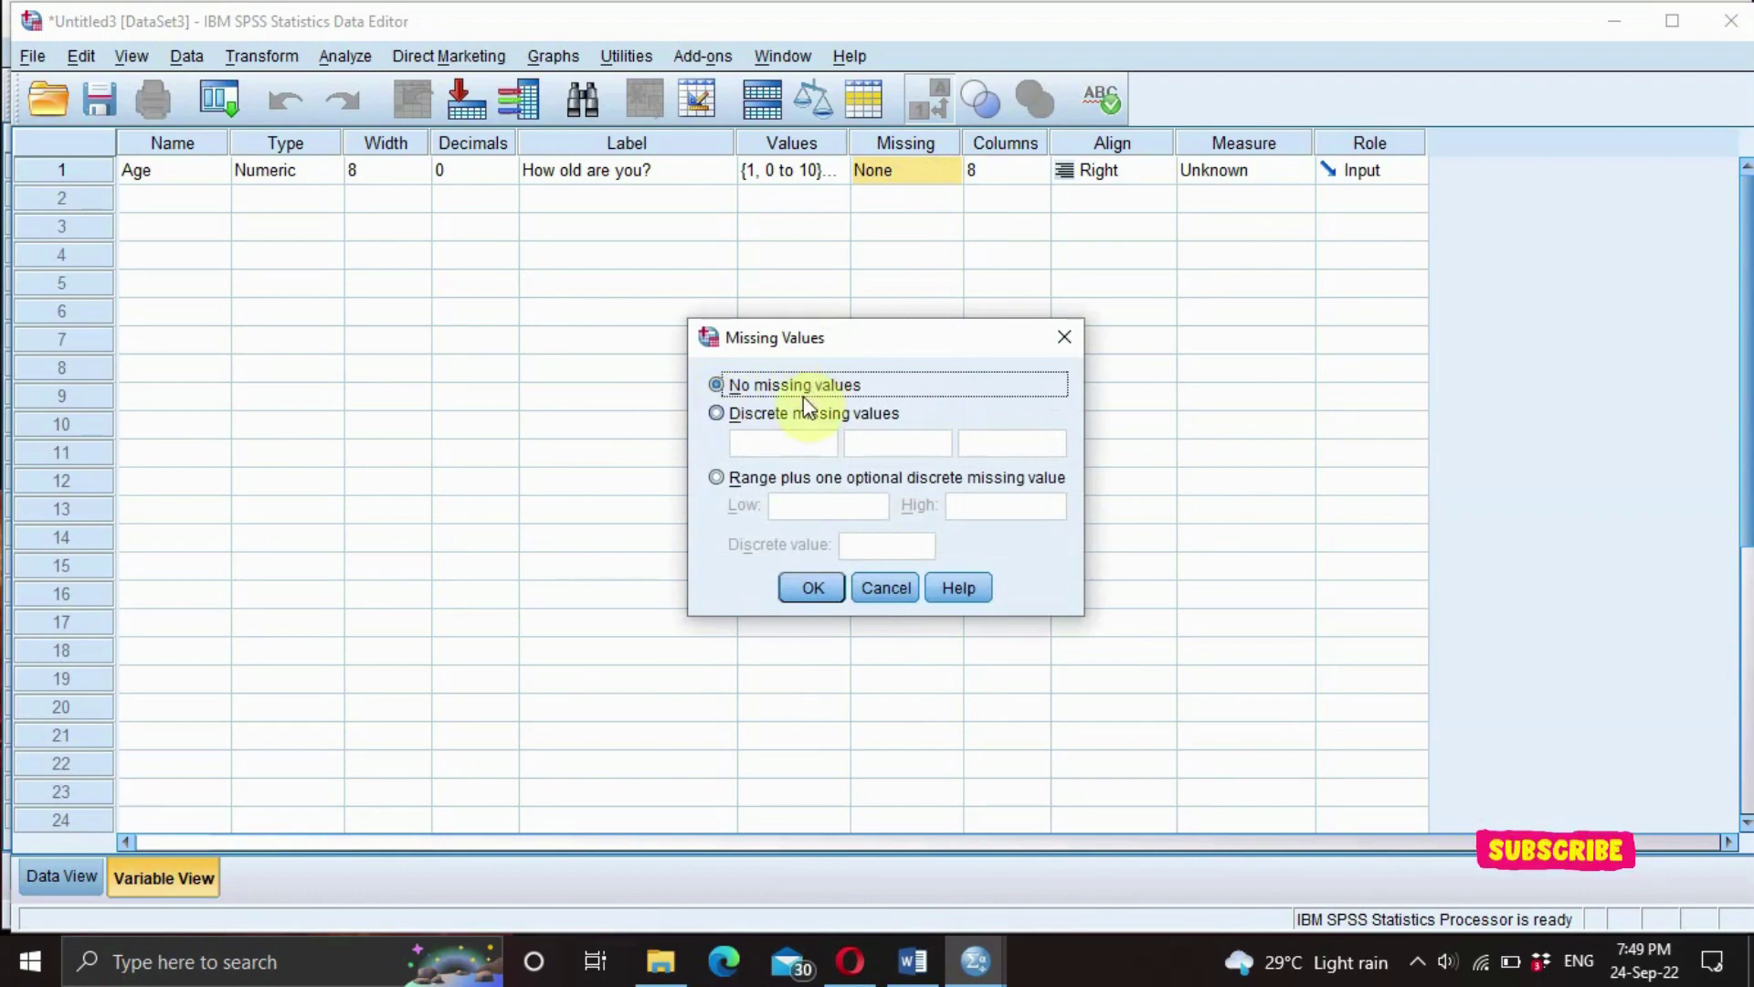
click(718, 414)
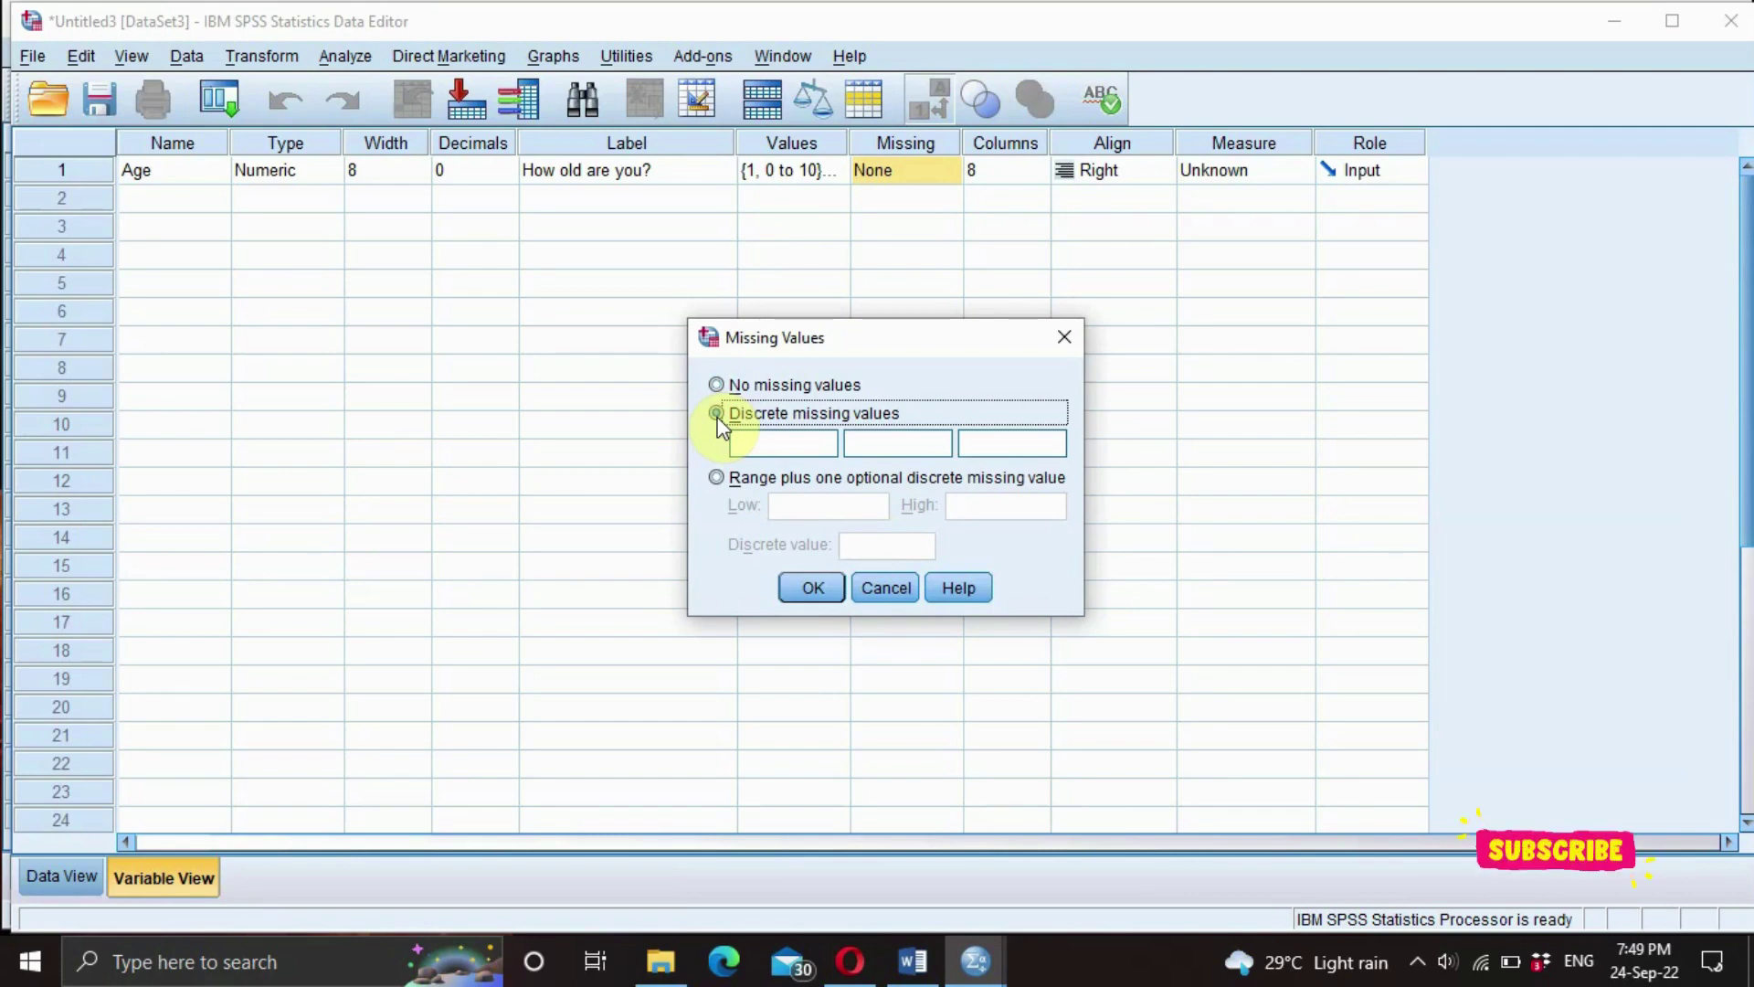
click(913, 961)
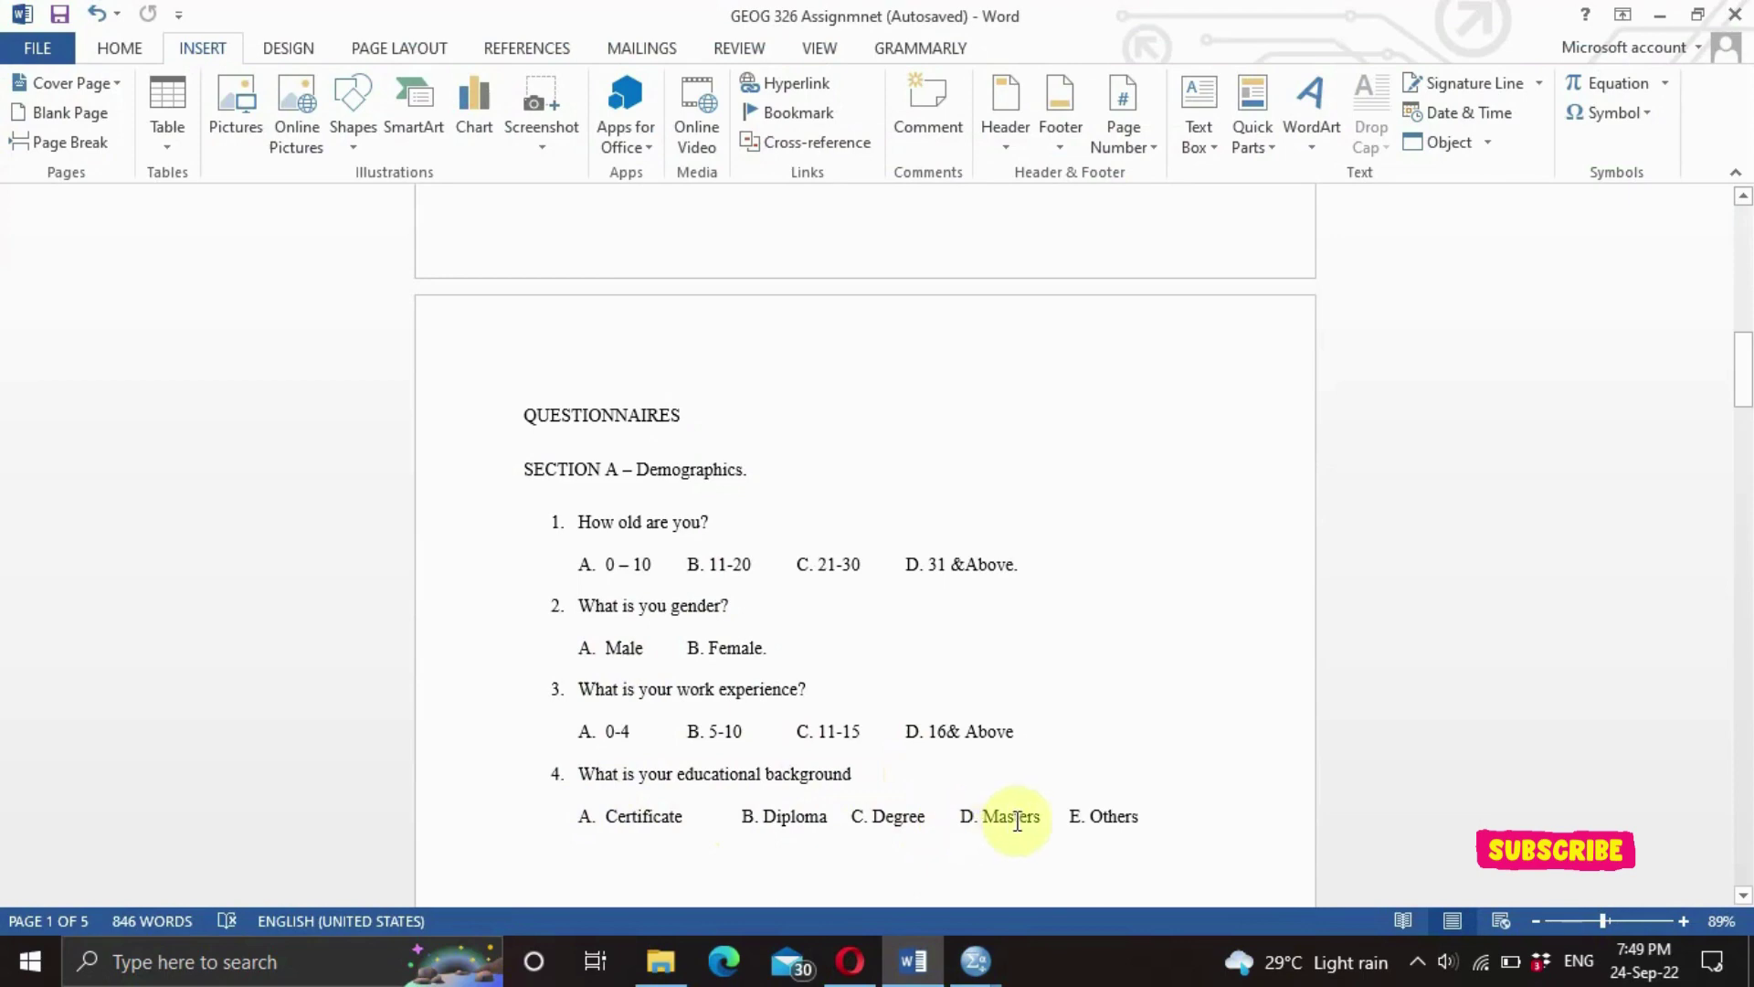
click(923, 967)
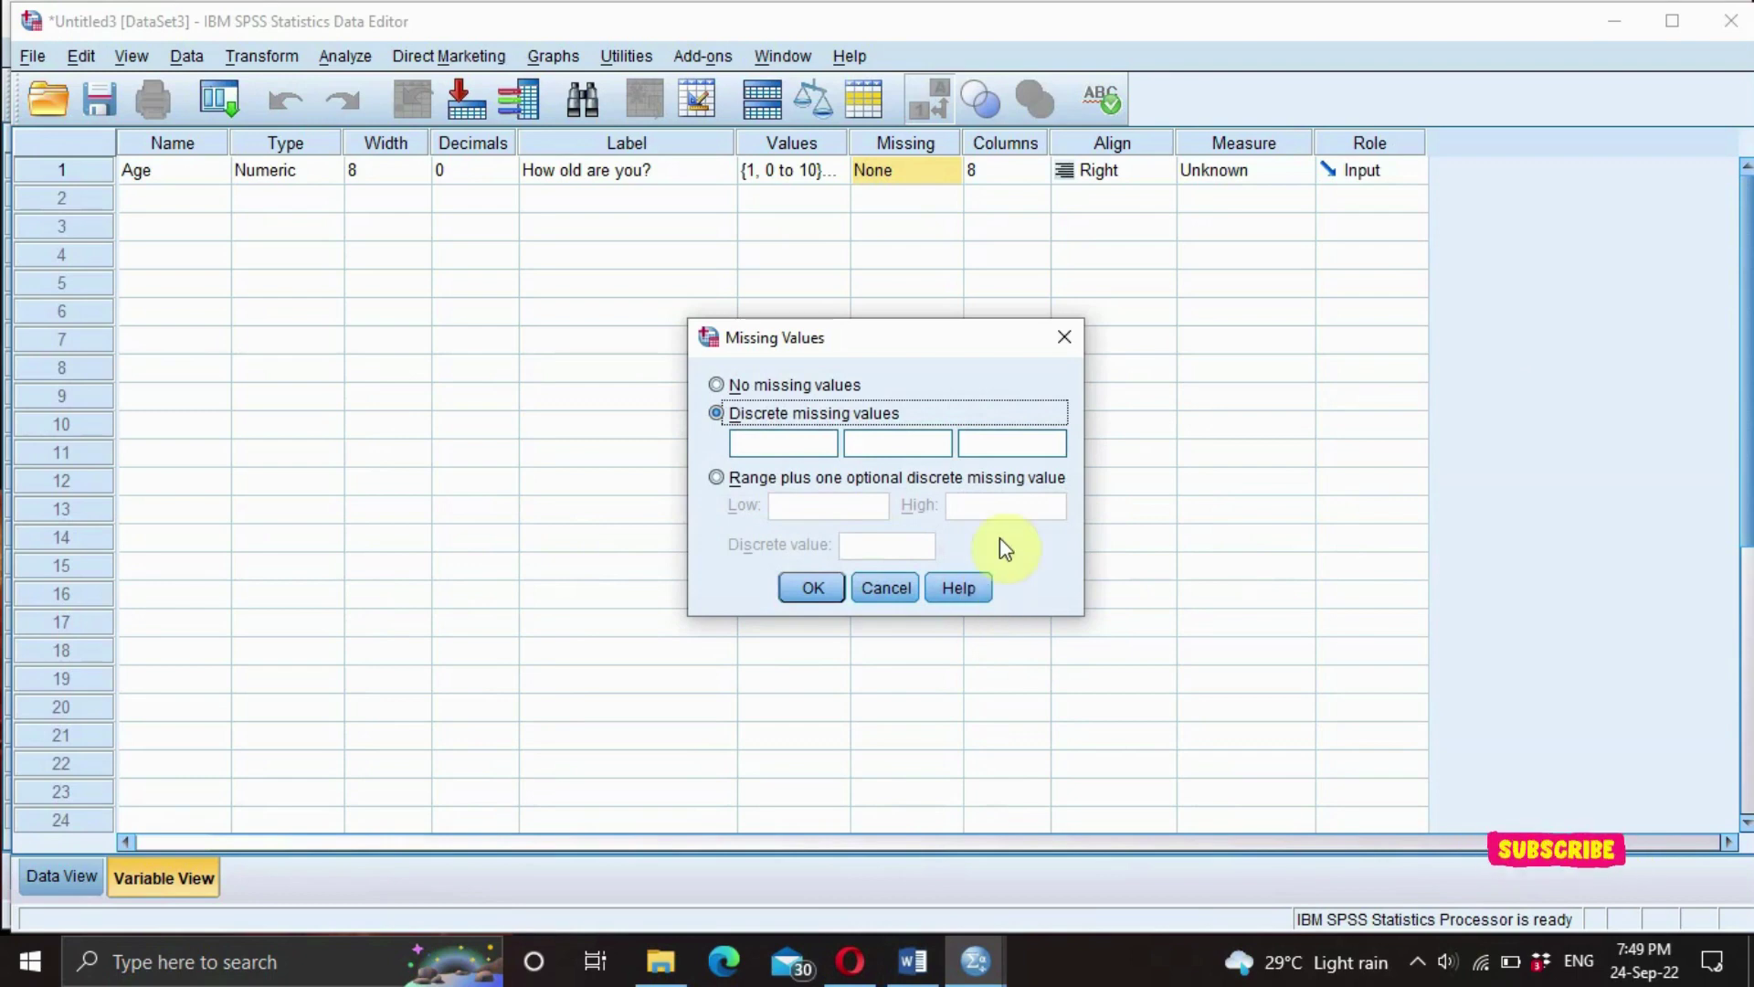
Enter 98, 99 and 100 as the discrete missing values for Age and apply them.
click(759, 443)
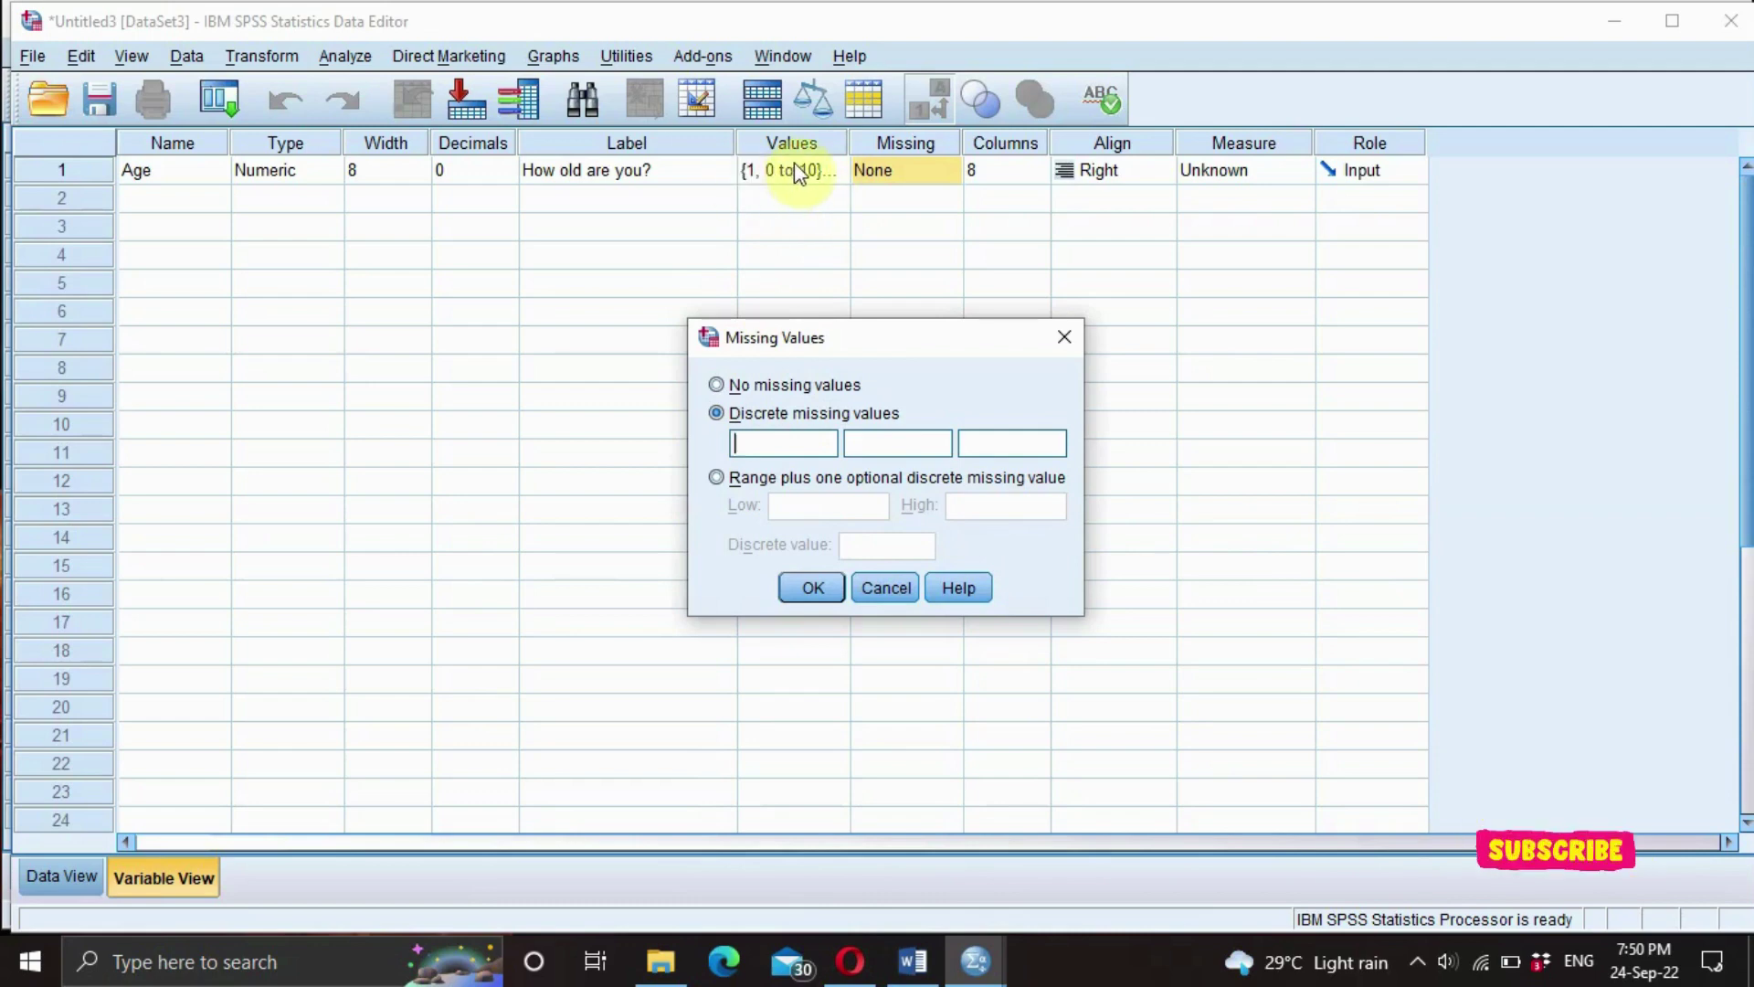
text(99)
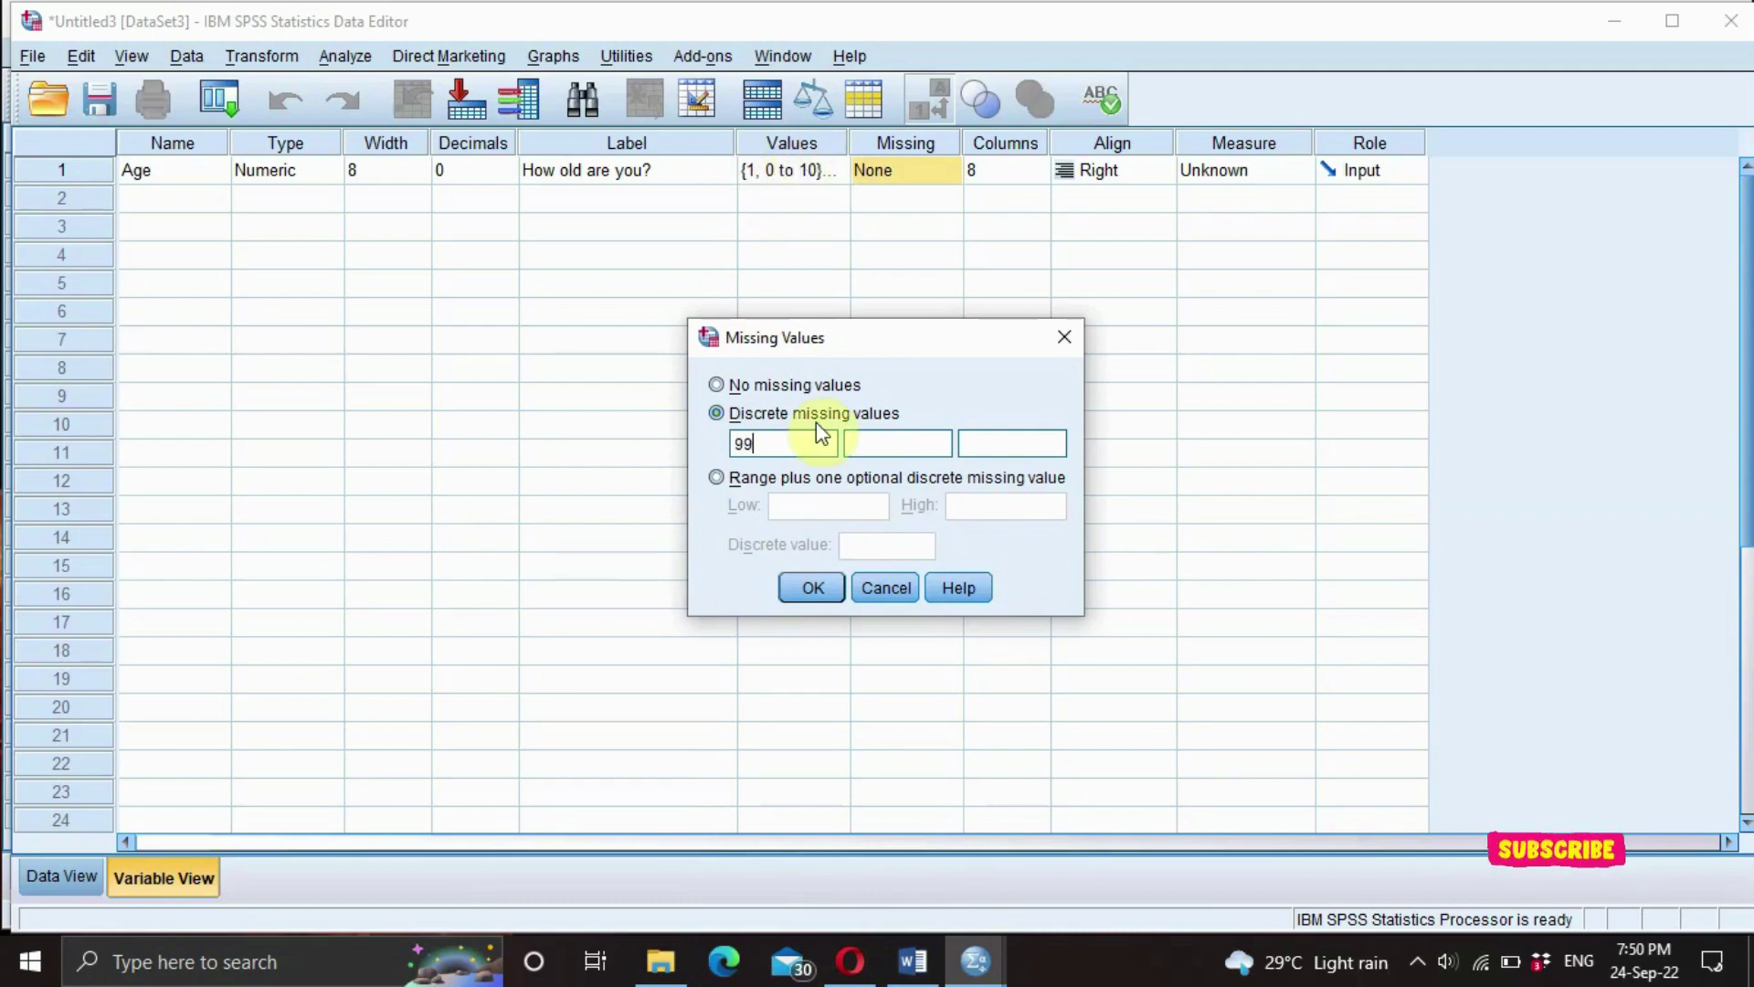
key(BackSpace)
text(8)
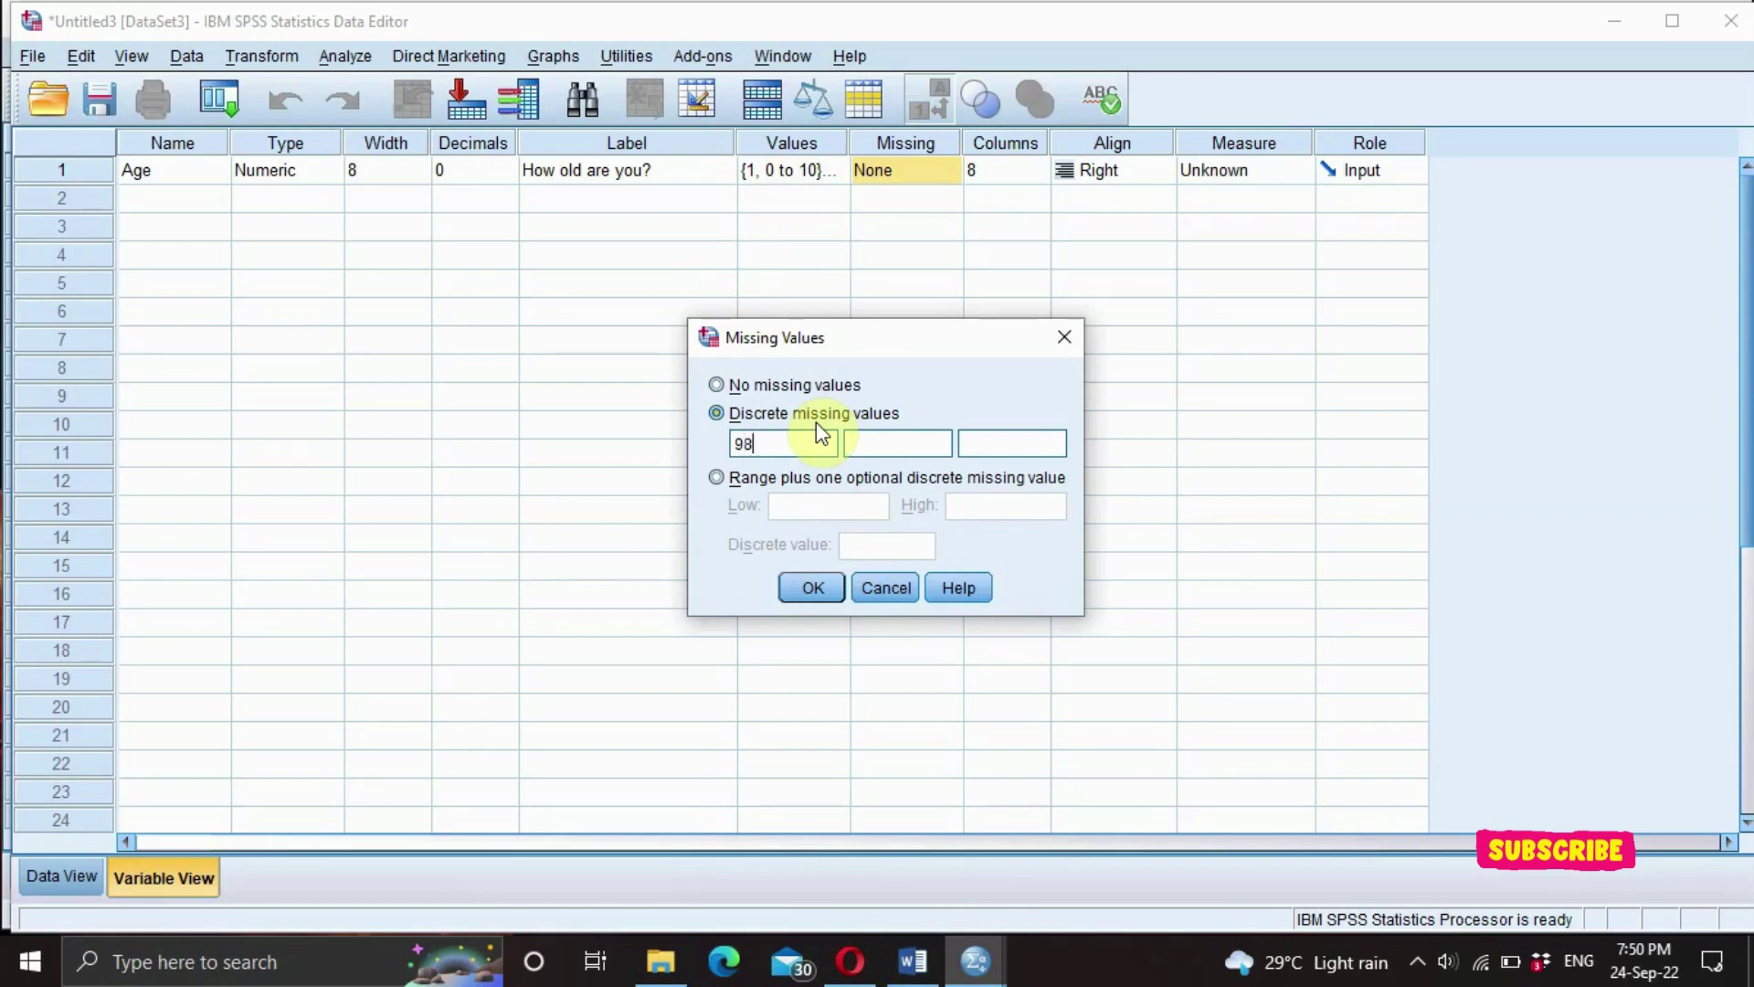
click(904, 446)
click(975, 441)
text(100)
click(812, 587)
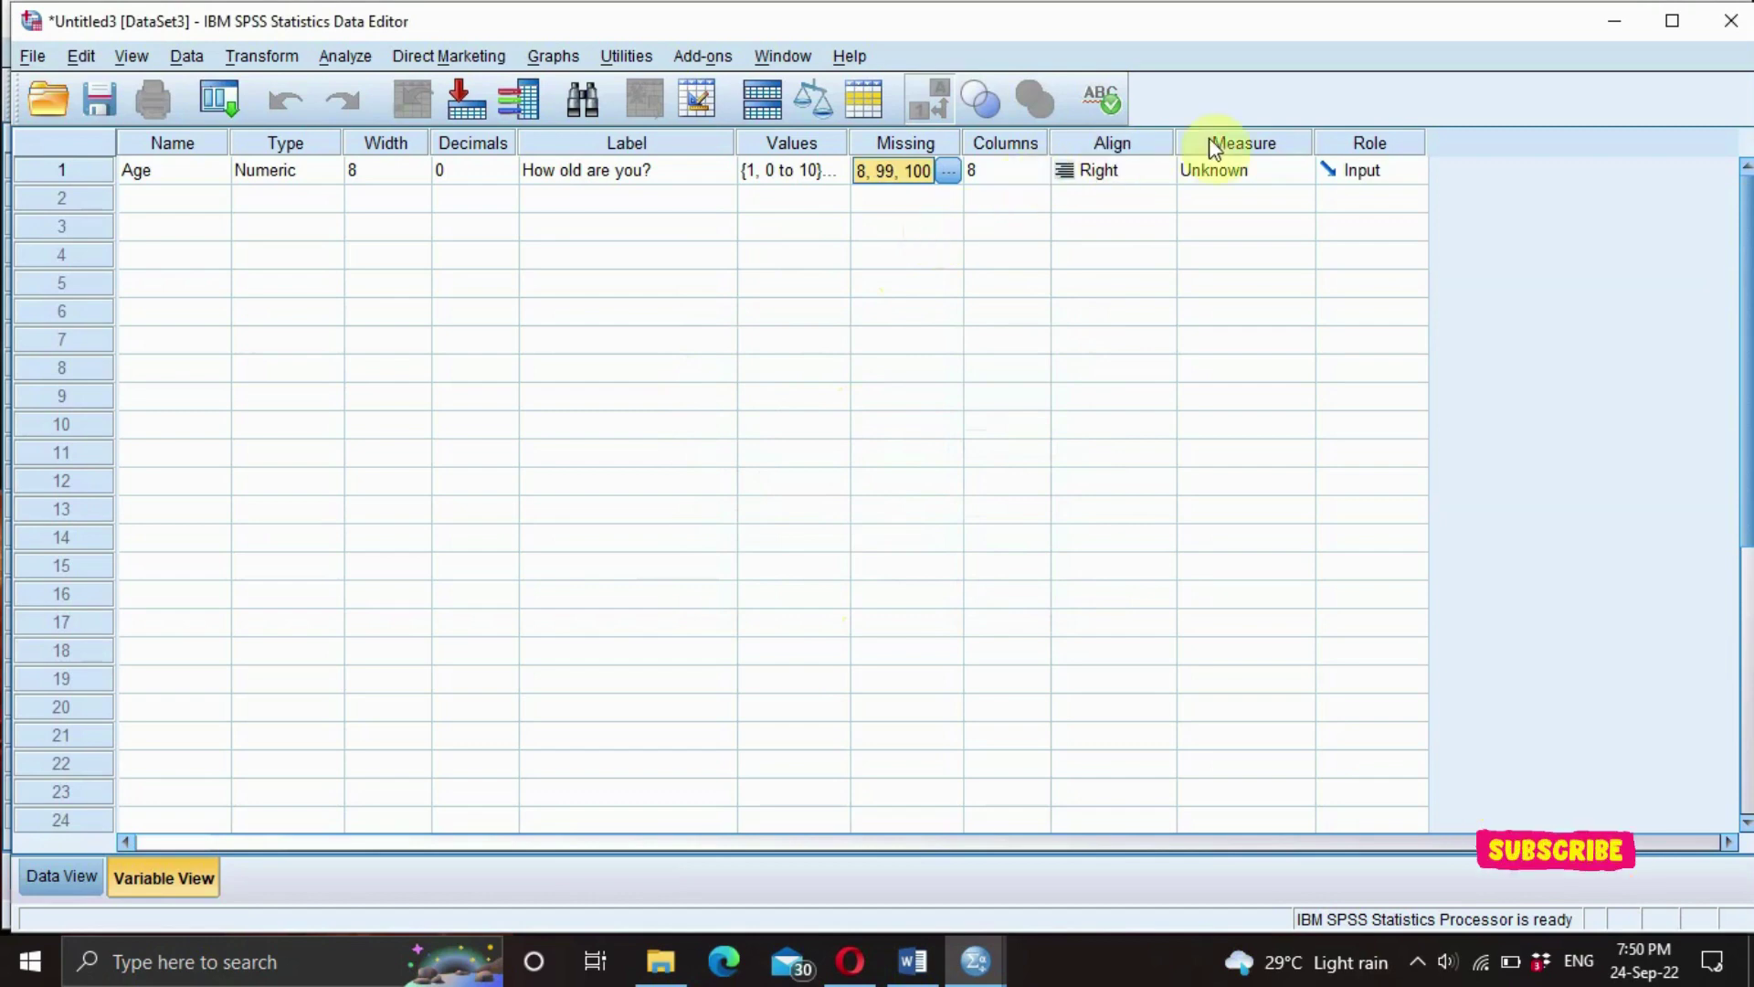
Try left alignment for the Age variable and set it back to right alignment.
click(1108, 171)
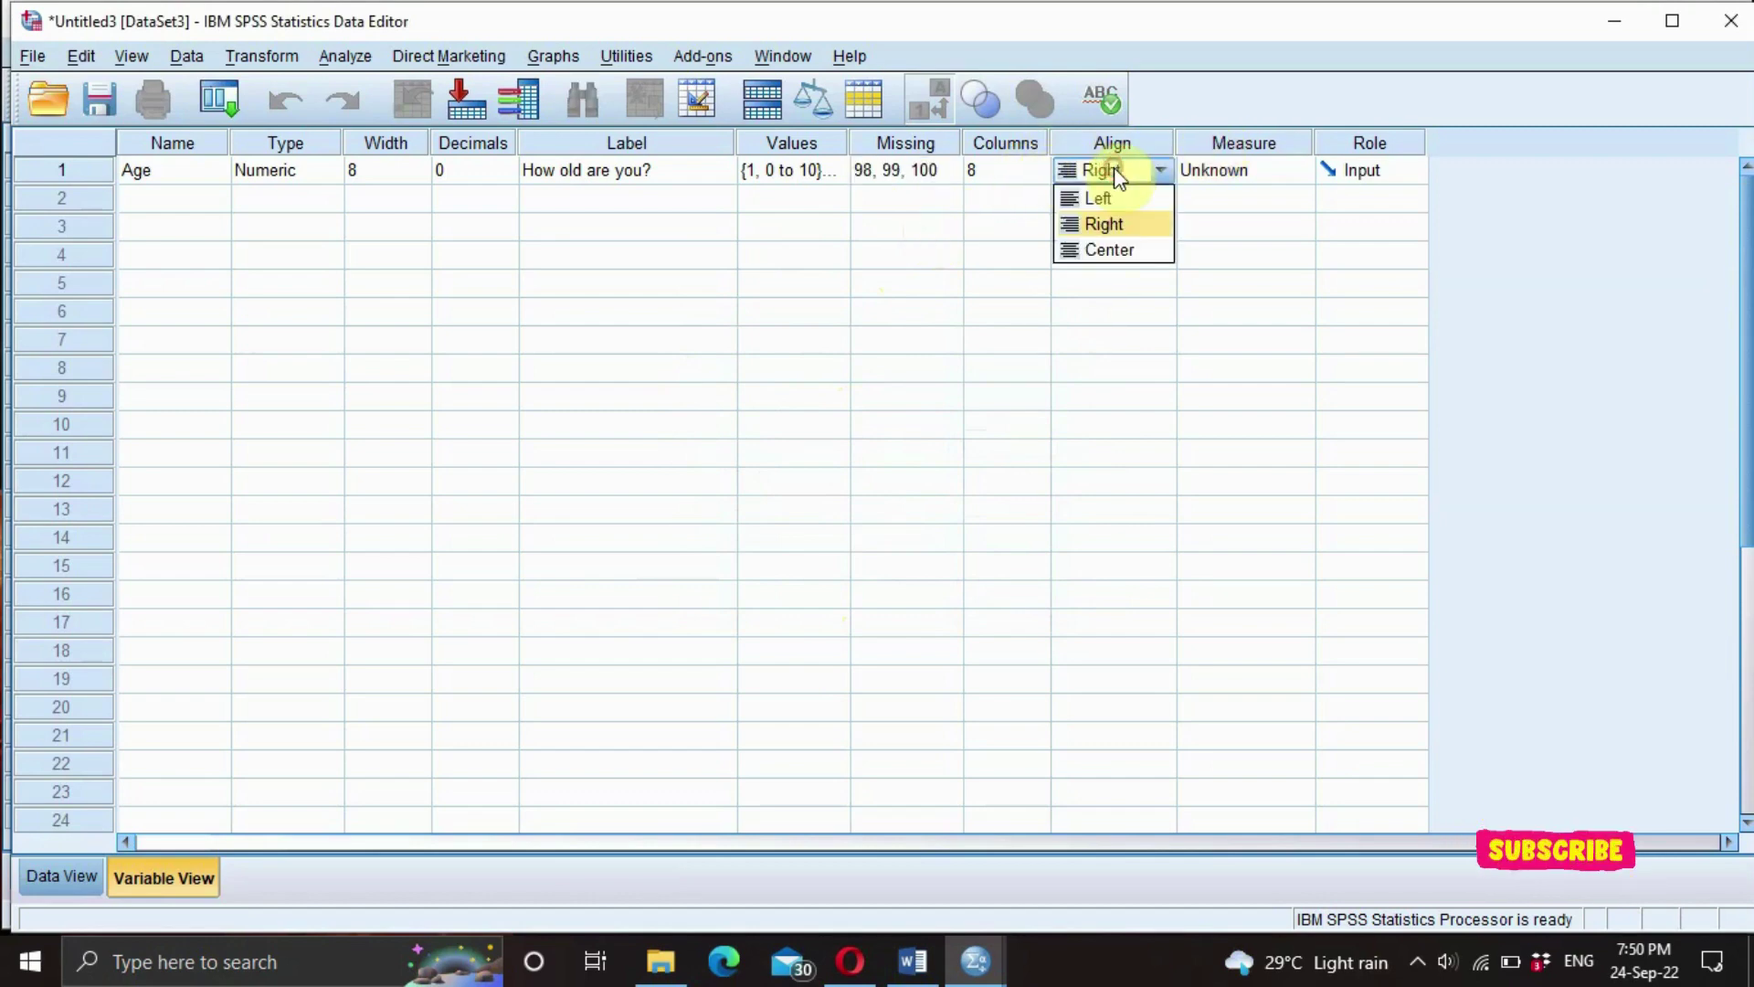
click(1110, 199)
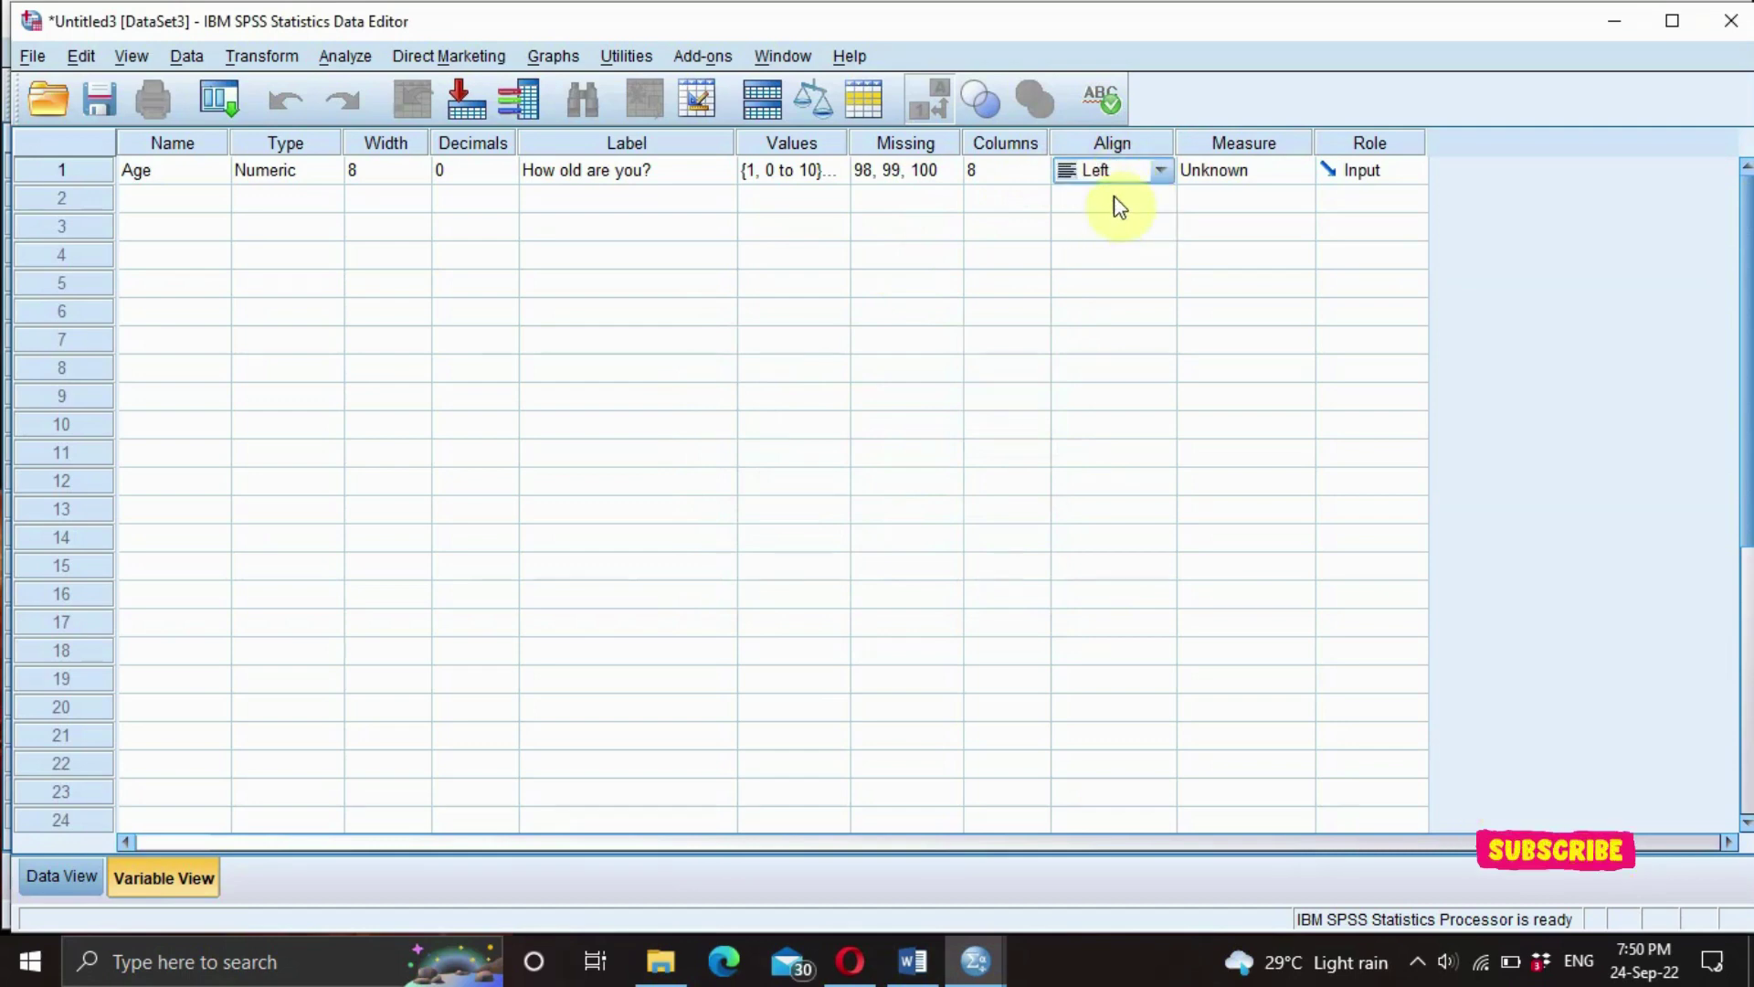
click(1153, 172)
click(1117, 228)
Set Age's measurement level to Ordinal and view the available role options.
click(1195, 175)
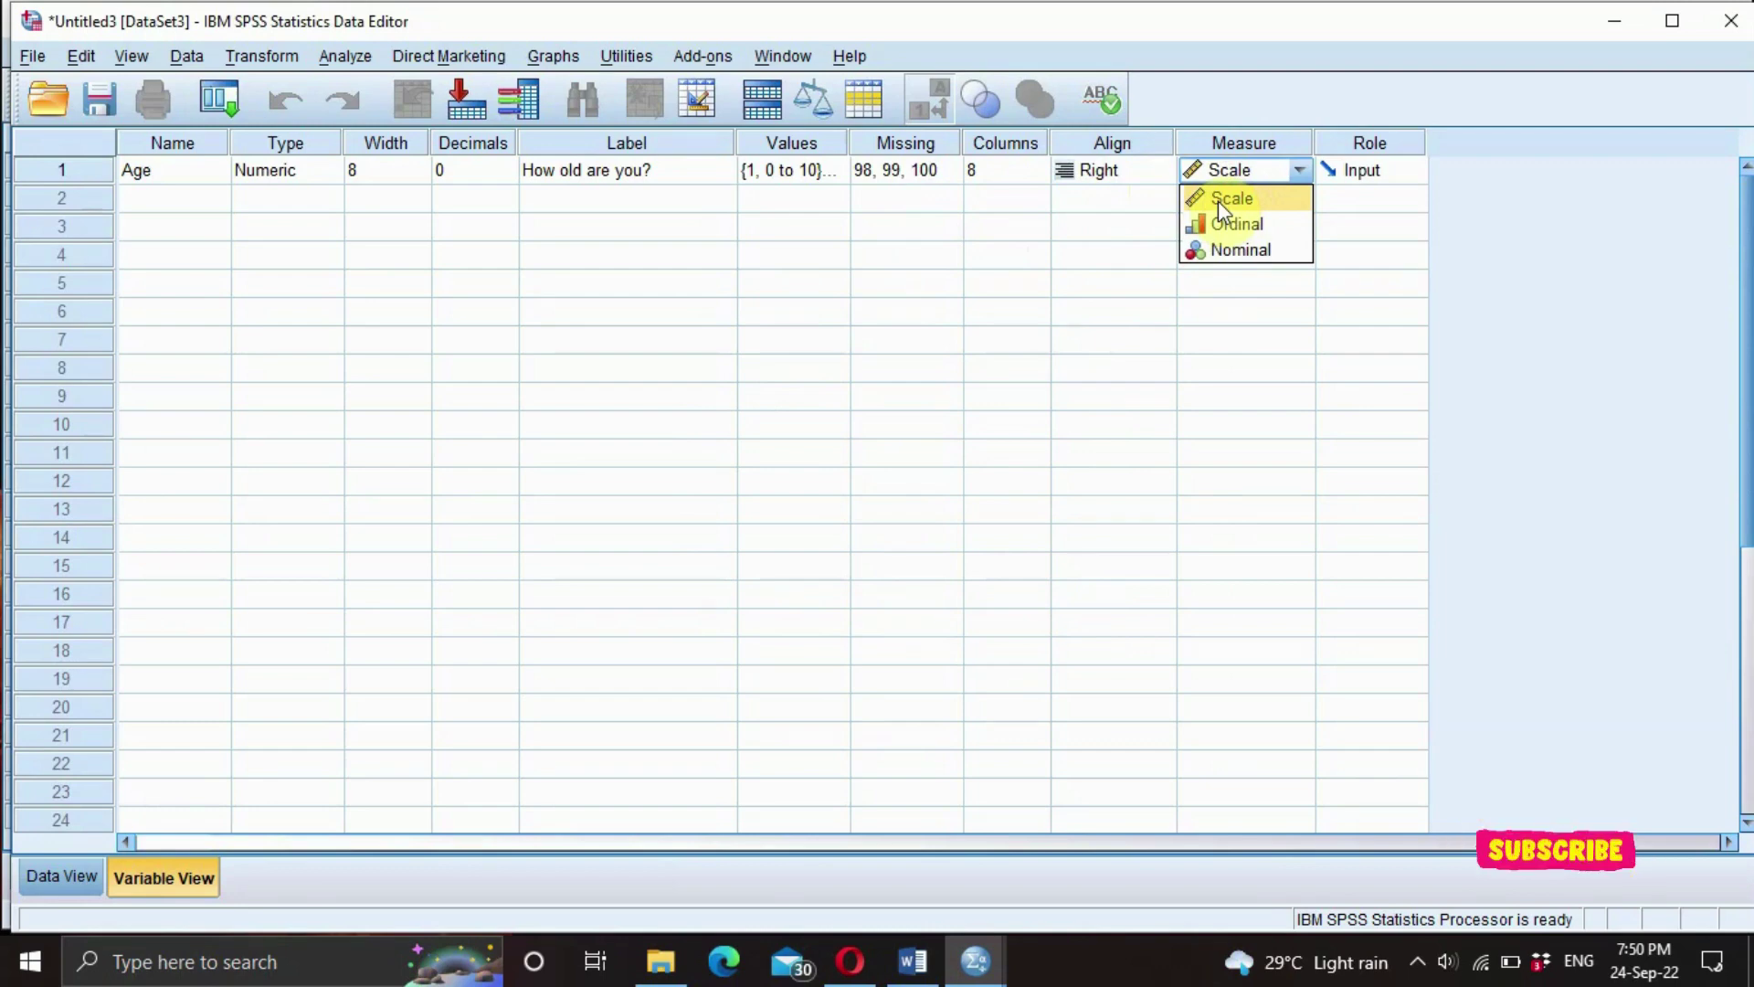
click(1208, 248)
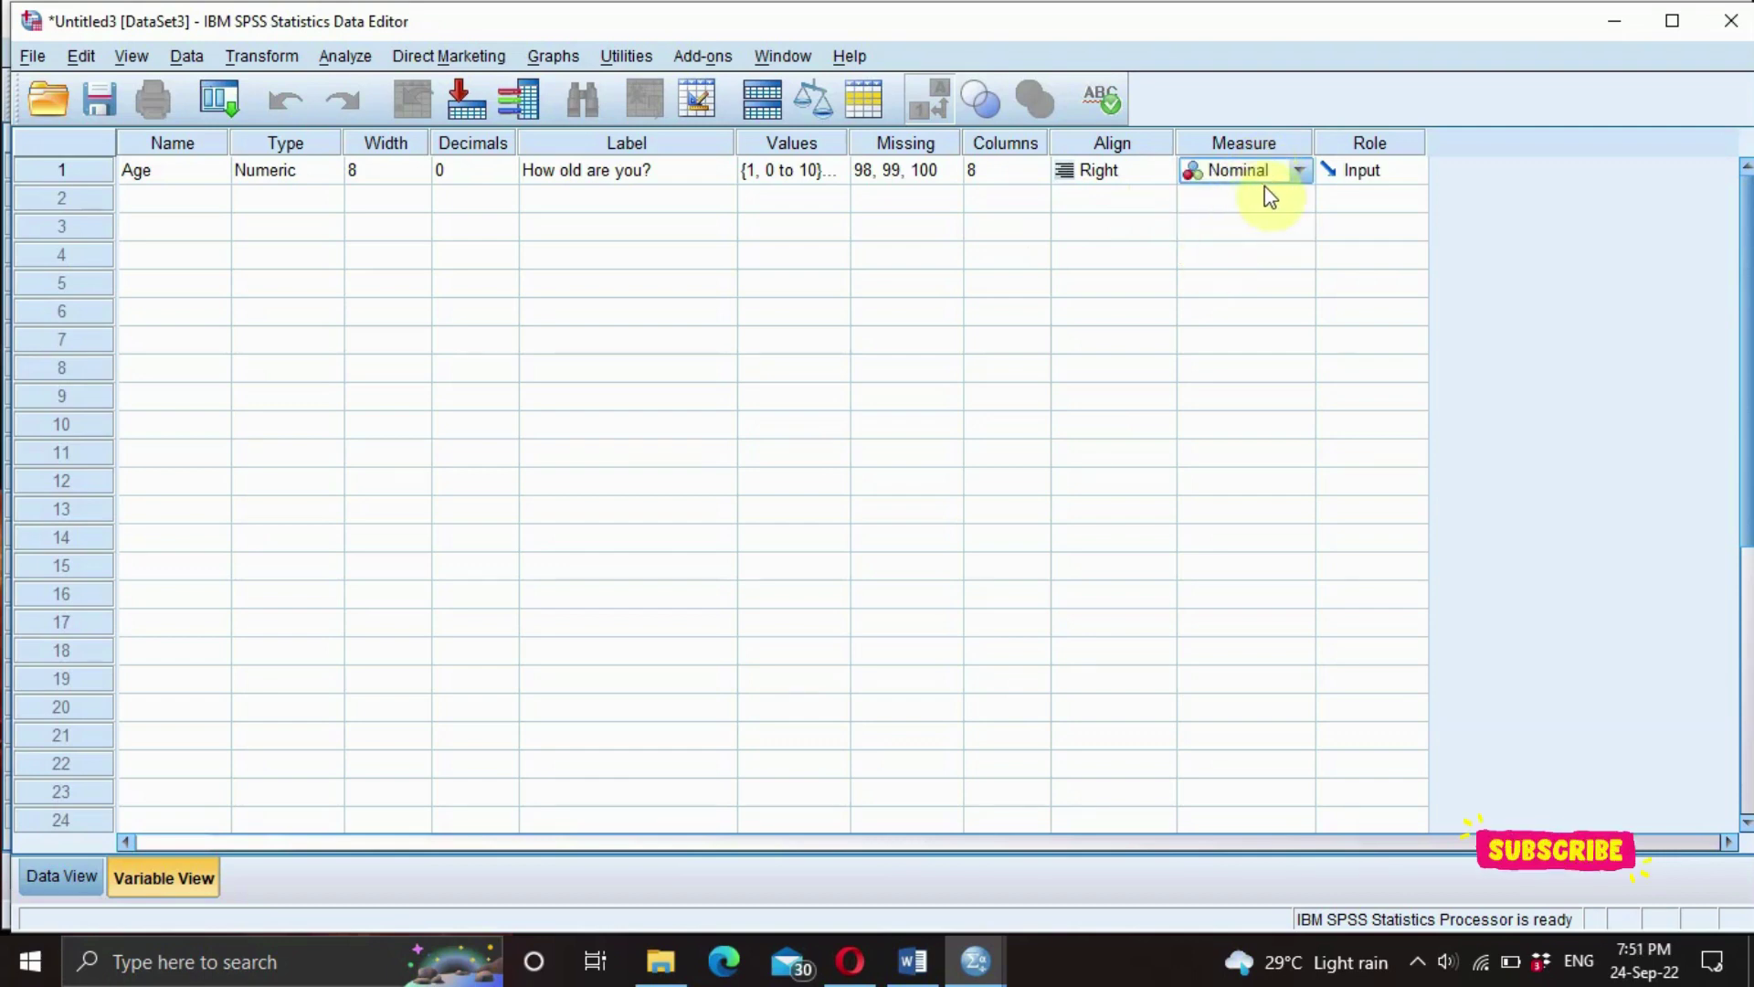
click(1296, 170)
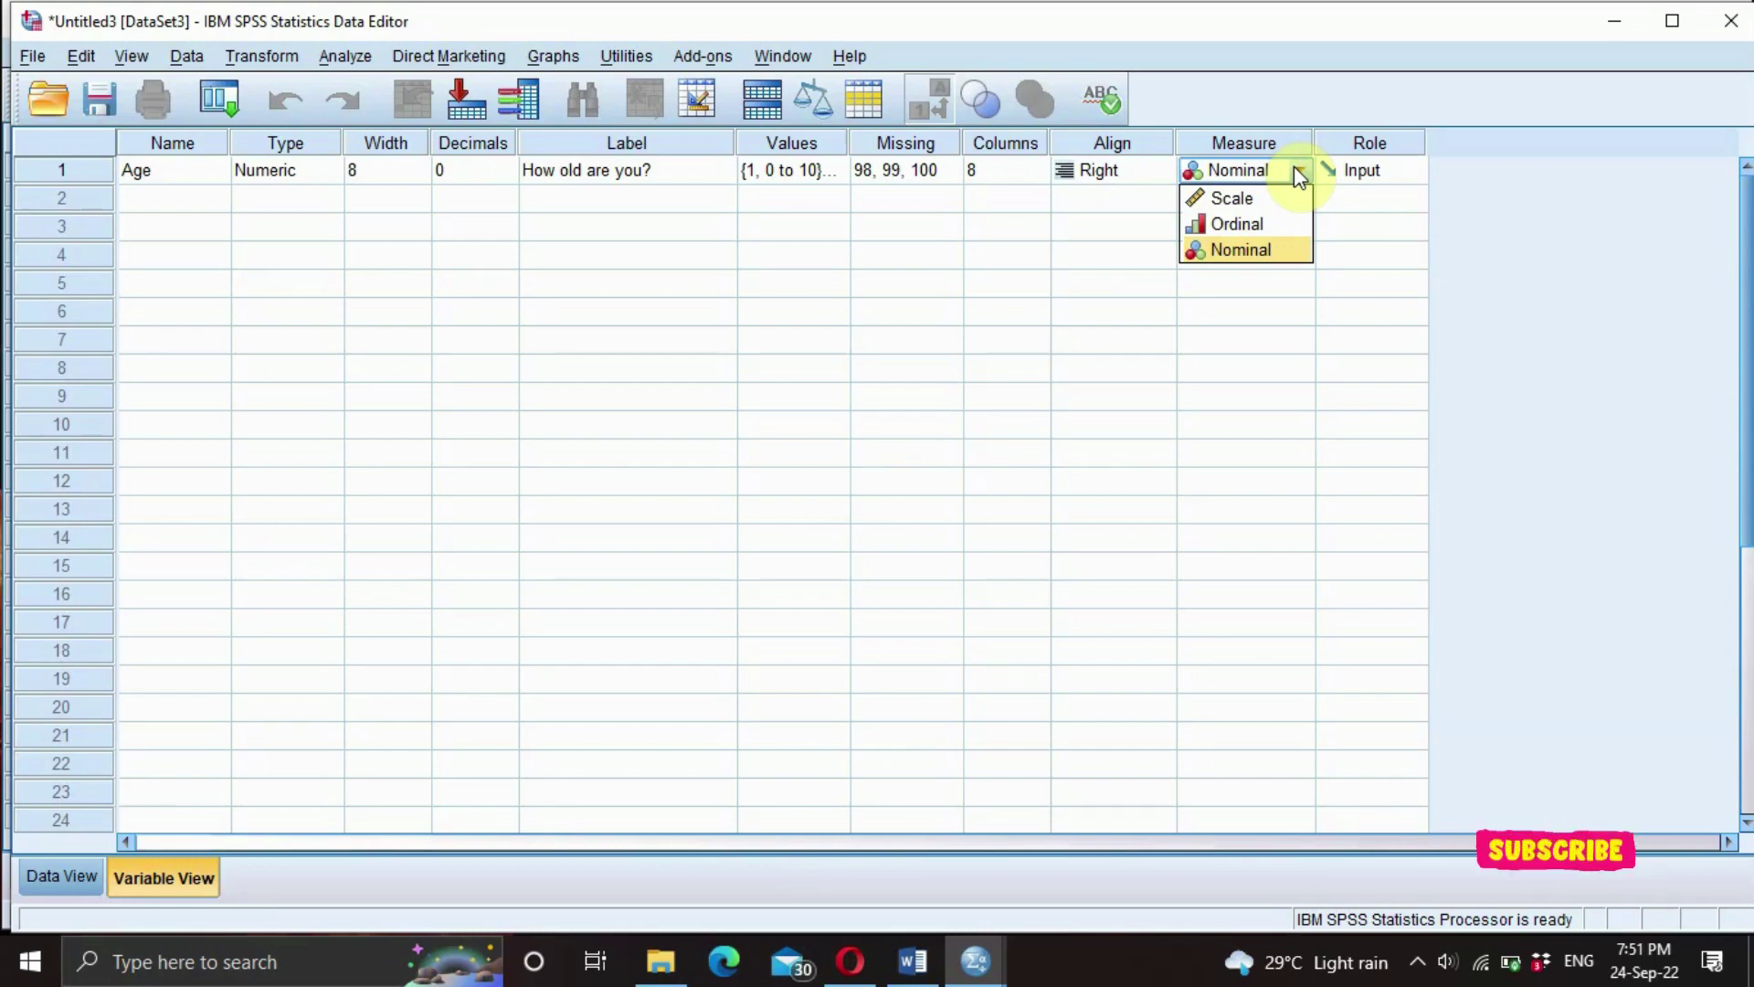
click(1247, 213)
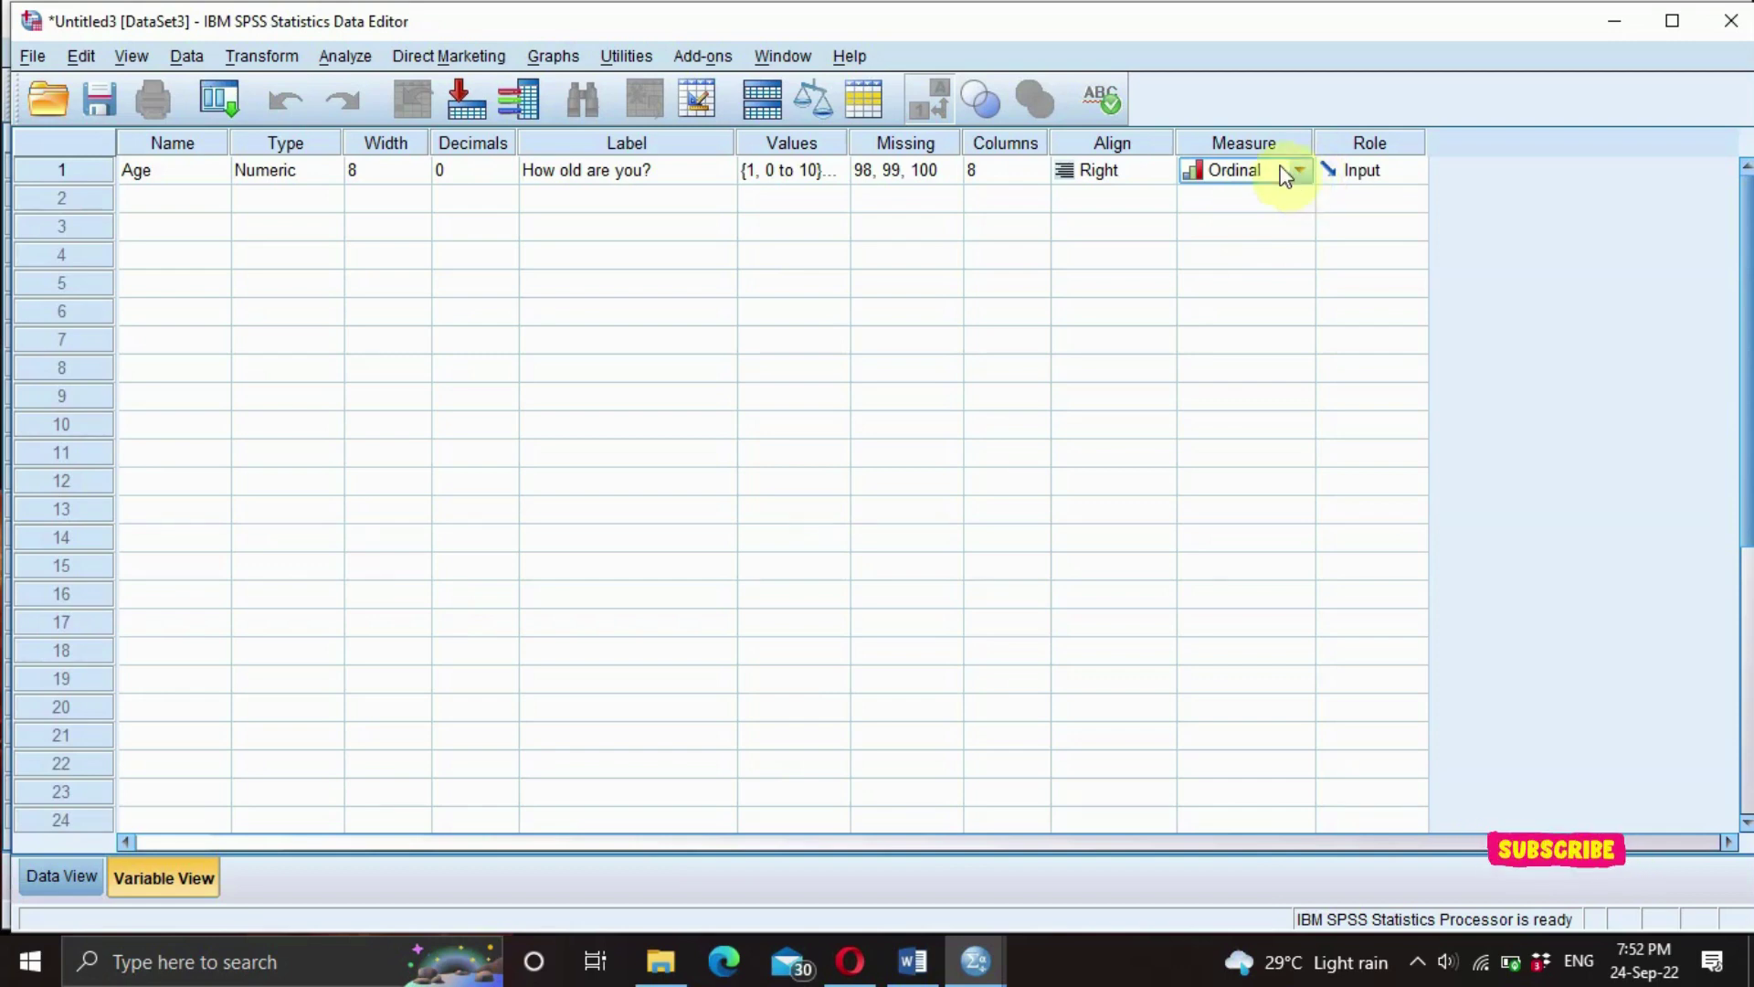
click(1369, 171)
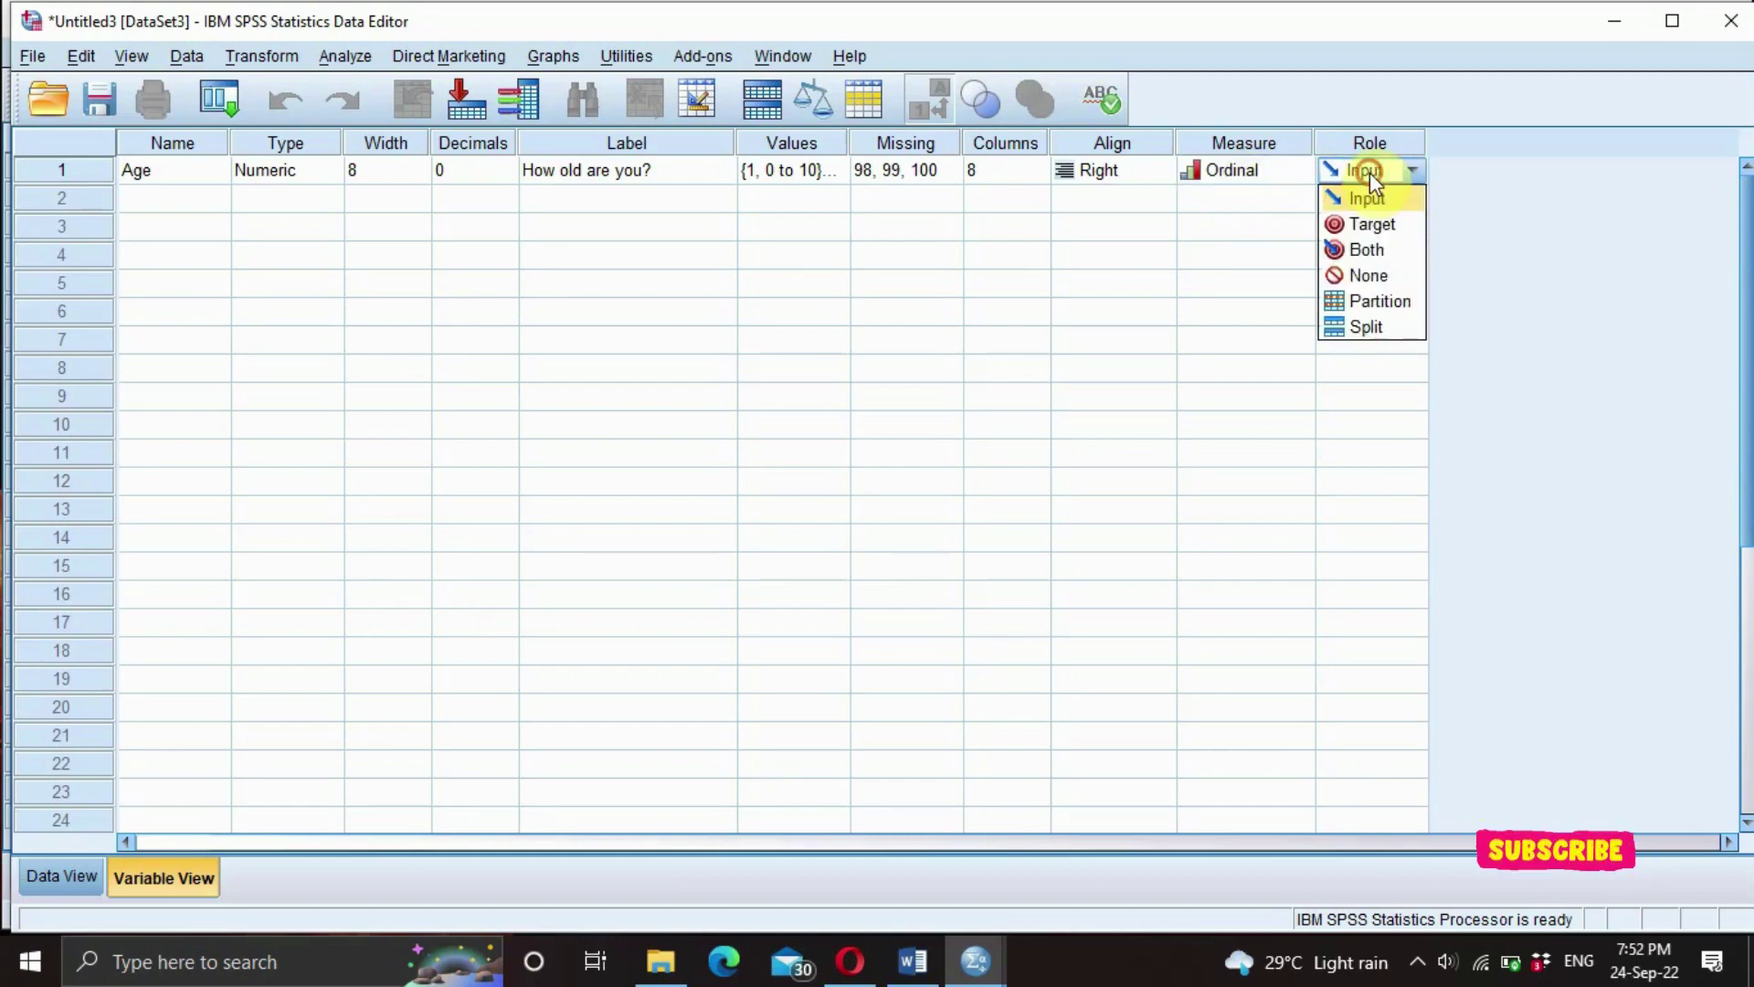
click(1274, 227)
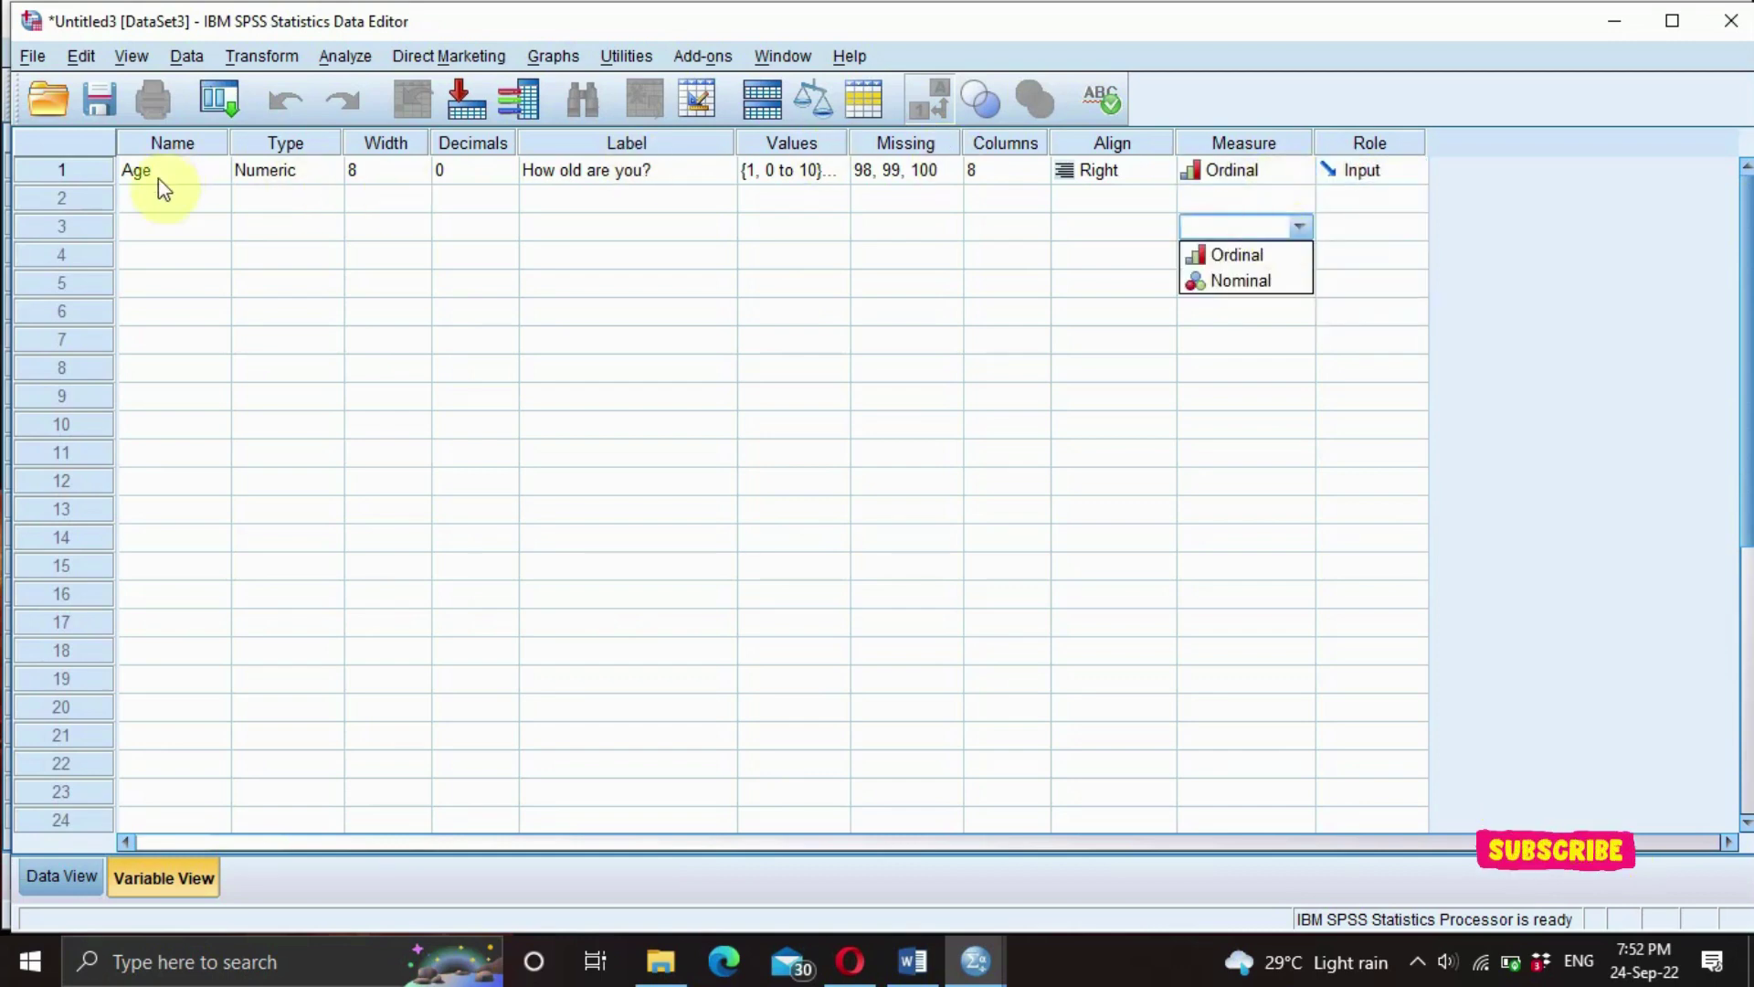
Check the second question in the Word questionnaire and add a variable named gender below Age.
click(157, 201)
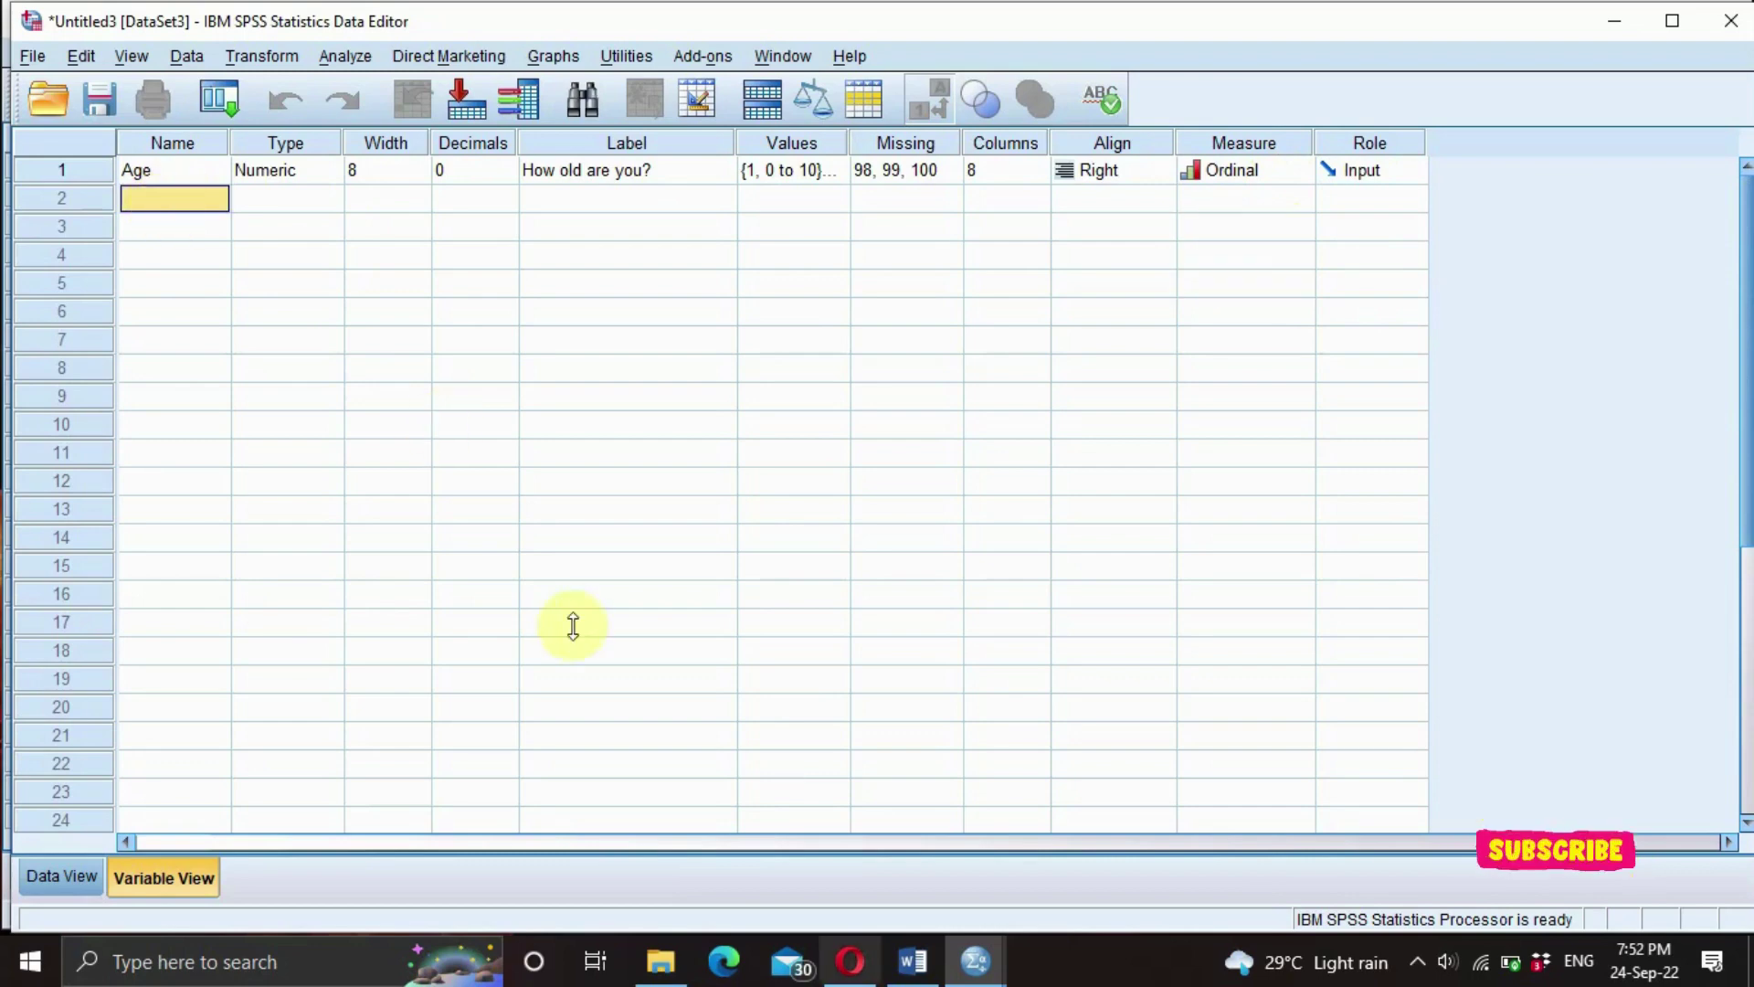
click(911, 961)
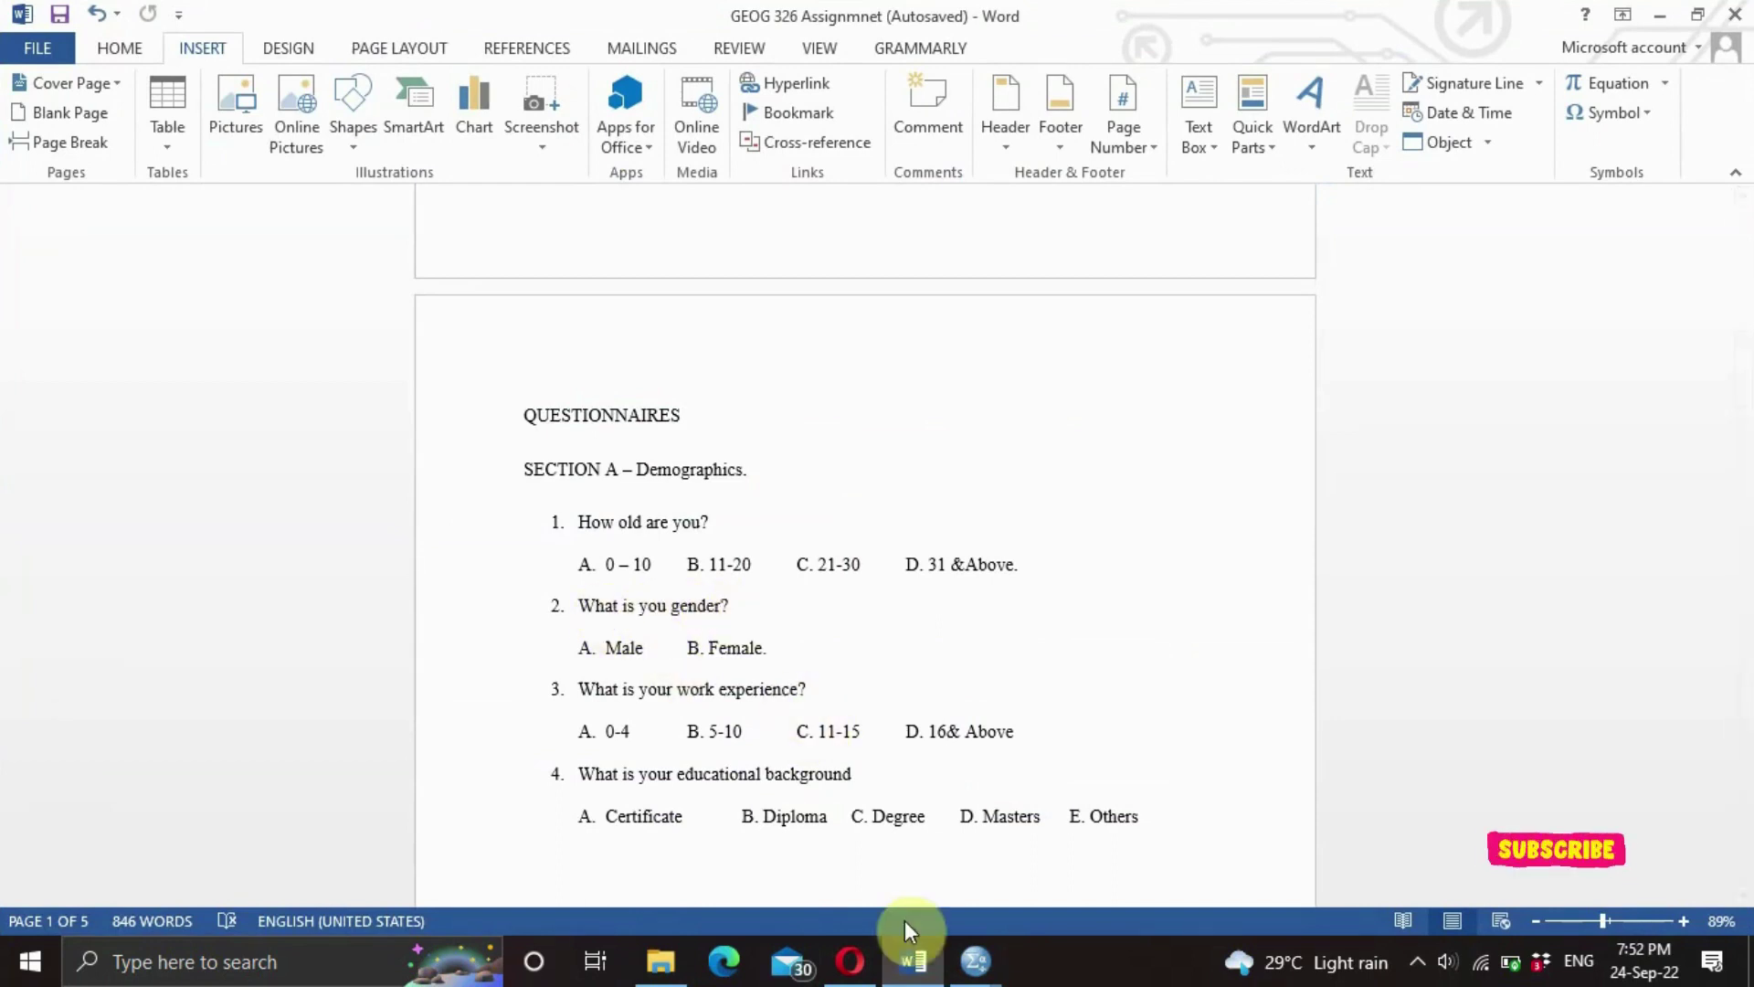
click(976, 962)
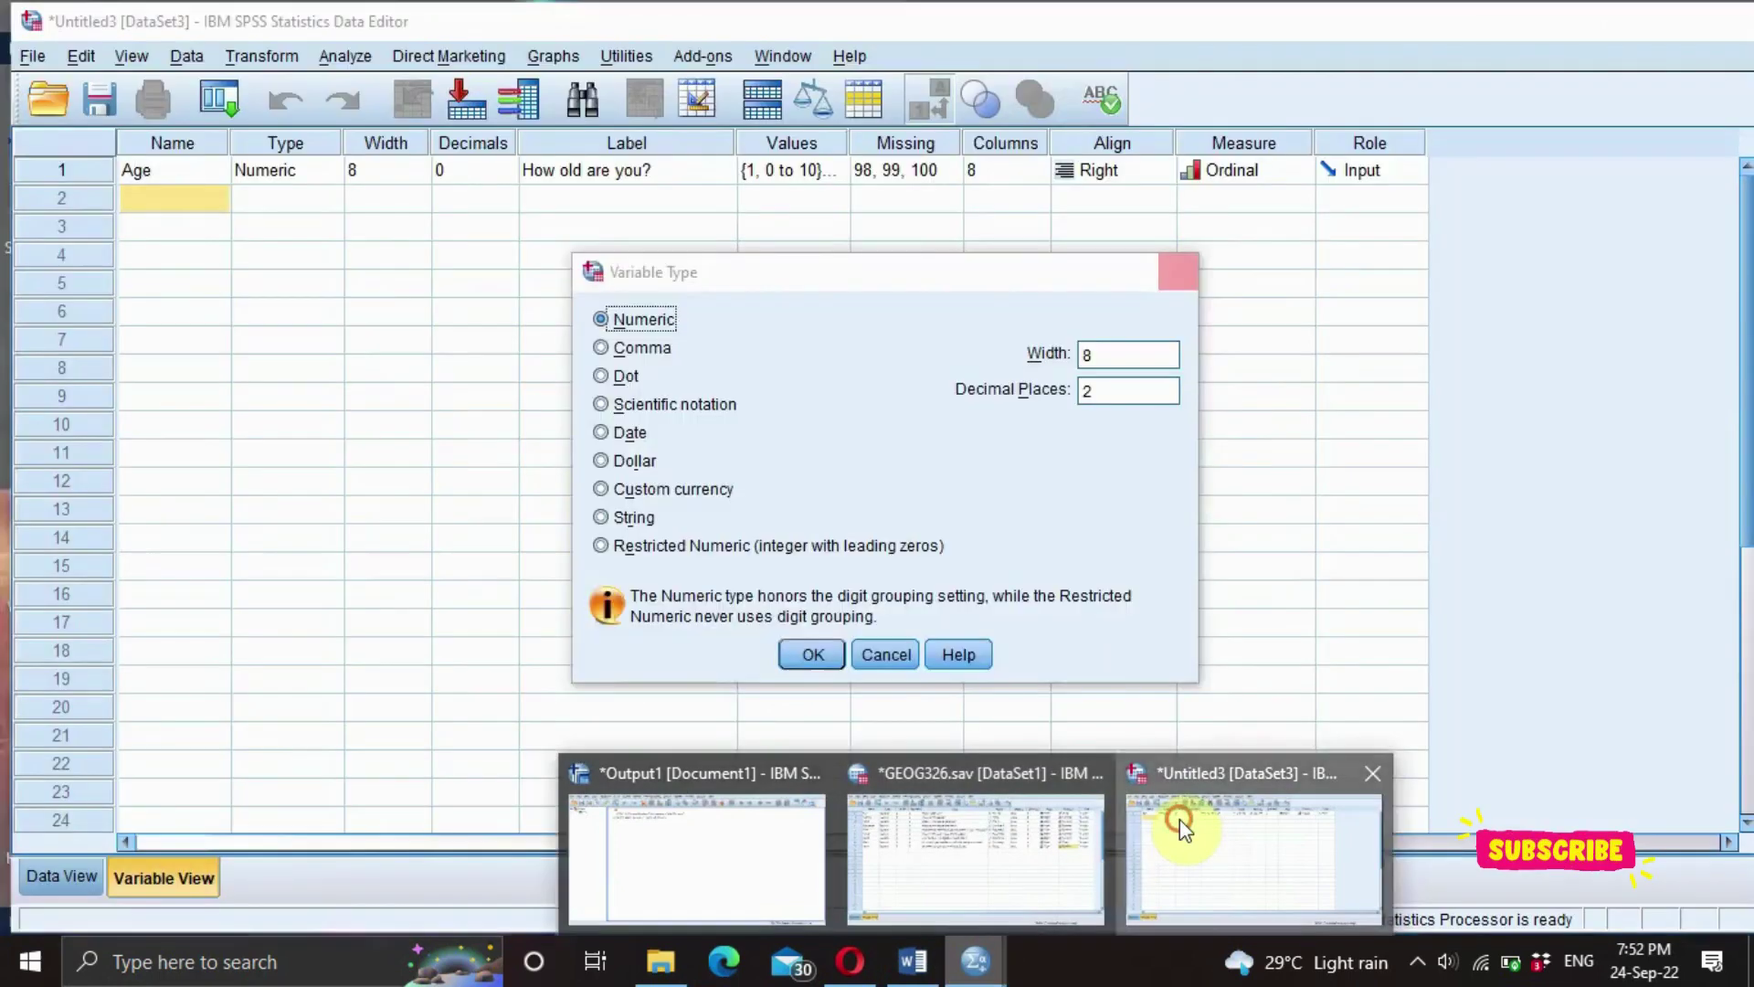
click(1168, 814)
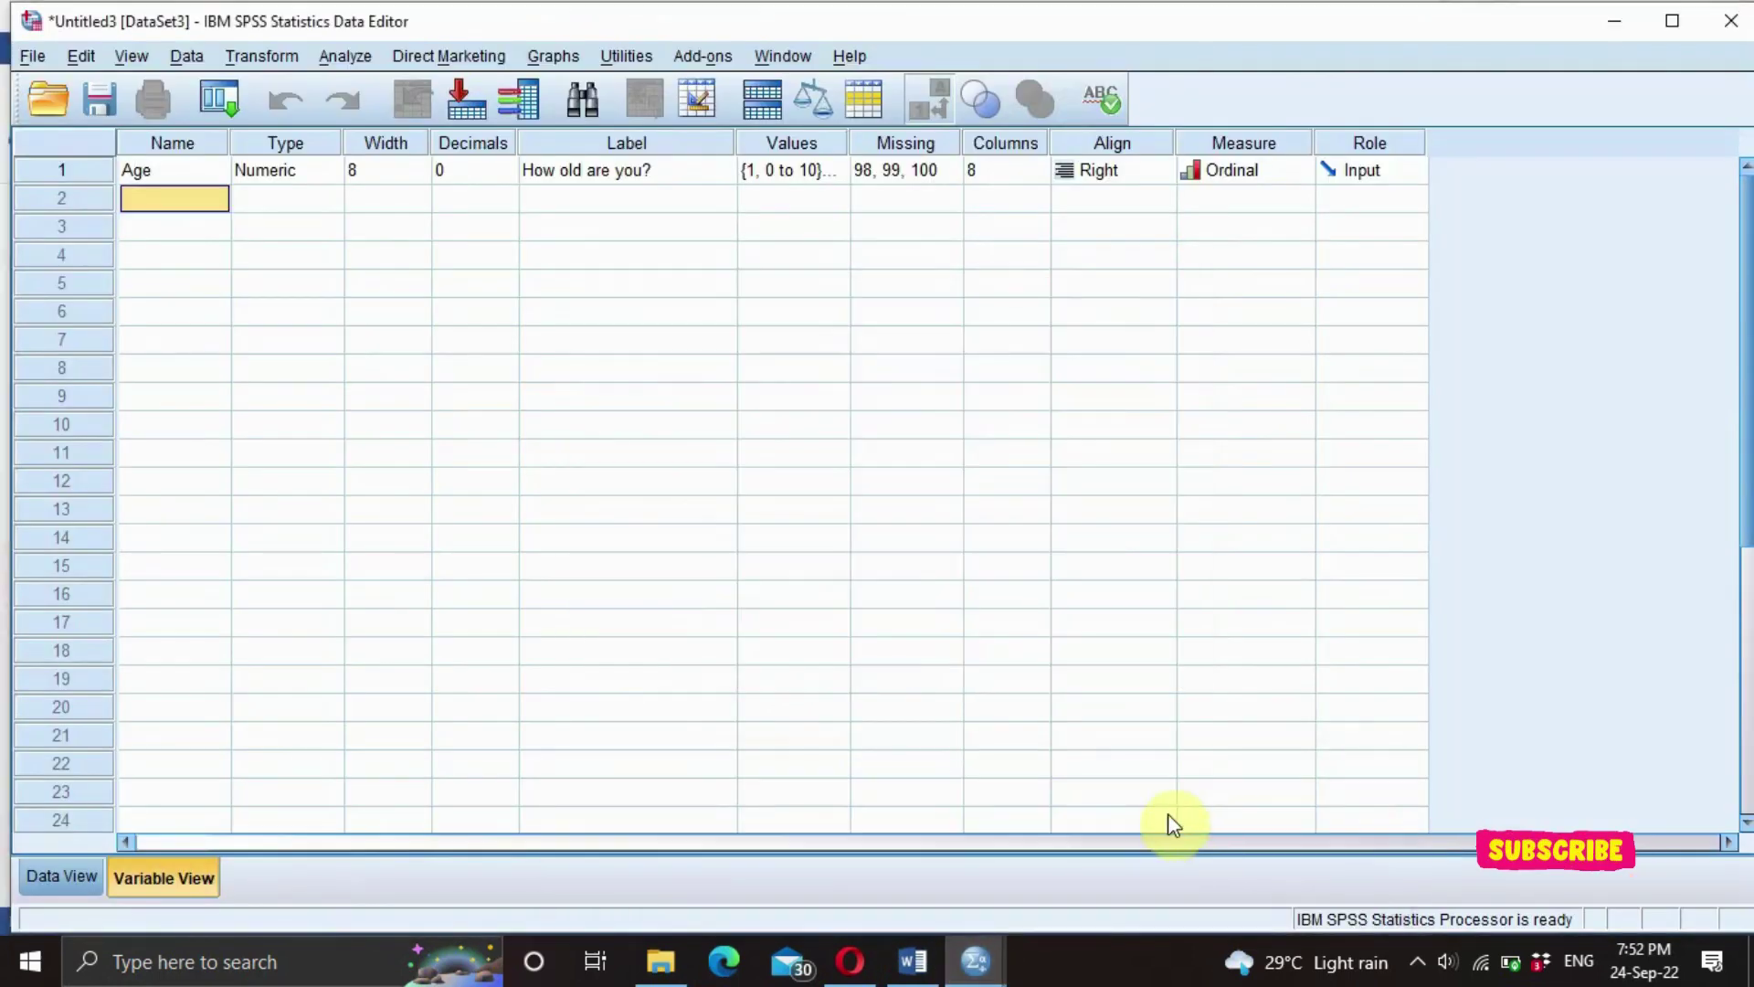
click(195, 206)
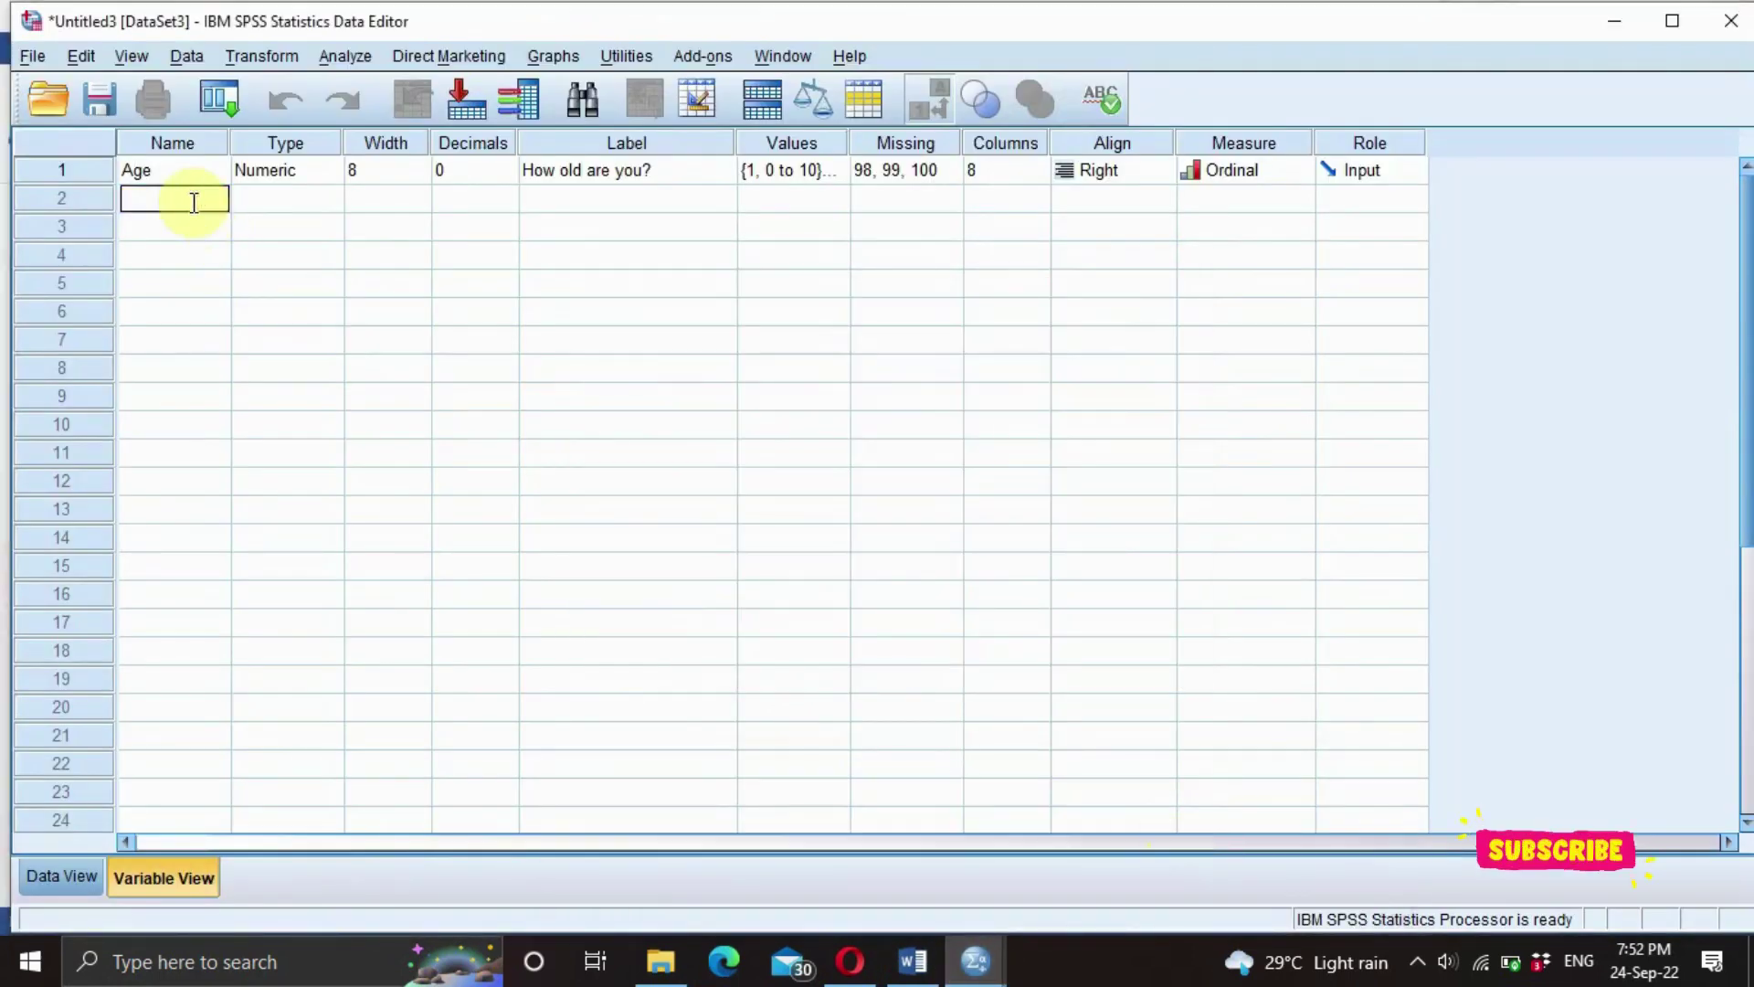
text(gender)
click(254, 196)
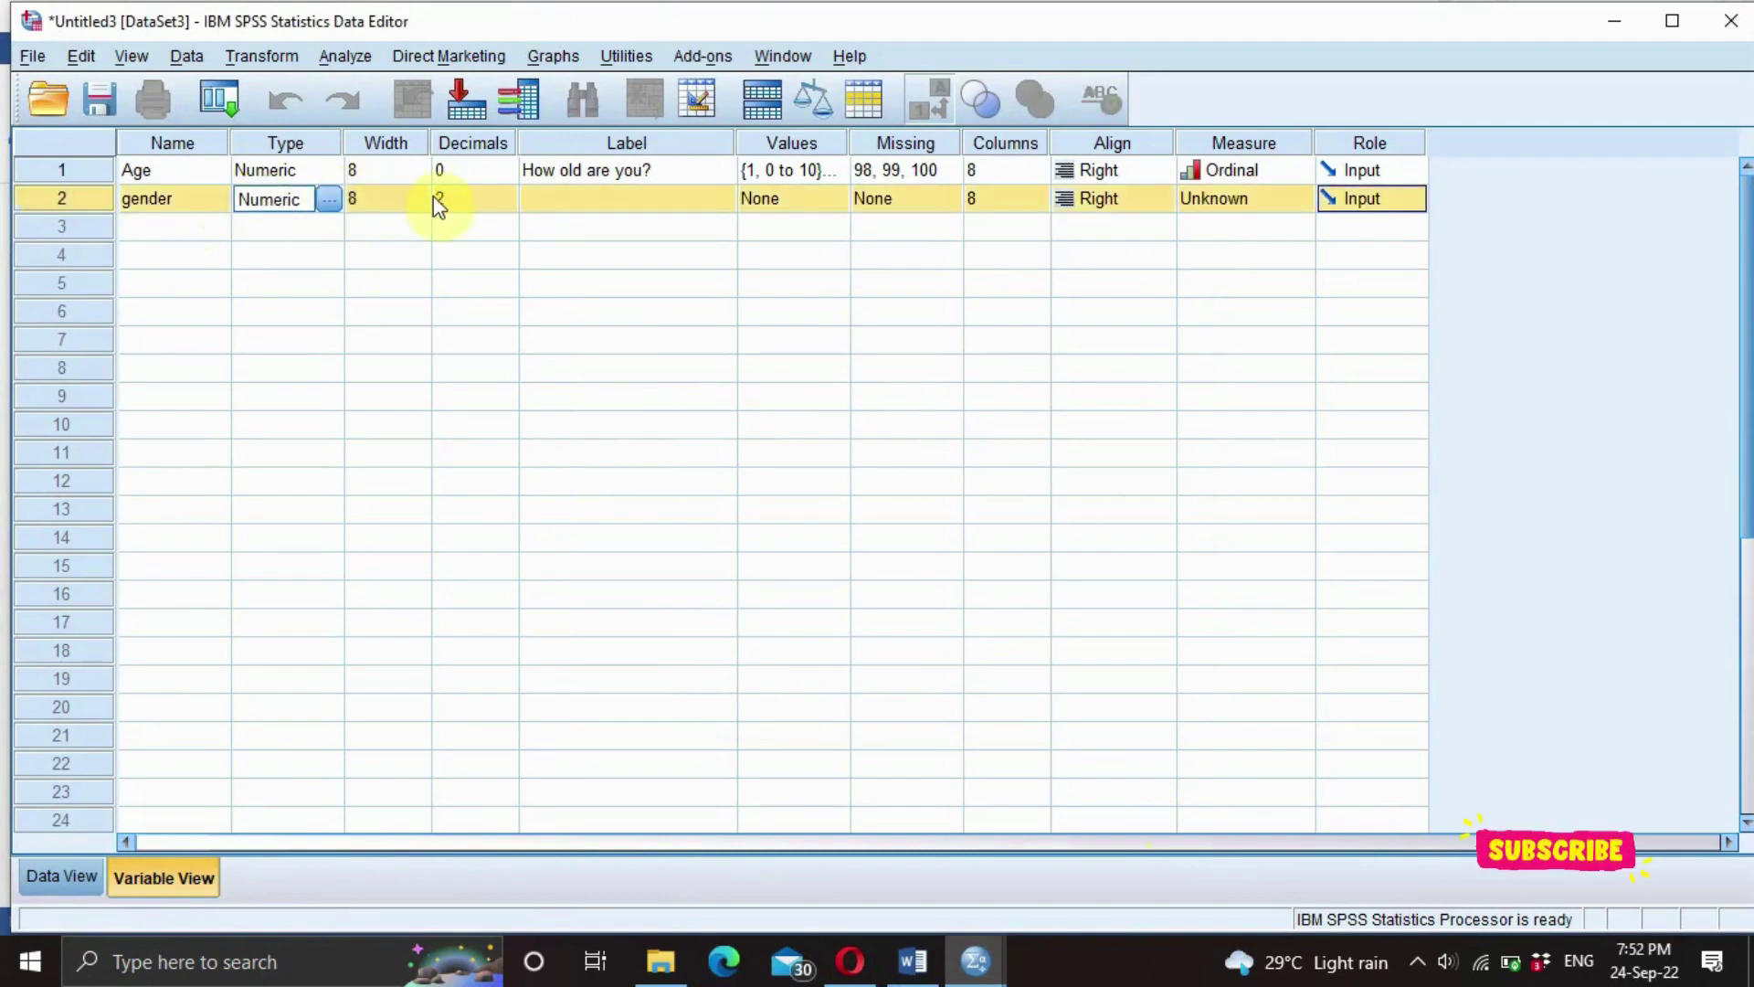
Set the gender variable's decimals to 0 and its label to "What is your gender?".
click(475, 202)
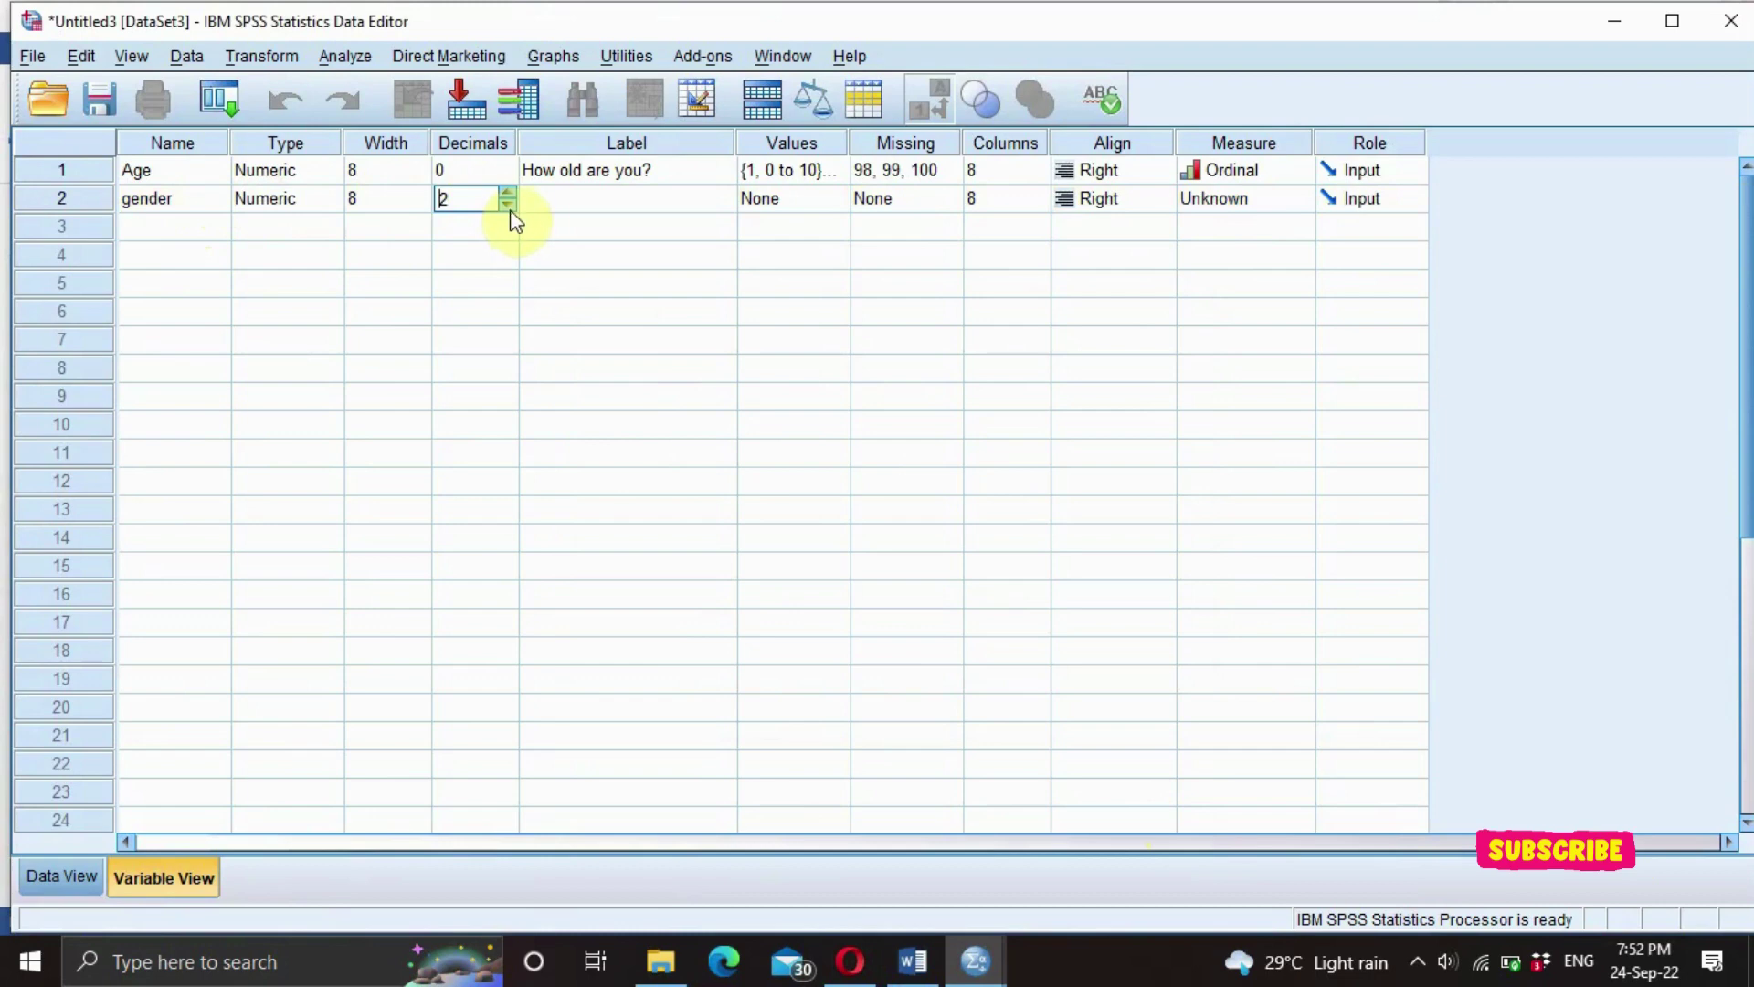
click(508, 205)
click(508, 206)
click(583, 199)
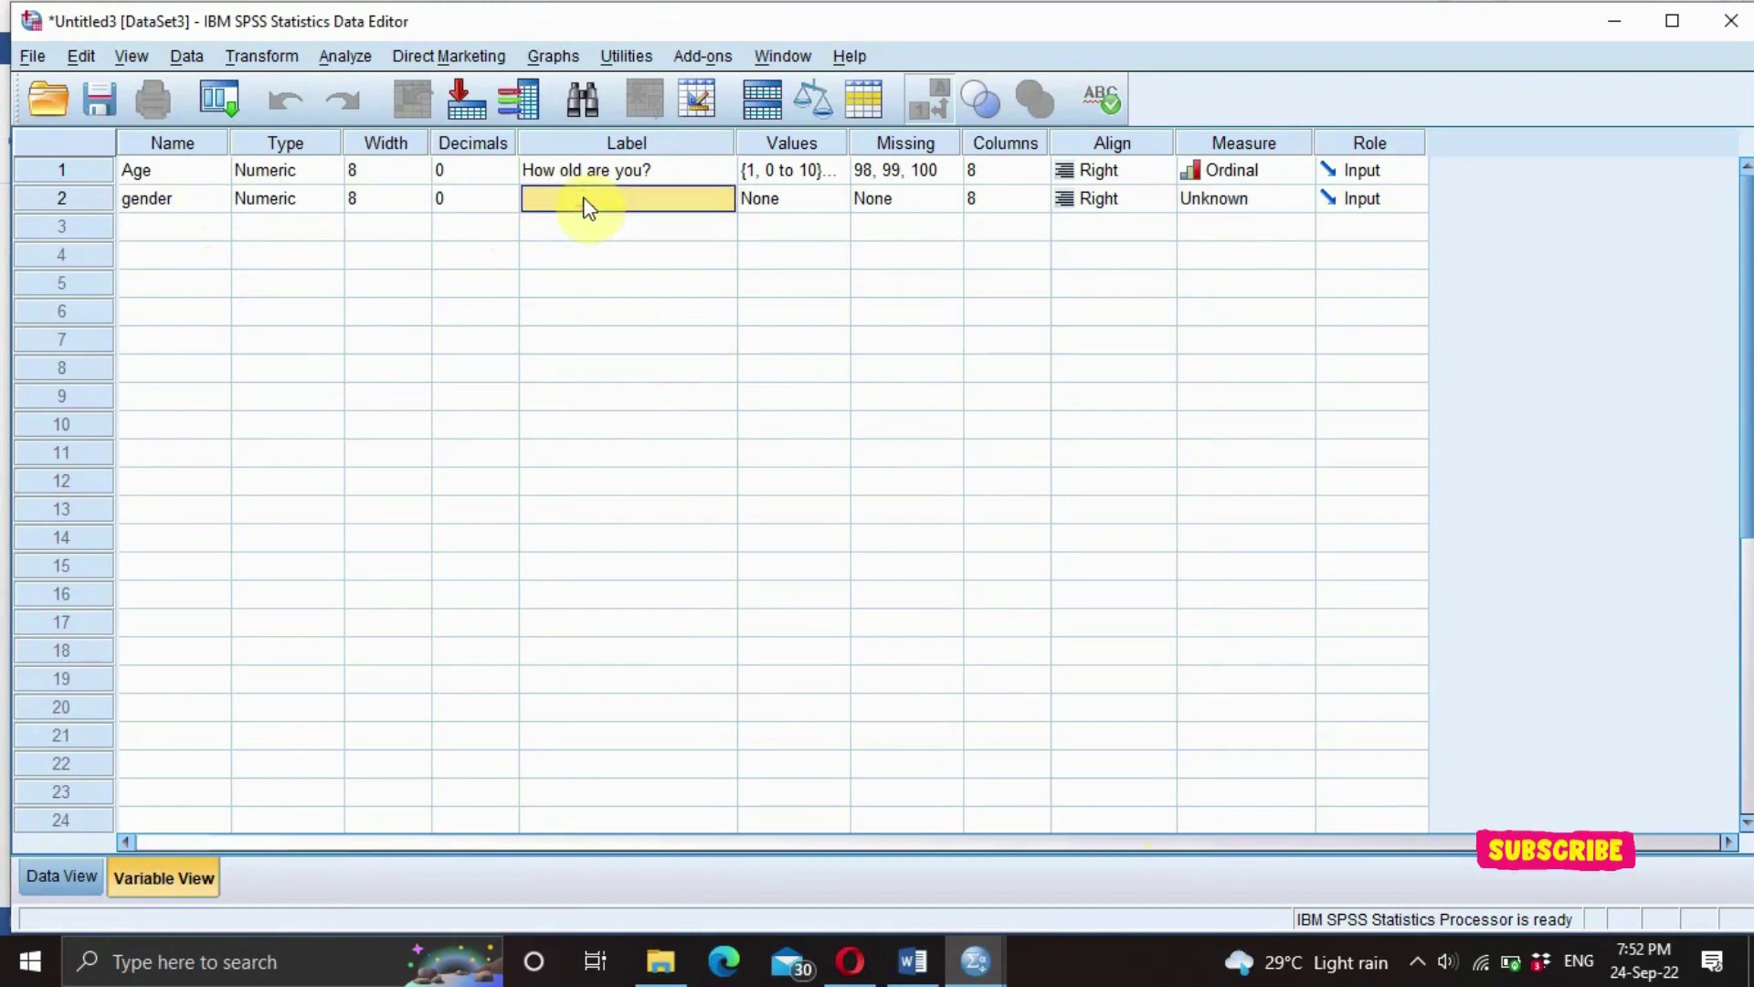
click(586, 203)
text(What is your gender?)
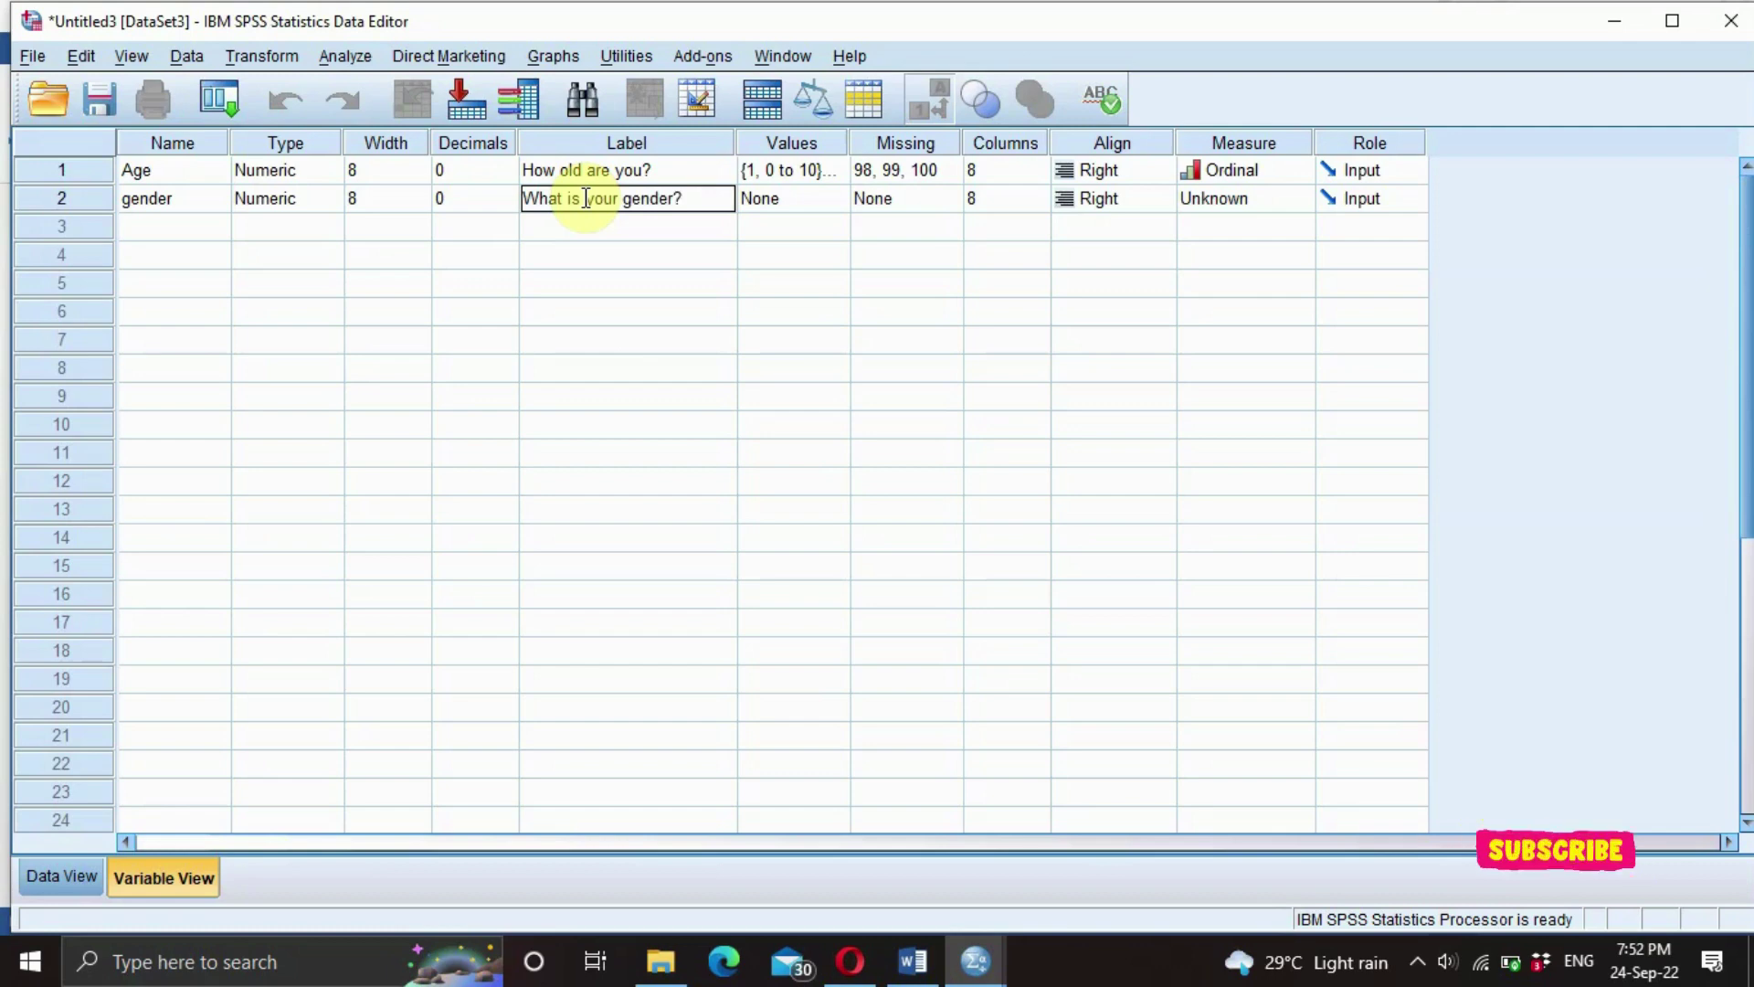
Start the value labels for gender by adding 1 = "Male".
click(777, 196)
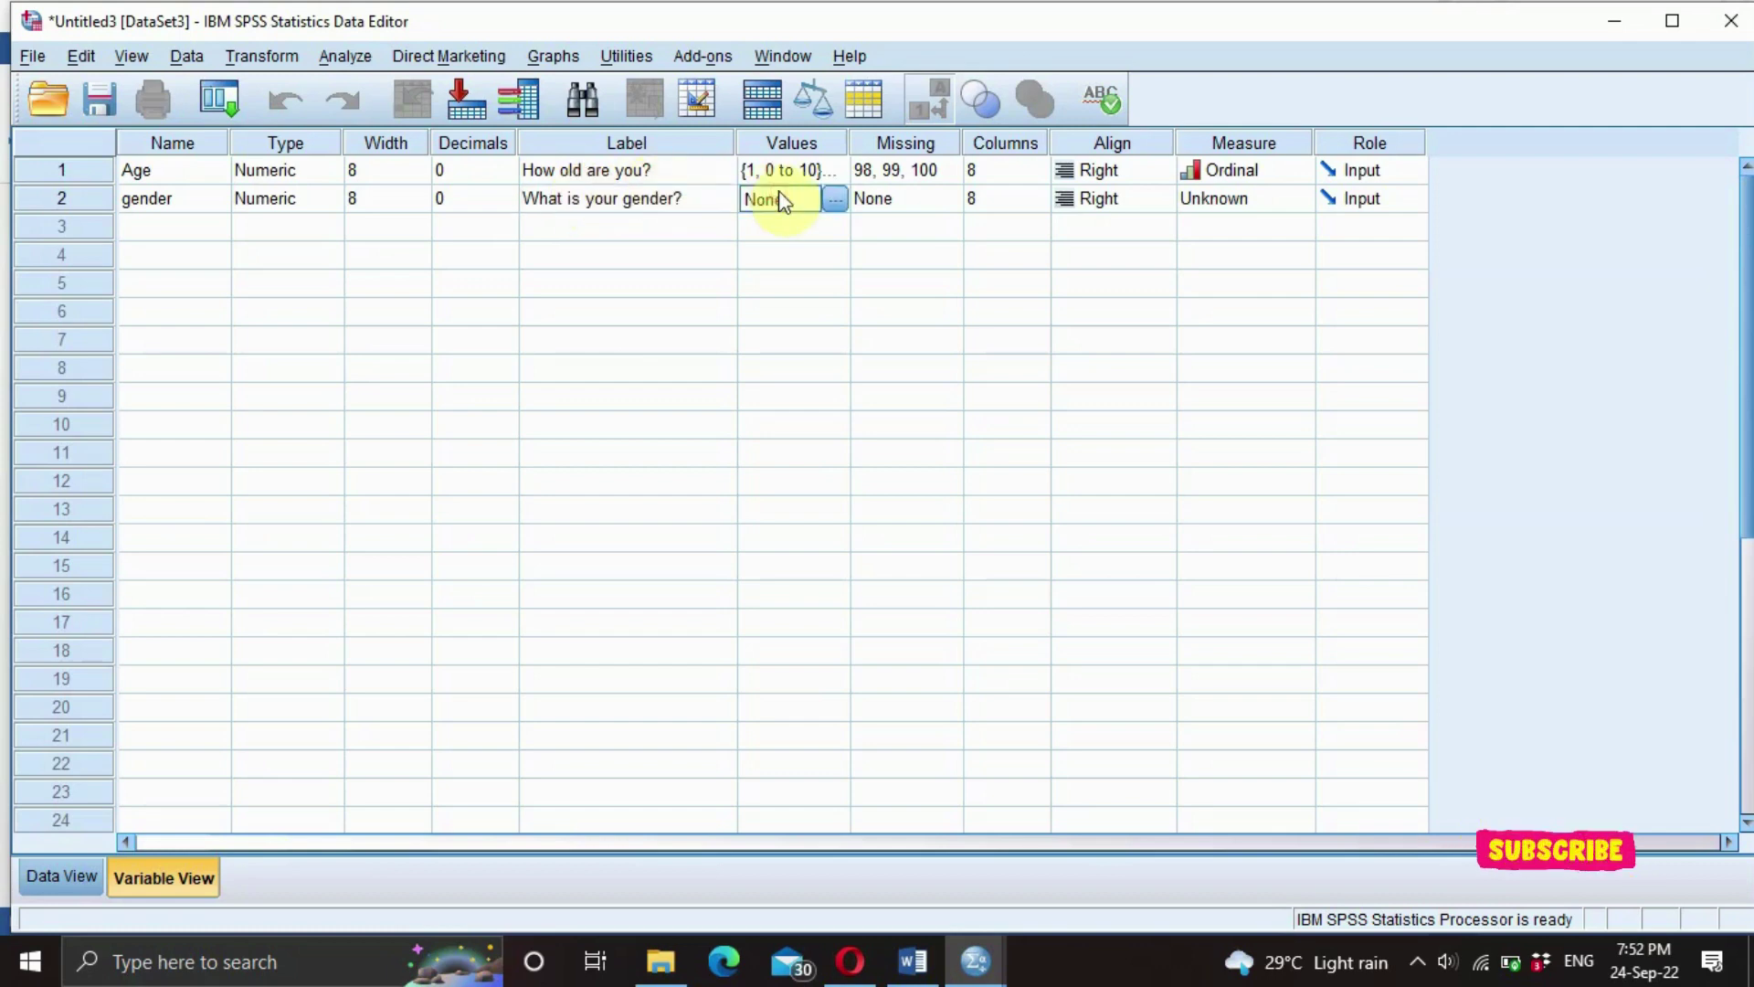
click(833, 200)
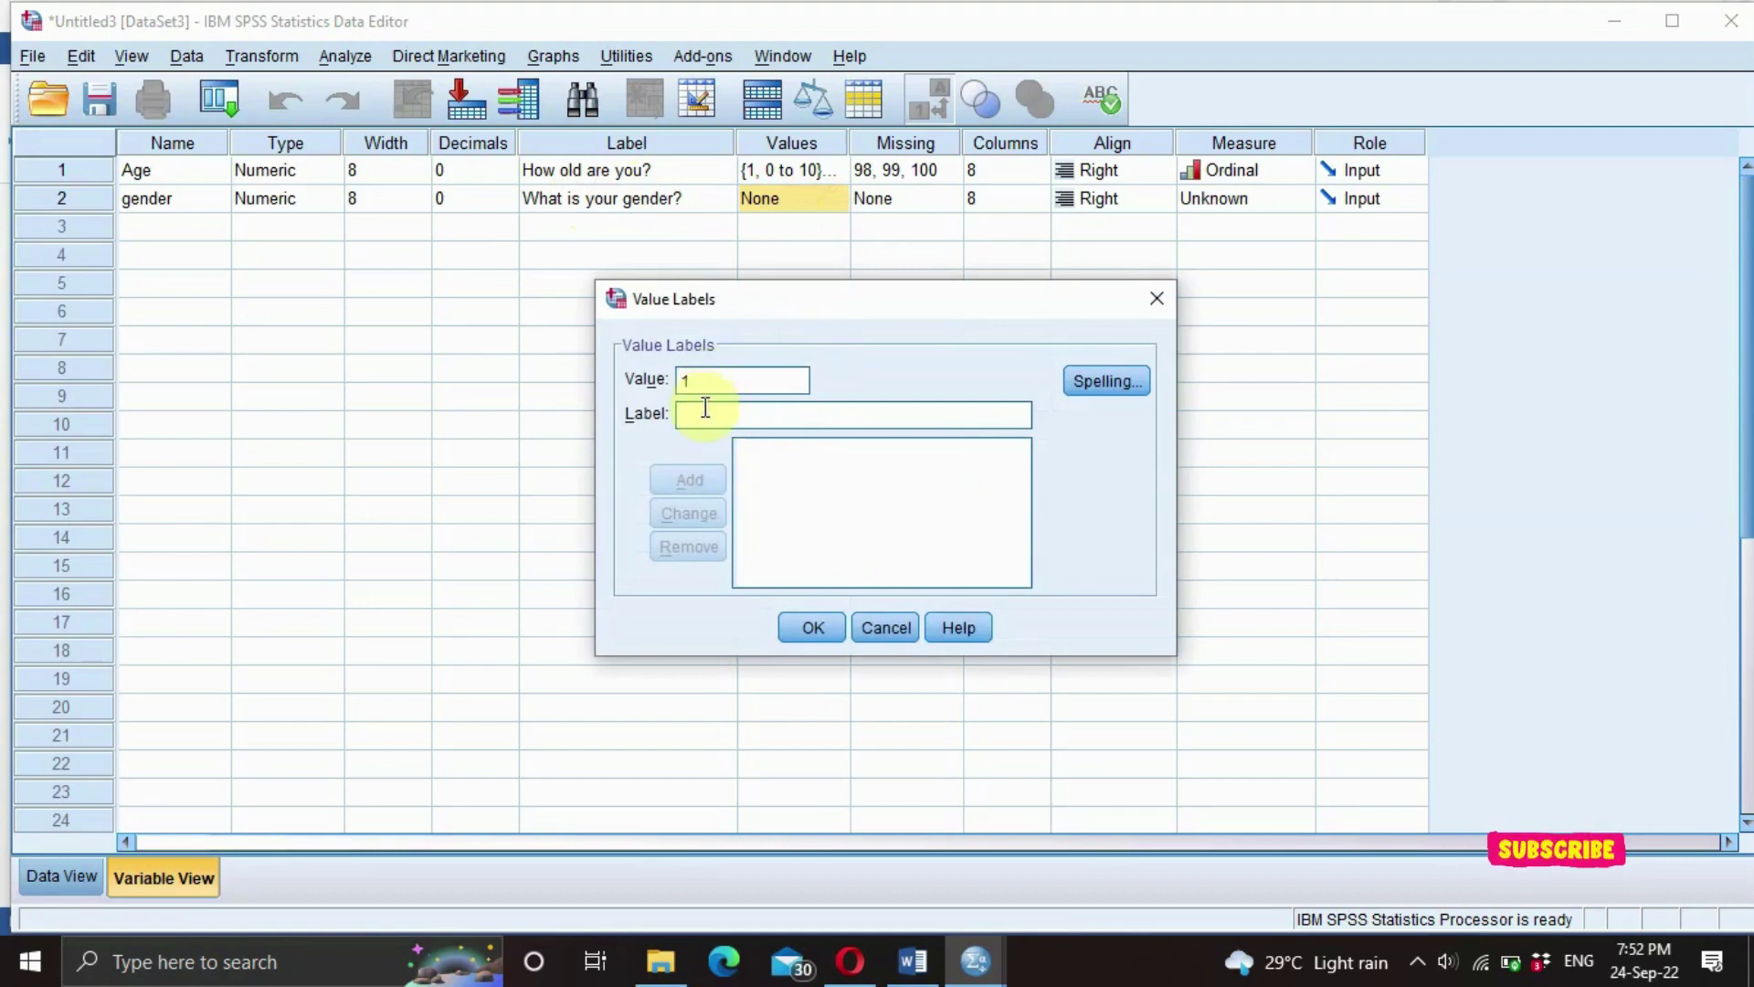
text(Male)
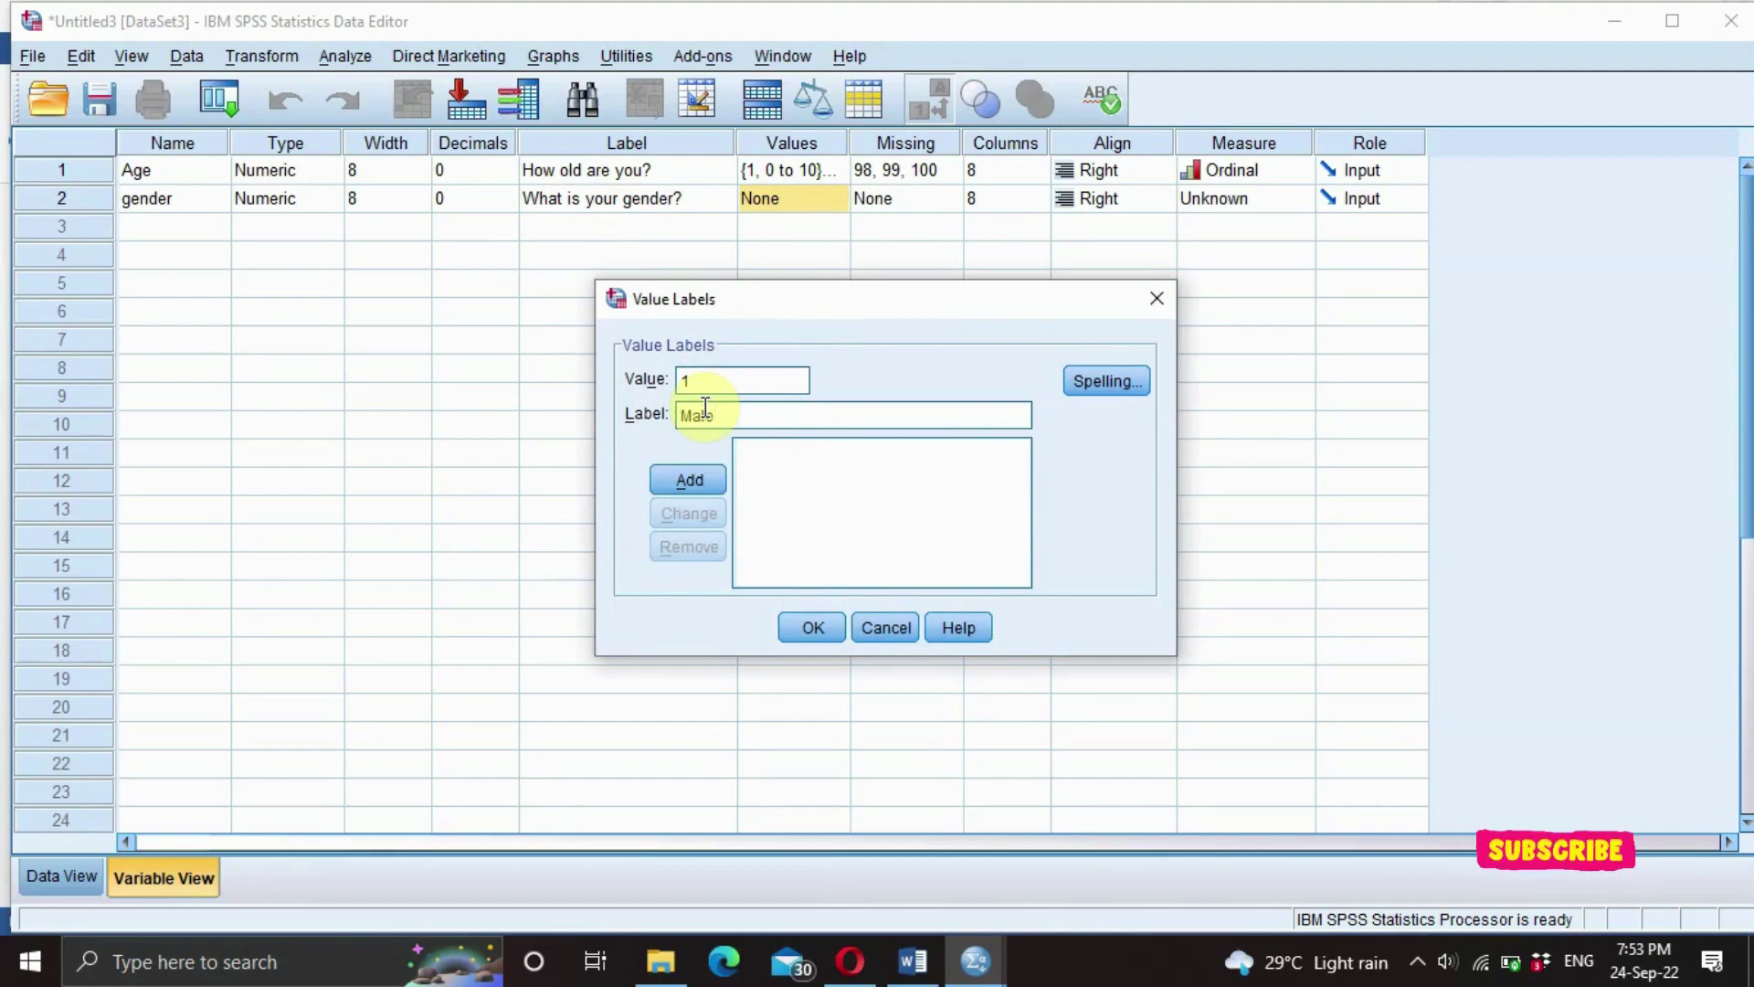
click(683, 479)
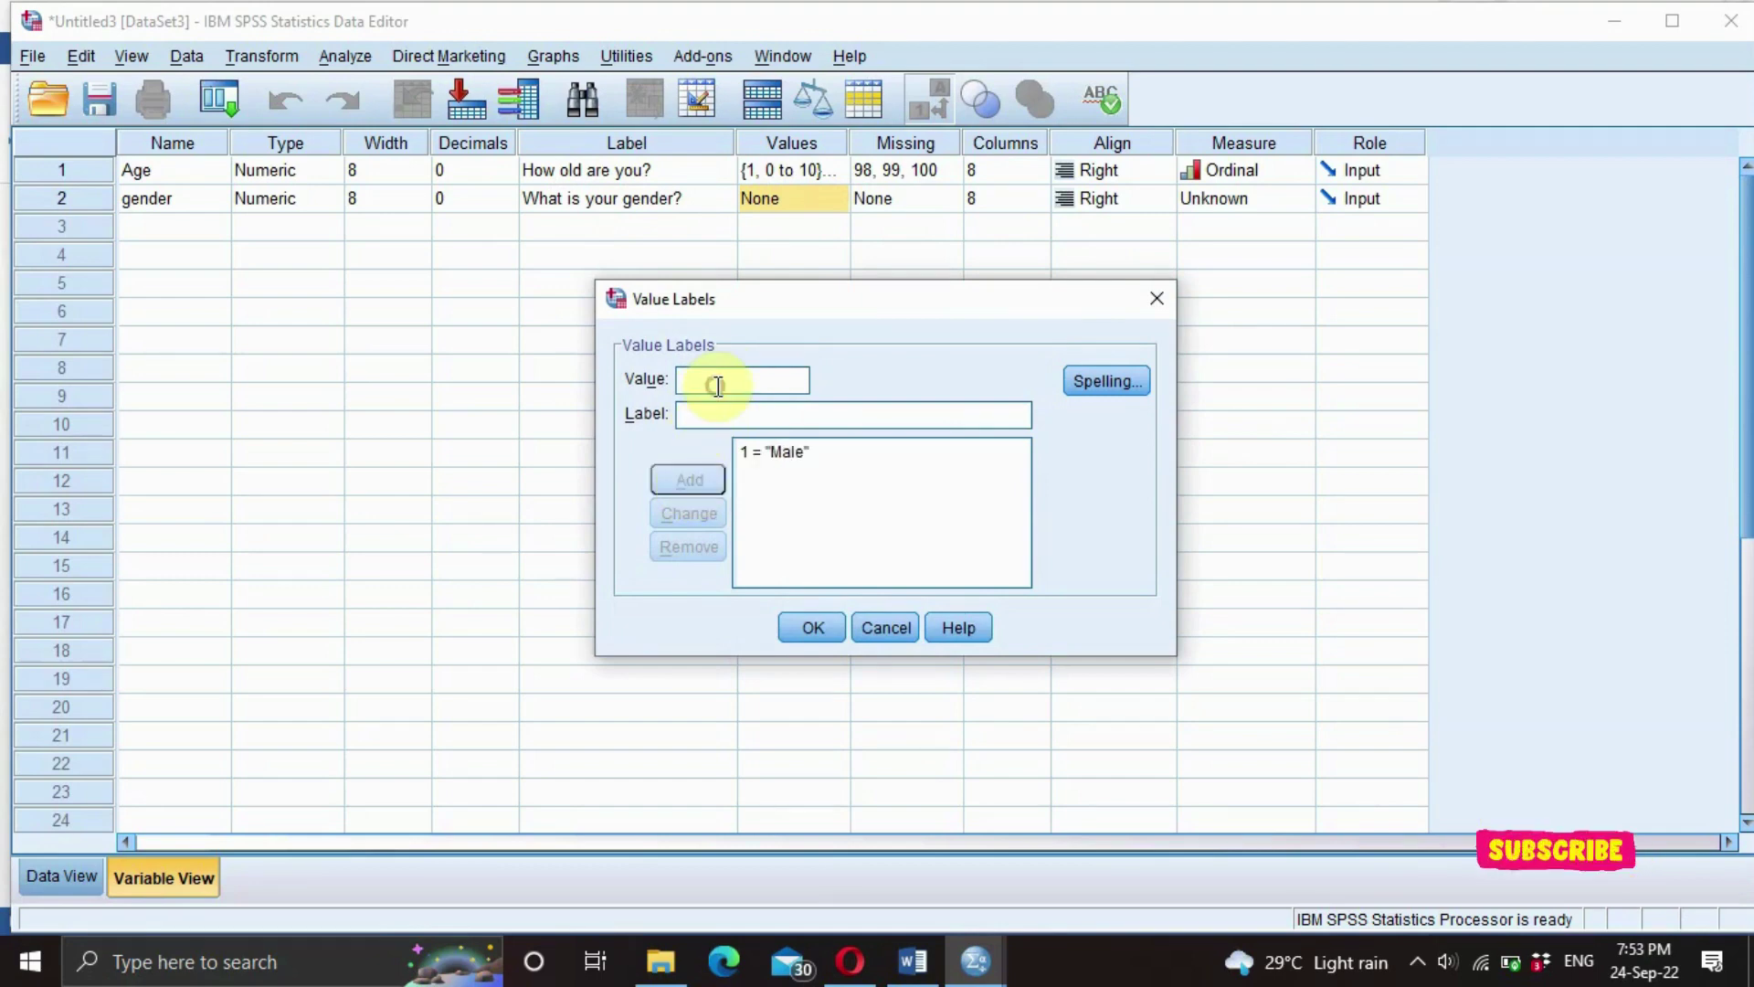
Add the value label 2 = "Female" and apply the value labels to the gender variable.
click(712, 412)
text(Female)
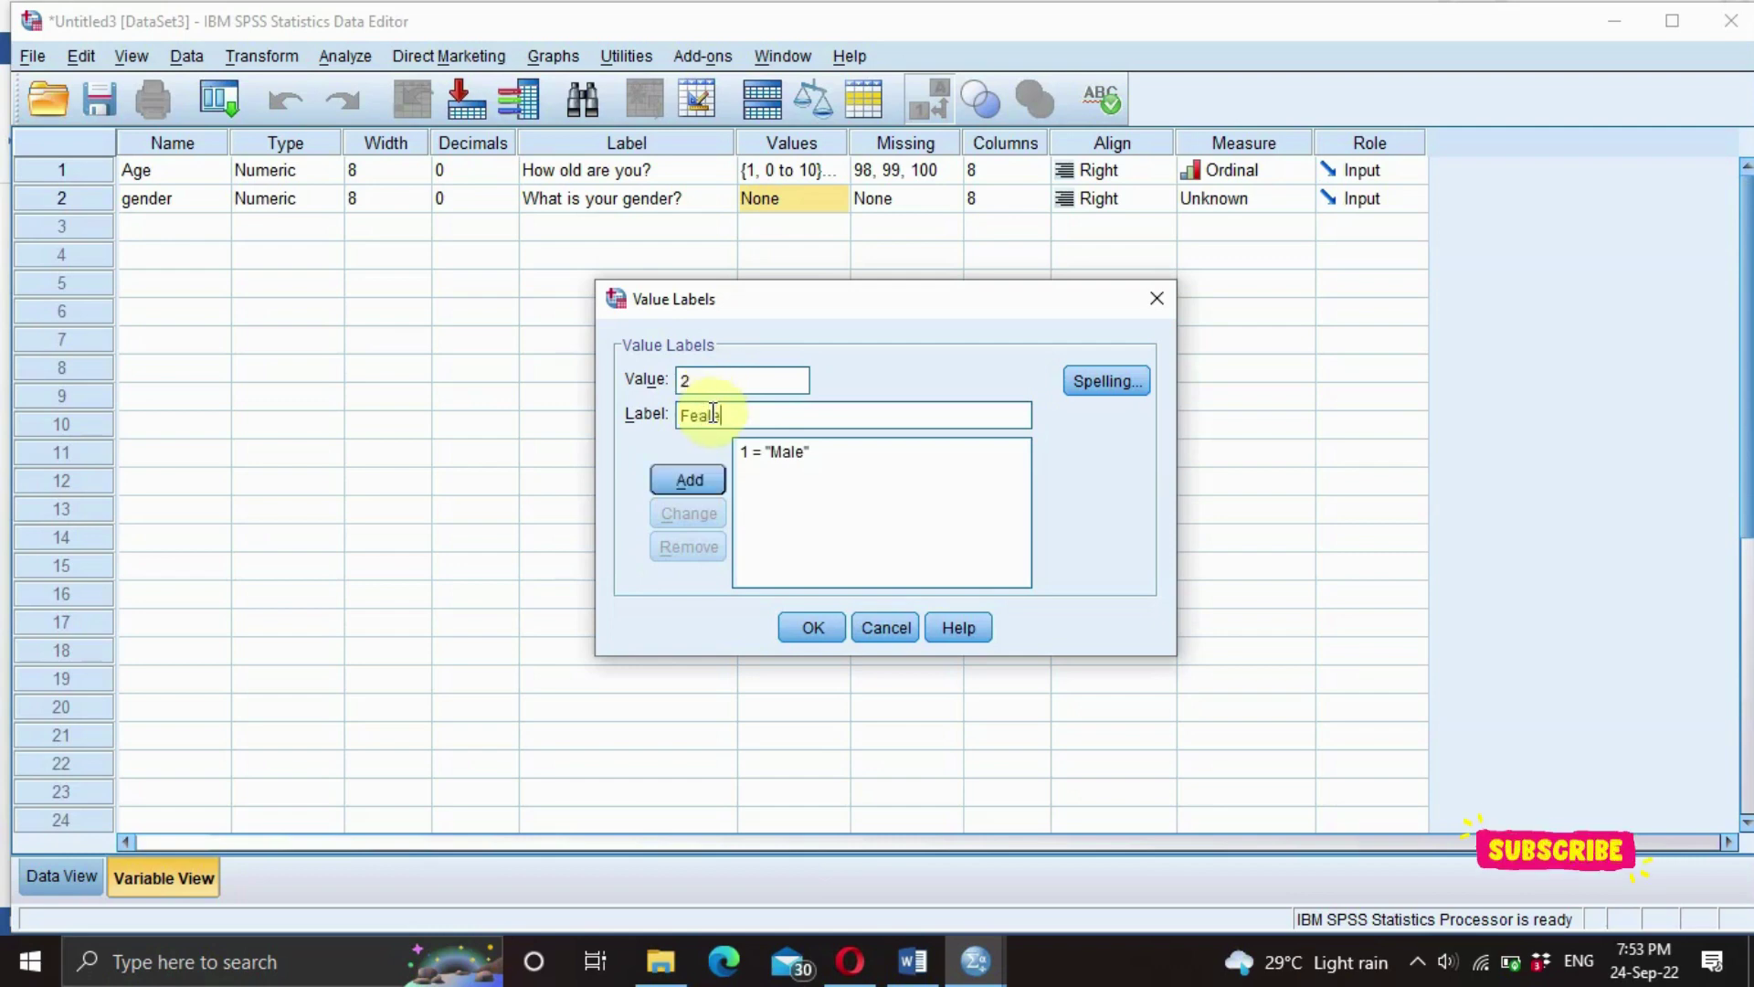
key(BackSpace)
key(BackSpace)
key(BackSpace)
text(male)
key(BackSpace)
key(BackSpace)
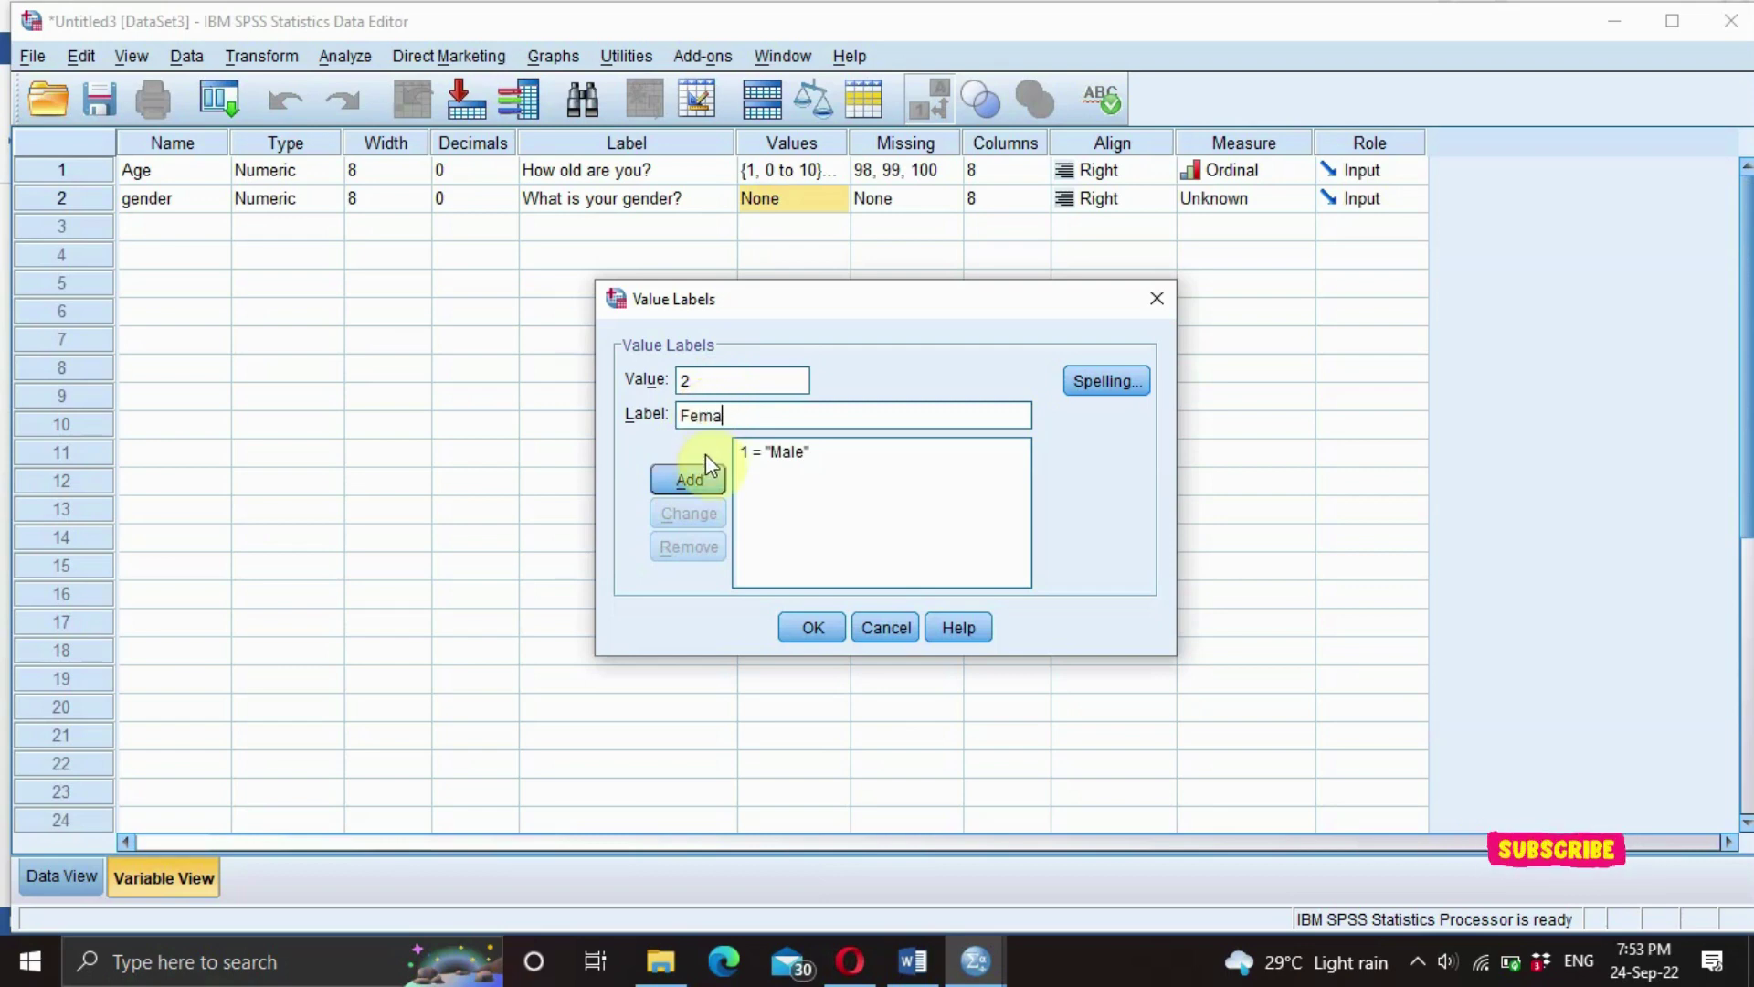
text(le)
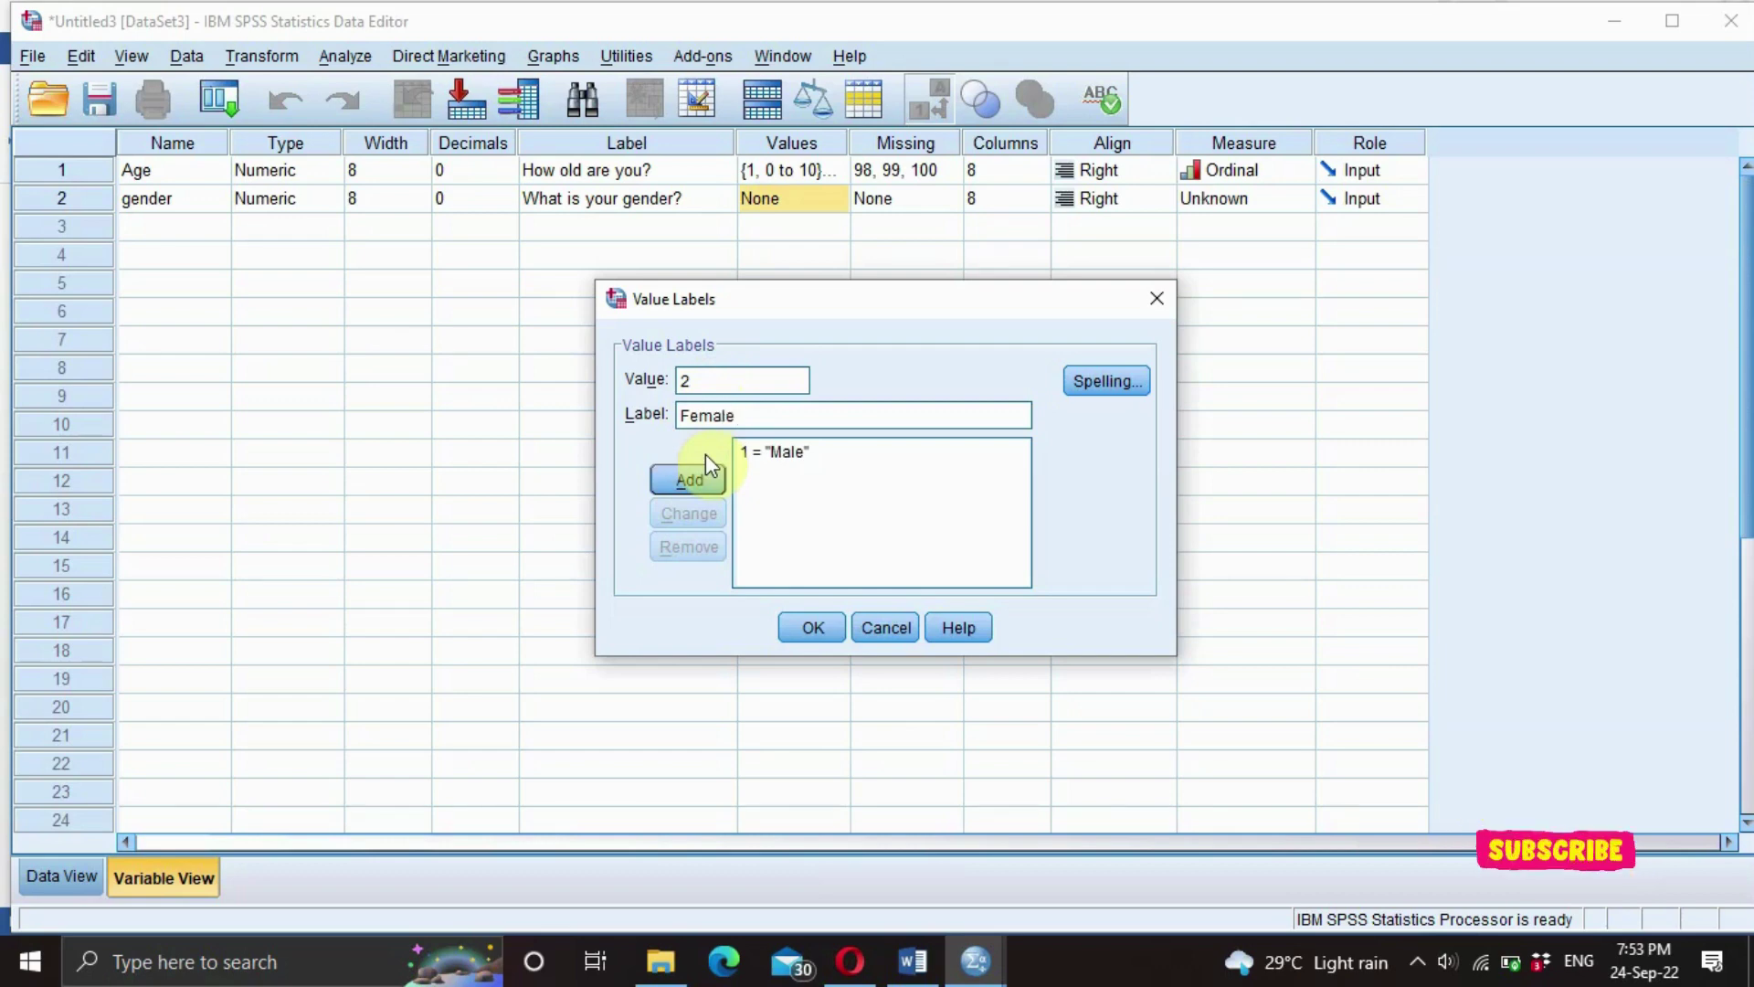
click(704, 485)
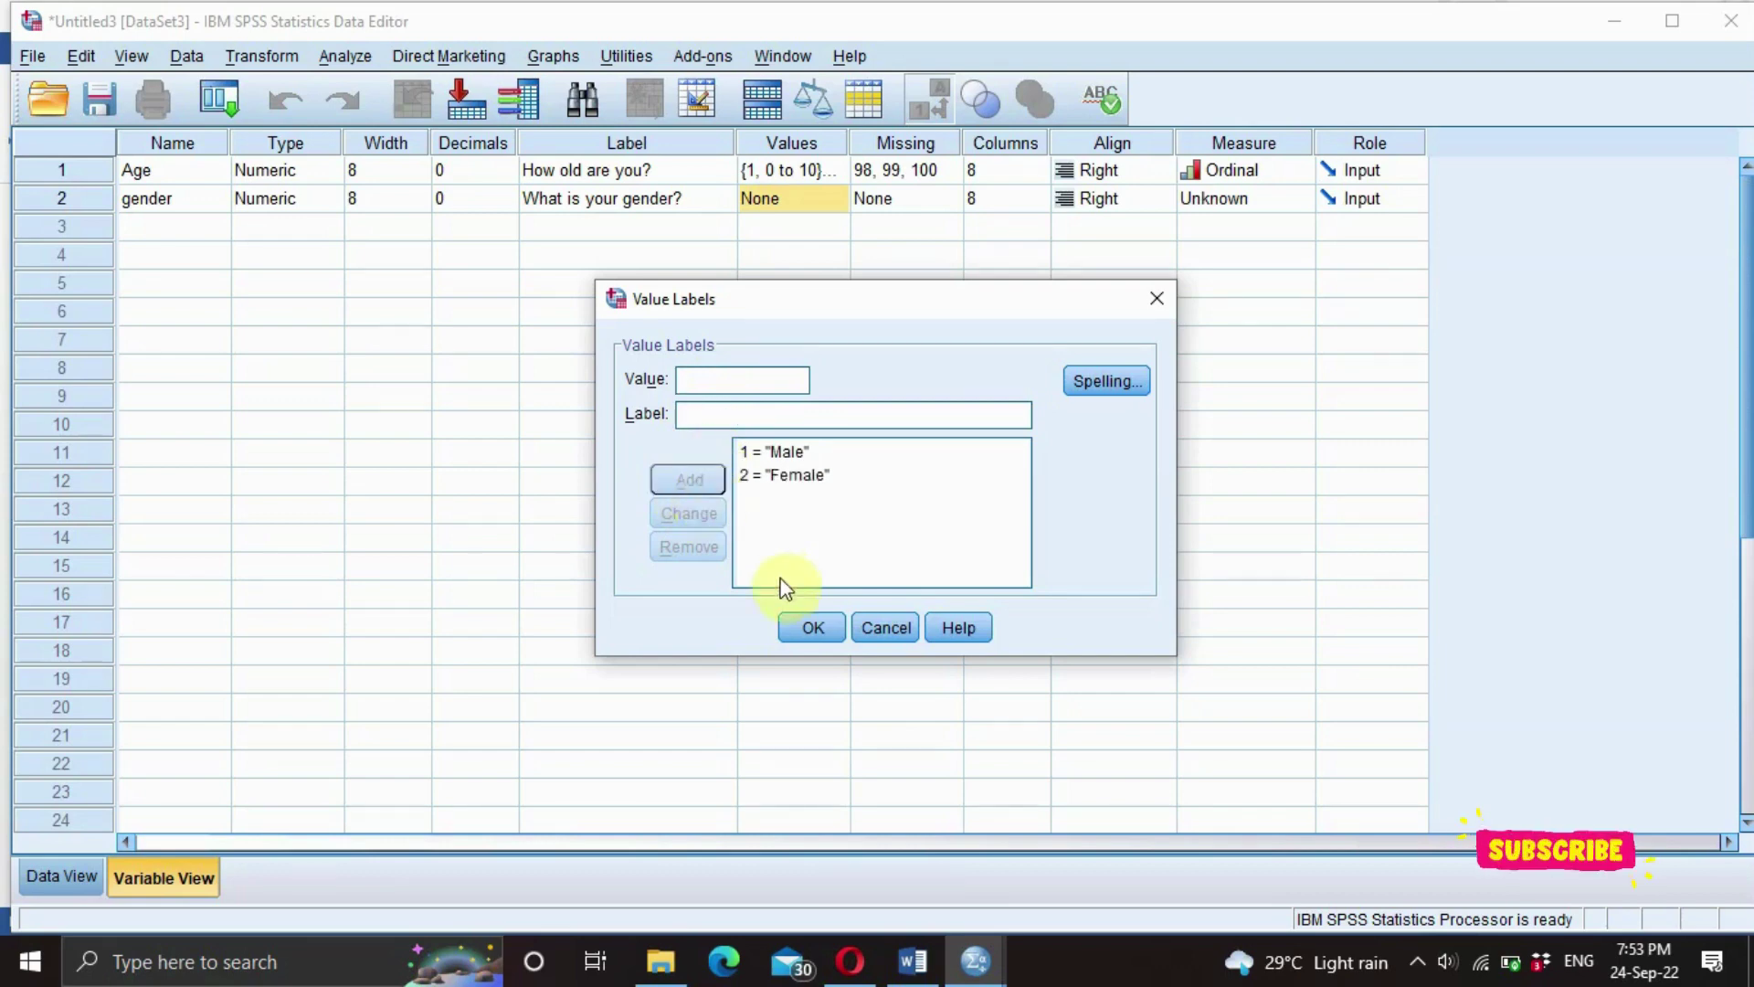
click(790, 625)
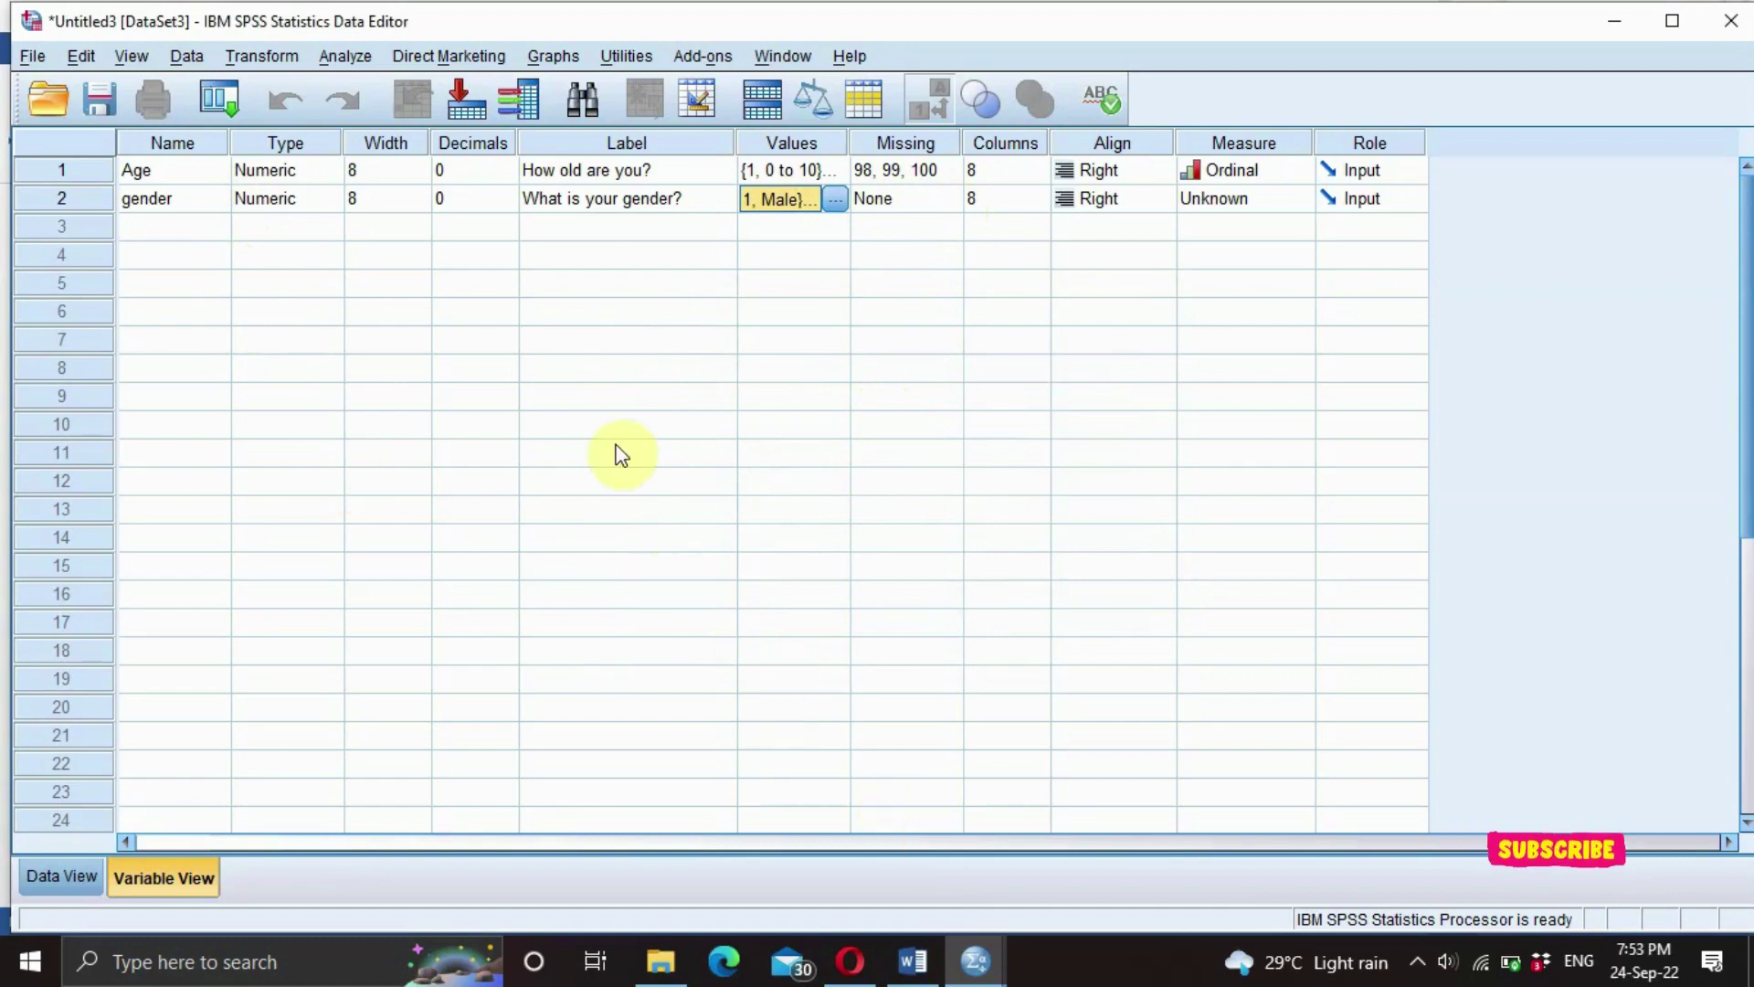
Switch to the GEOG326.sav dataset and compare its variables with the questions in the Word questionnaire.
click(974, 959)
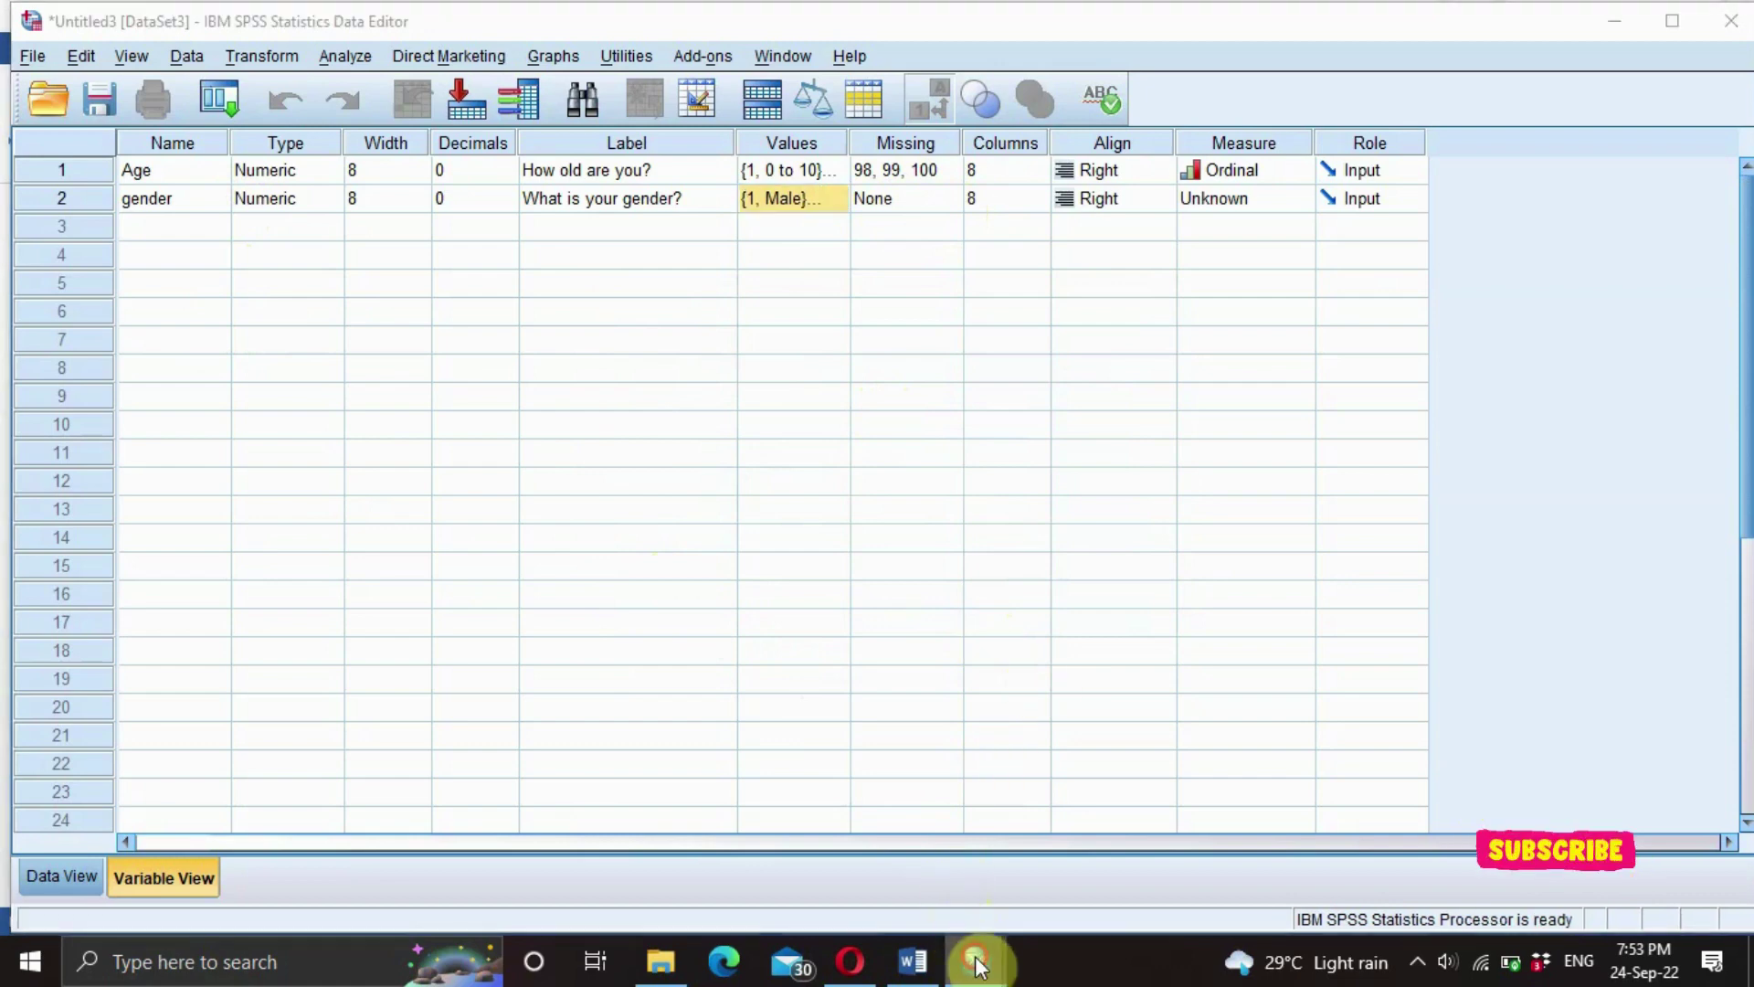
click(1014, 879)
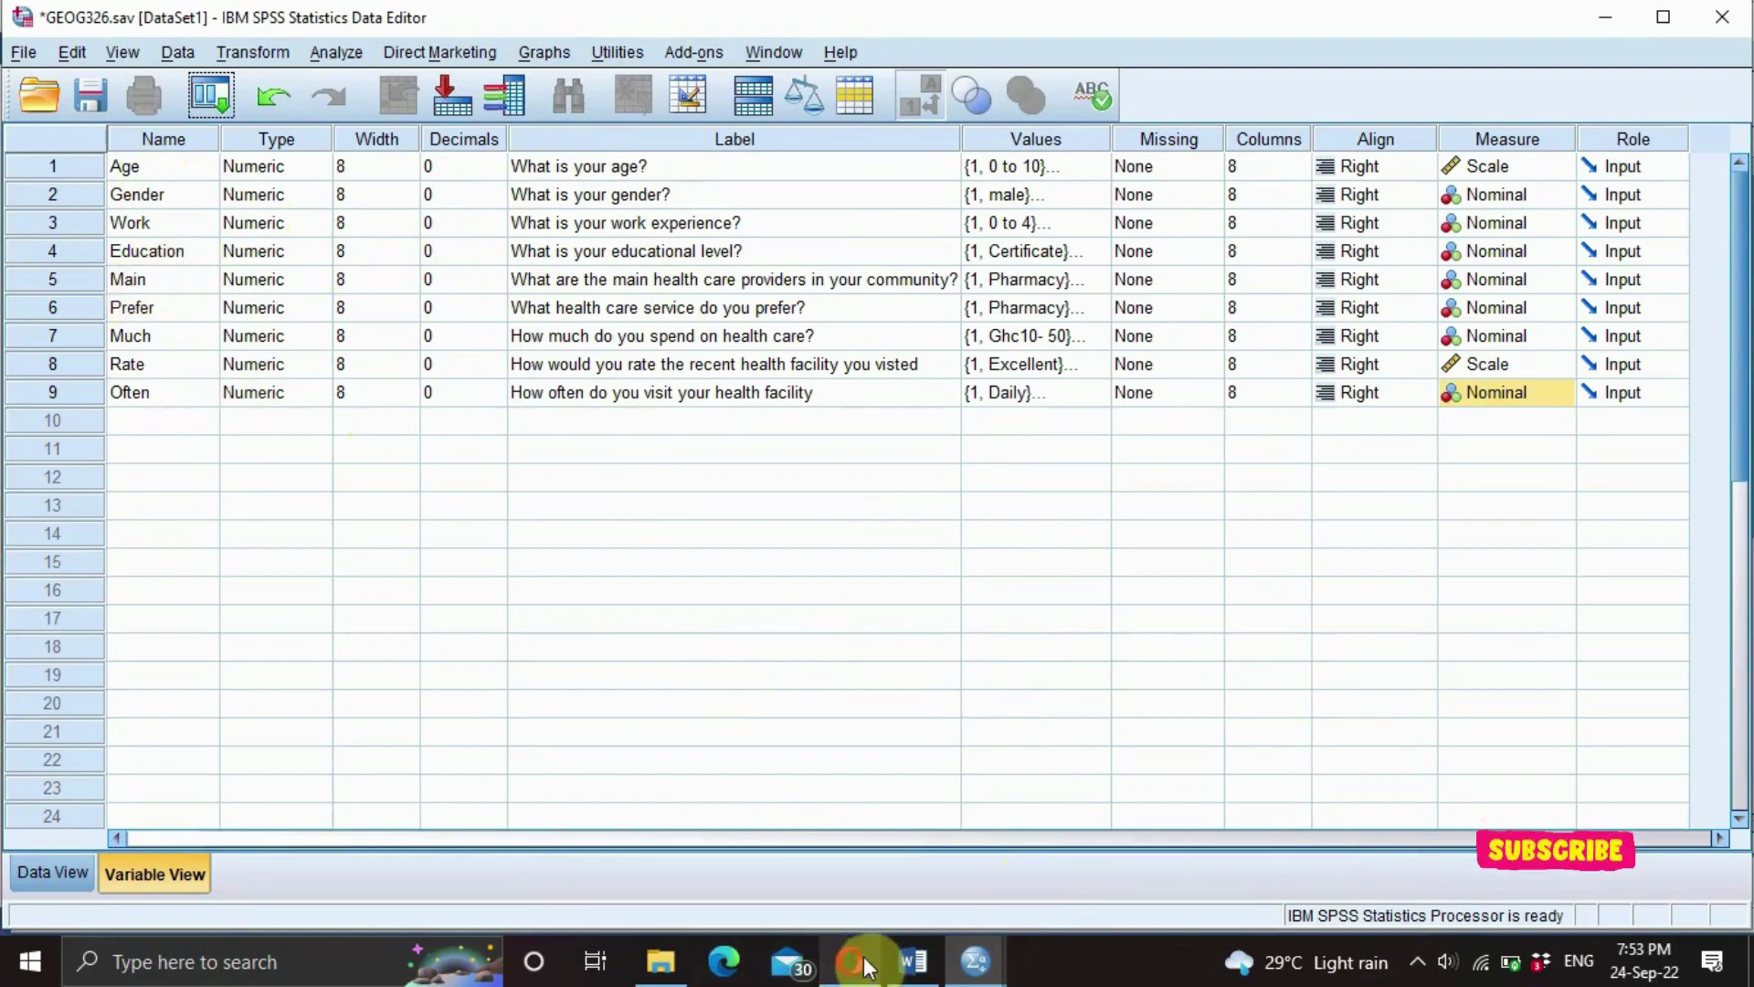
click(906, 964)
scroll(862, 810, down, 5)
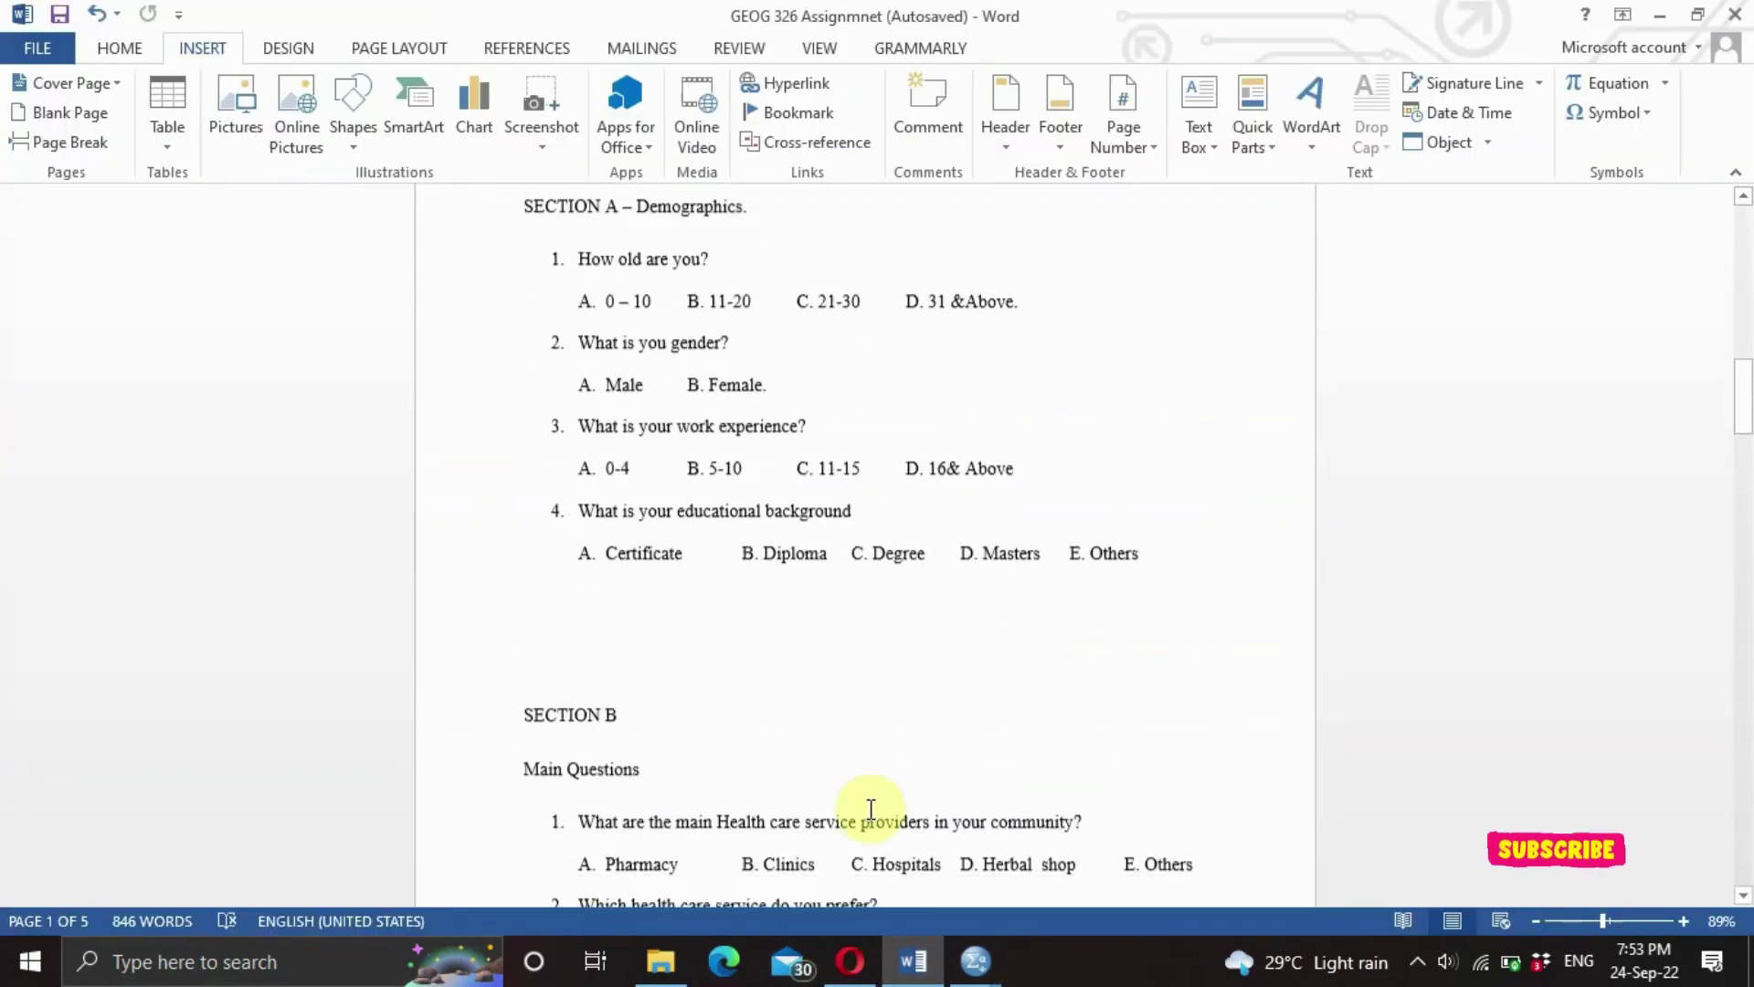
scroll(871, 810, down, 2)
scroll(868, 815, up, 4)
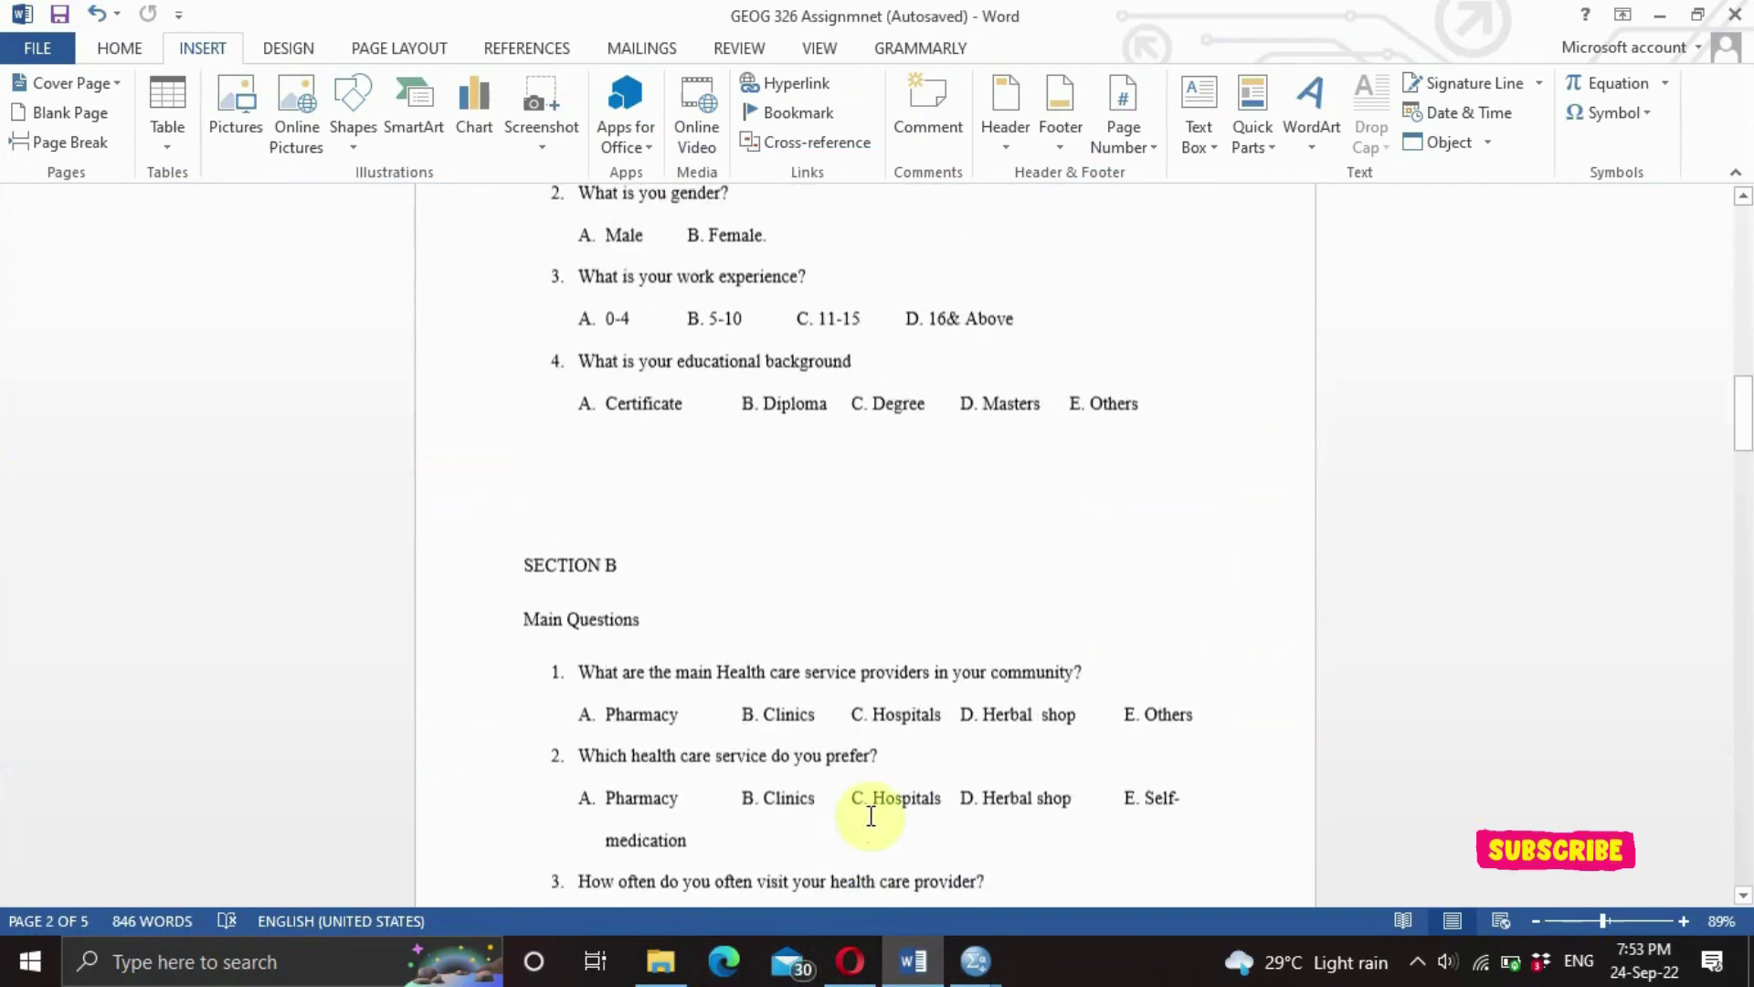
scroll(871, 815, up, 1)
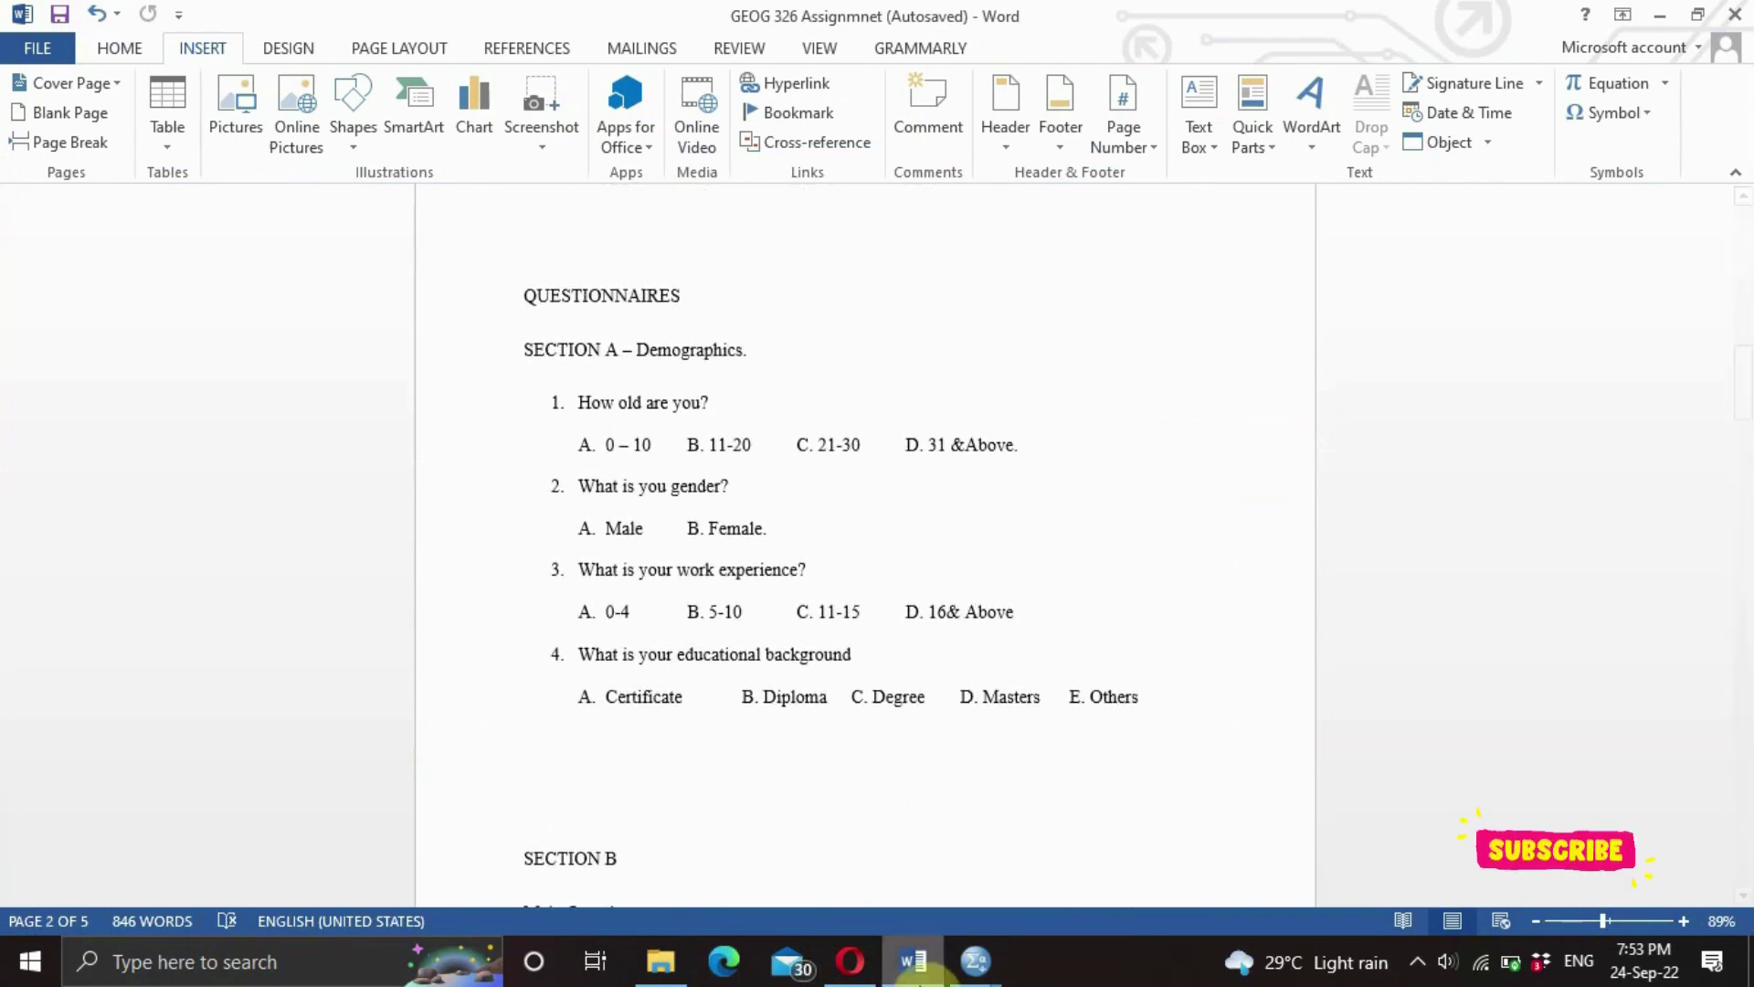
click(914, 964)
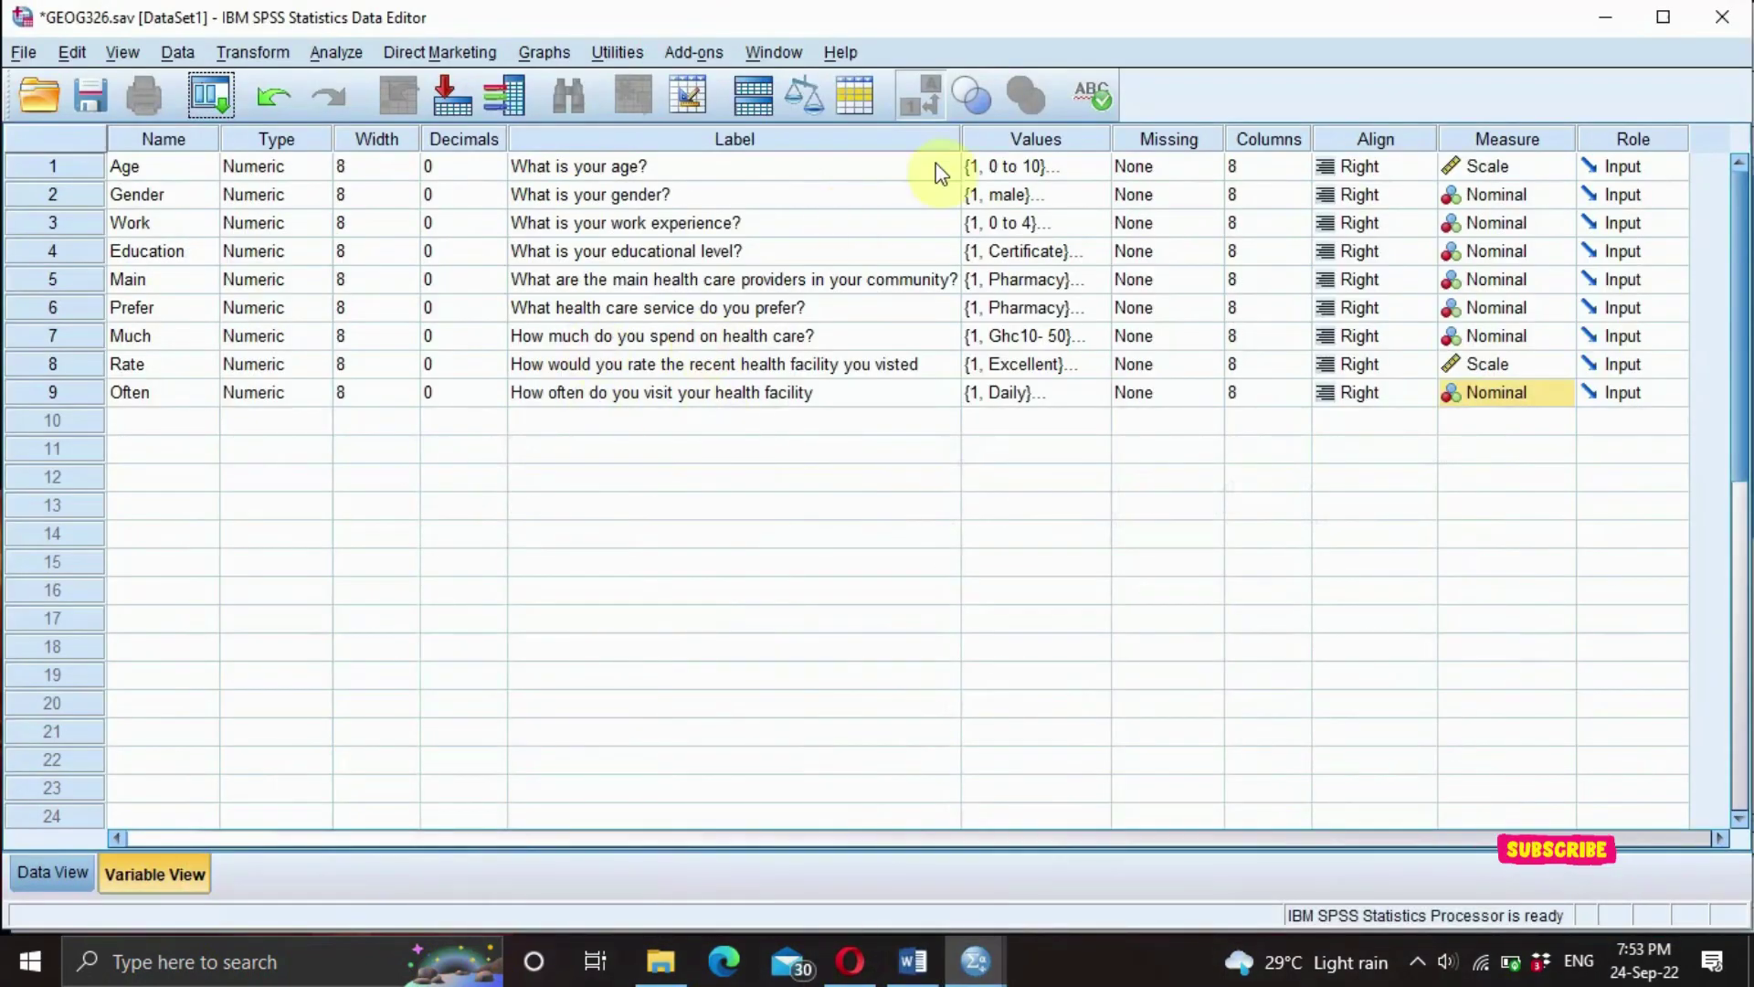
Review the value labels defined for the Prefer and Much variables.
click(1028, 311)
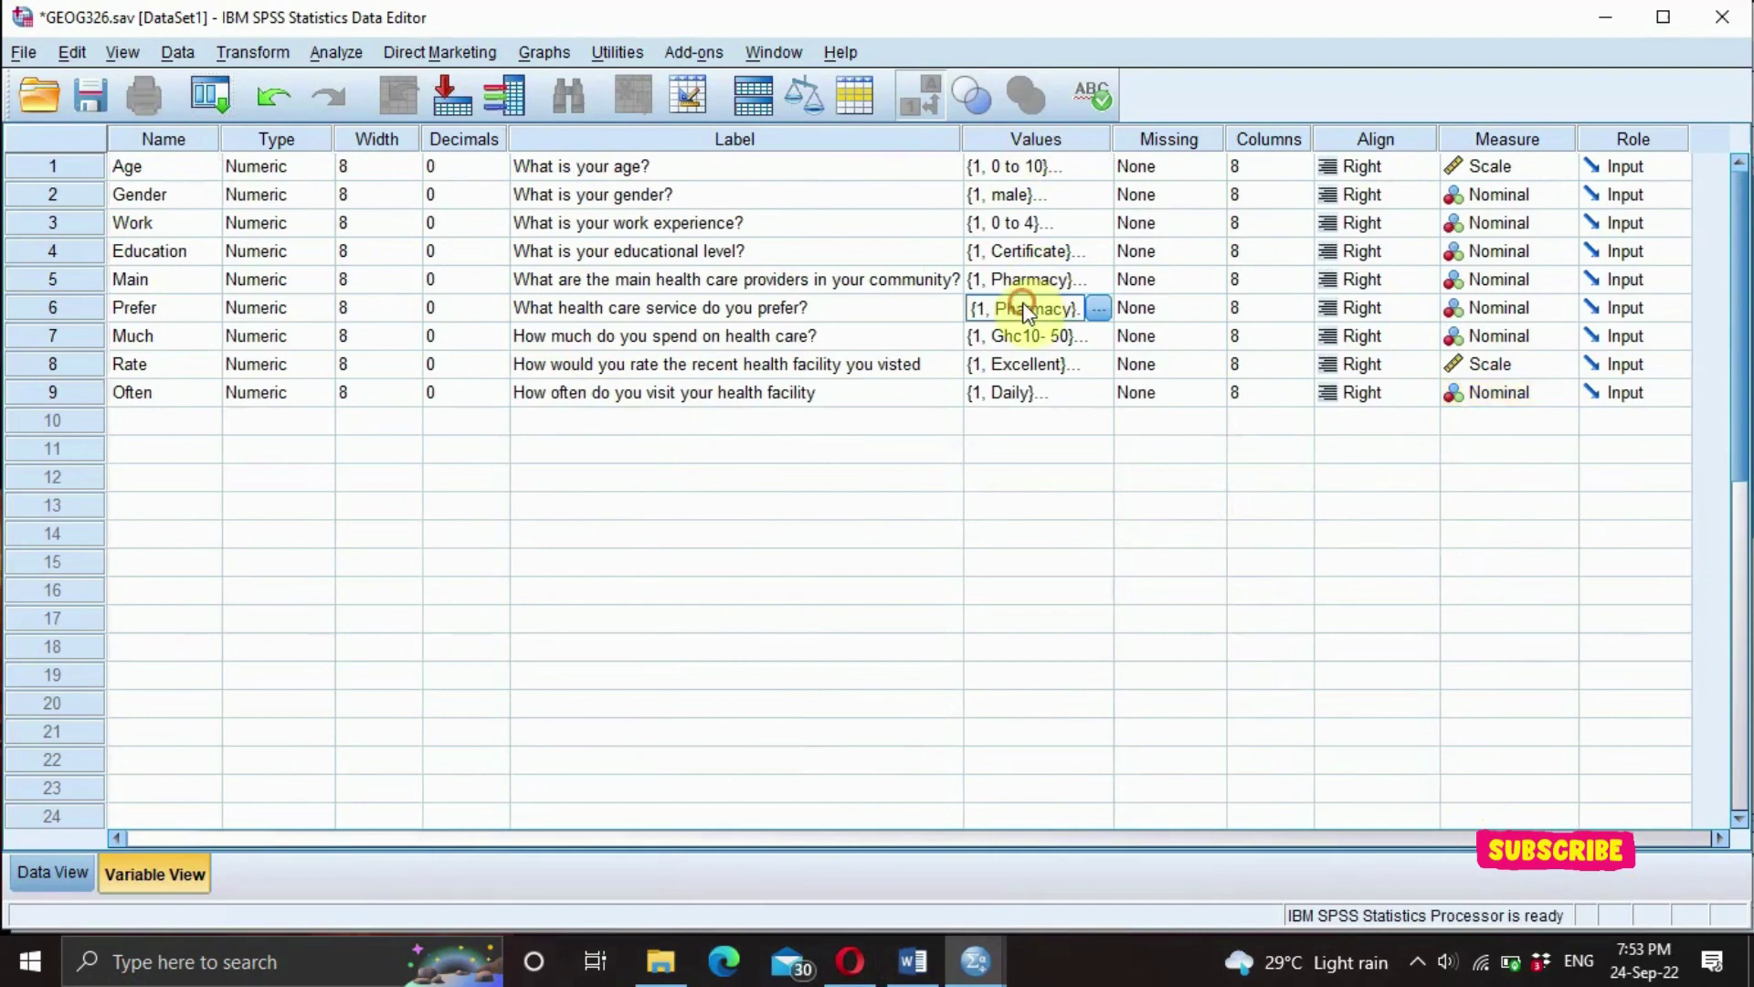
click(1096, 308)
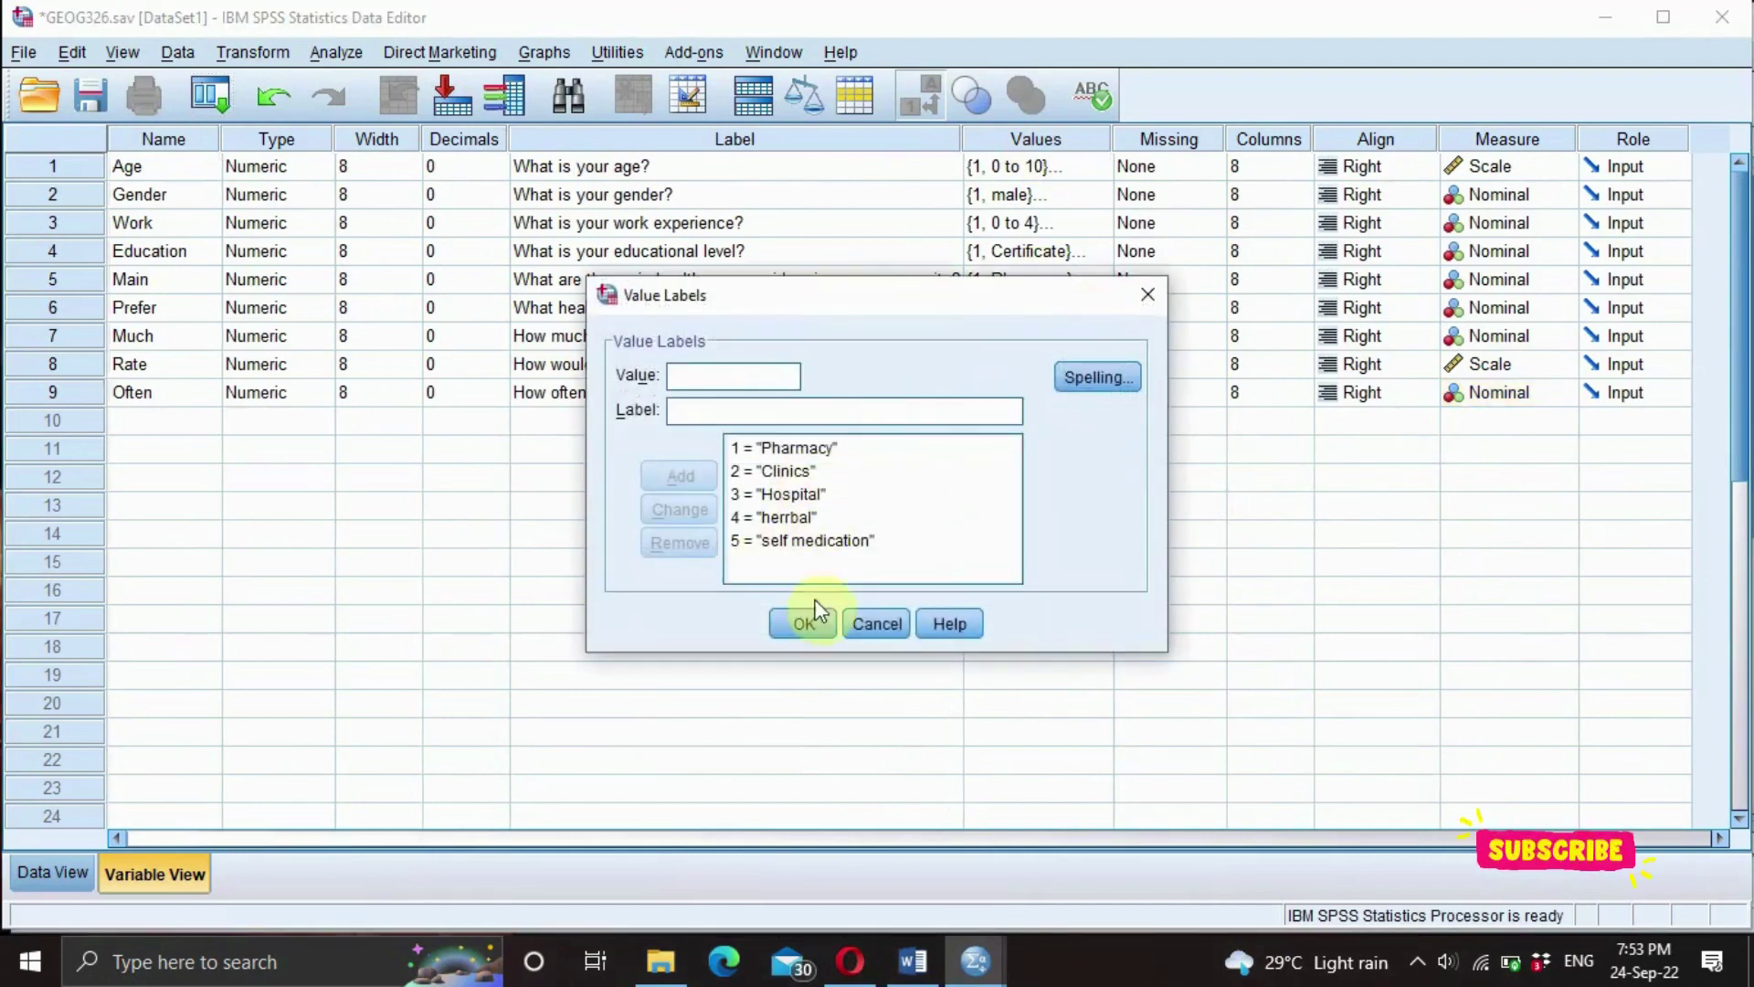
click(801, 621)
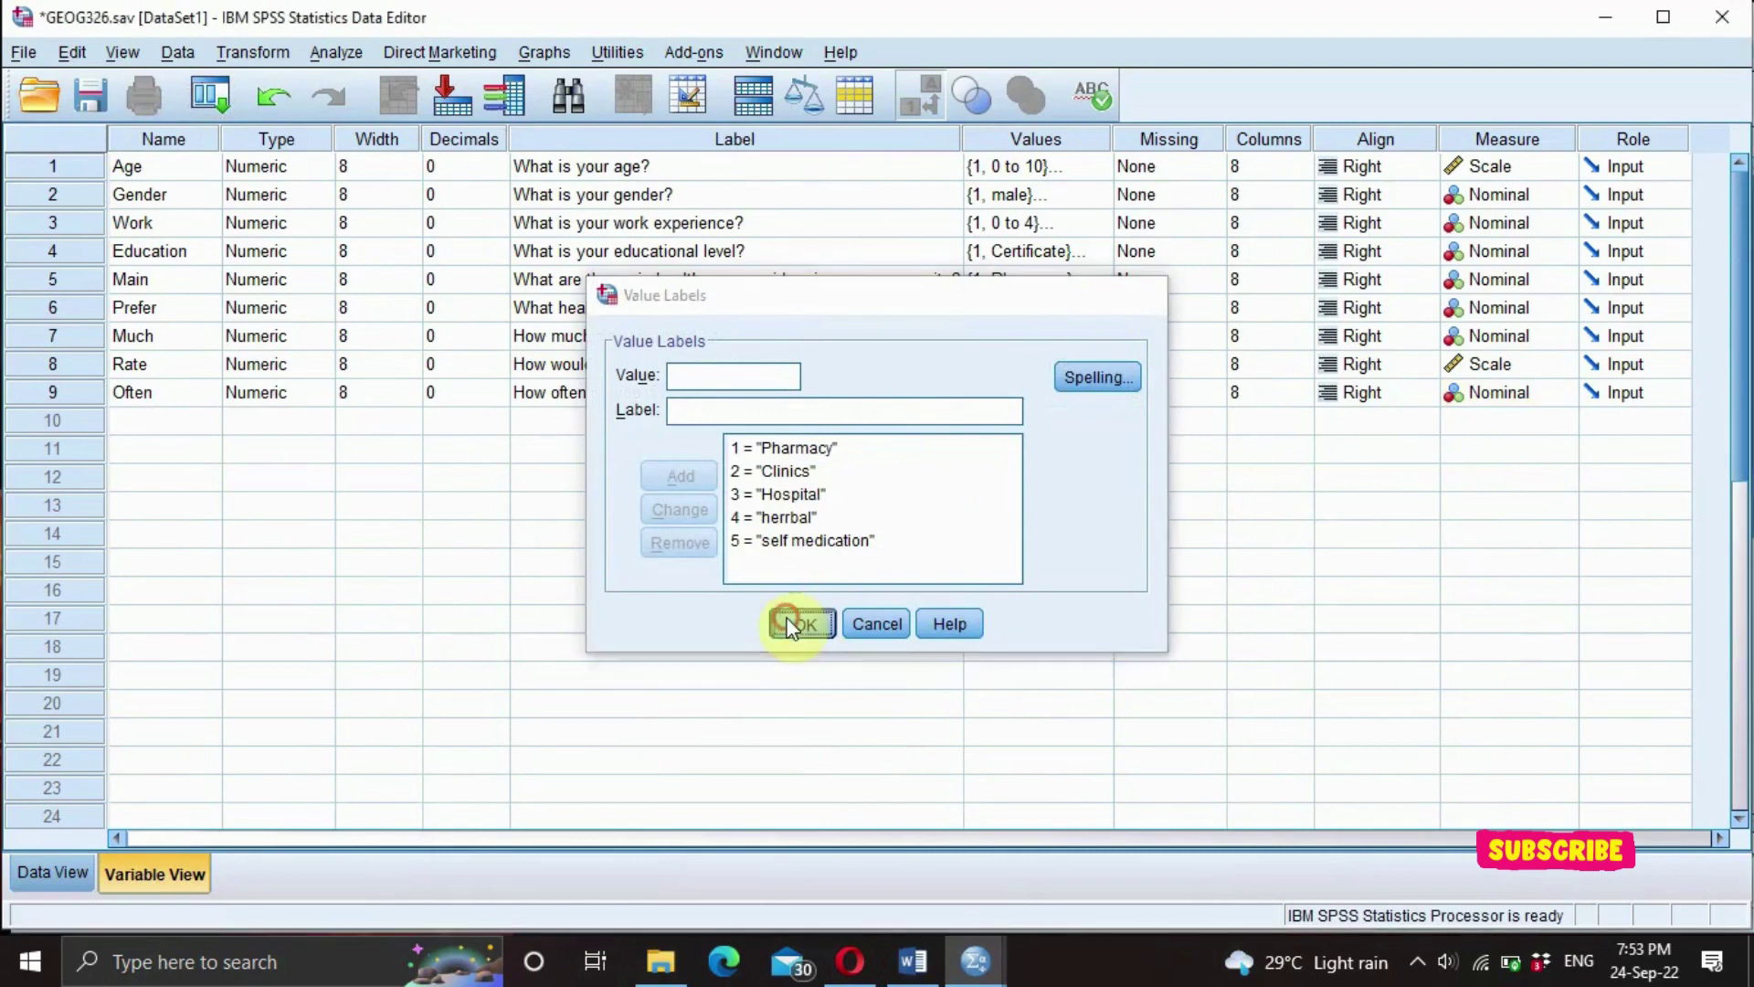
click(1042, 336)
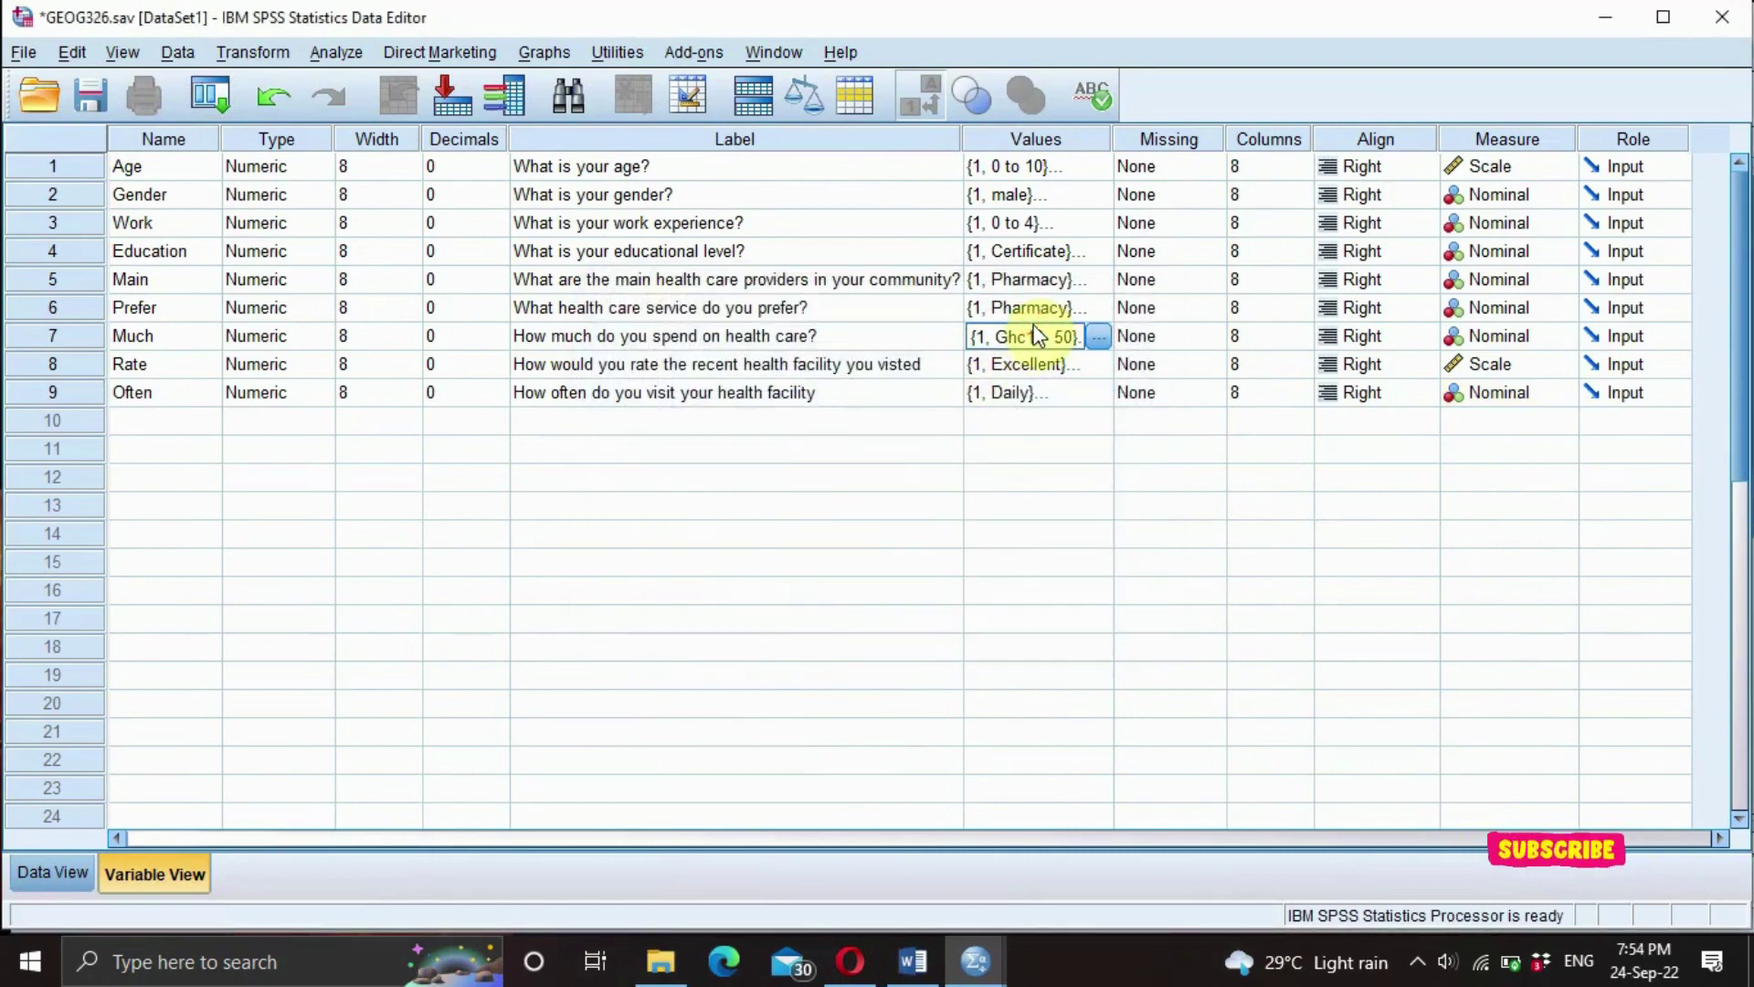
click(1098, 336)
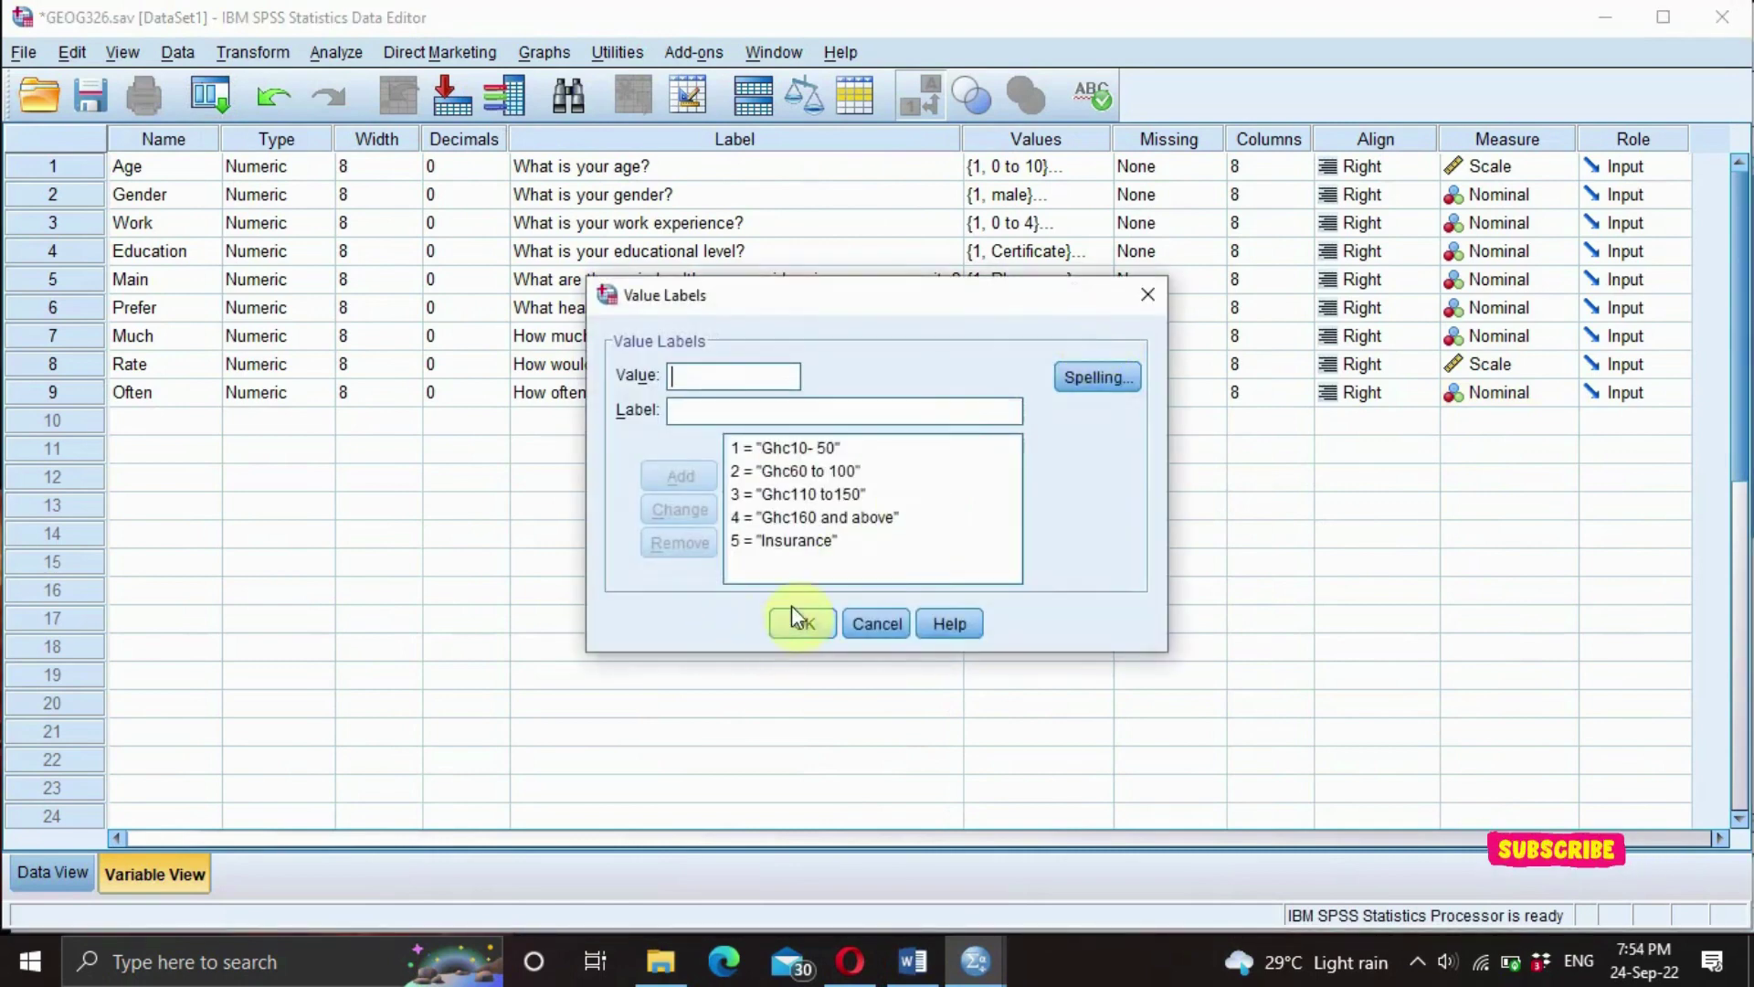
click(801, 623)
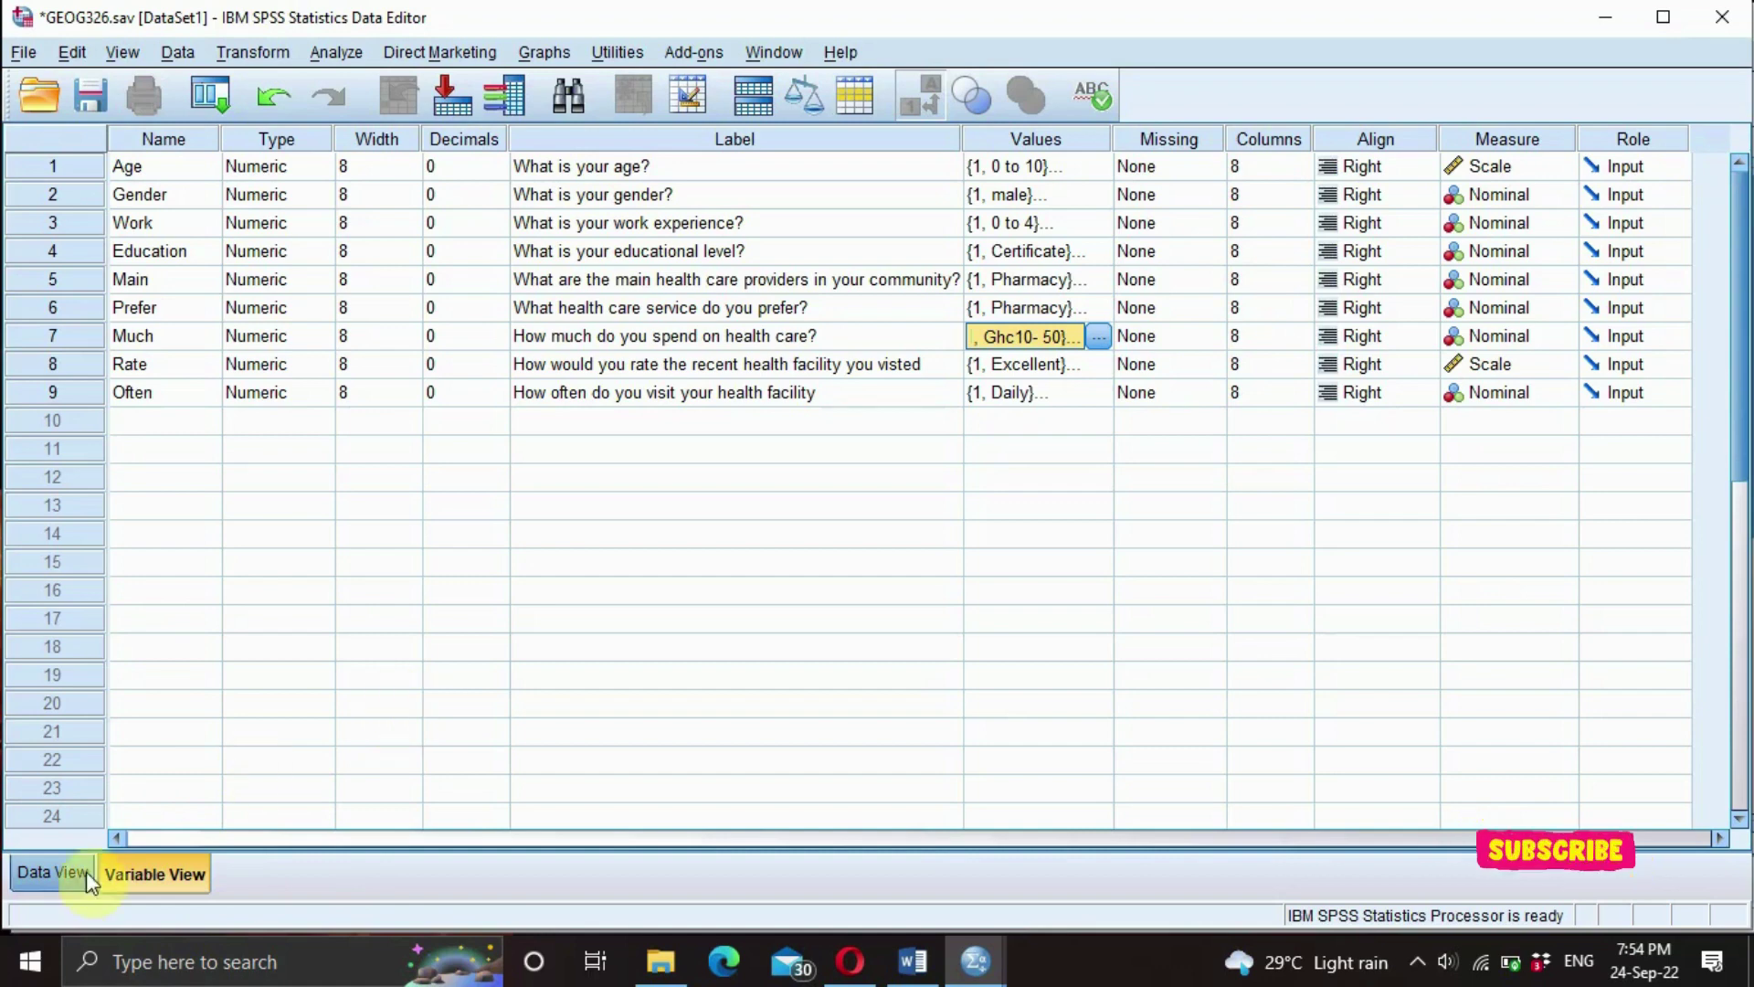
Switch from the variable definitions to the data grid and enter 11 to 20 as the first case's Age.
click(53, 872)
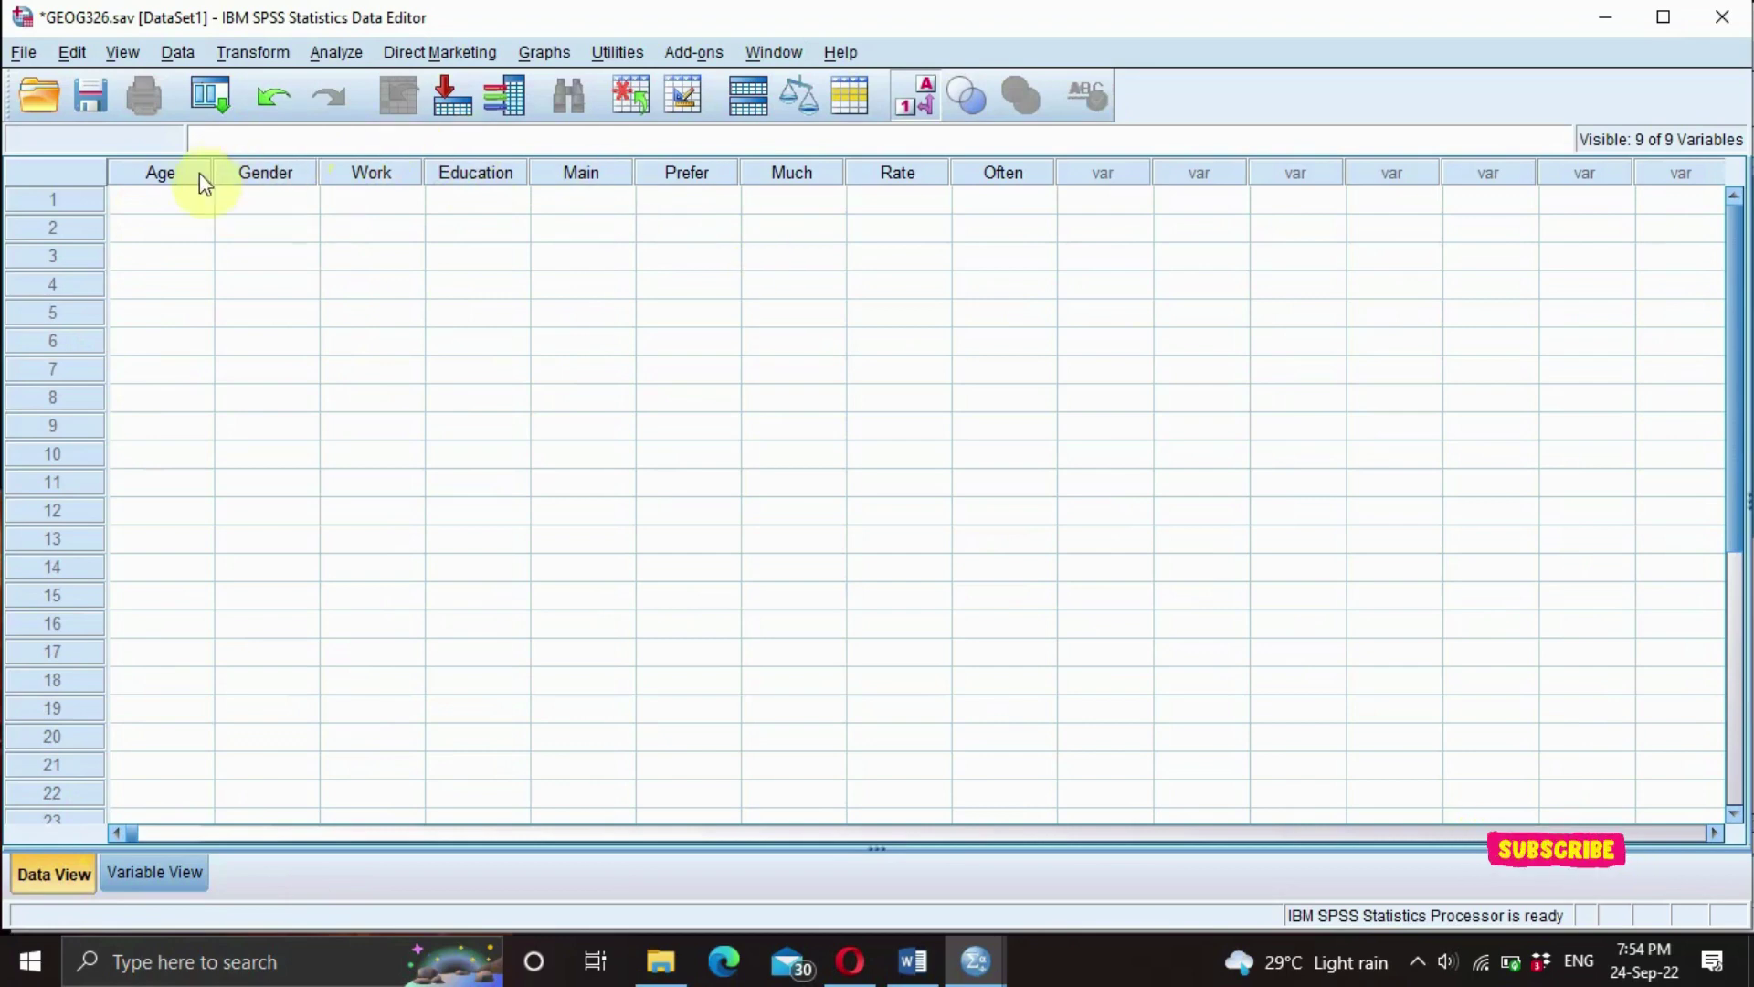
click(911, 961)
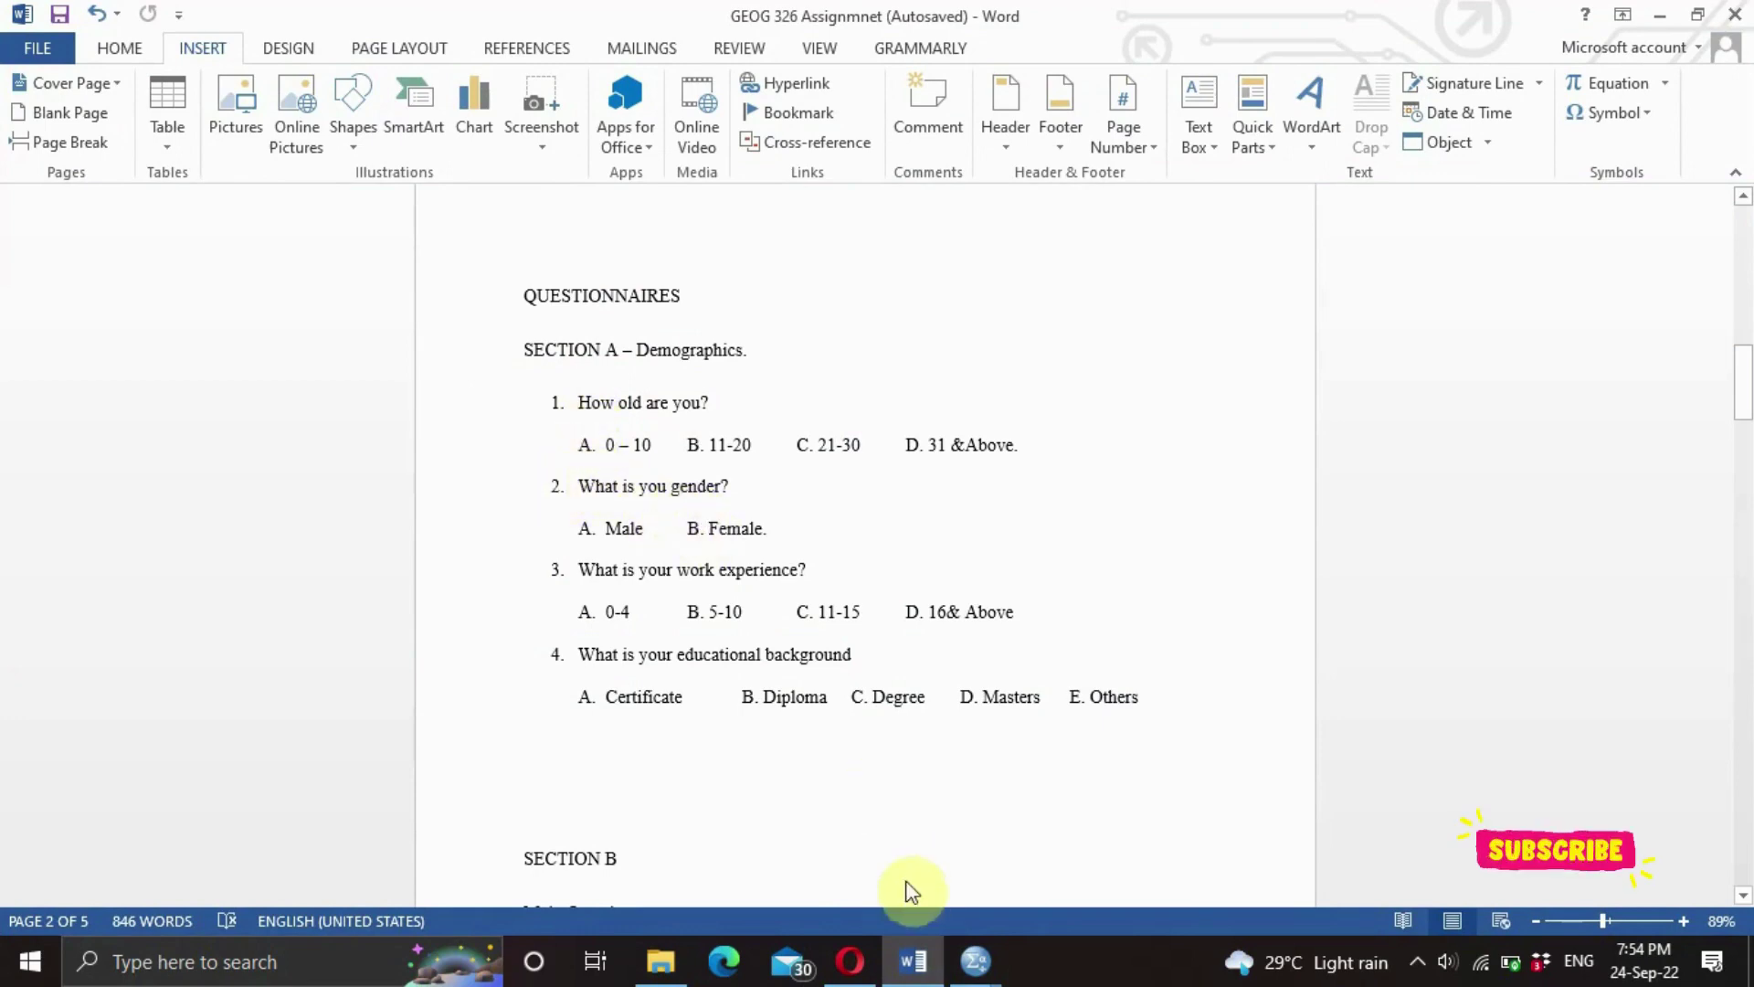
click(912, 957)
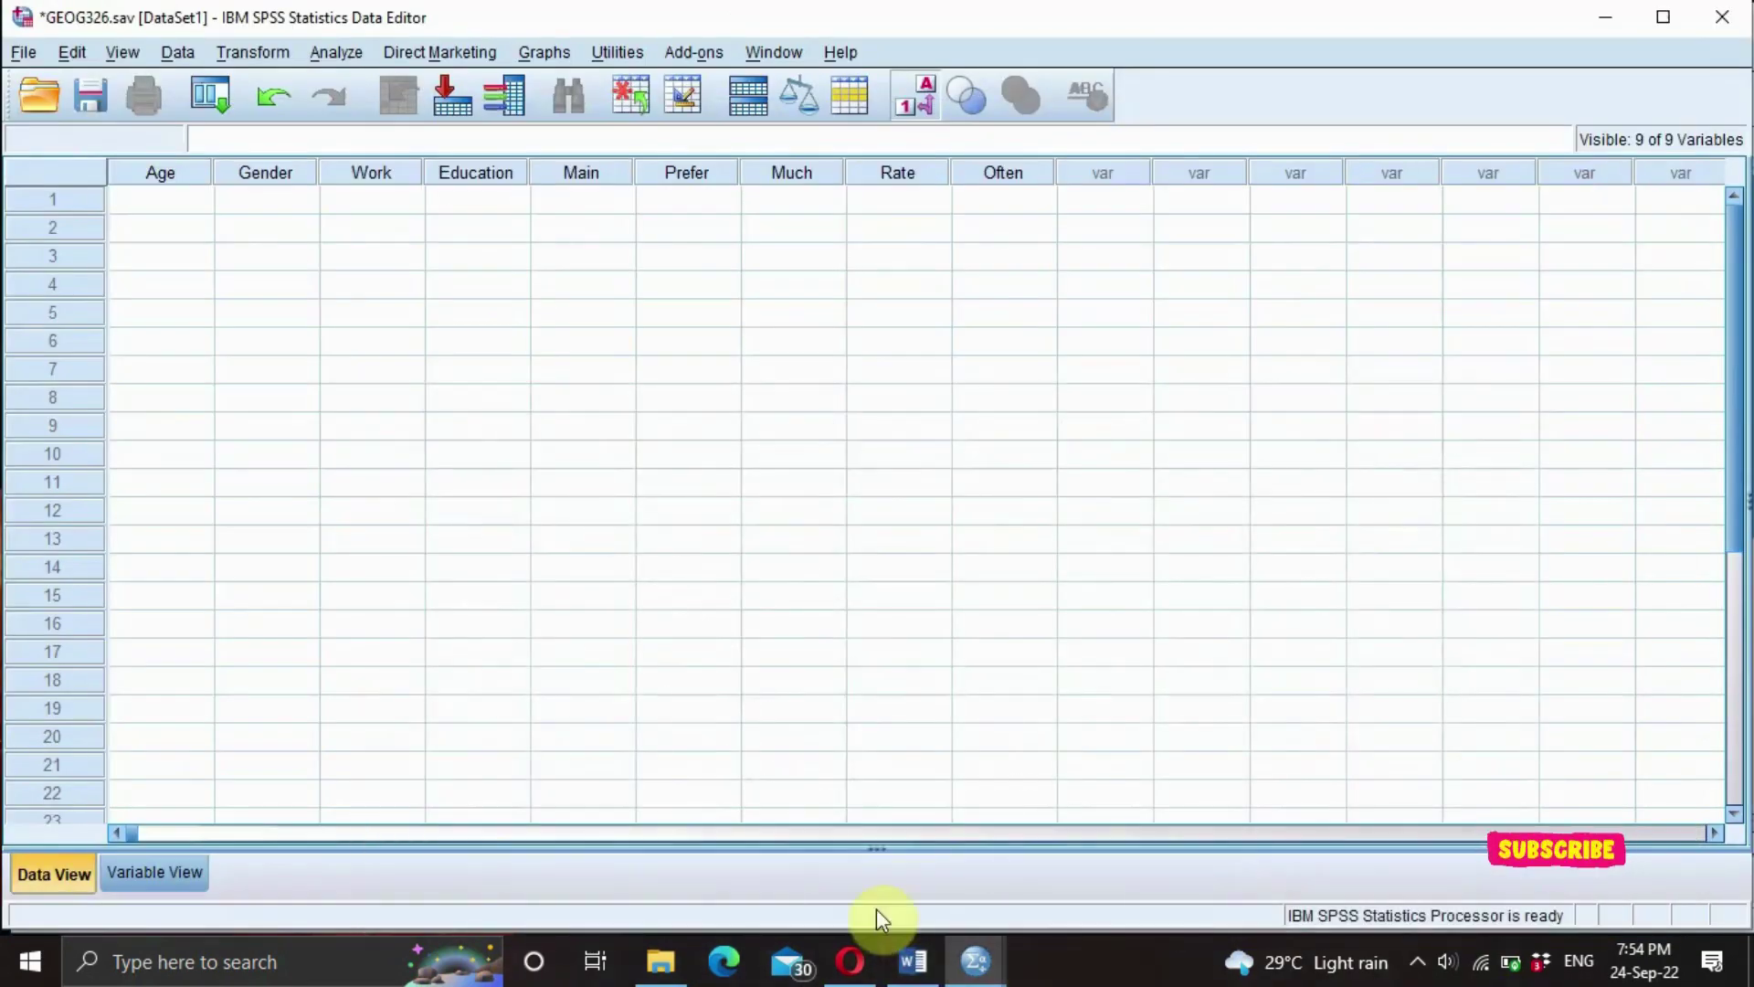
click(159, 201)
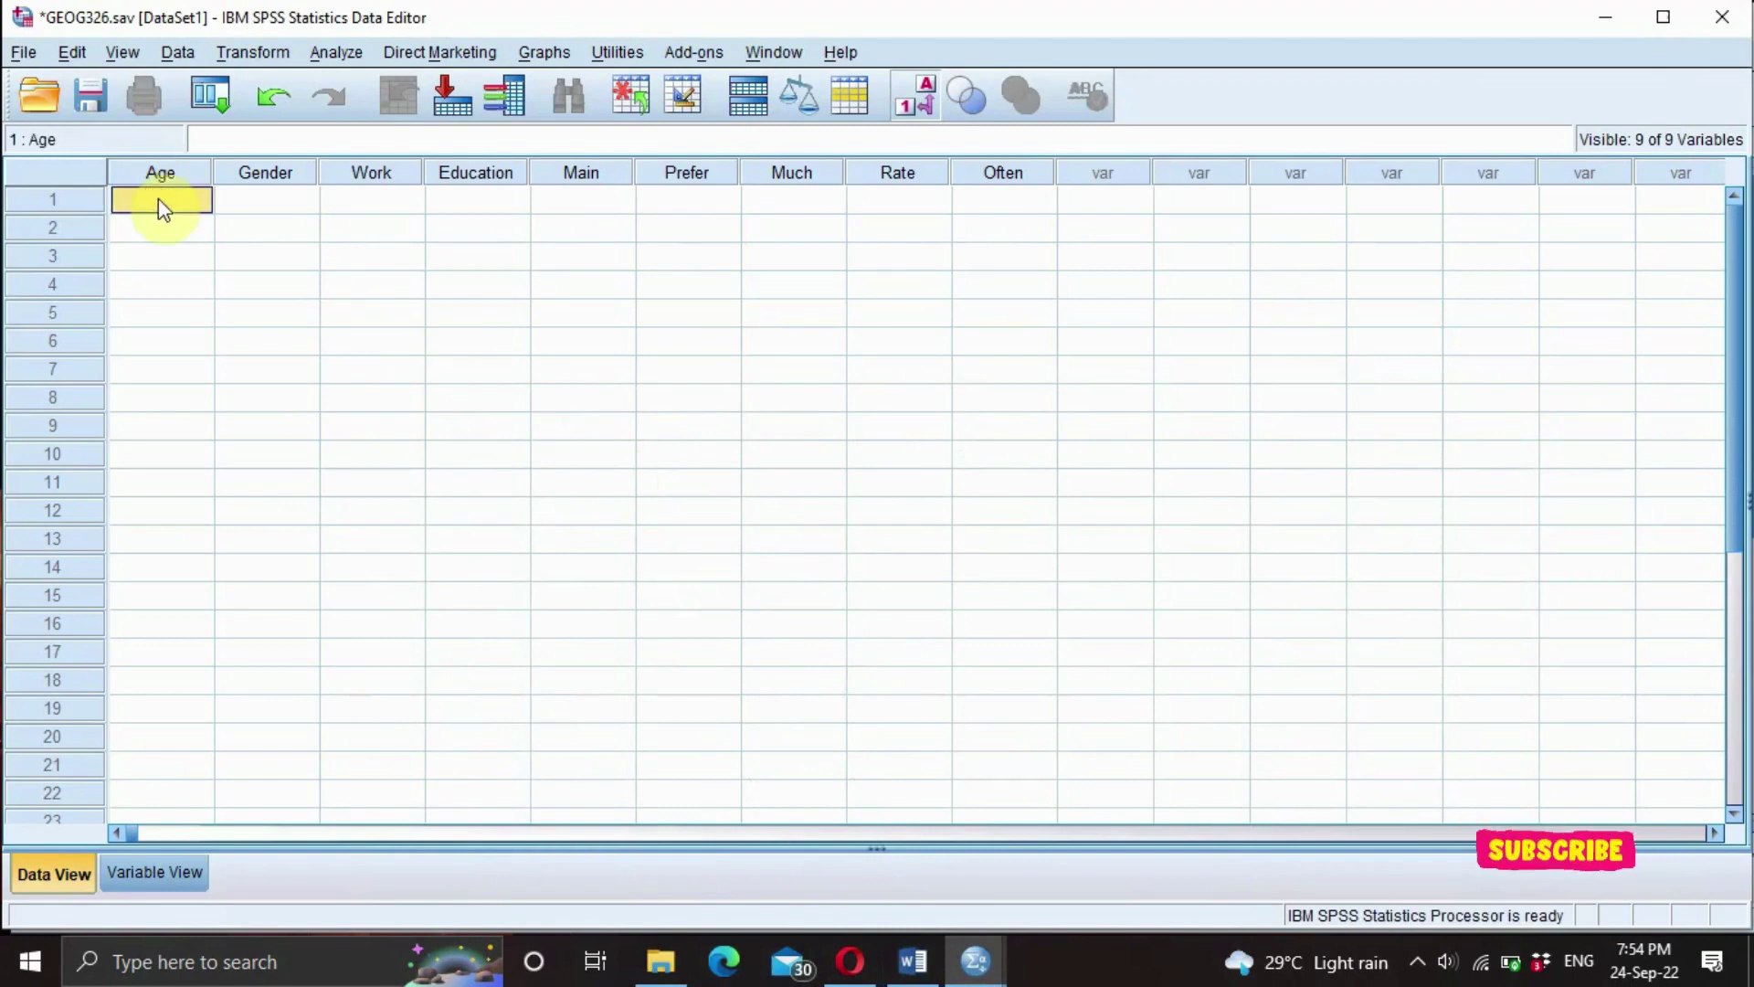
double_click(159, 200)
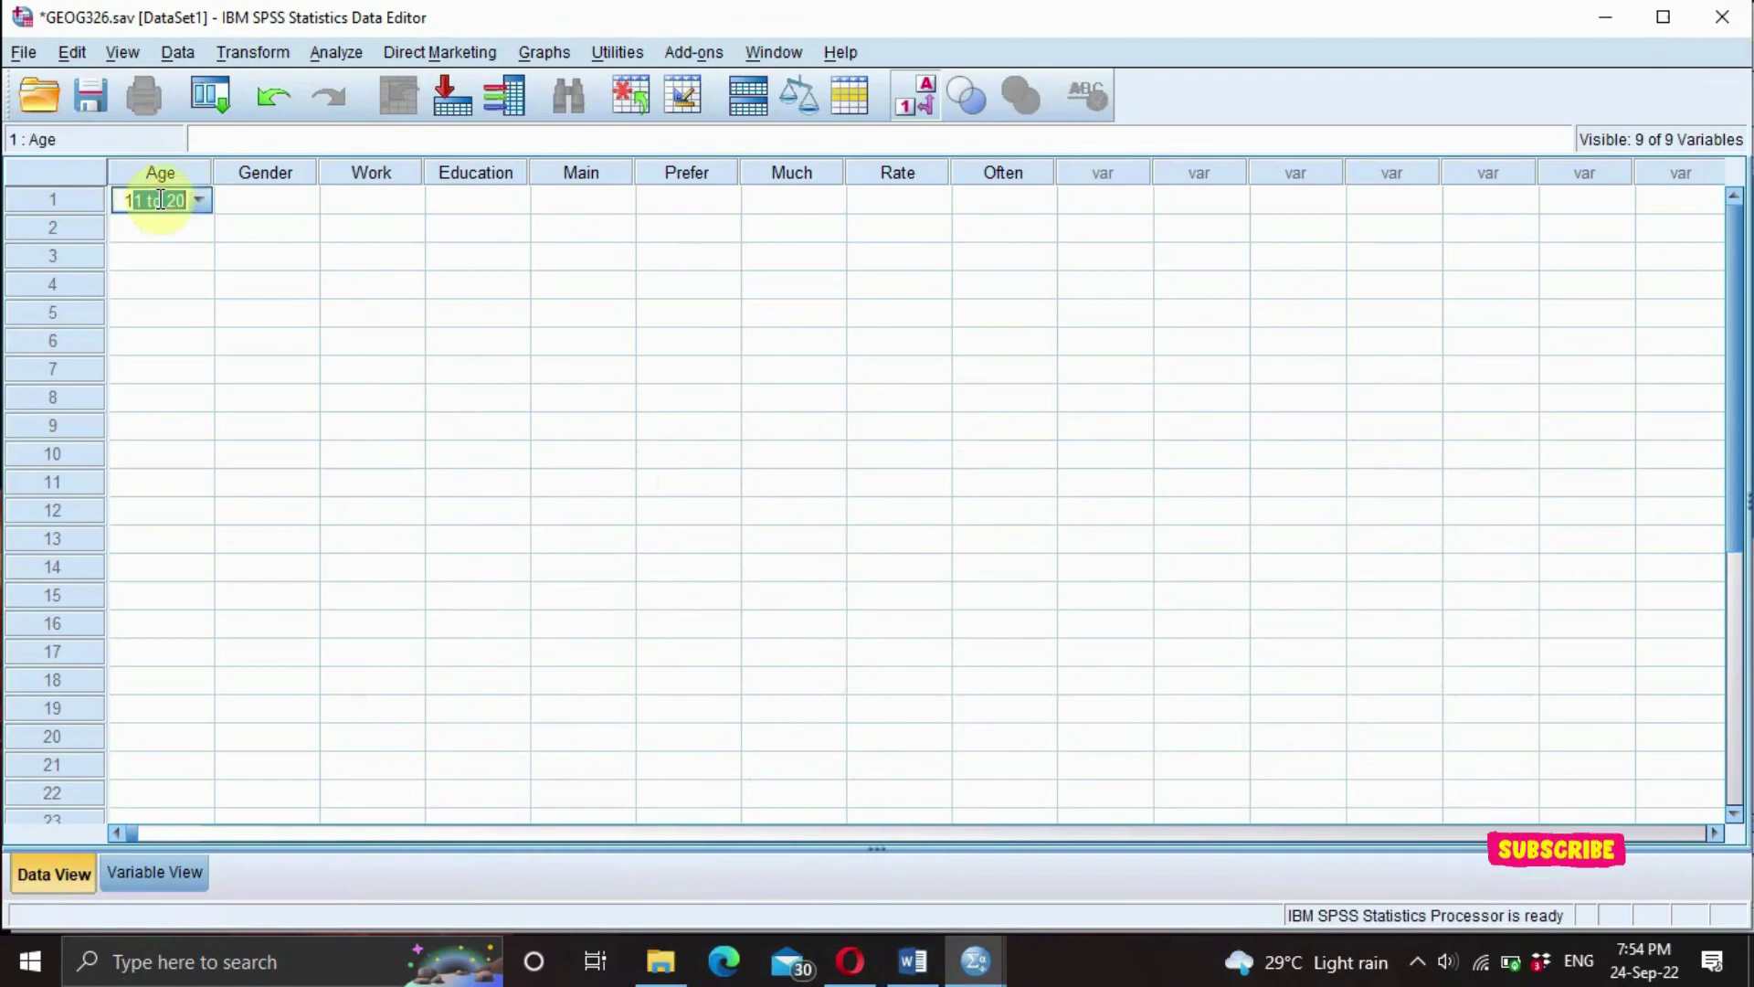
click(235, 203)
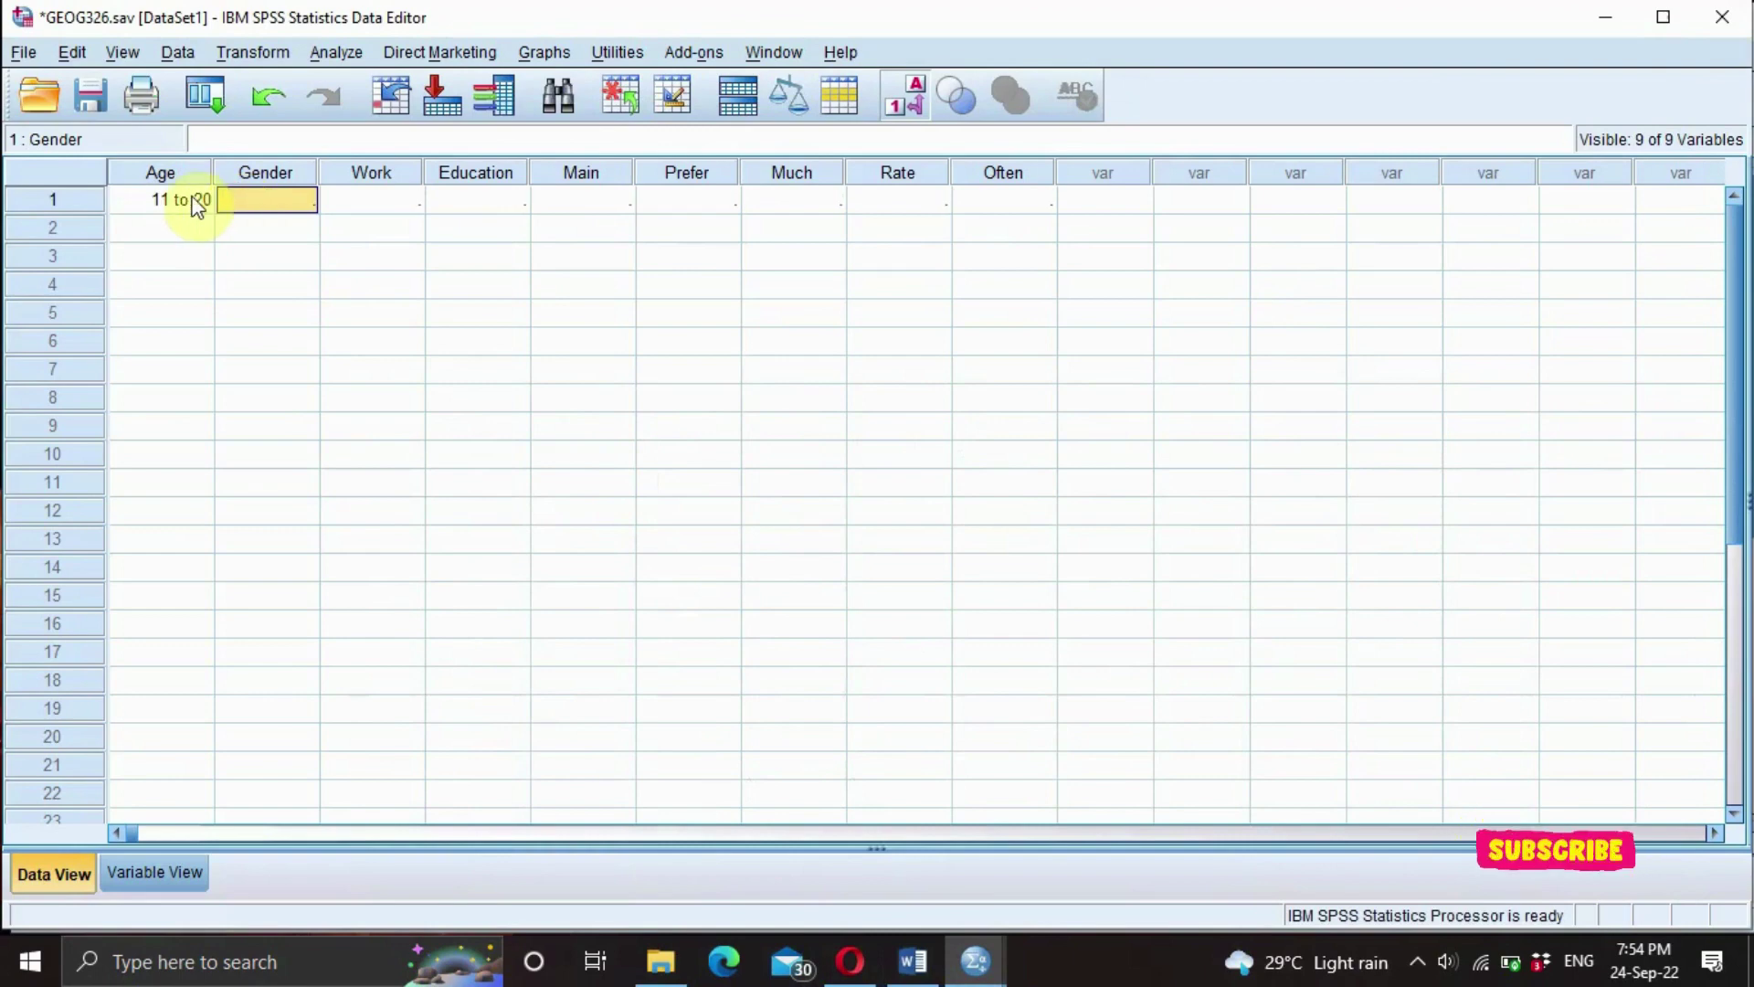
Clear the first case's Age and enter it again as 11 to 20.
click(194, 203)
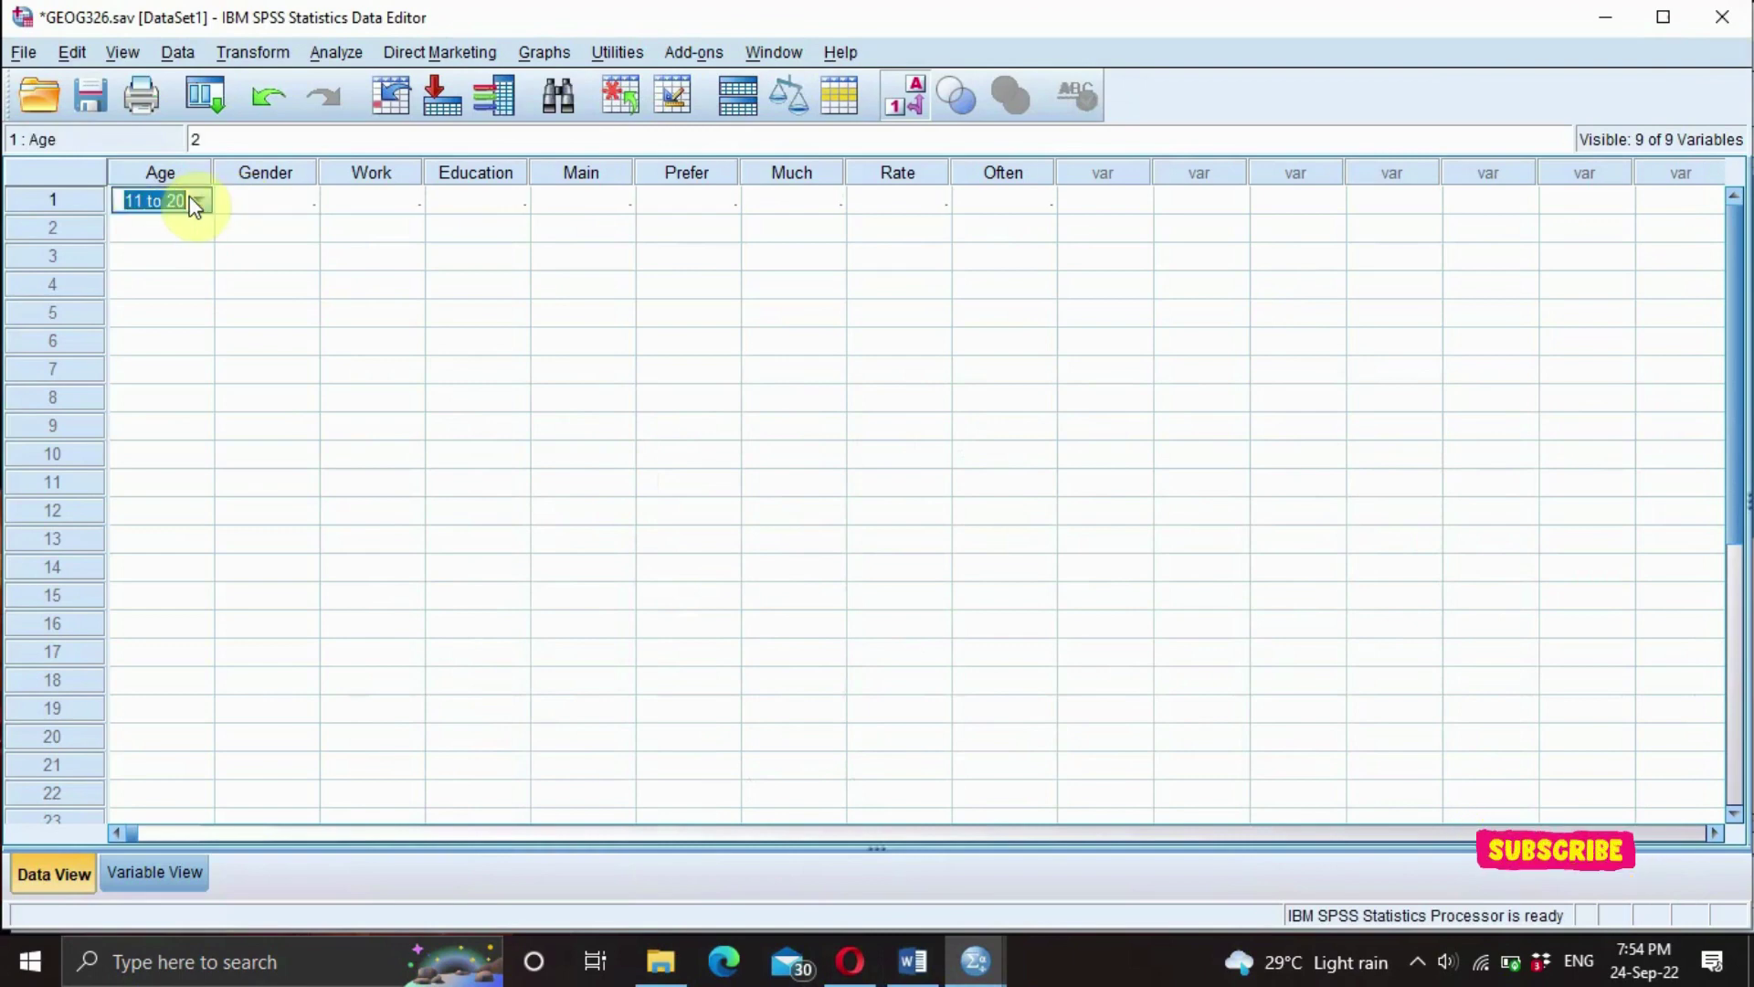
double_click(194, 203)
click(231, 202)
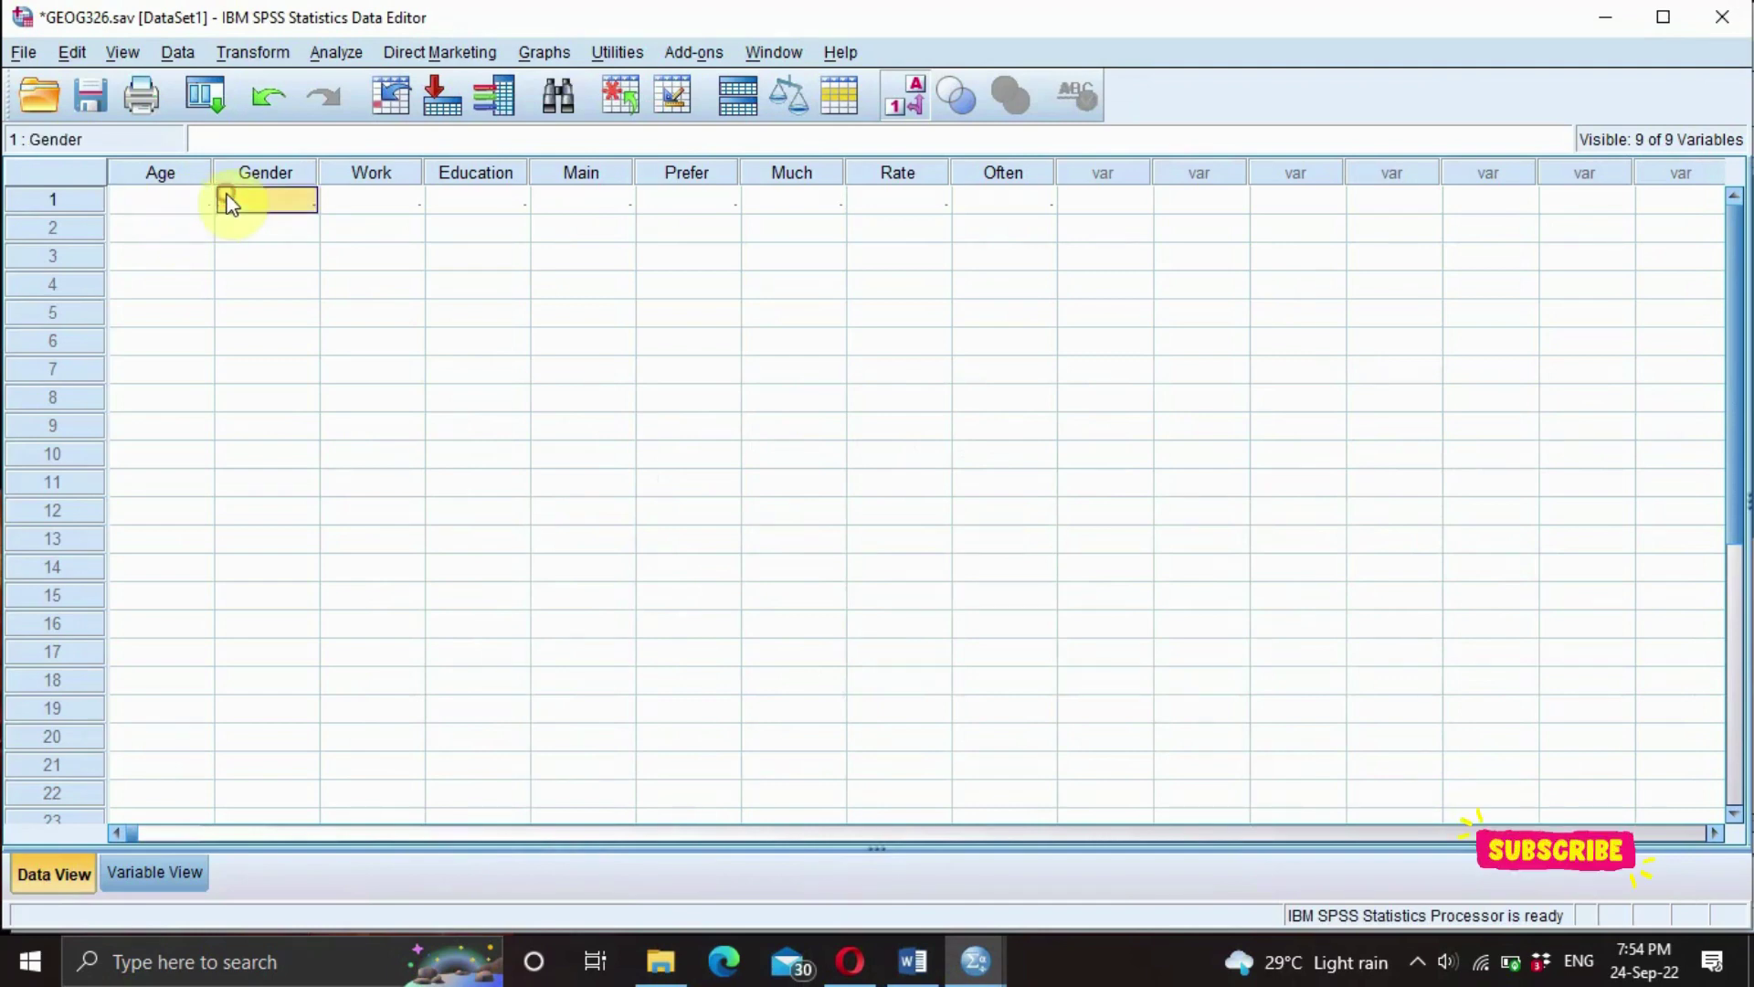
double_click(180, 194)
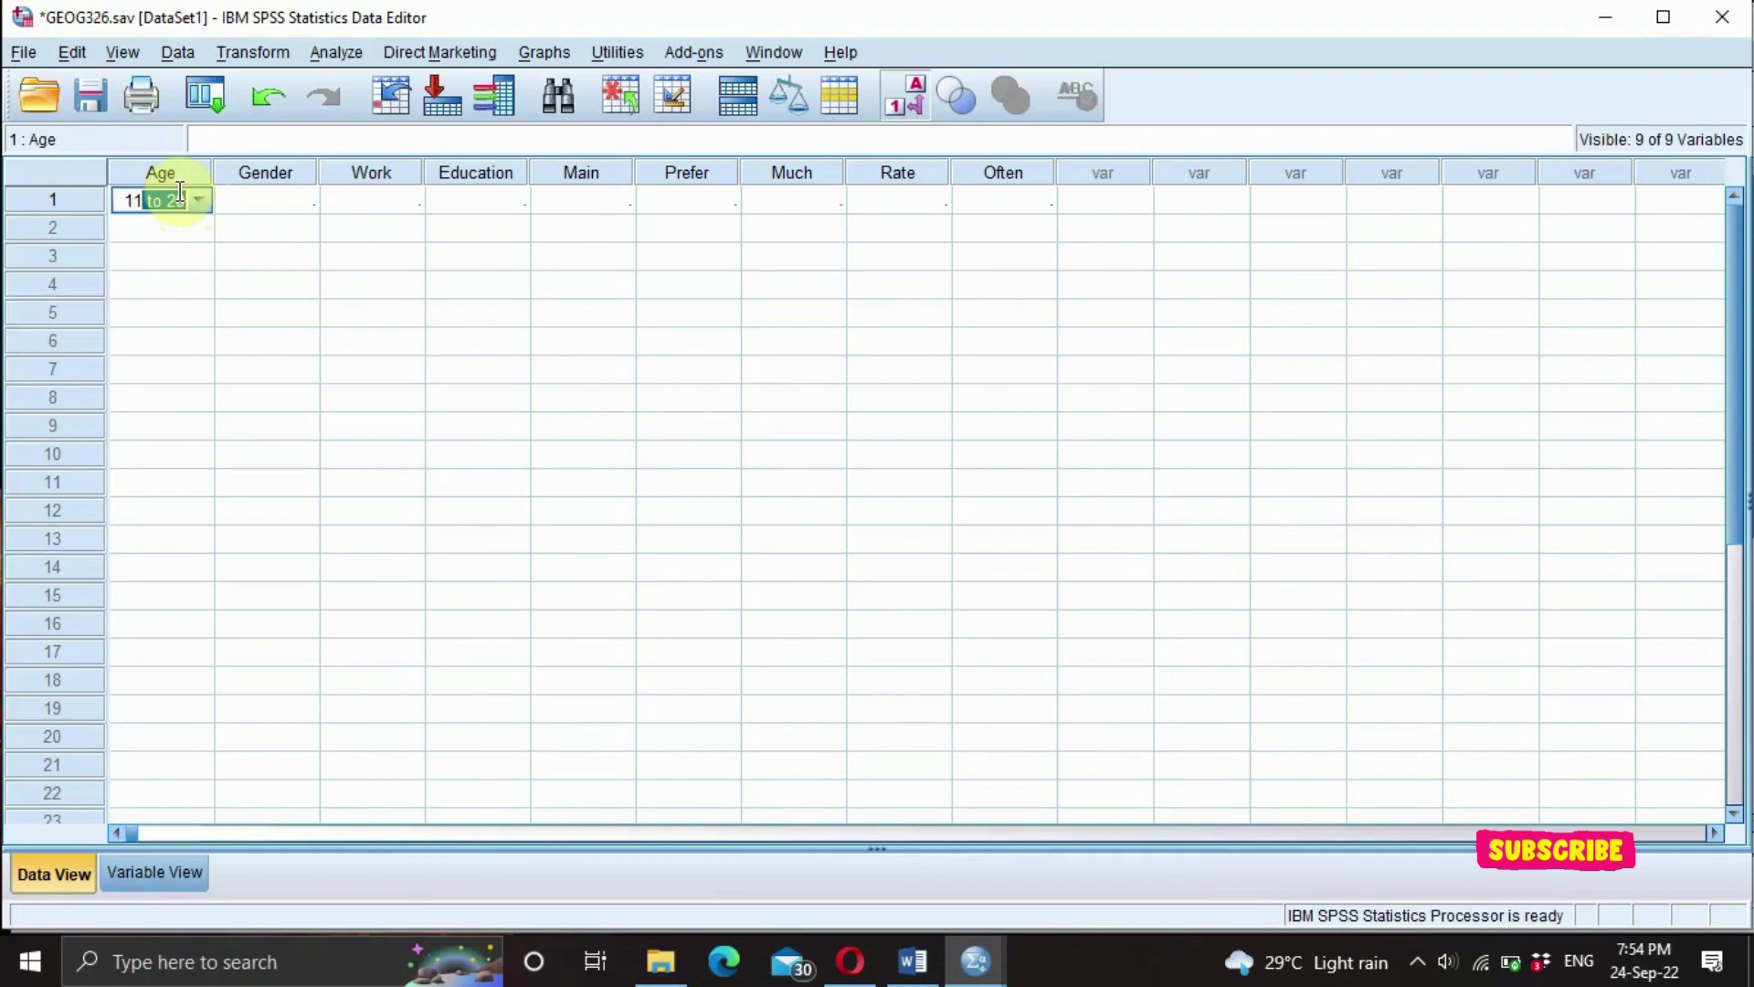
click(197, 200)
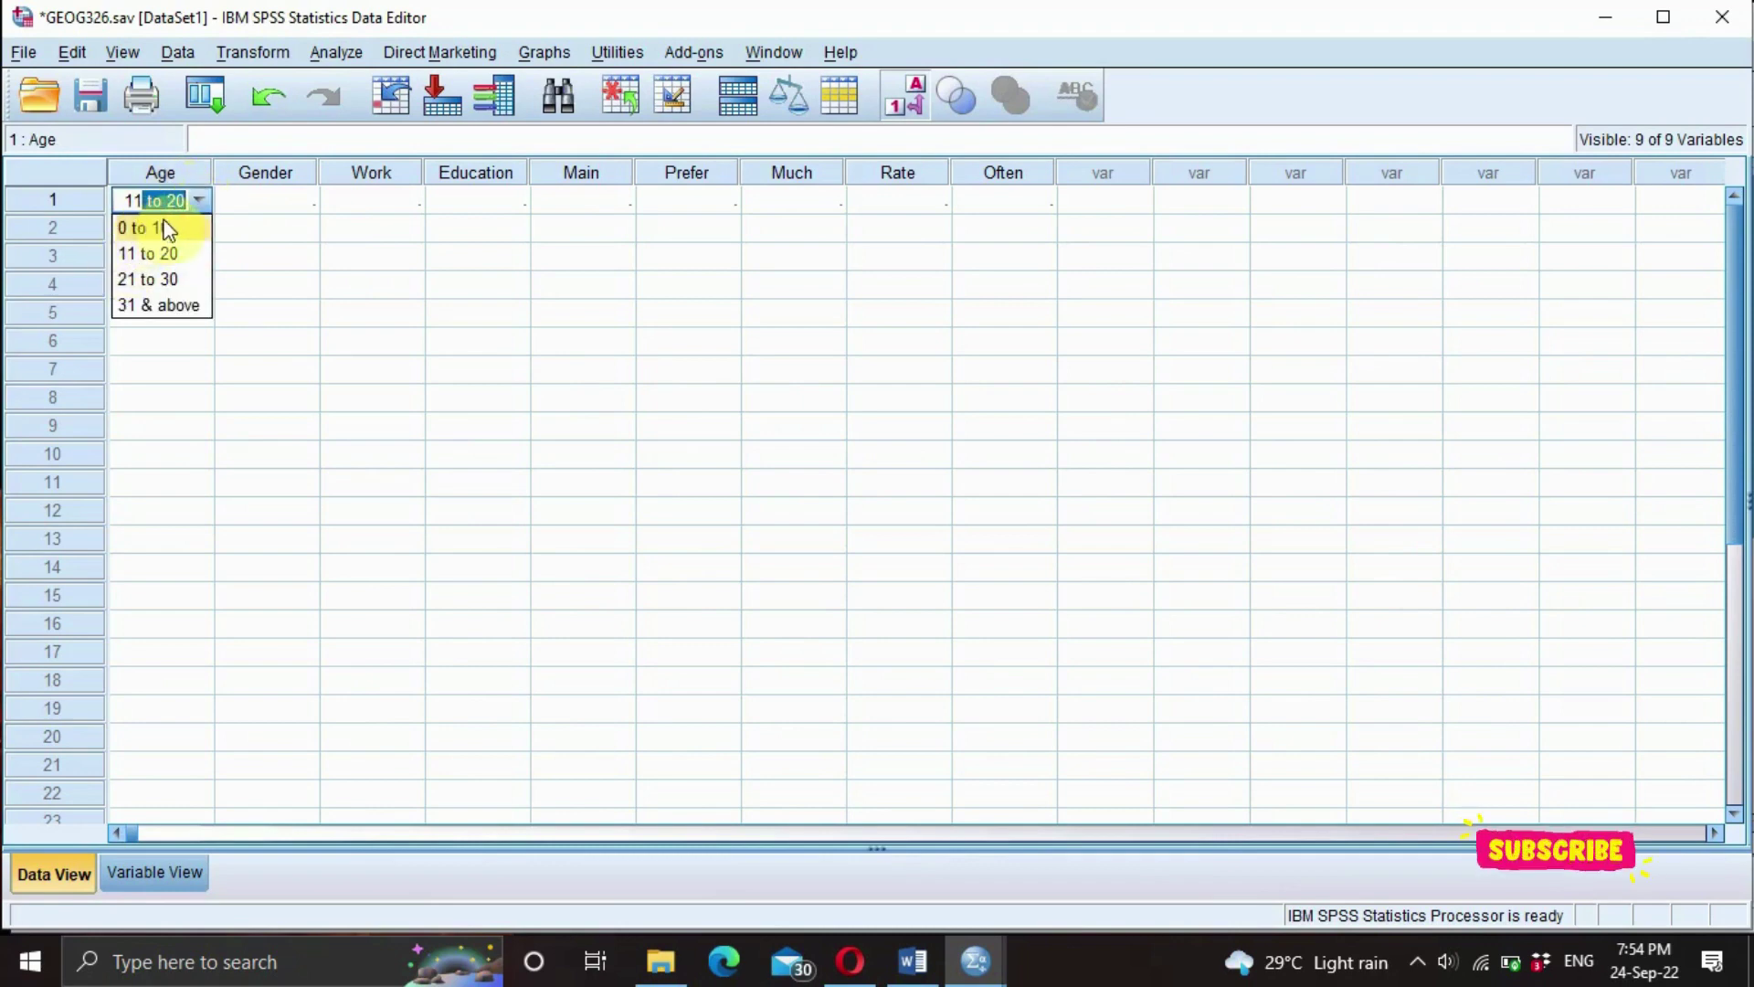
click(260, 205)
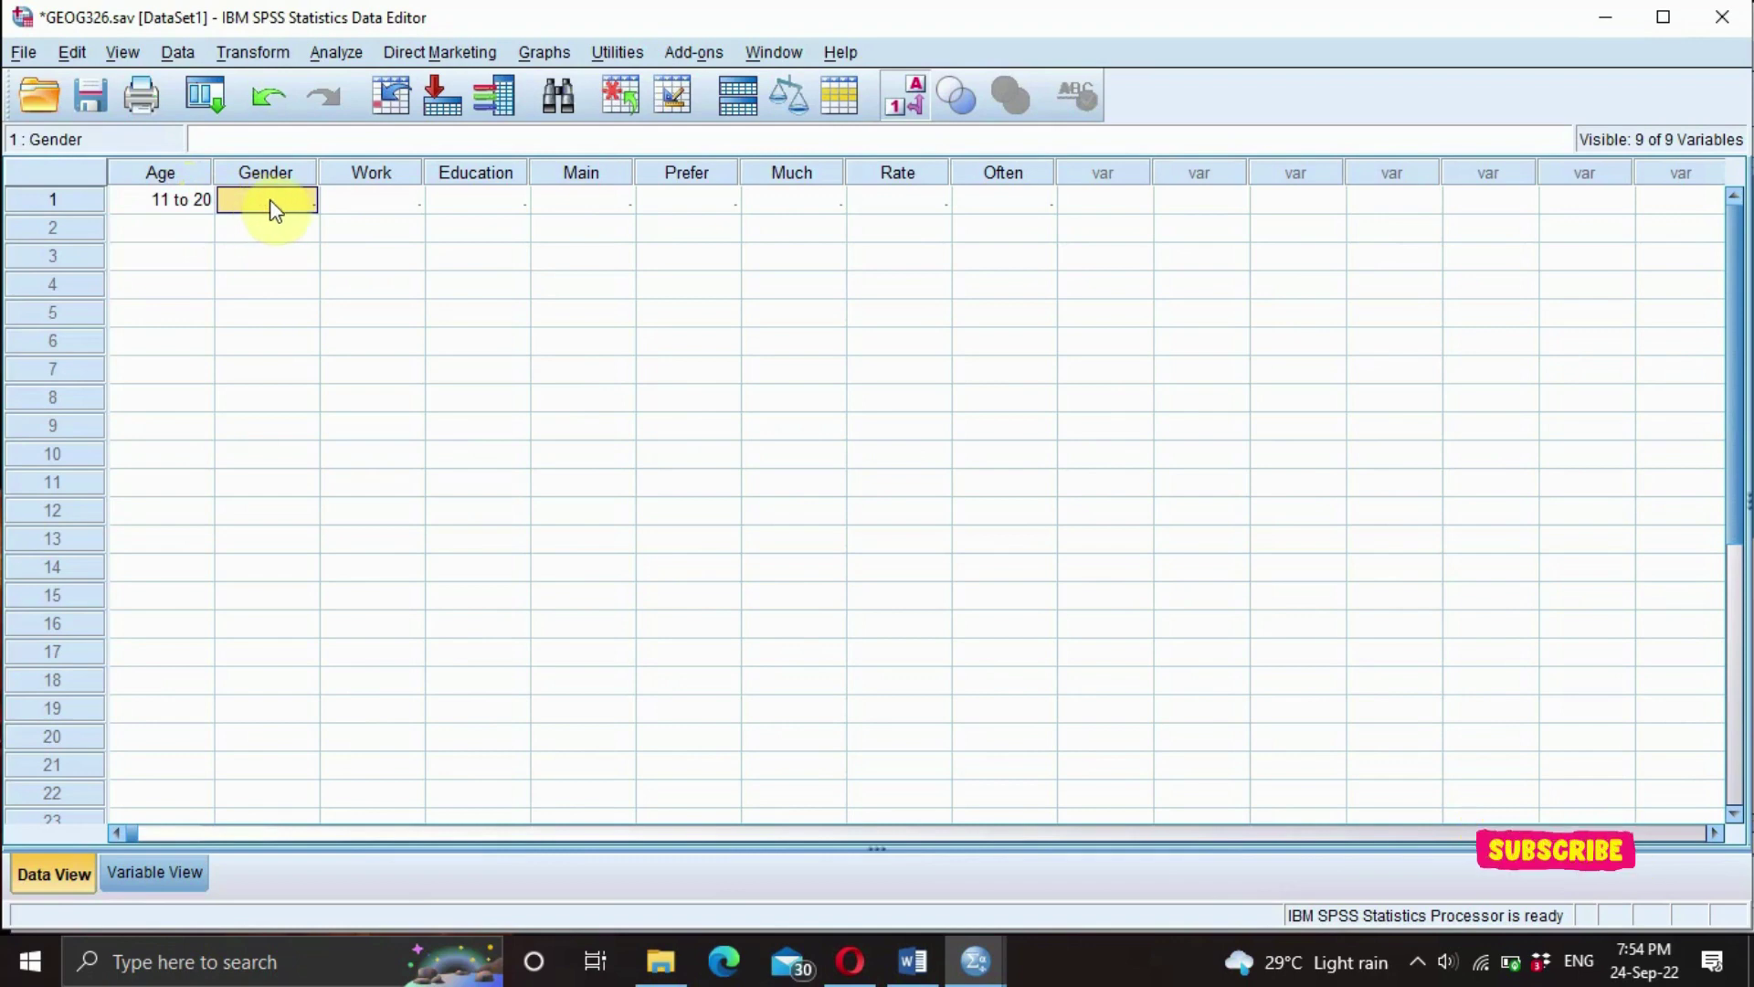
Enter the first case's Gender as Female using code 2.
click(352, 207)
click(260, 183)
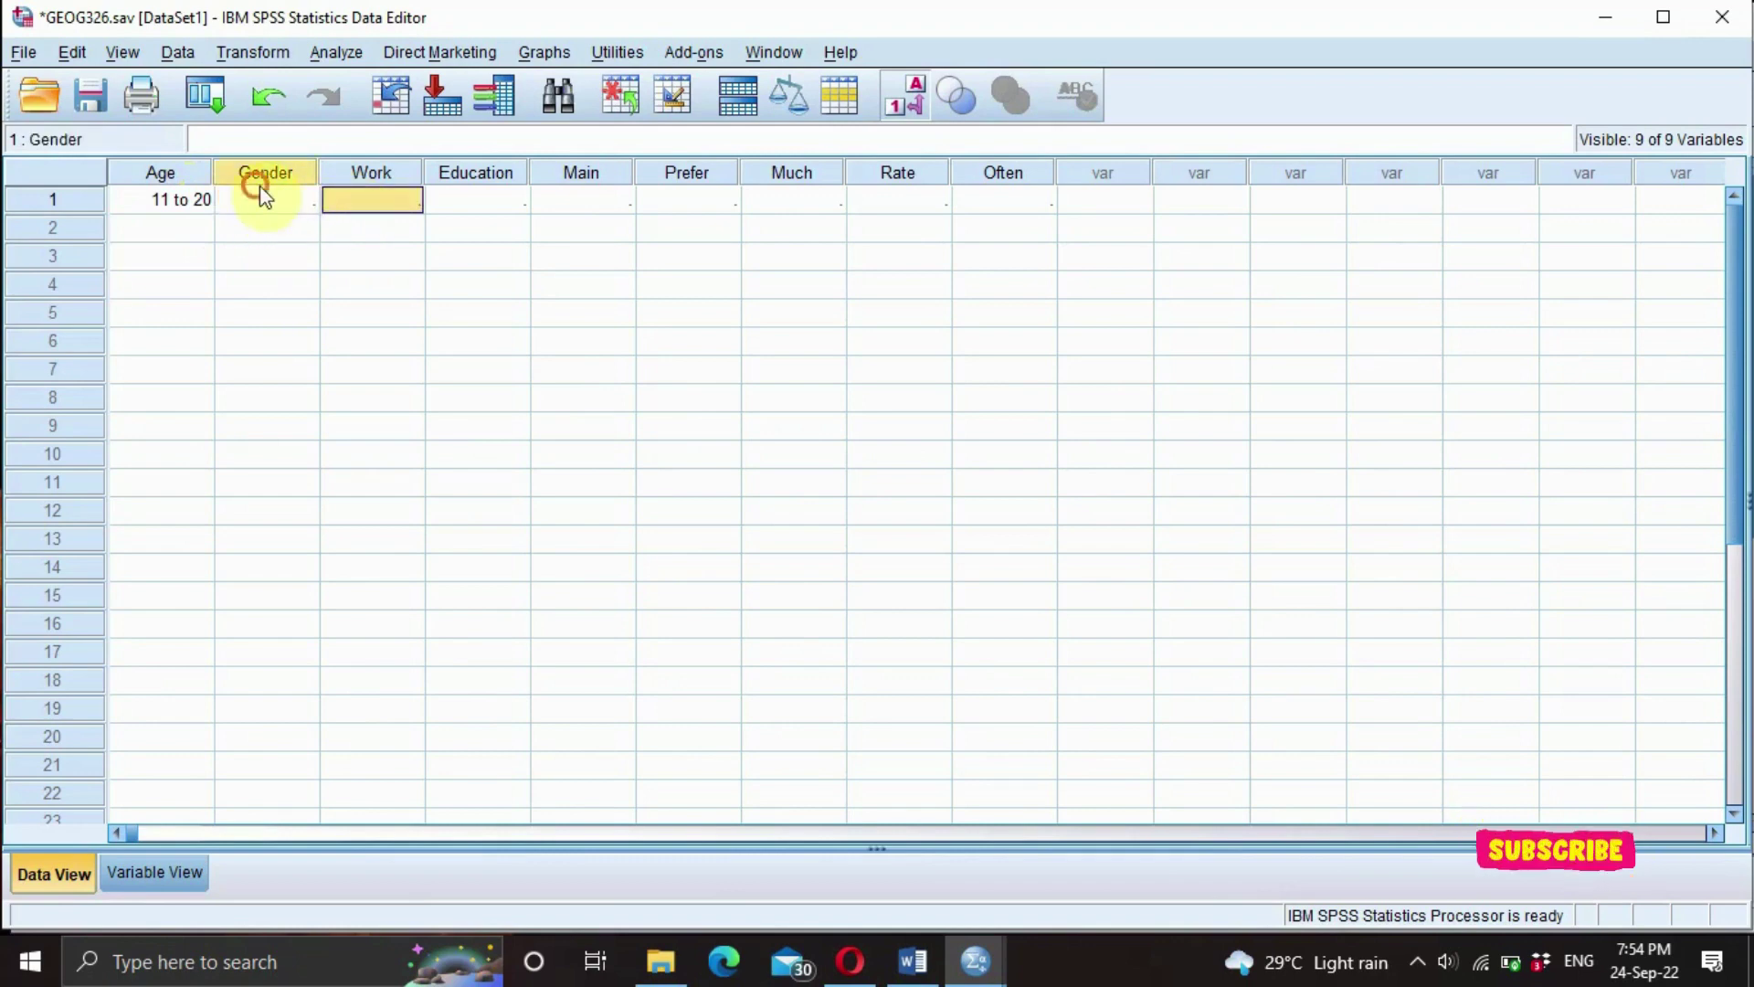
text(2)
click(383, 196)
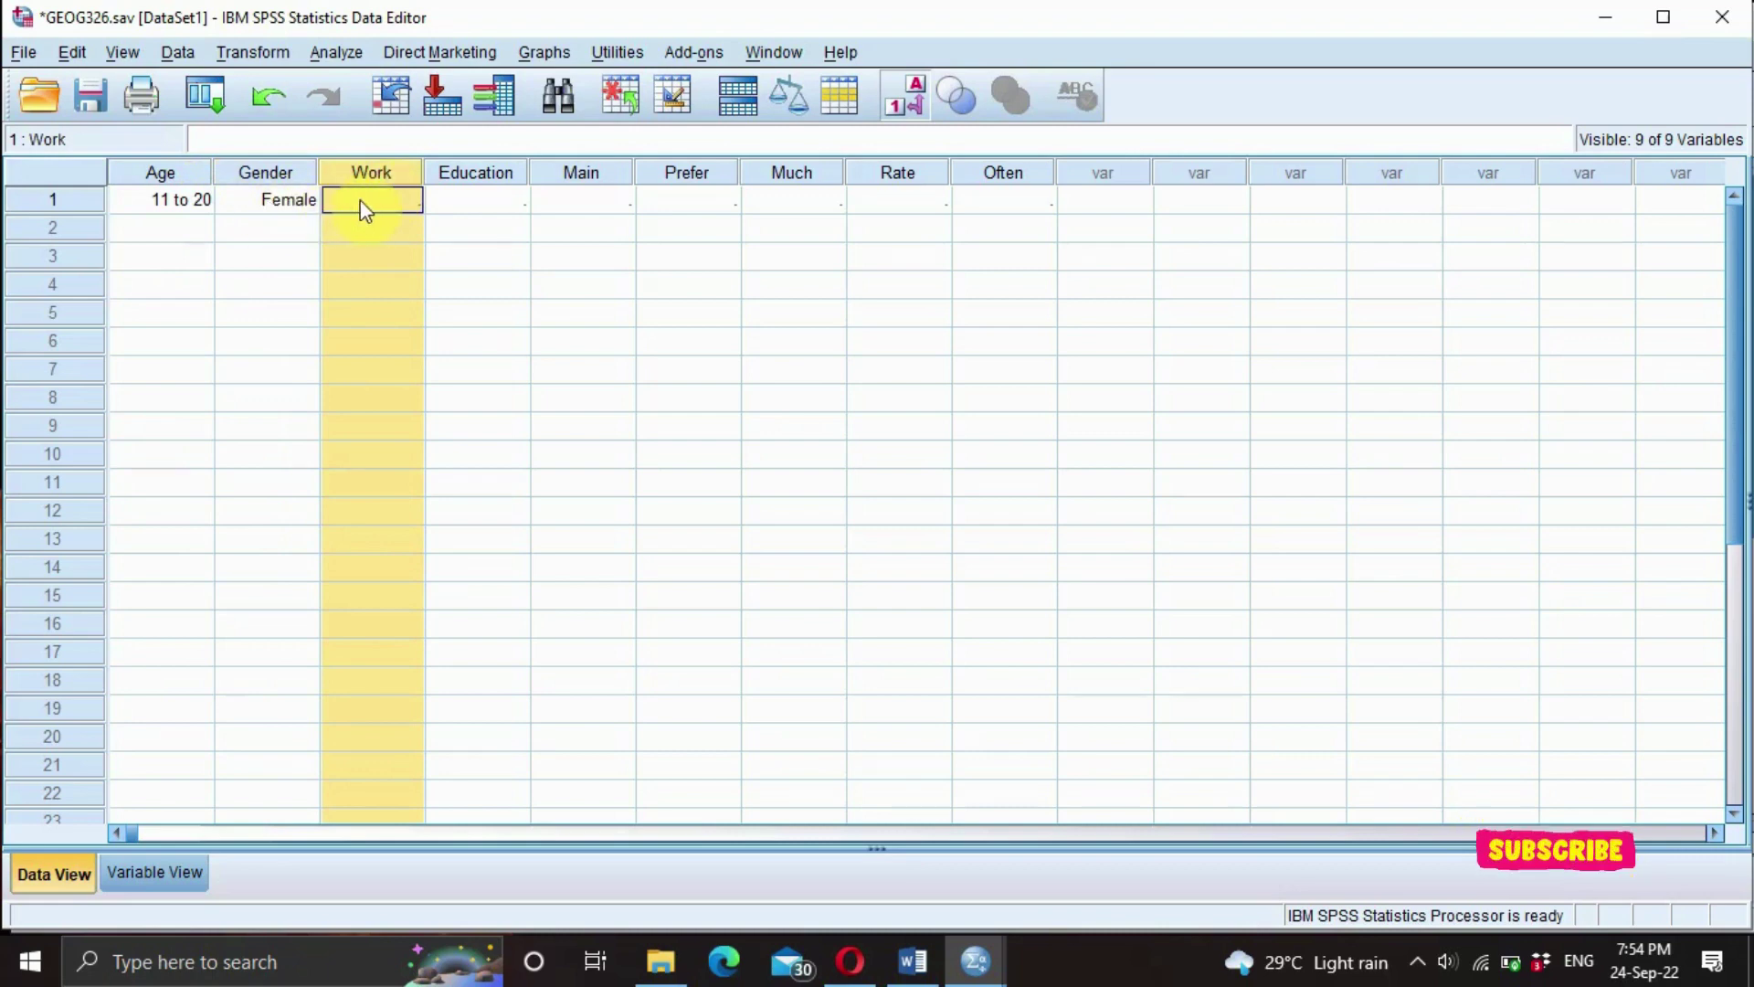
Enter the first case's Work as 11 to 15 using code 3, and its Education as Master.
double_click(361, 201)
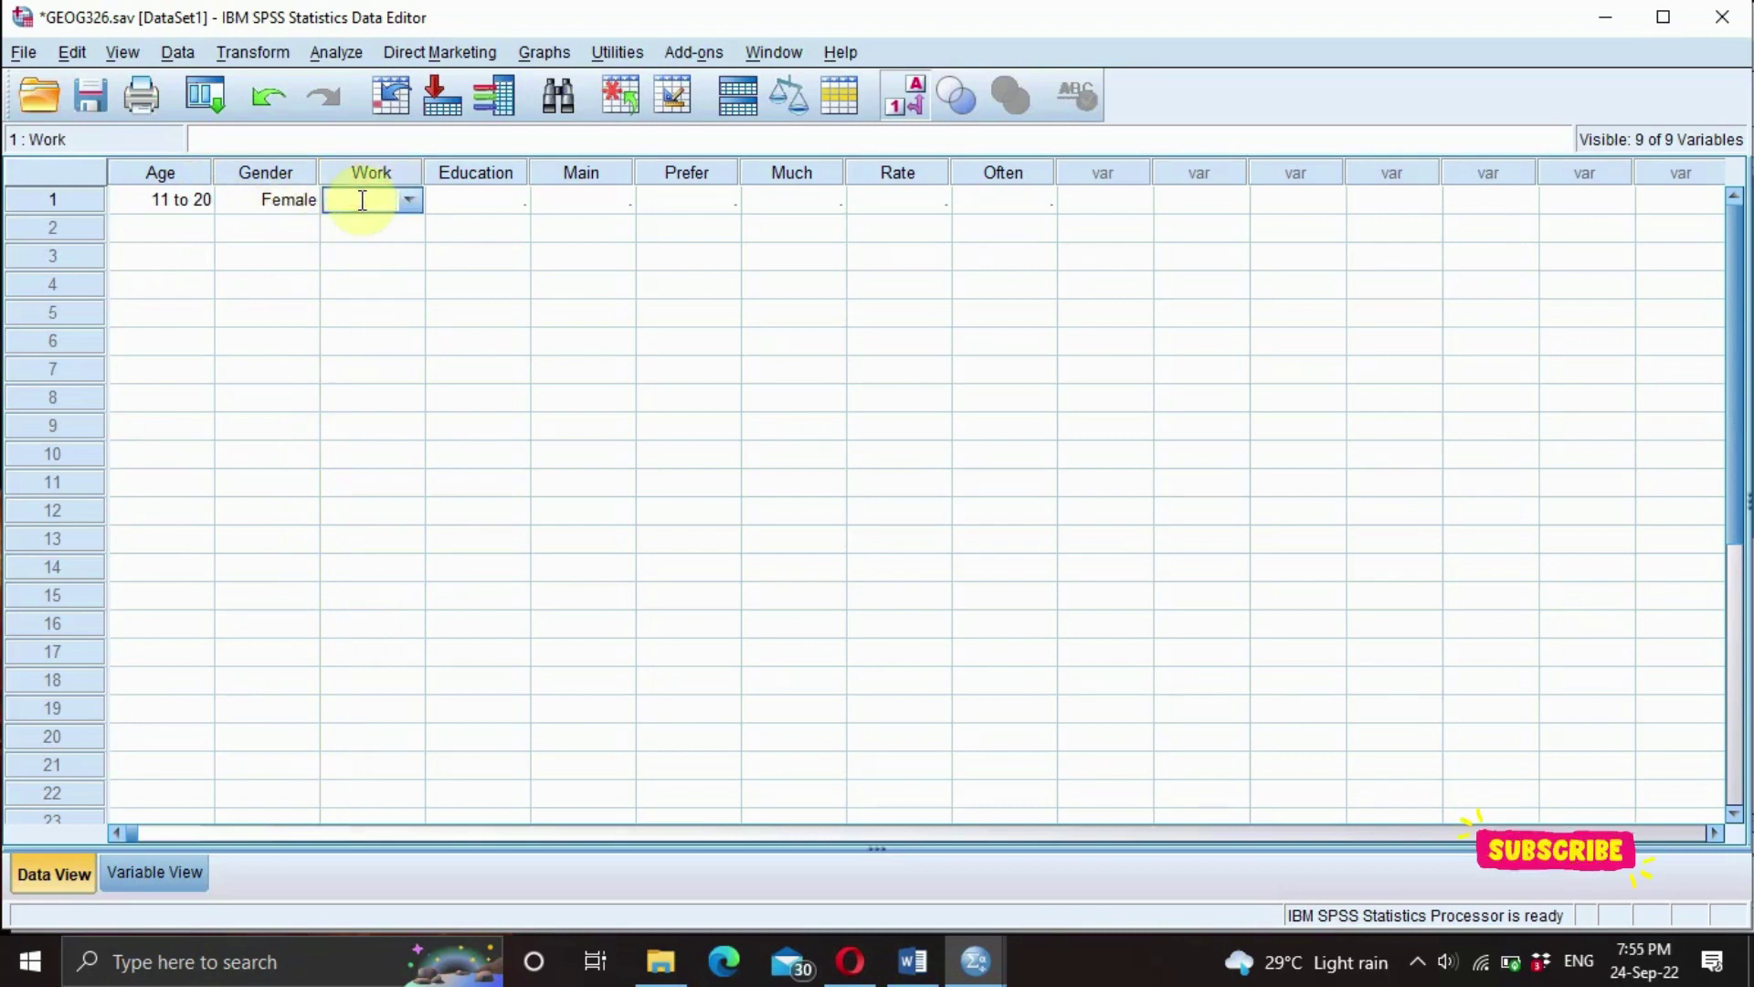
text(3)
click(479, 200)
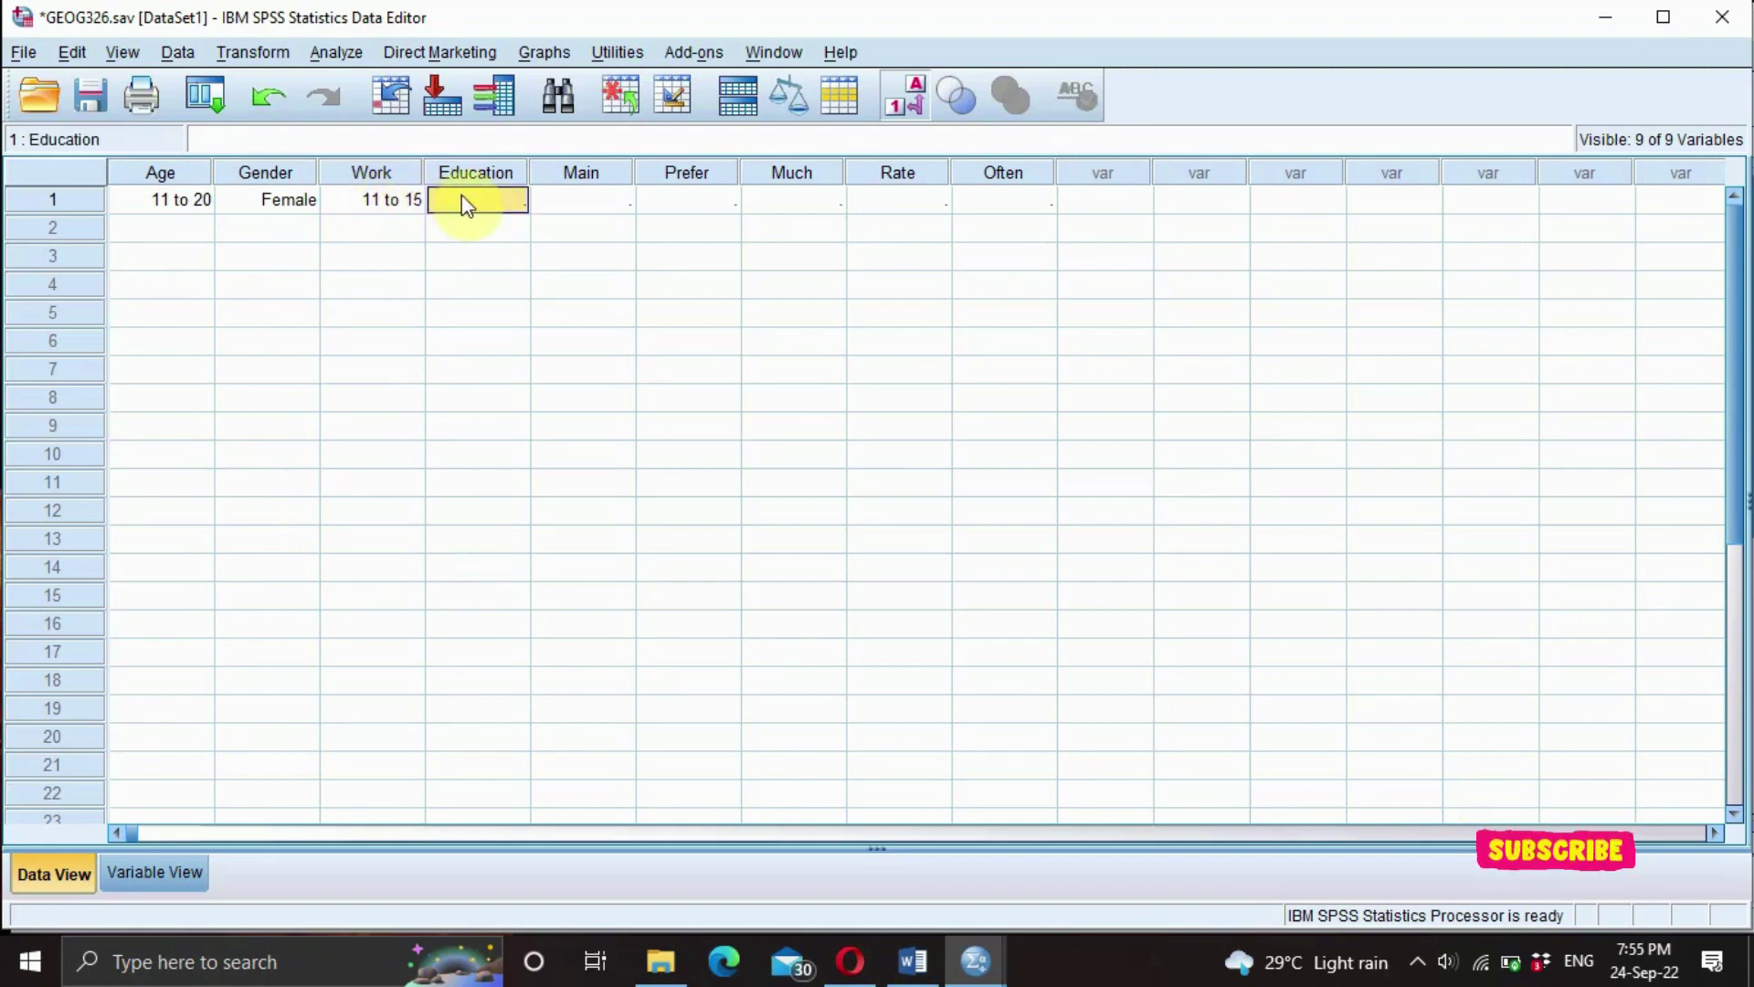
double_click(462, 196)
click(557, 198)
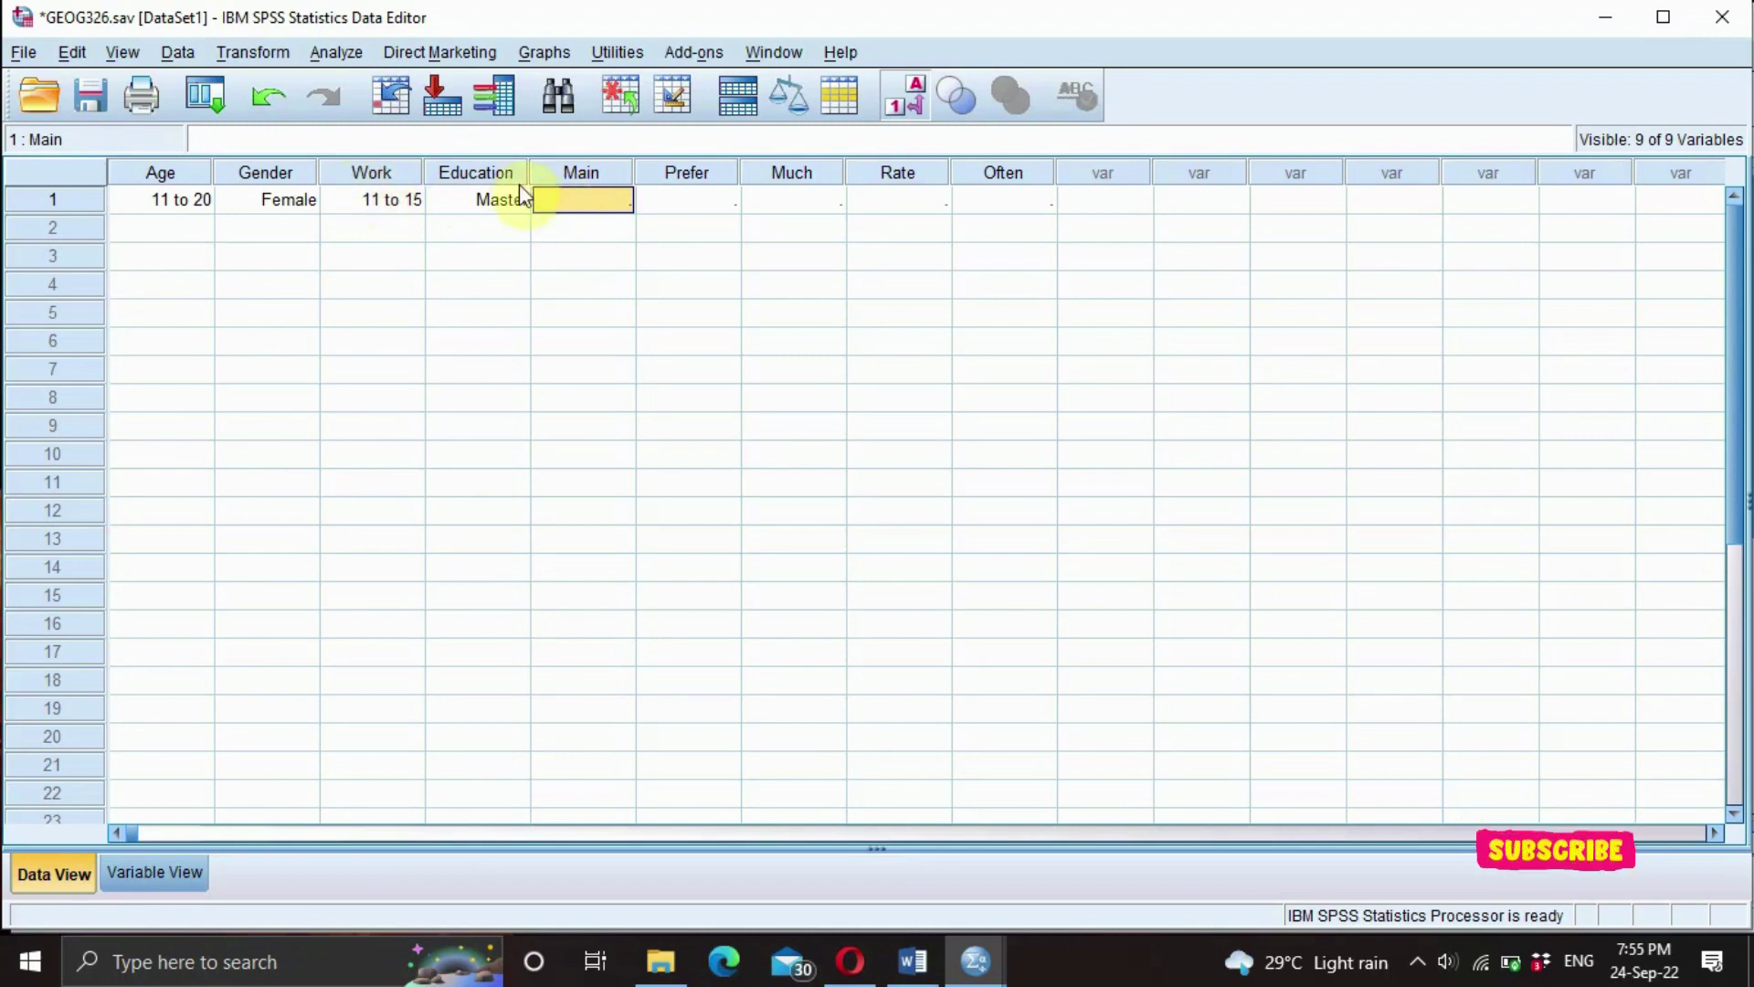
Enter Pharmacy, code 1, for both Main and Prefer in the first case.
double_click(595, 205)
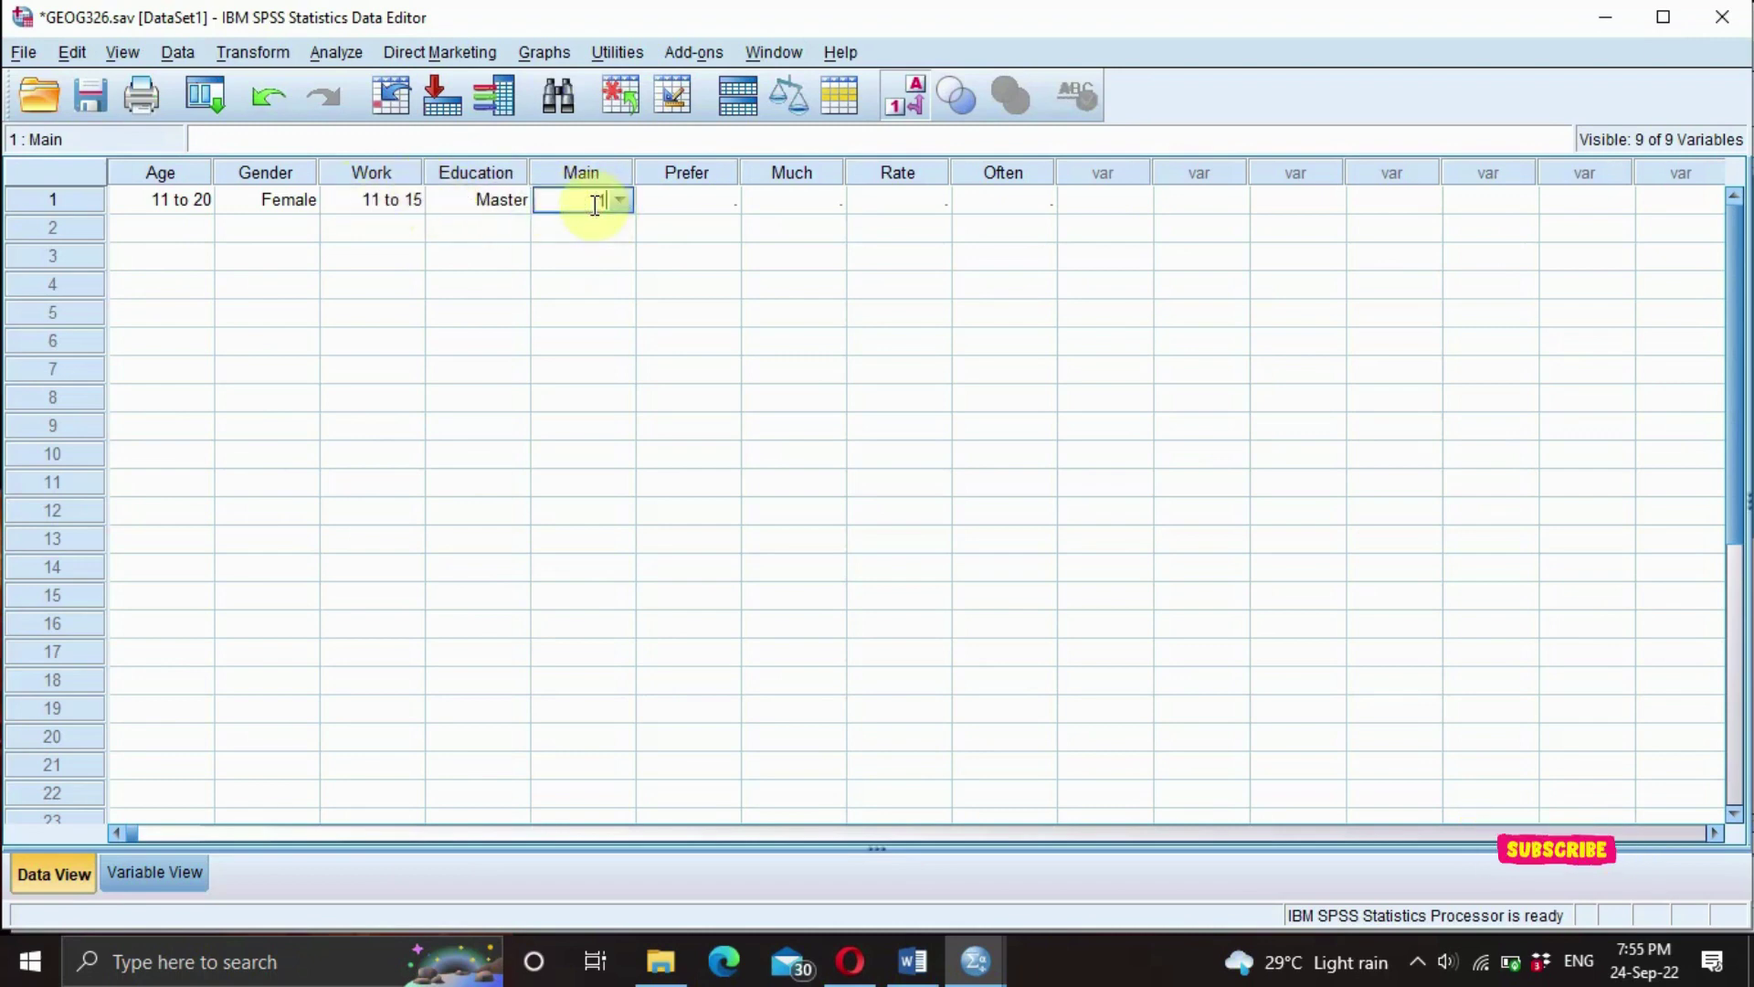
text(1)
click(721, 200)
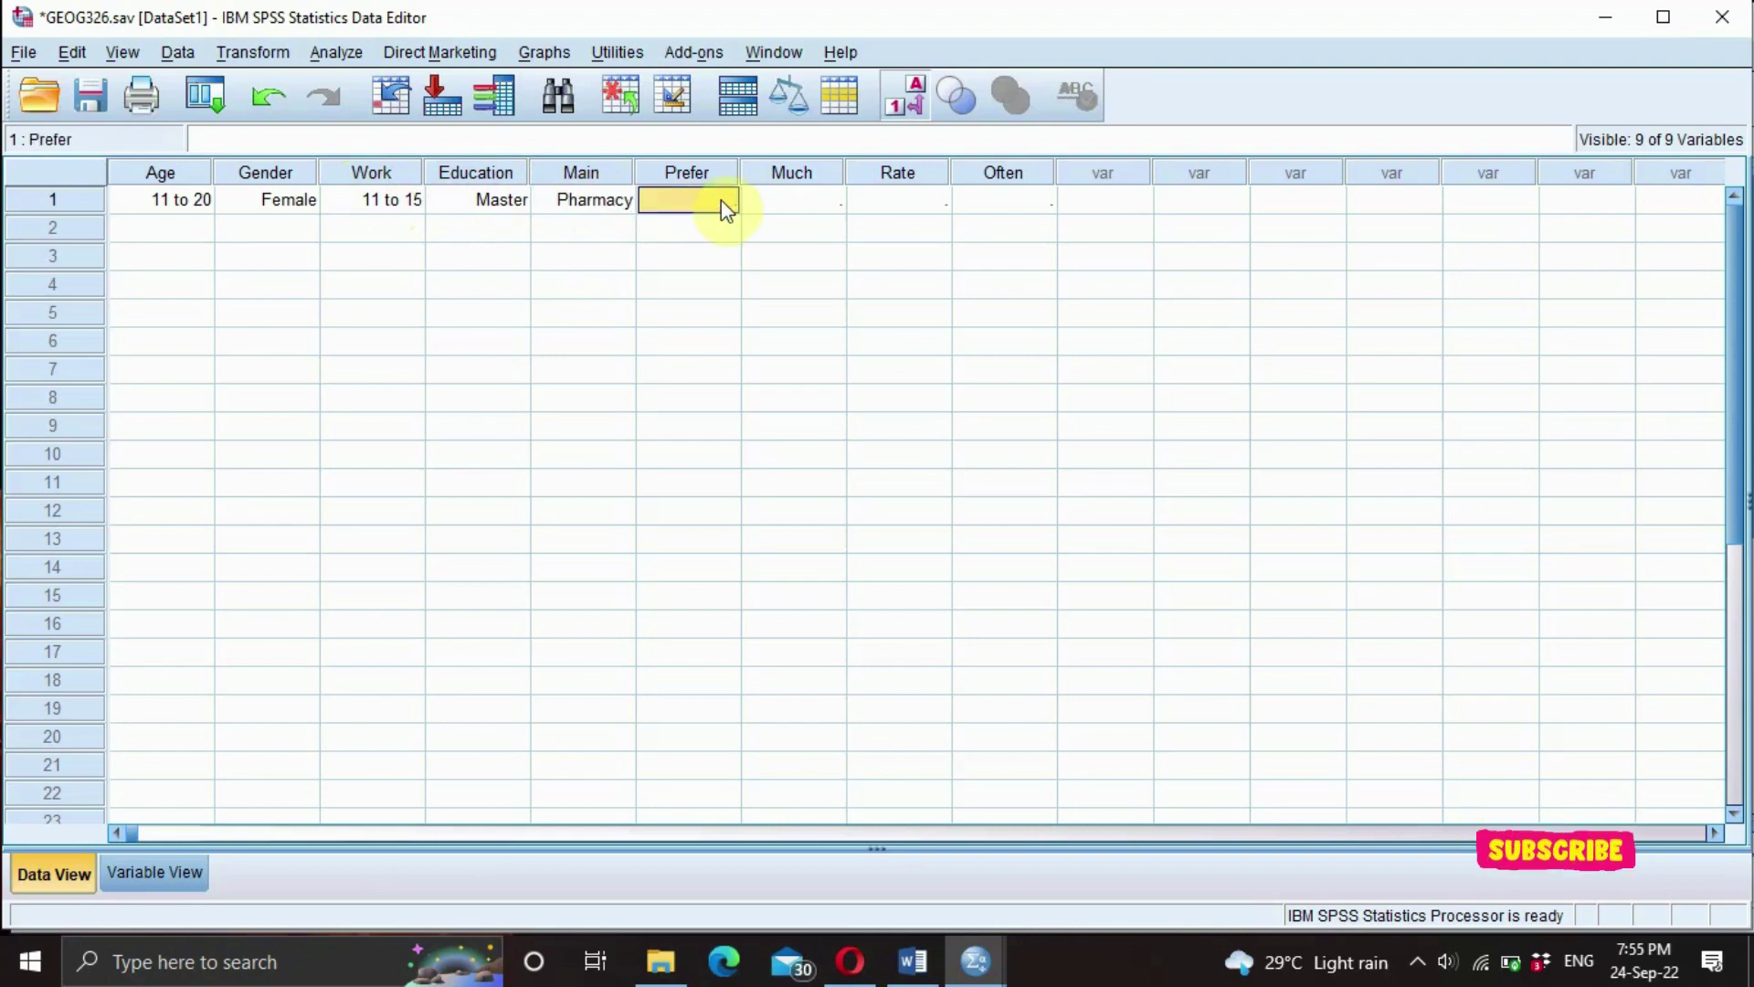
text(1)
click(658, 232)
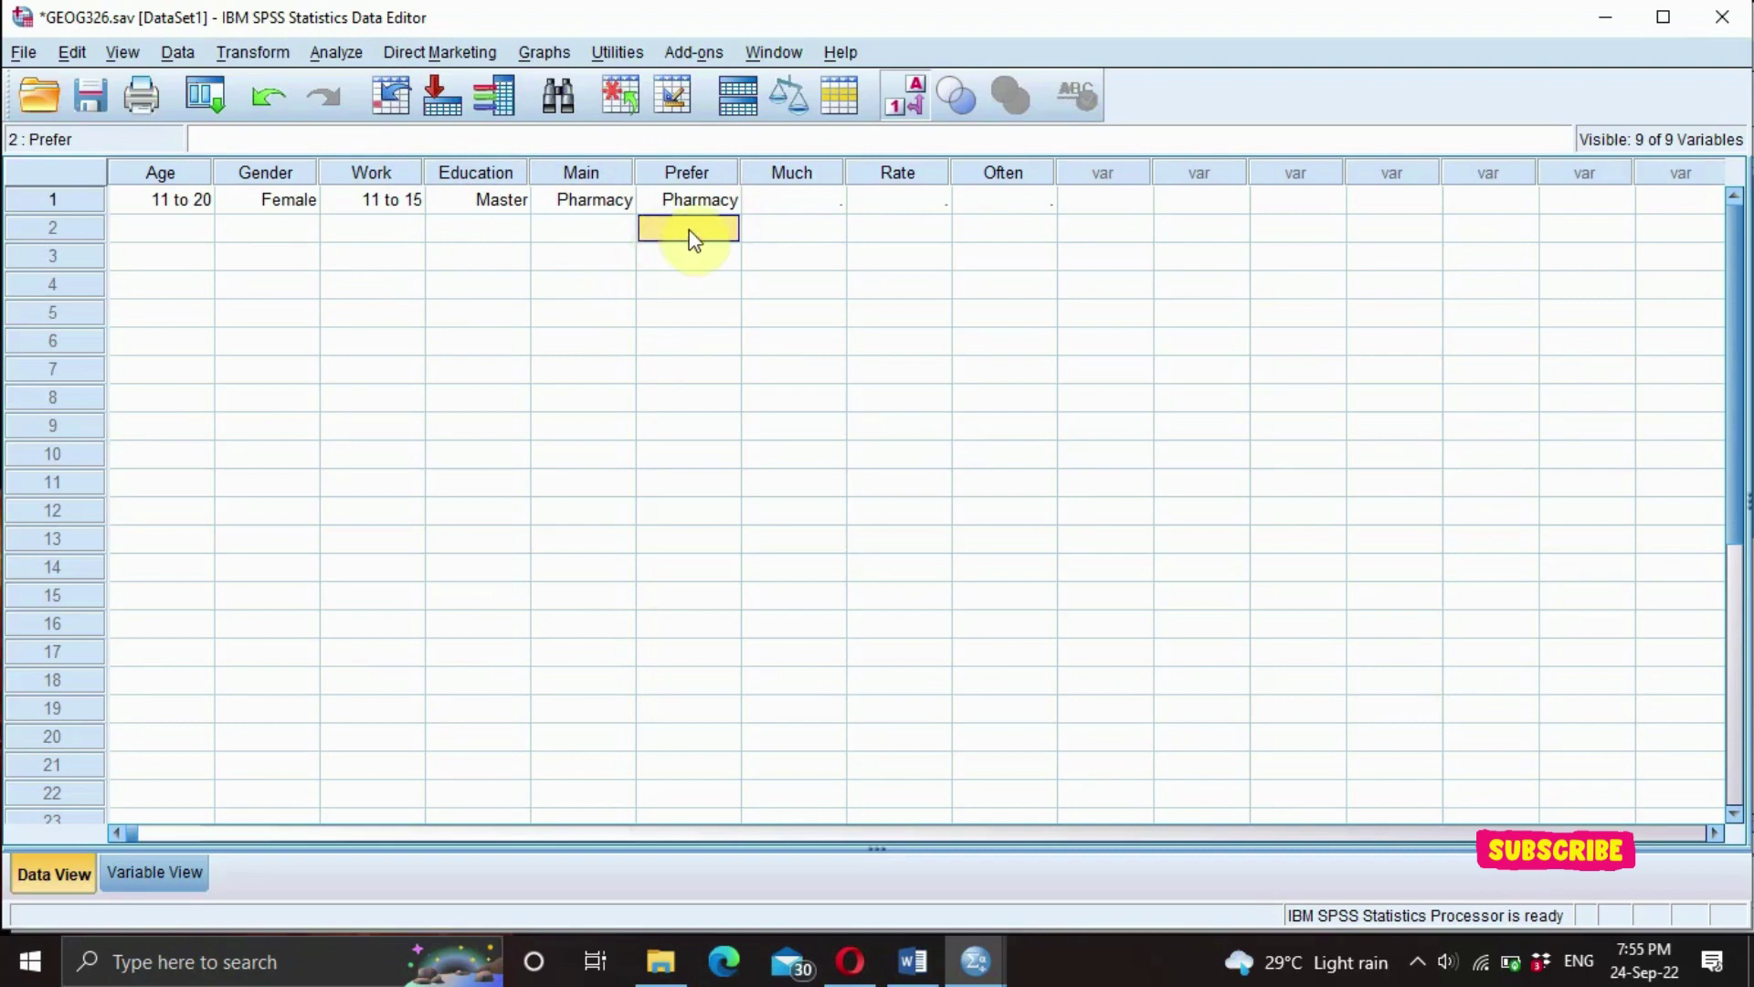
Start the second case by entering its Age as 11 to 20 and its Gender as 3.
click(128, 220)
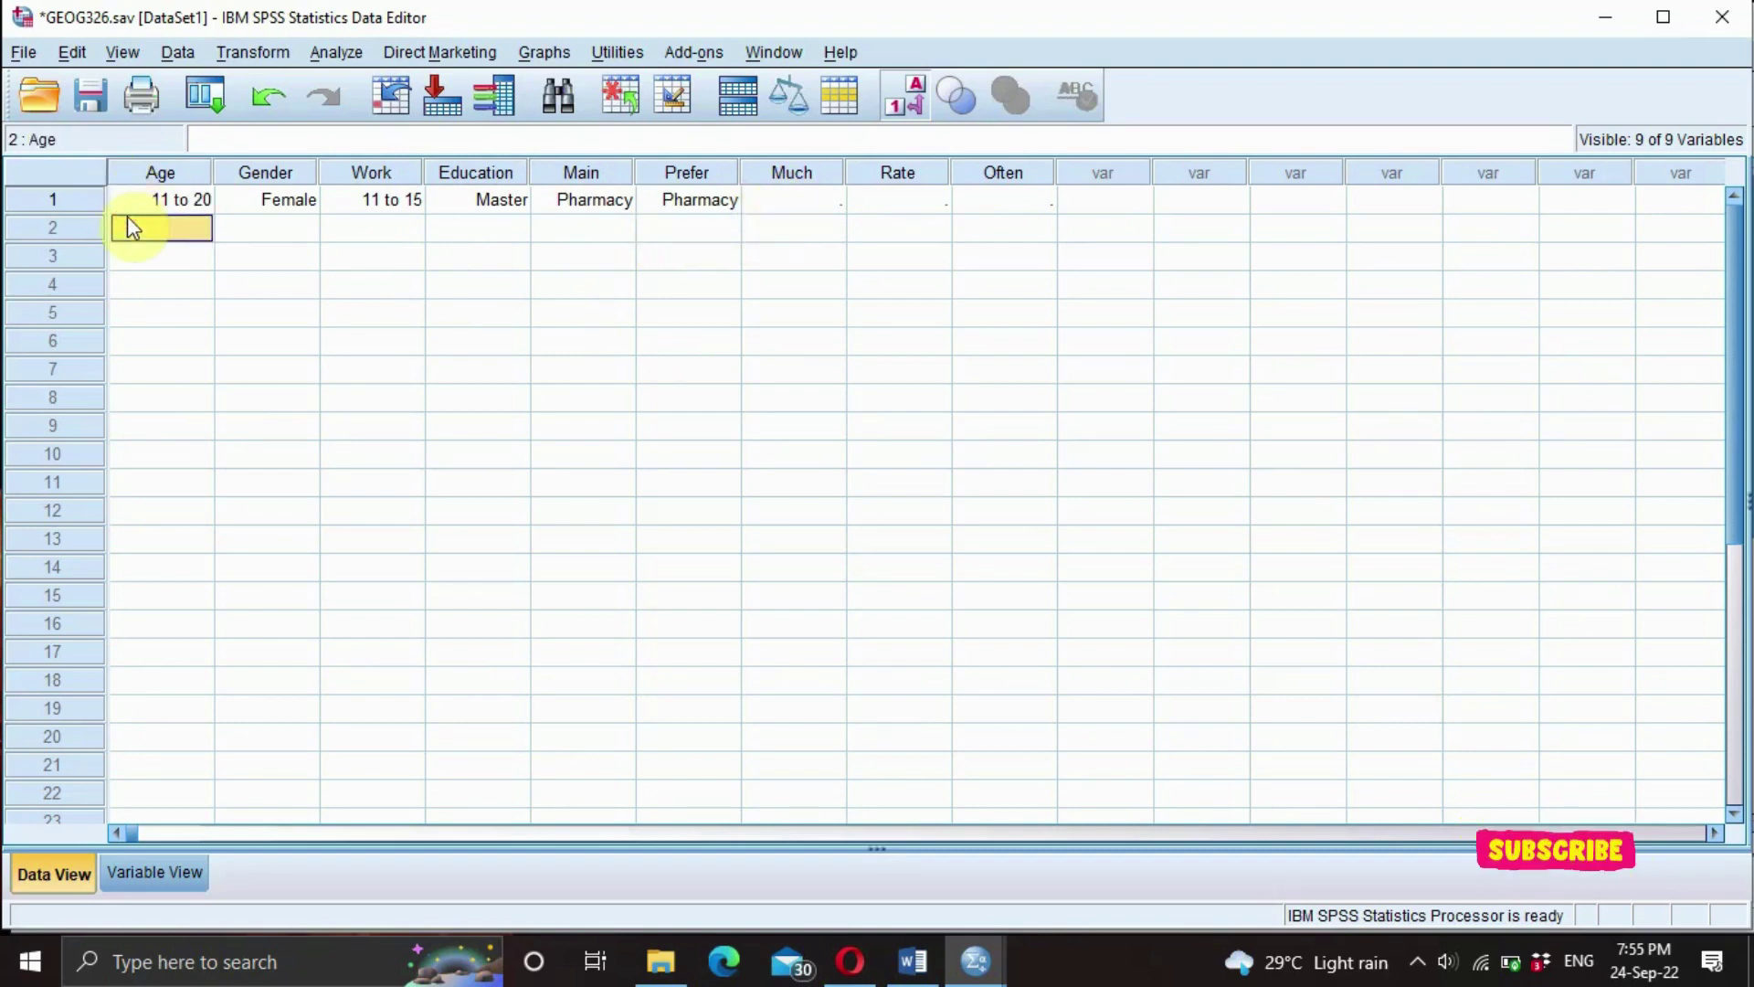
double_click(129, 222)
text(11 to 20)
click(229, 228)
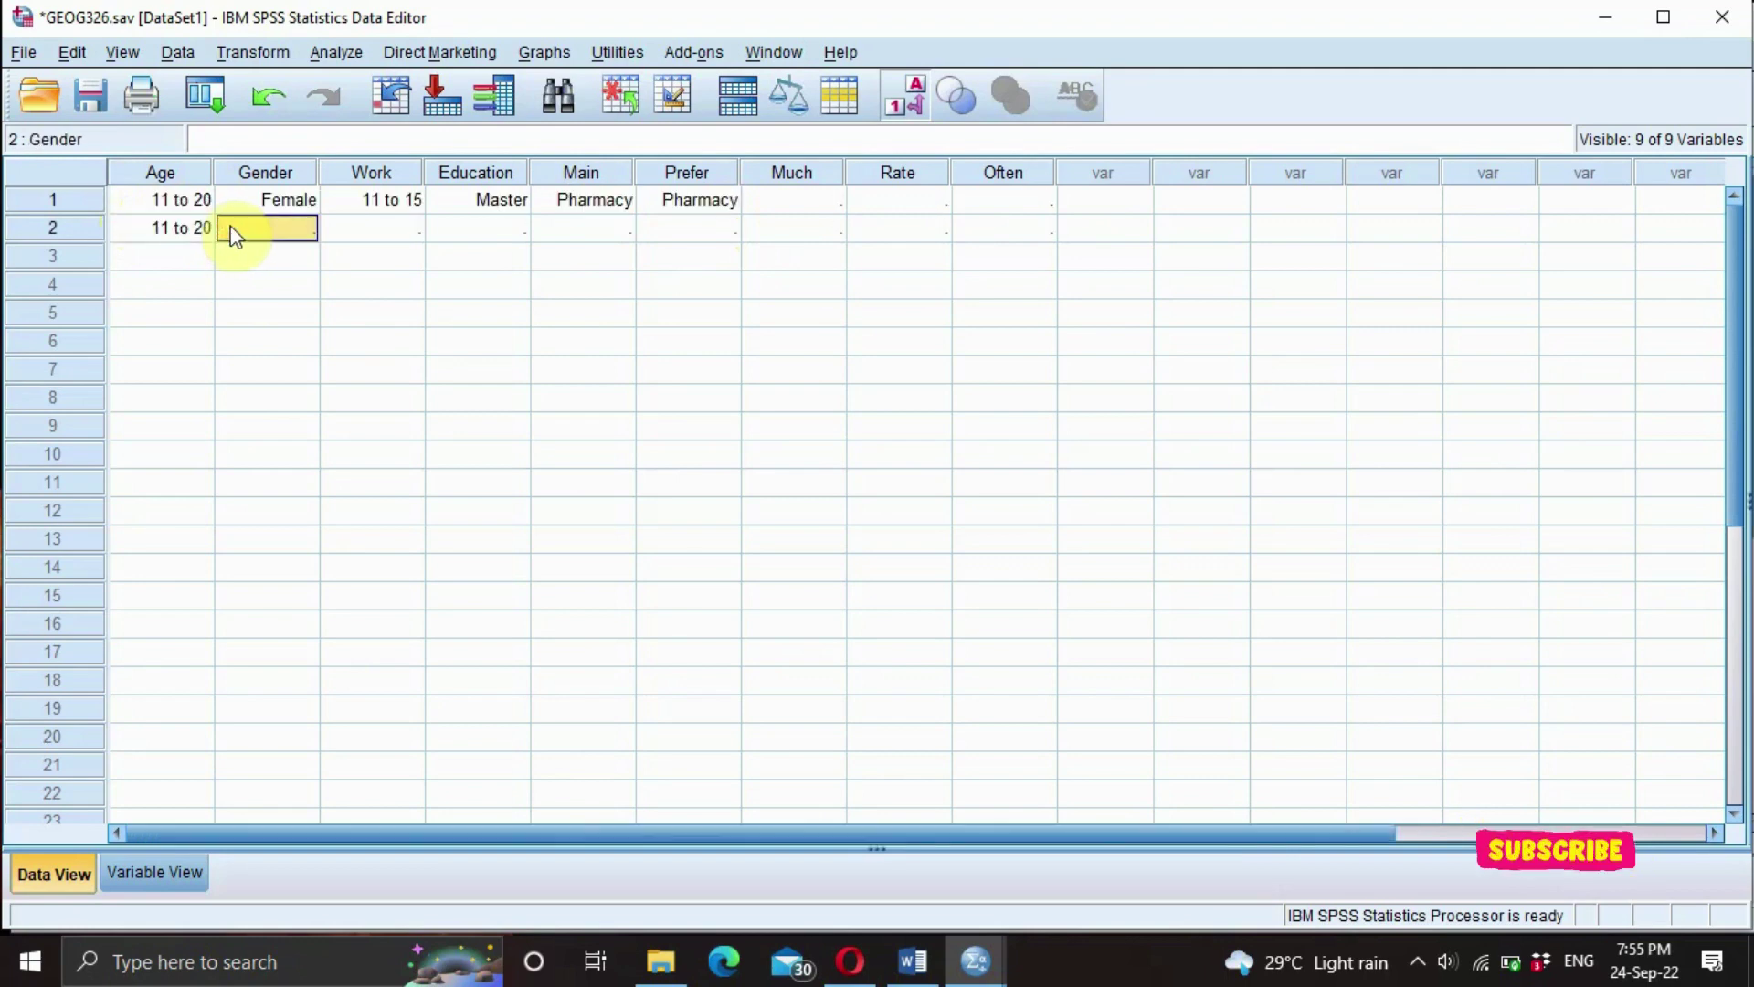
double_click(264, 228)
text(33)
key(BackSpace)
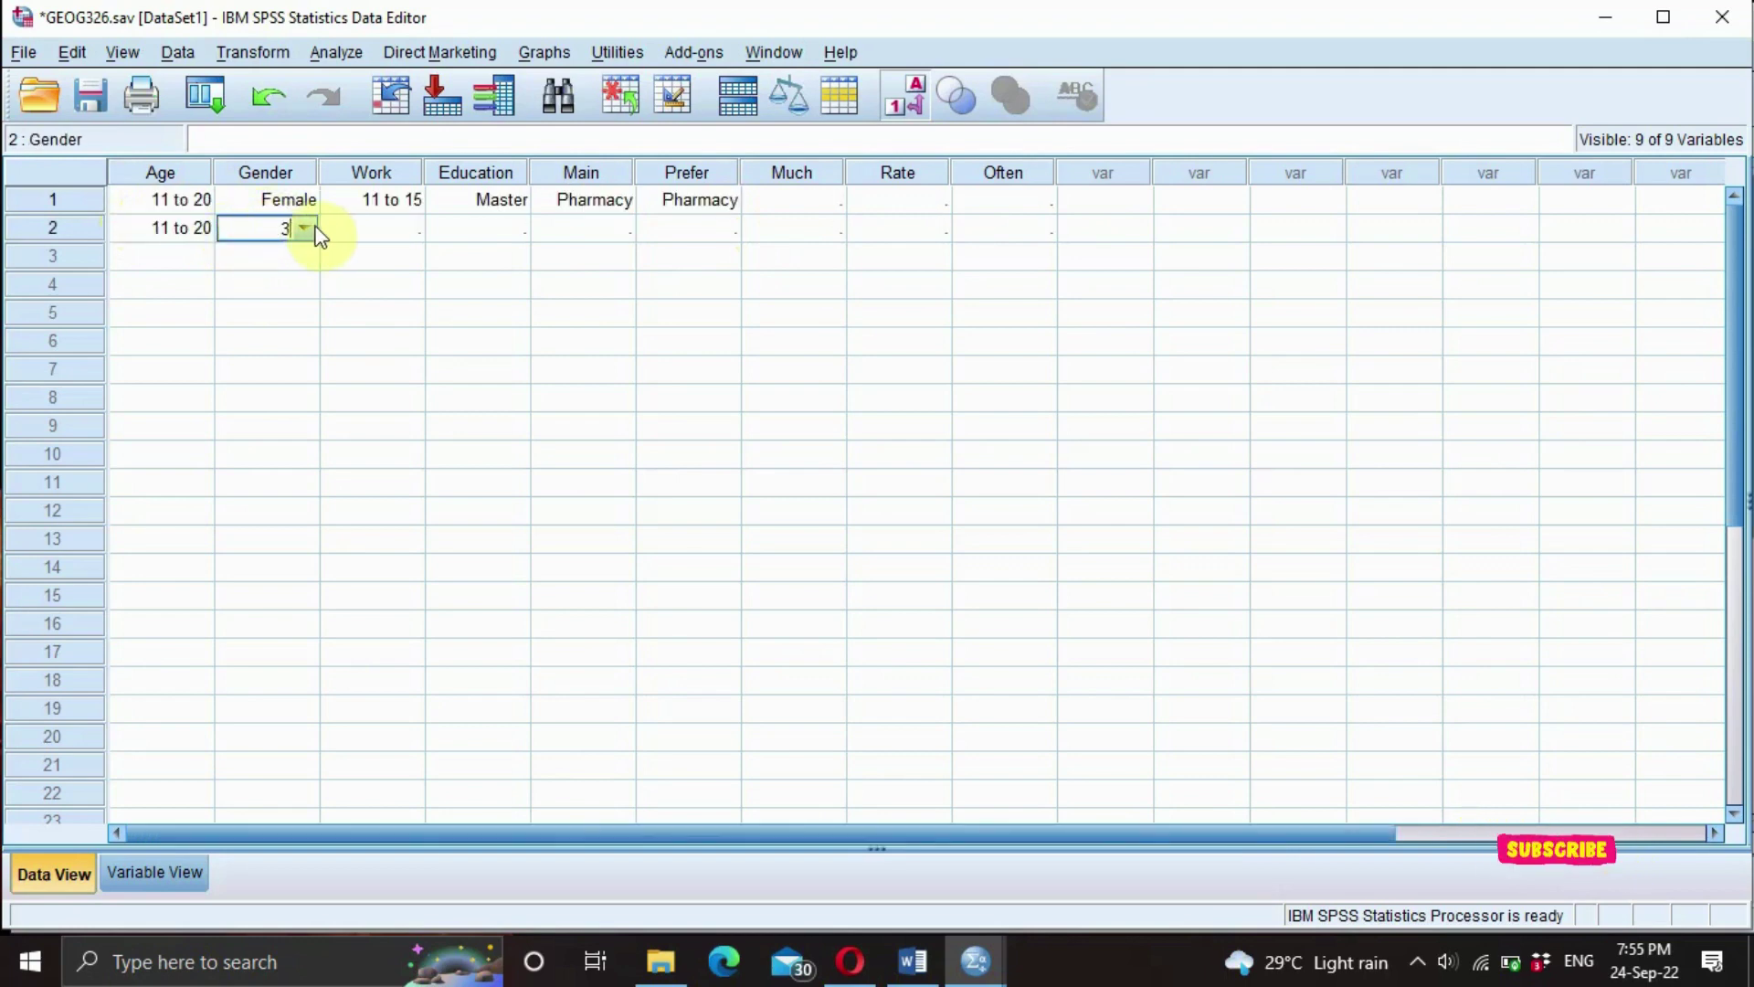
click(356, 234)
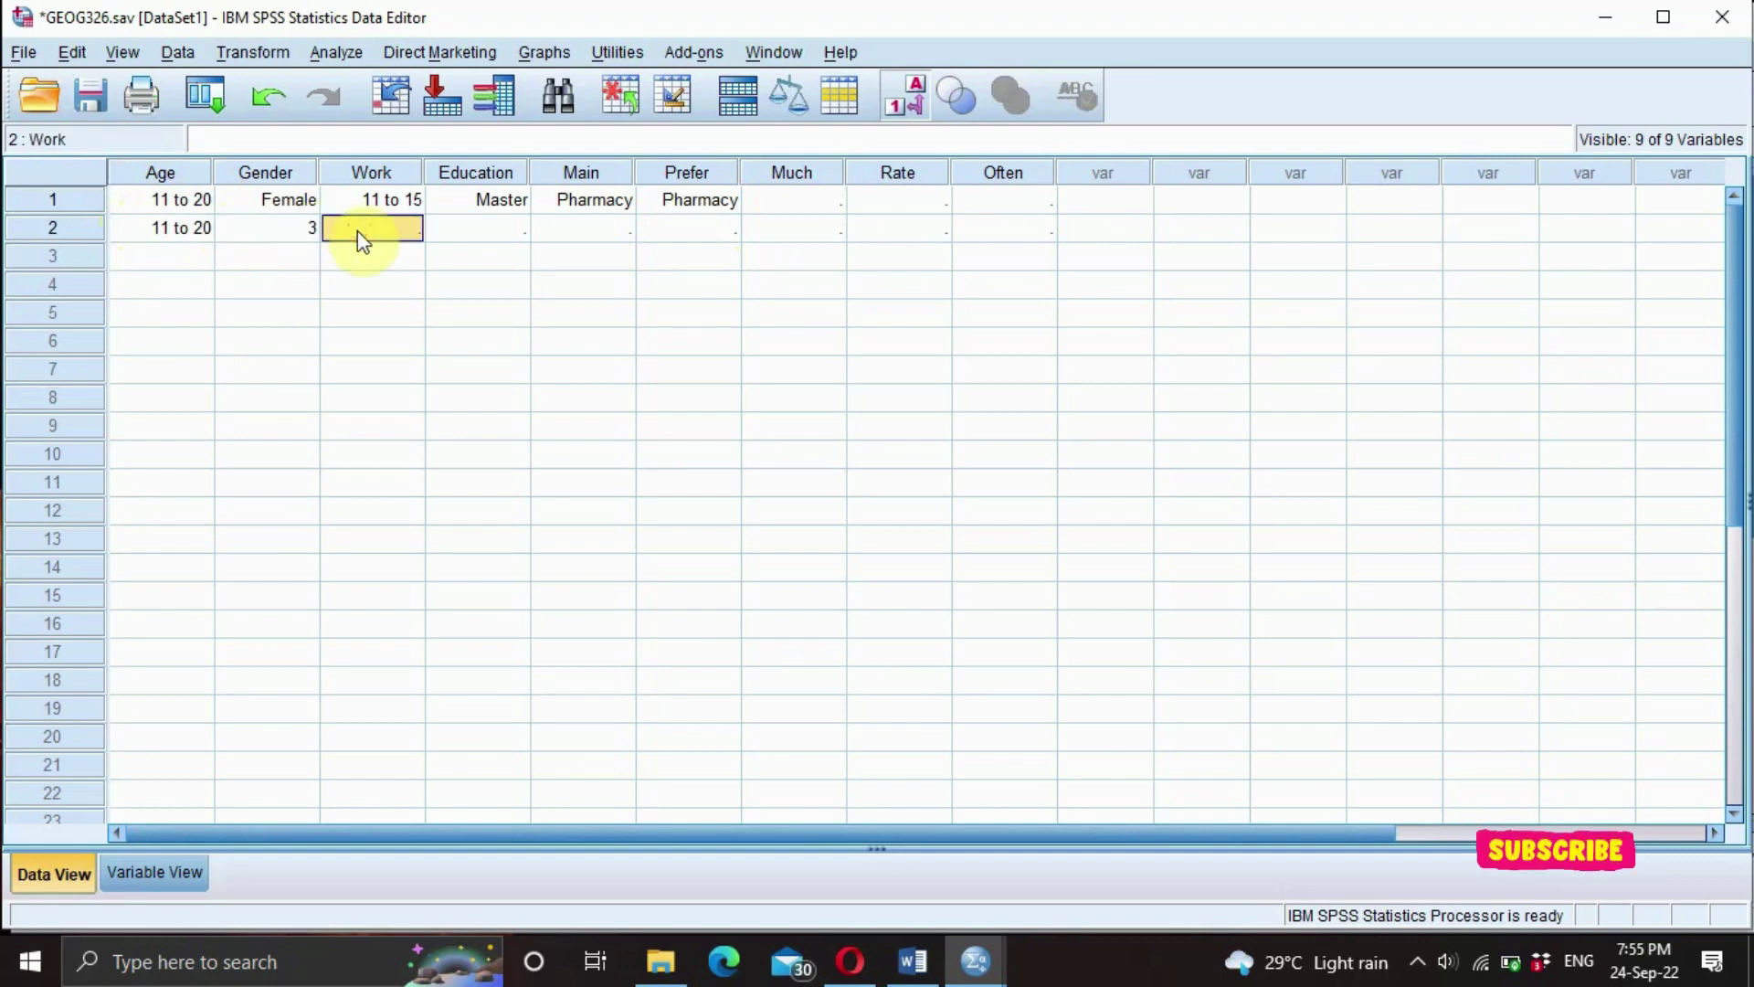
Correct the second case's Gender to male.
double_click(363, 240)
click(437, 239)
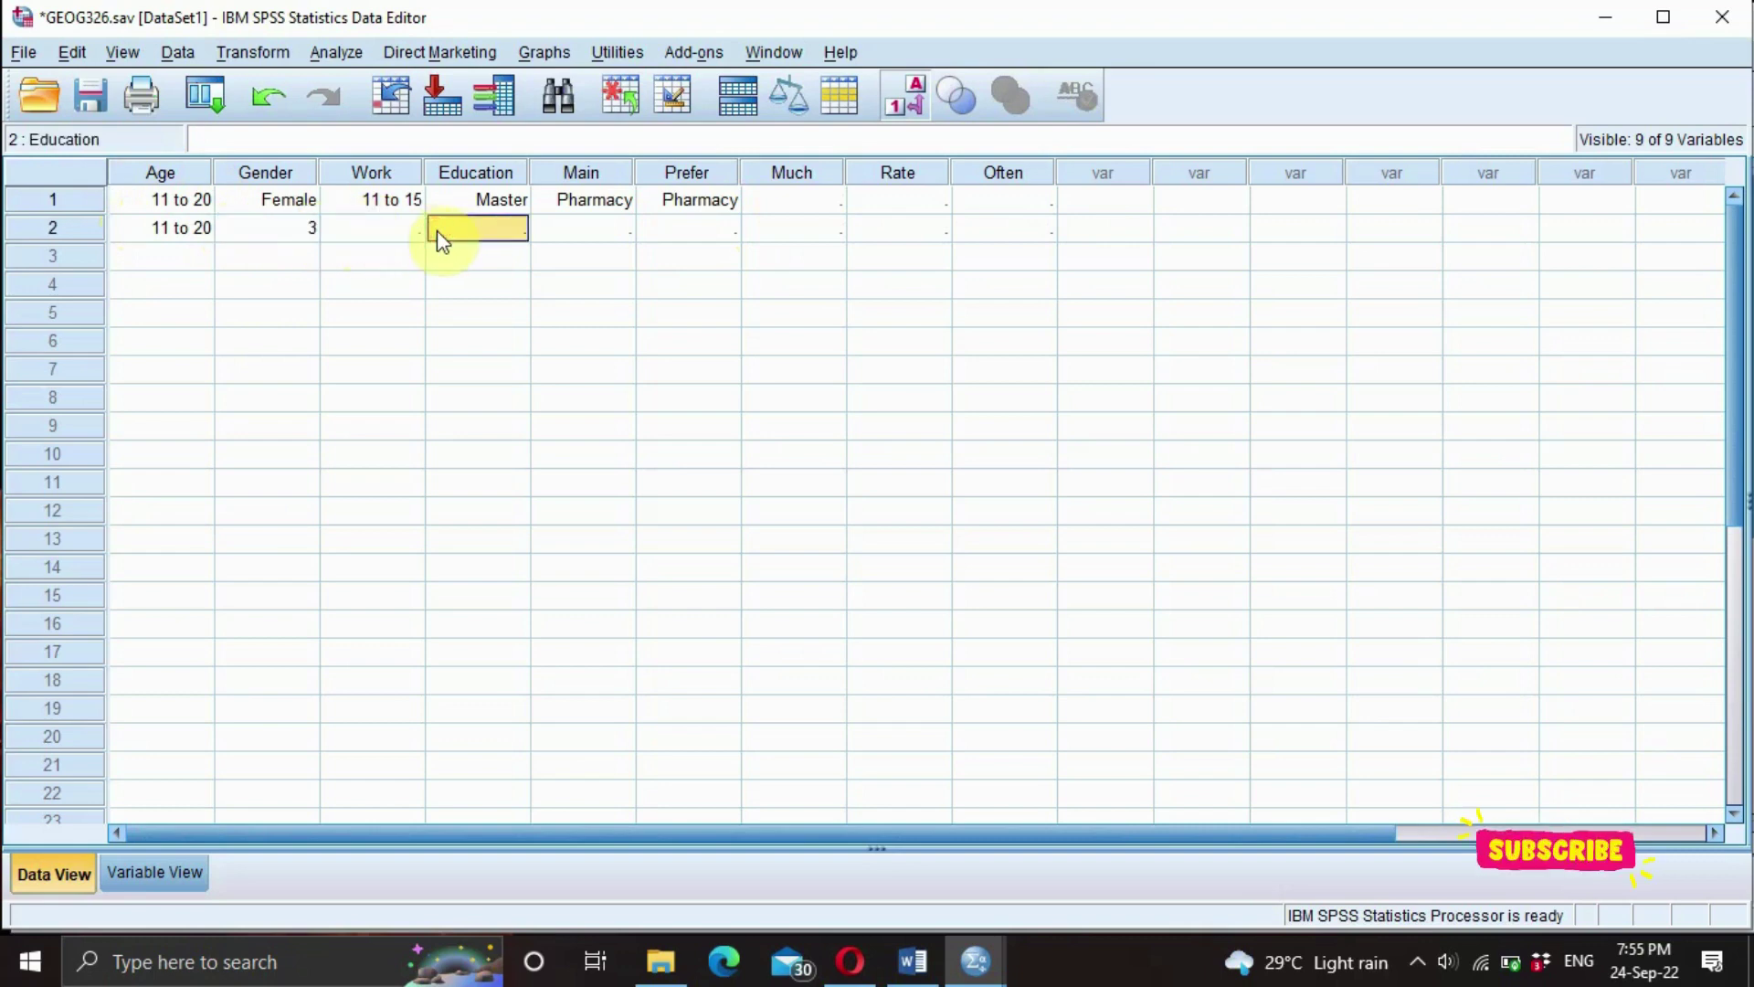
click(269, 230)
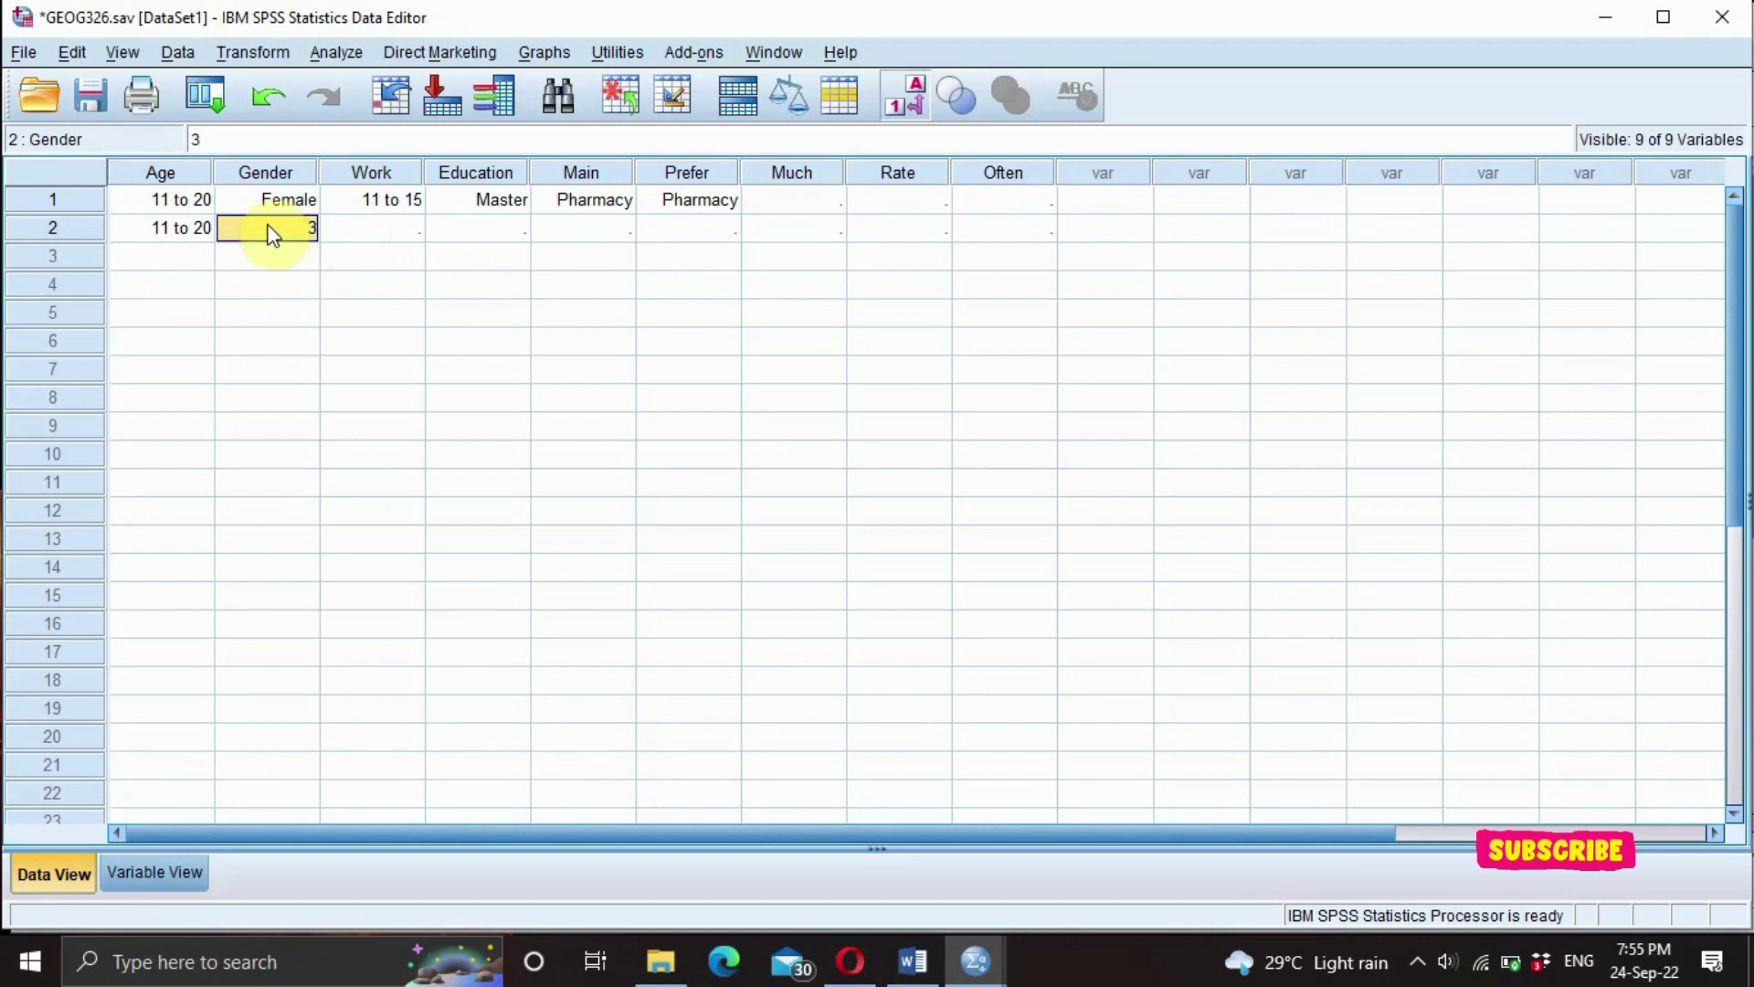
double_click(282, 229)
click(377, 234)
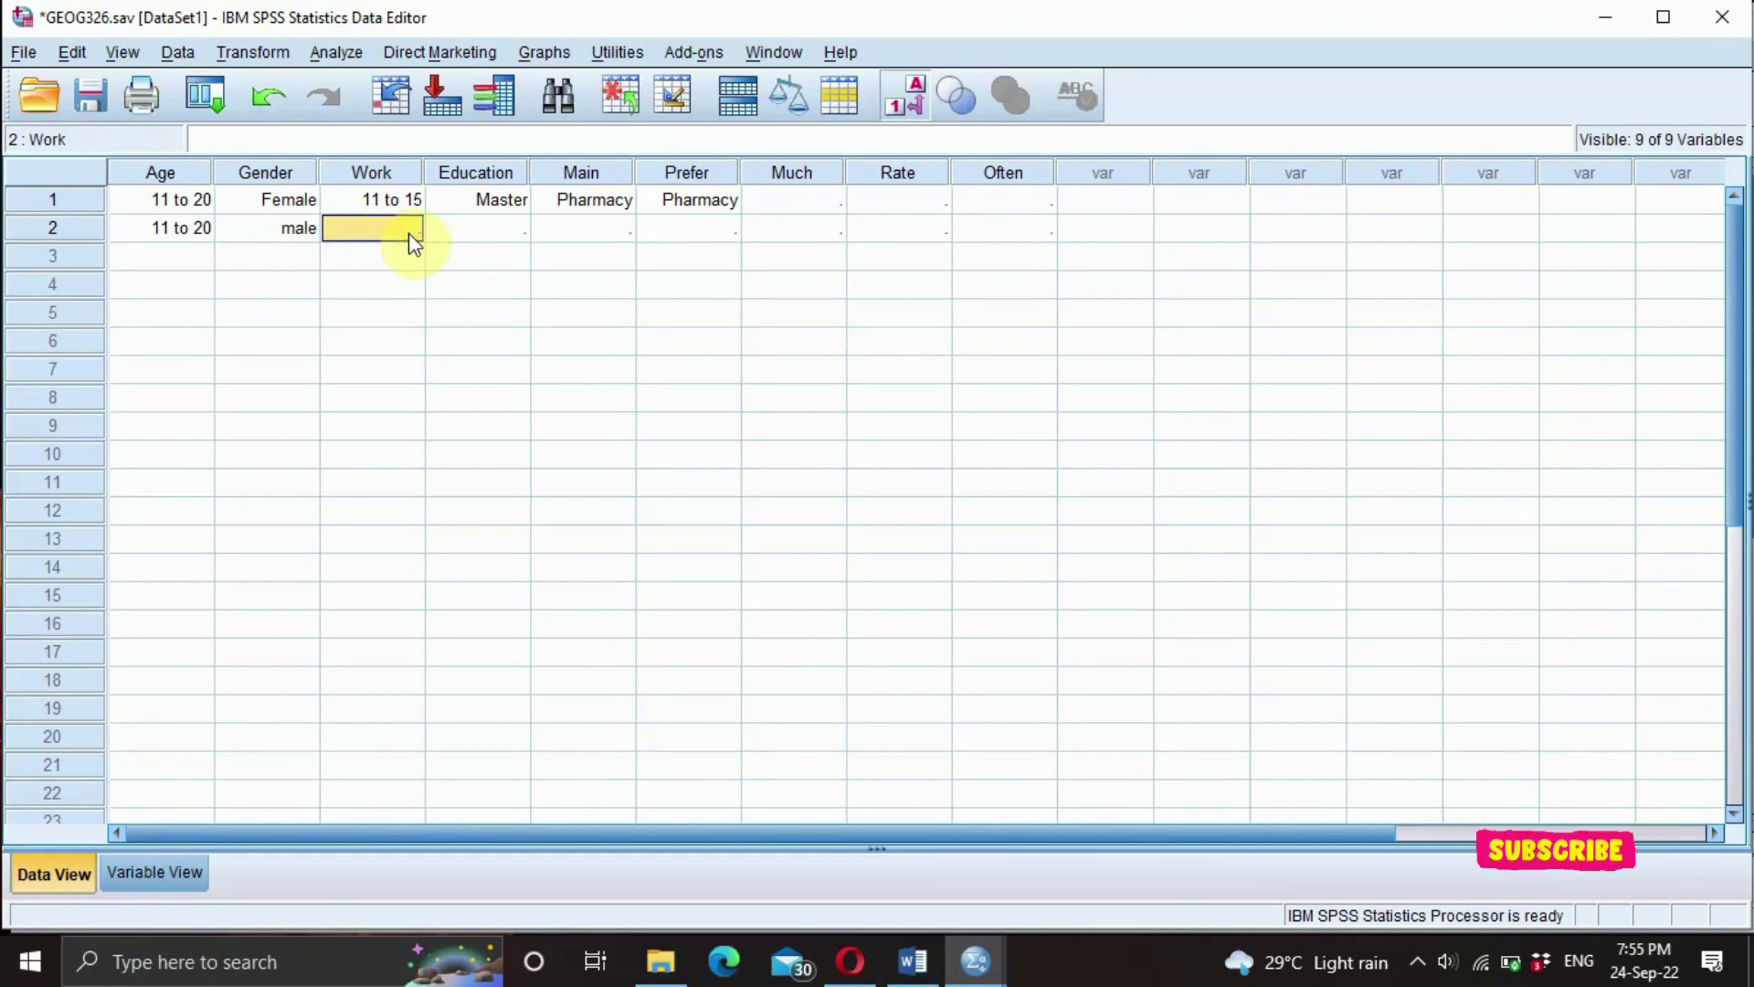
Enter the second case's Work as 5 to 10 using code 2, and its Education as Master using code 4.
text(2)
click(497, 232)
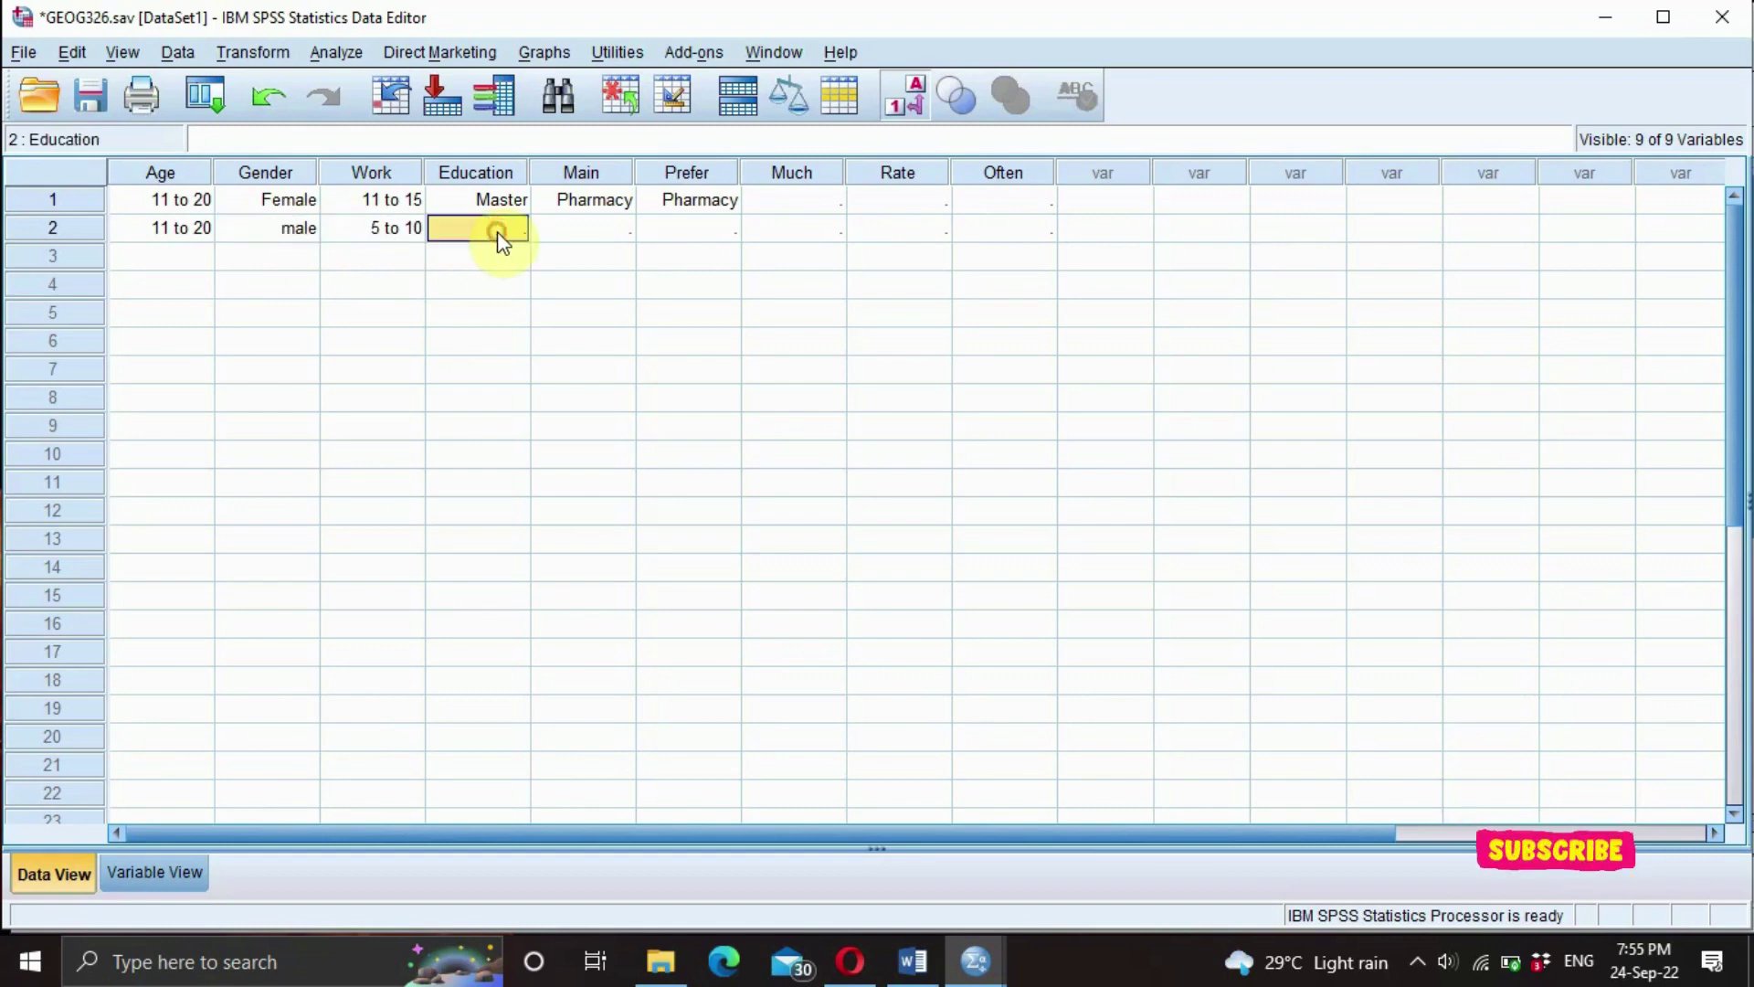
text(4)
click(537, 229)
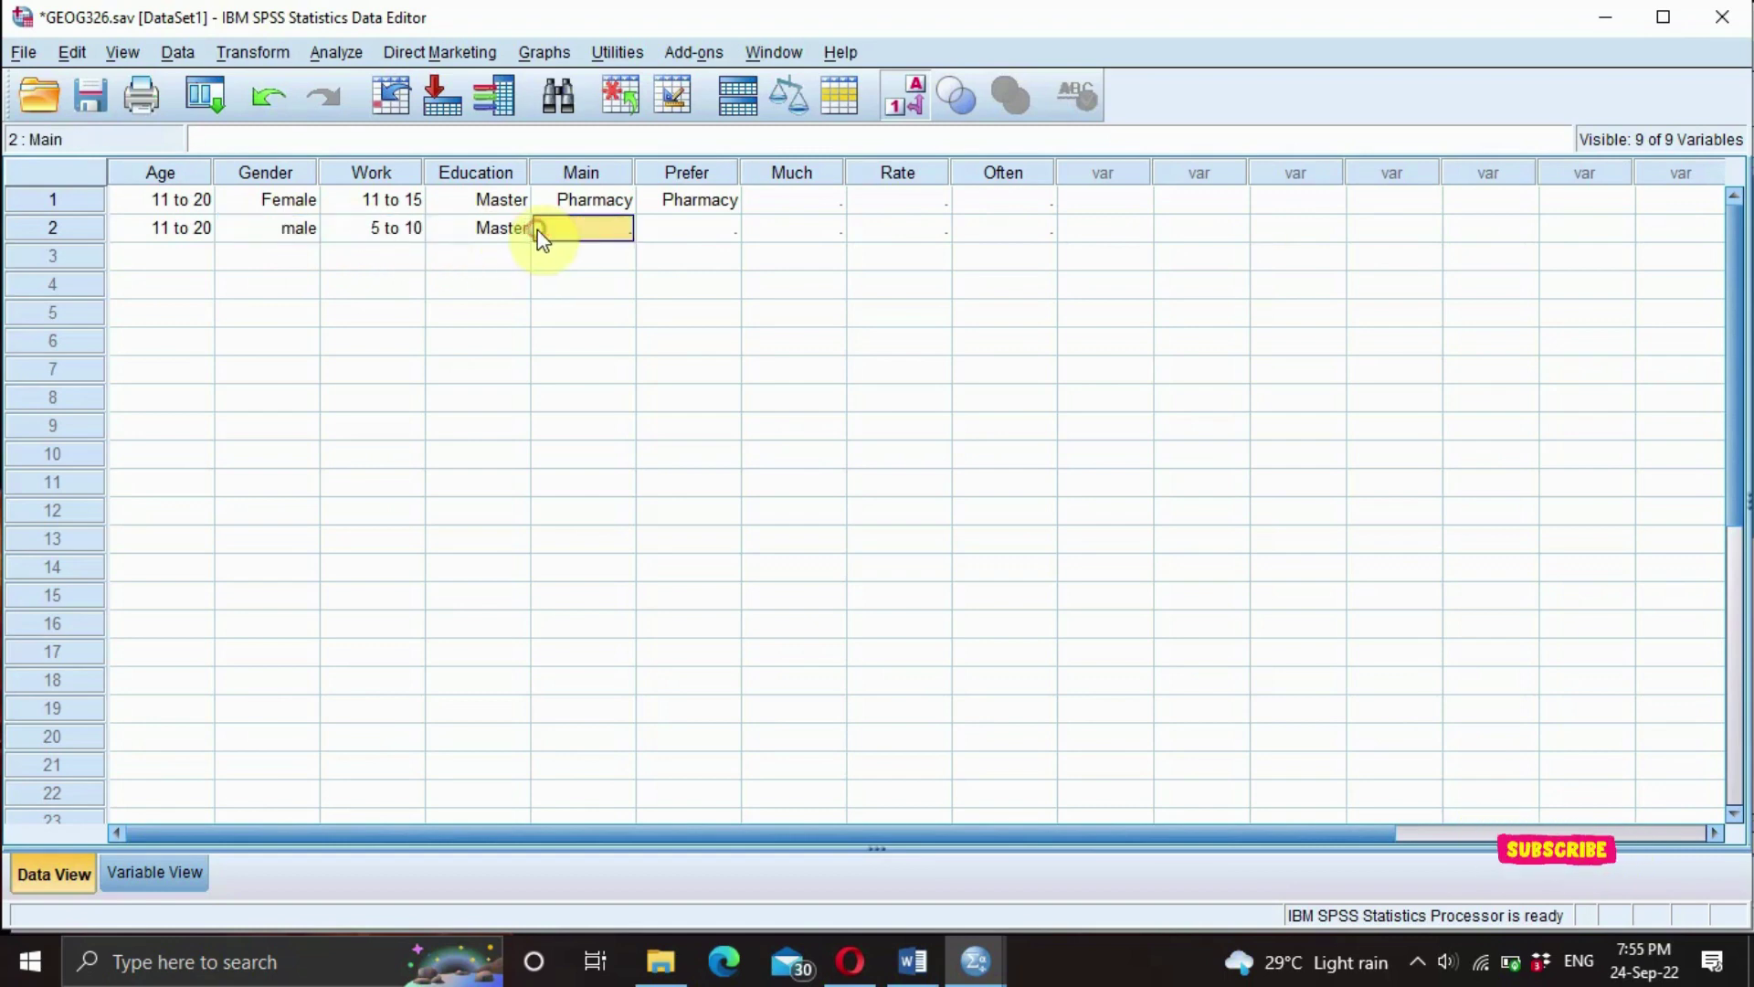
Enter Herbal shops for Main and Pharmacy for Prefer in the second case.
text(55)
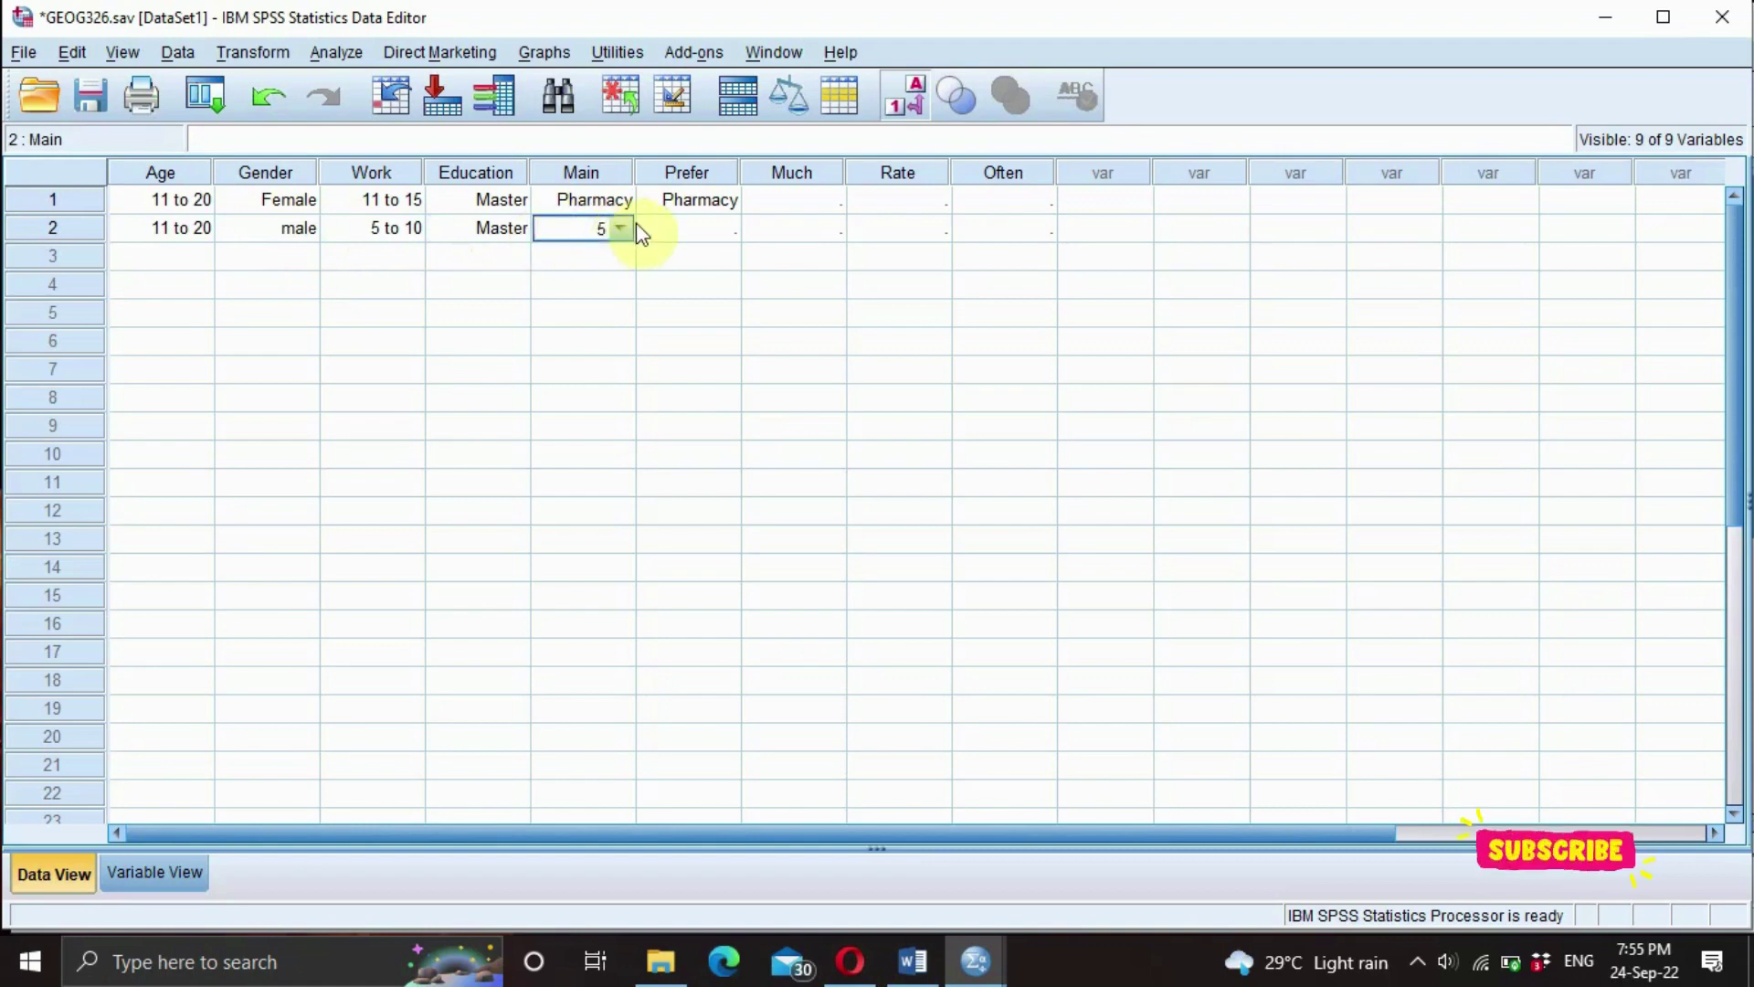
click(668, 232)
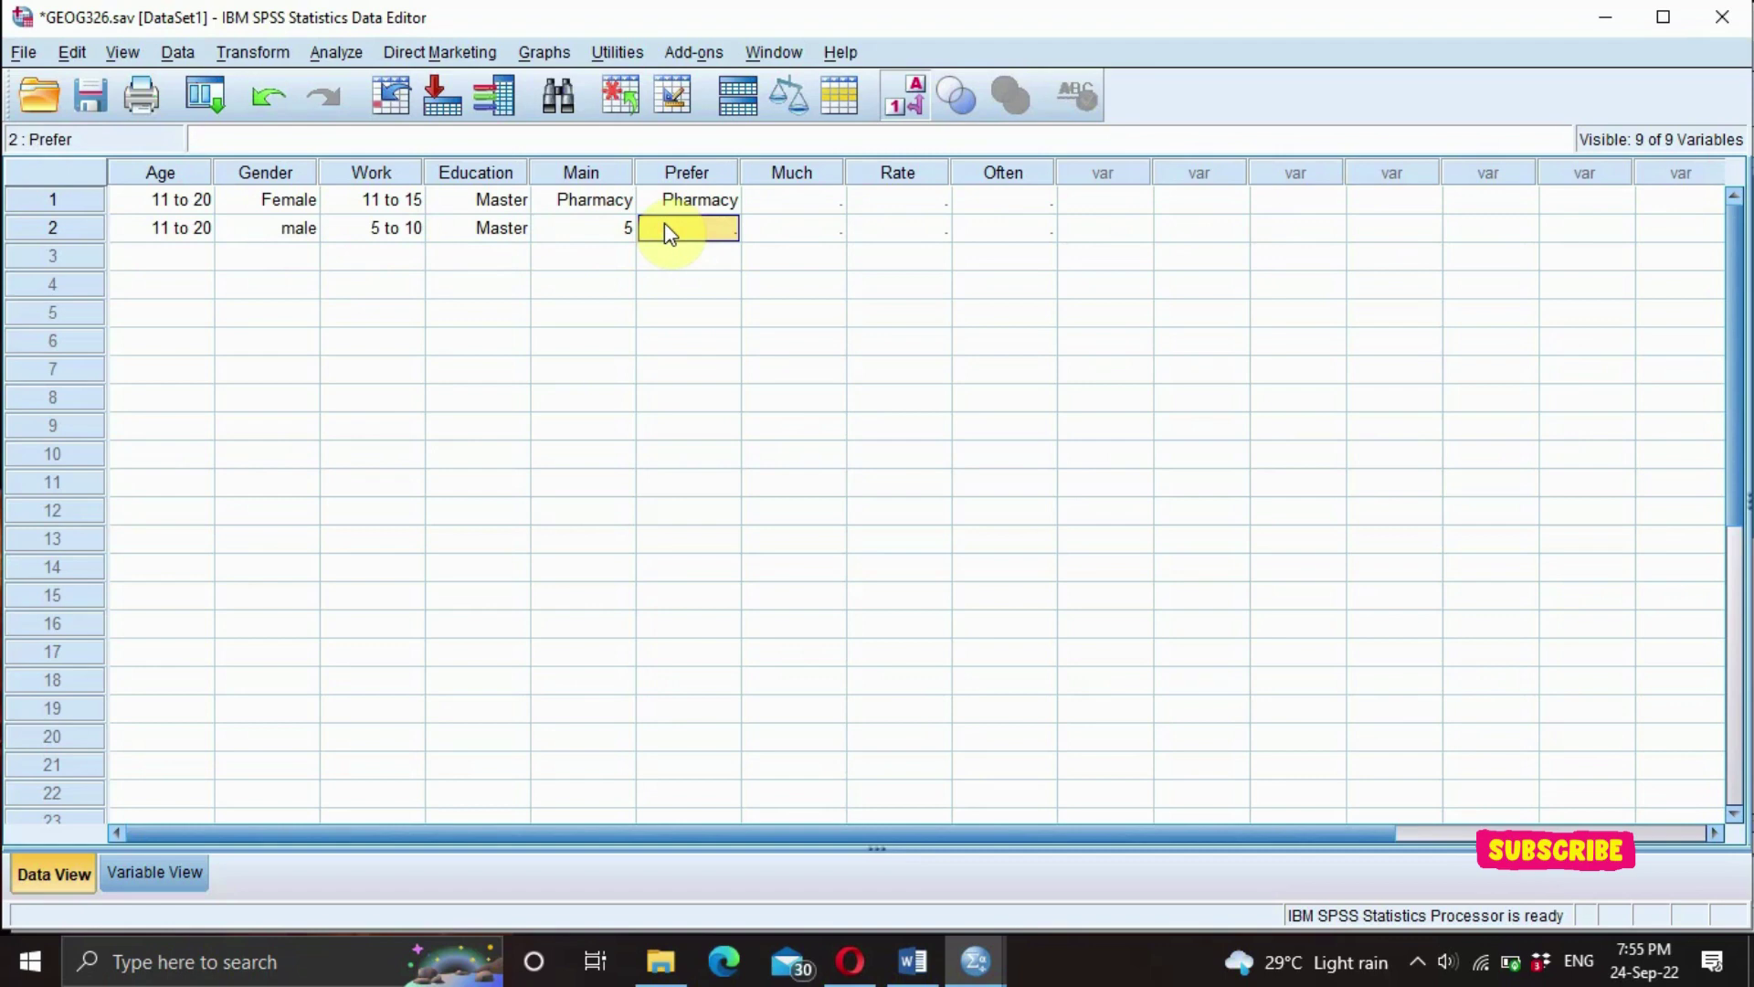
double_click(629, 228)
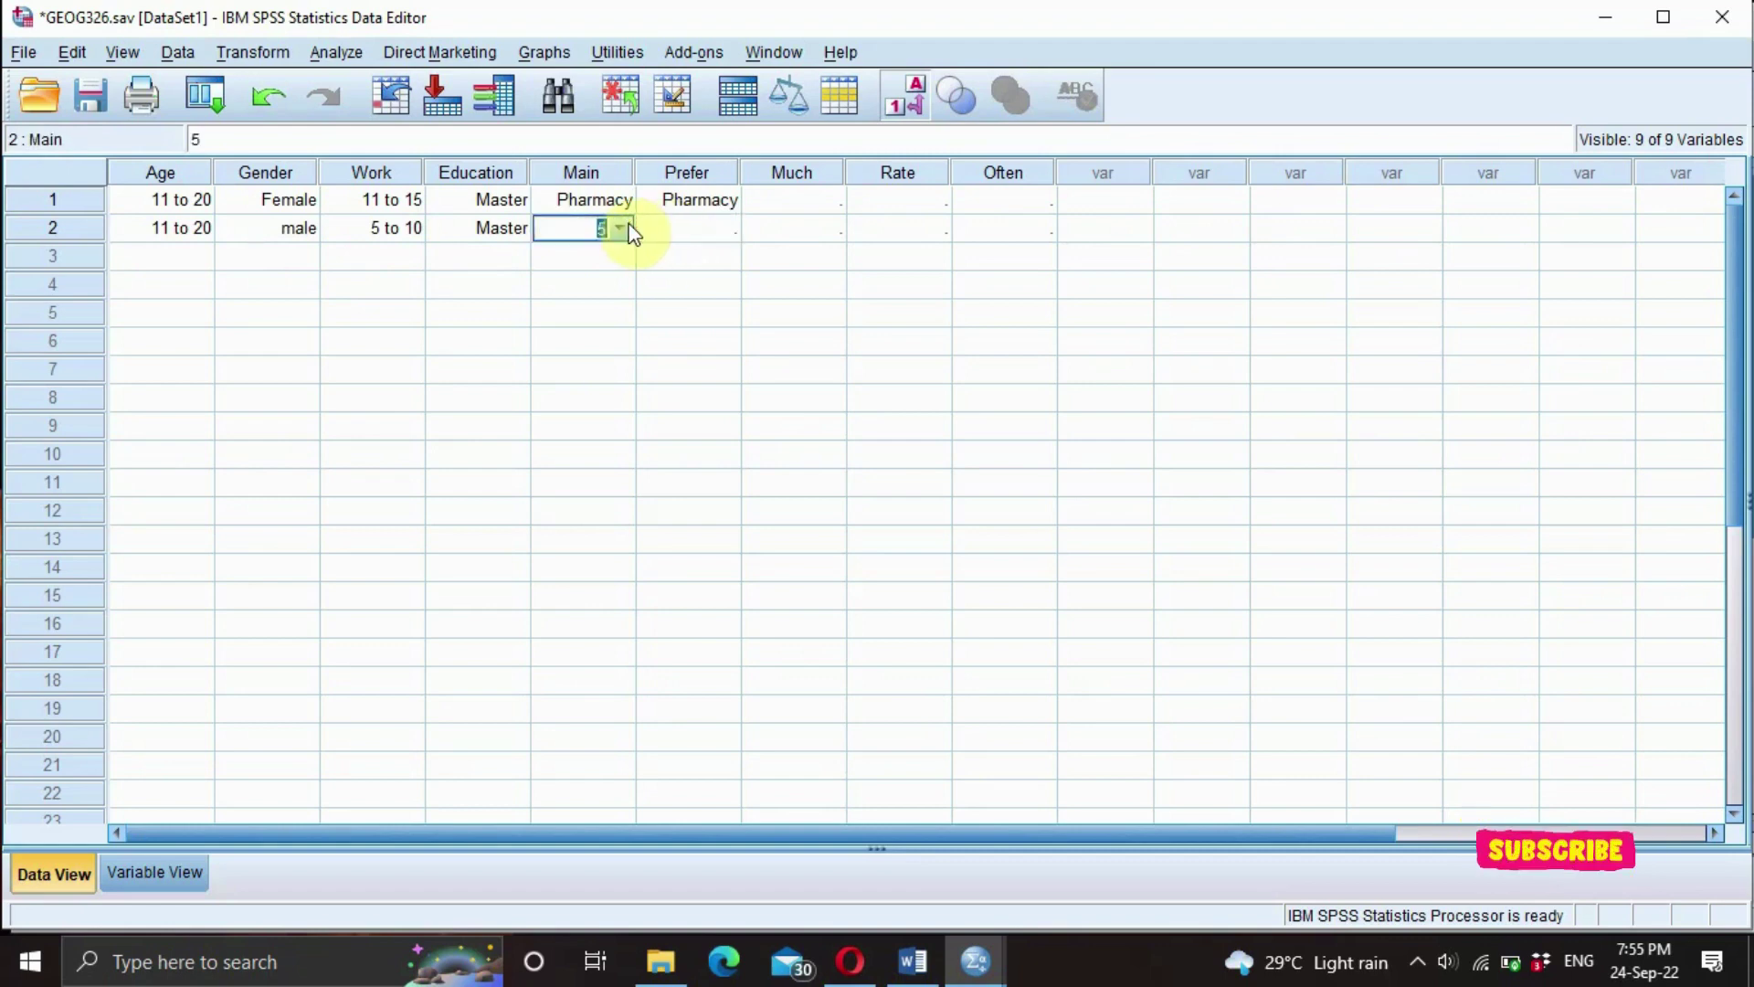
click(690, 230)
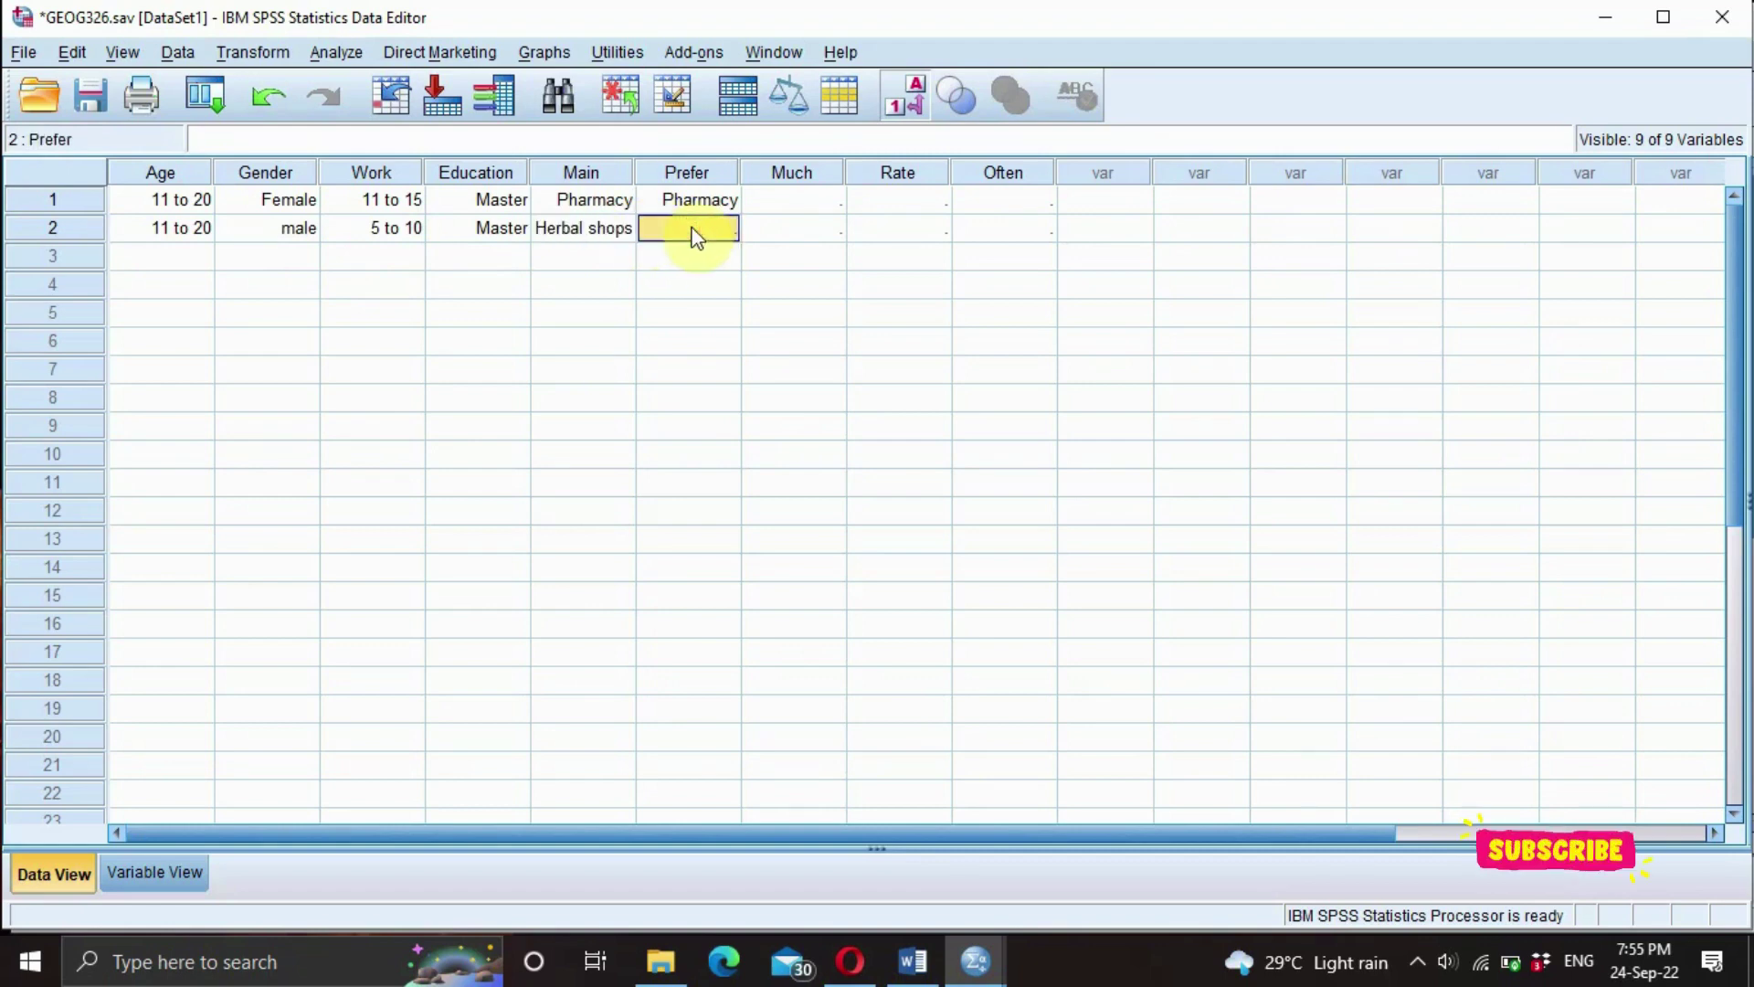
double_click(695, 234)
text(5)
click(776, 228)
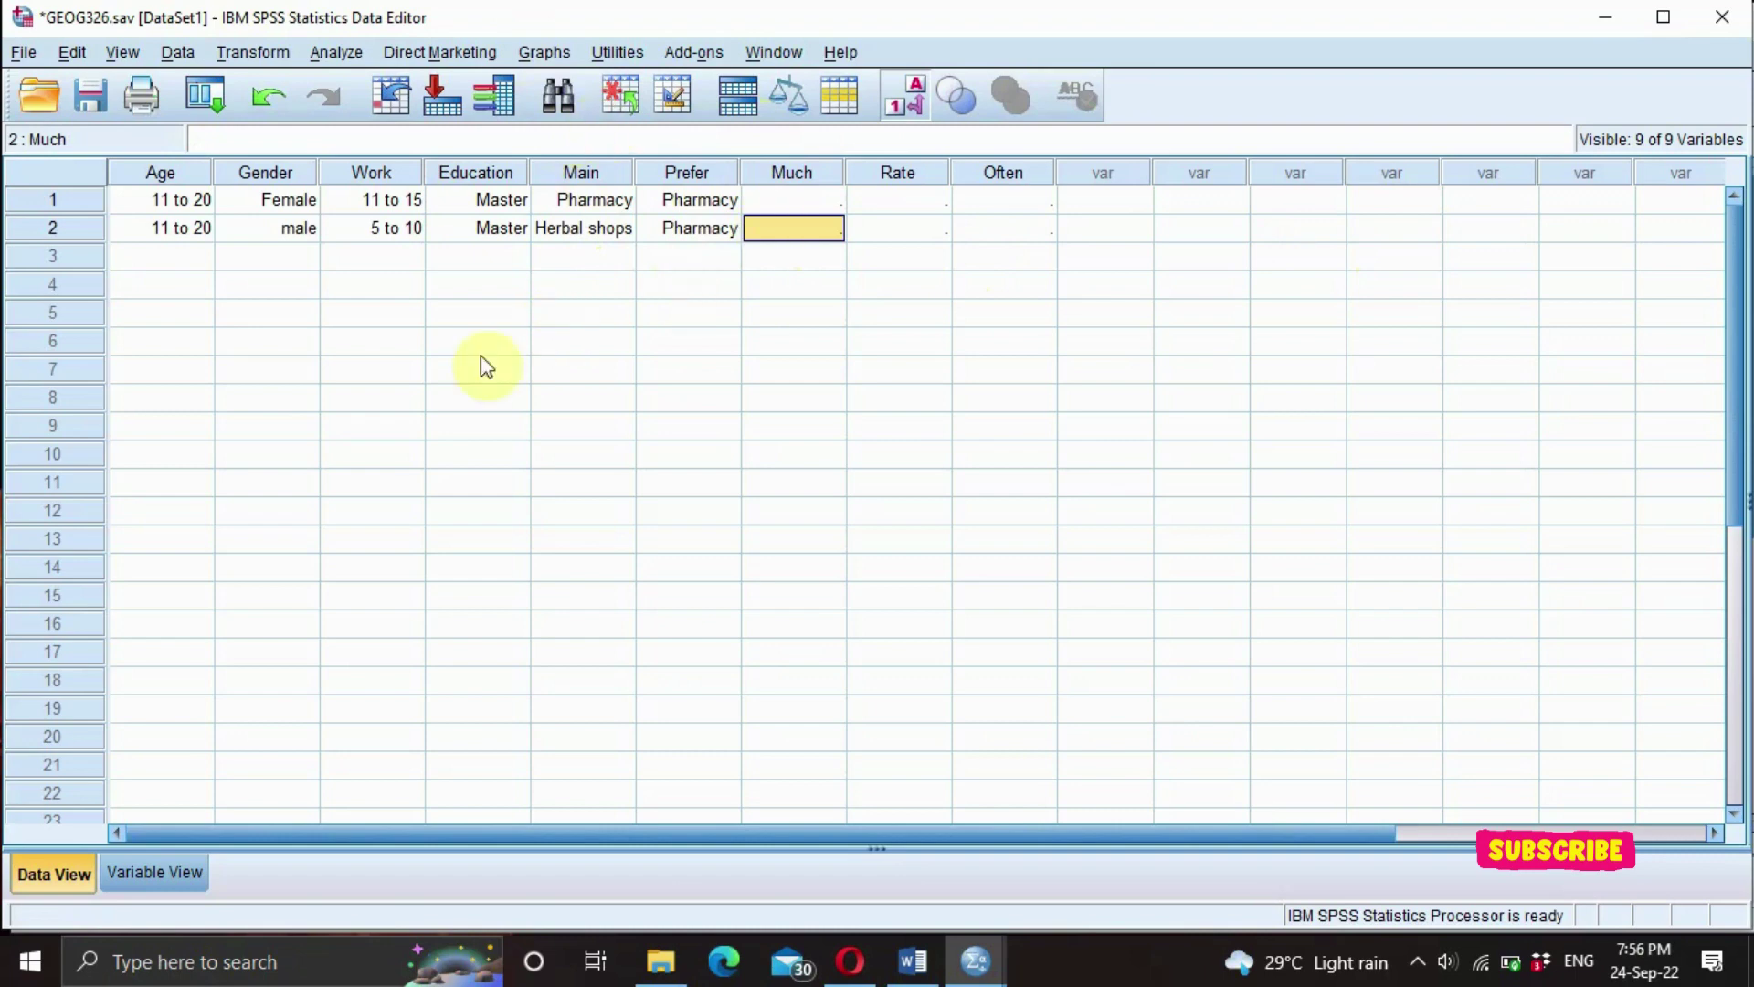
click(137, 870)
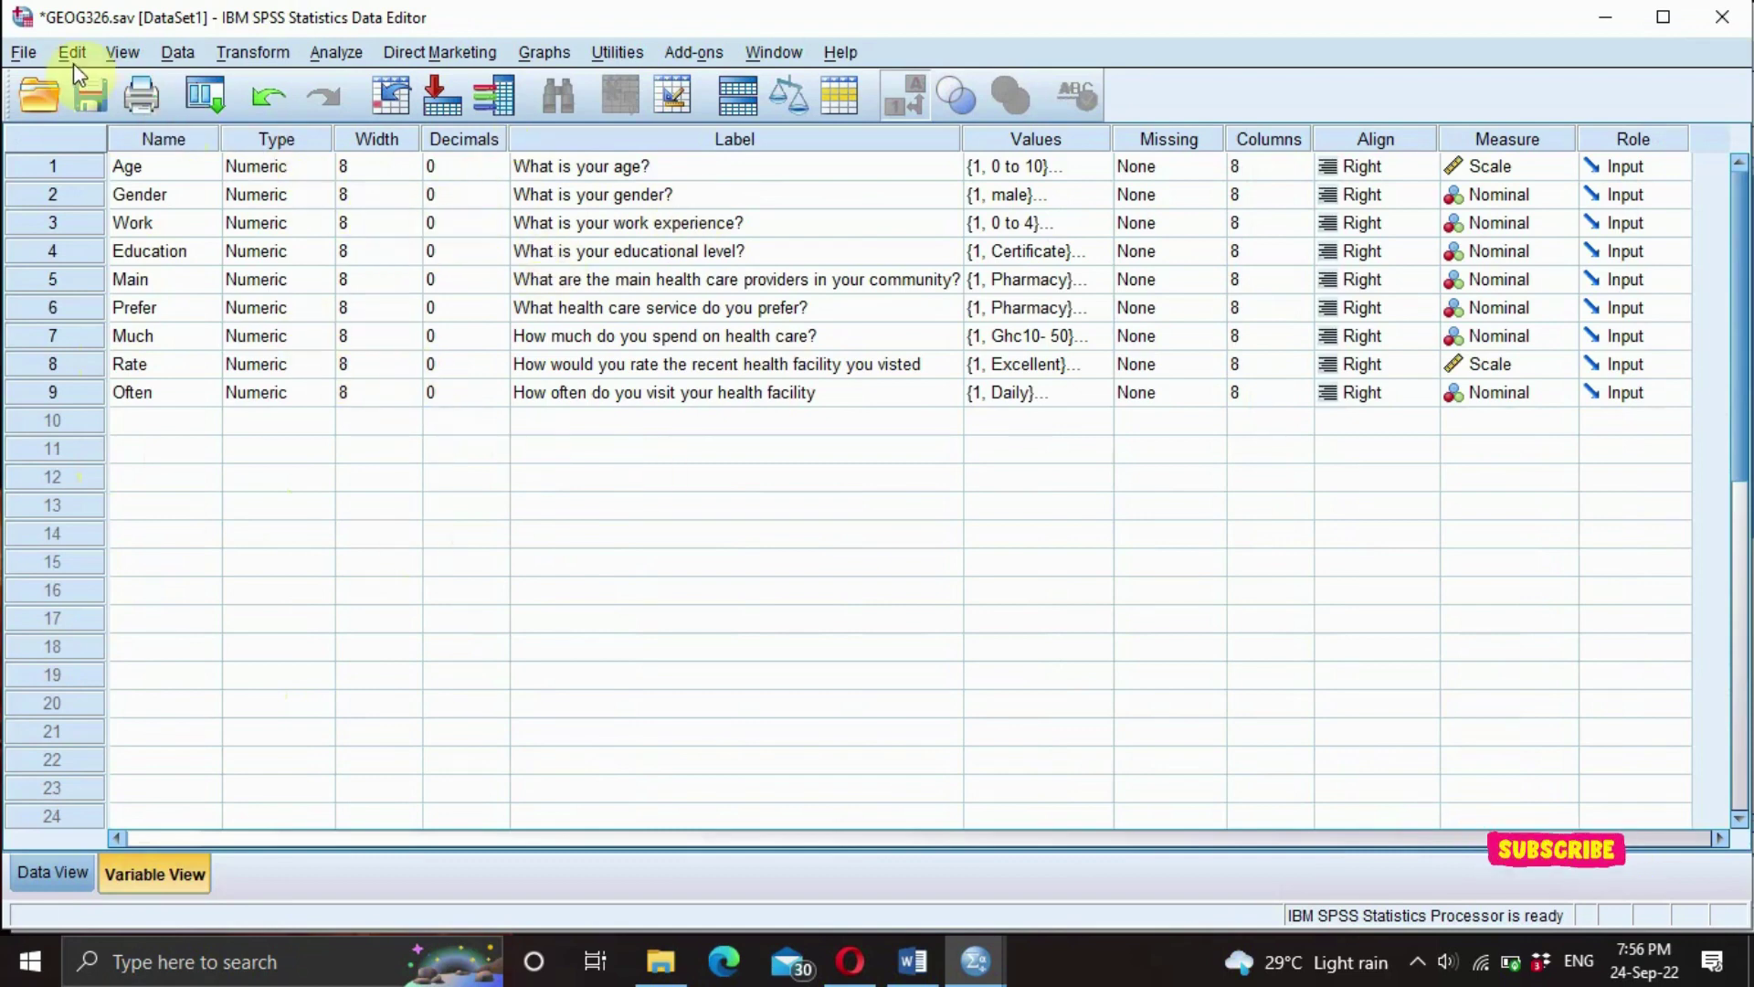
click(33, 52)
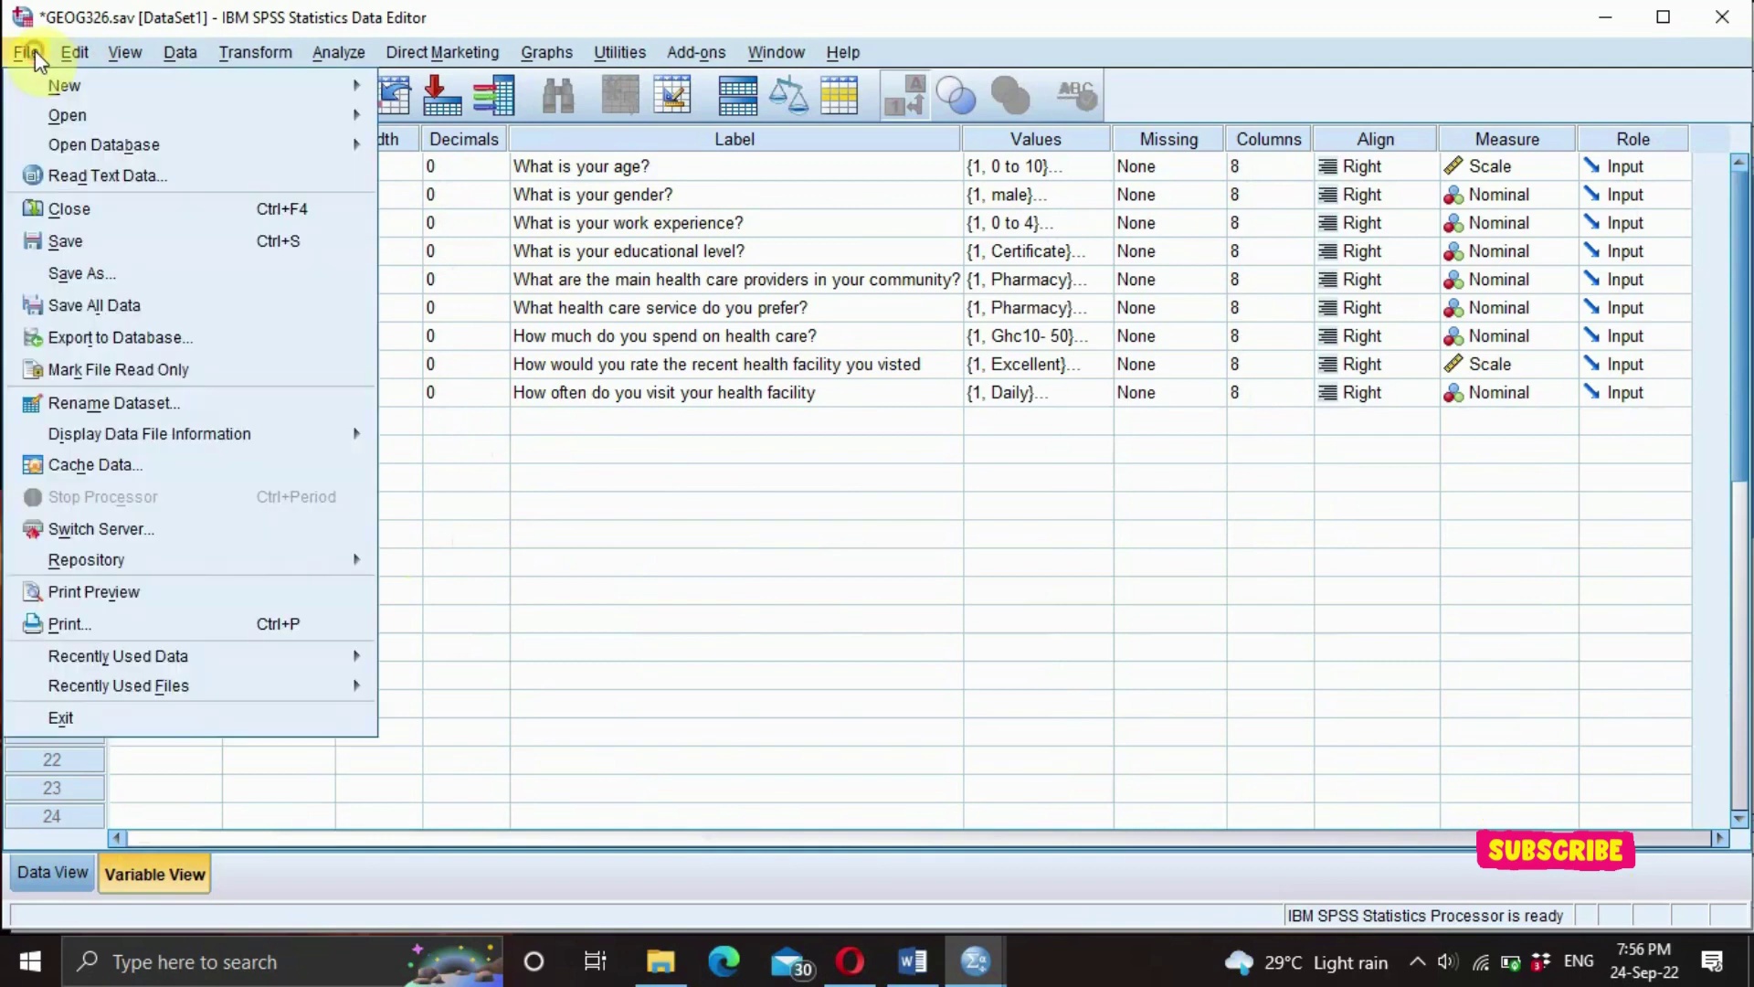
click(84, 274)
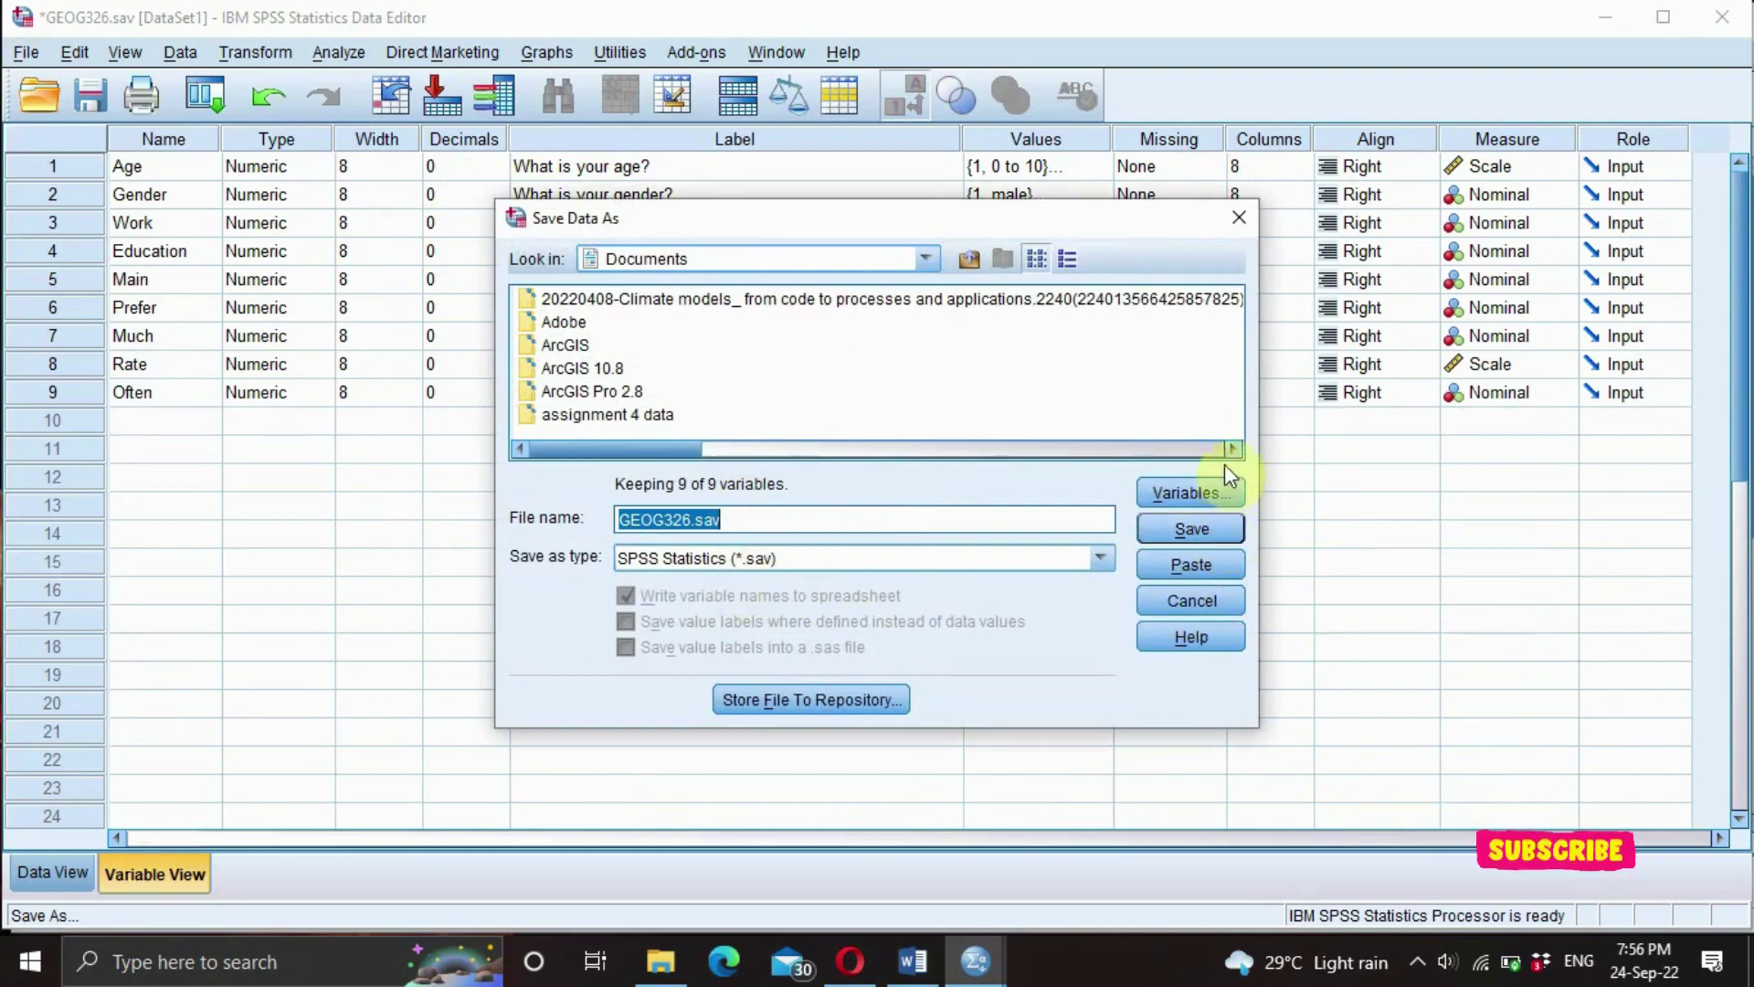
click(1239, 217)
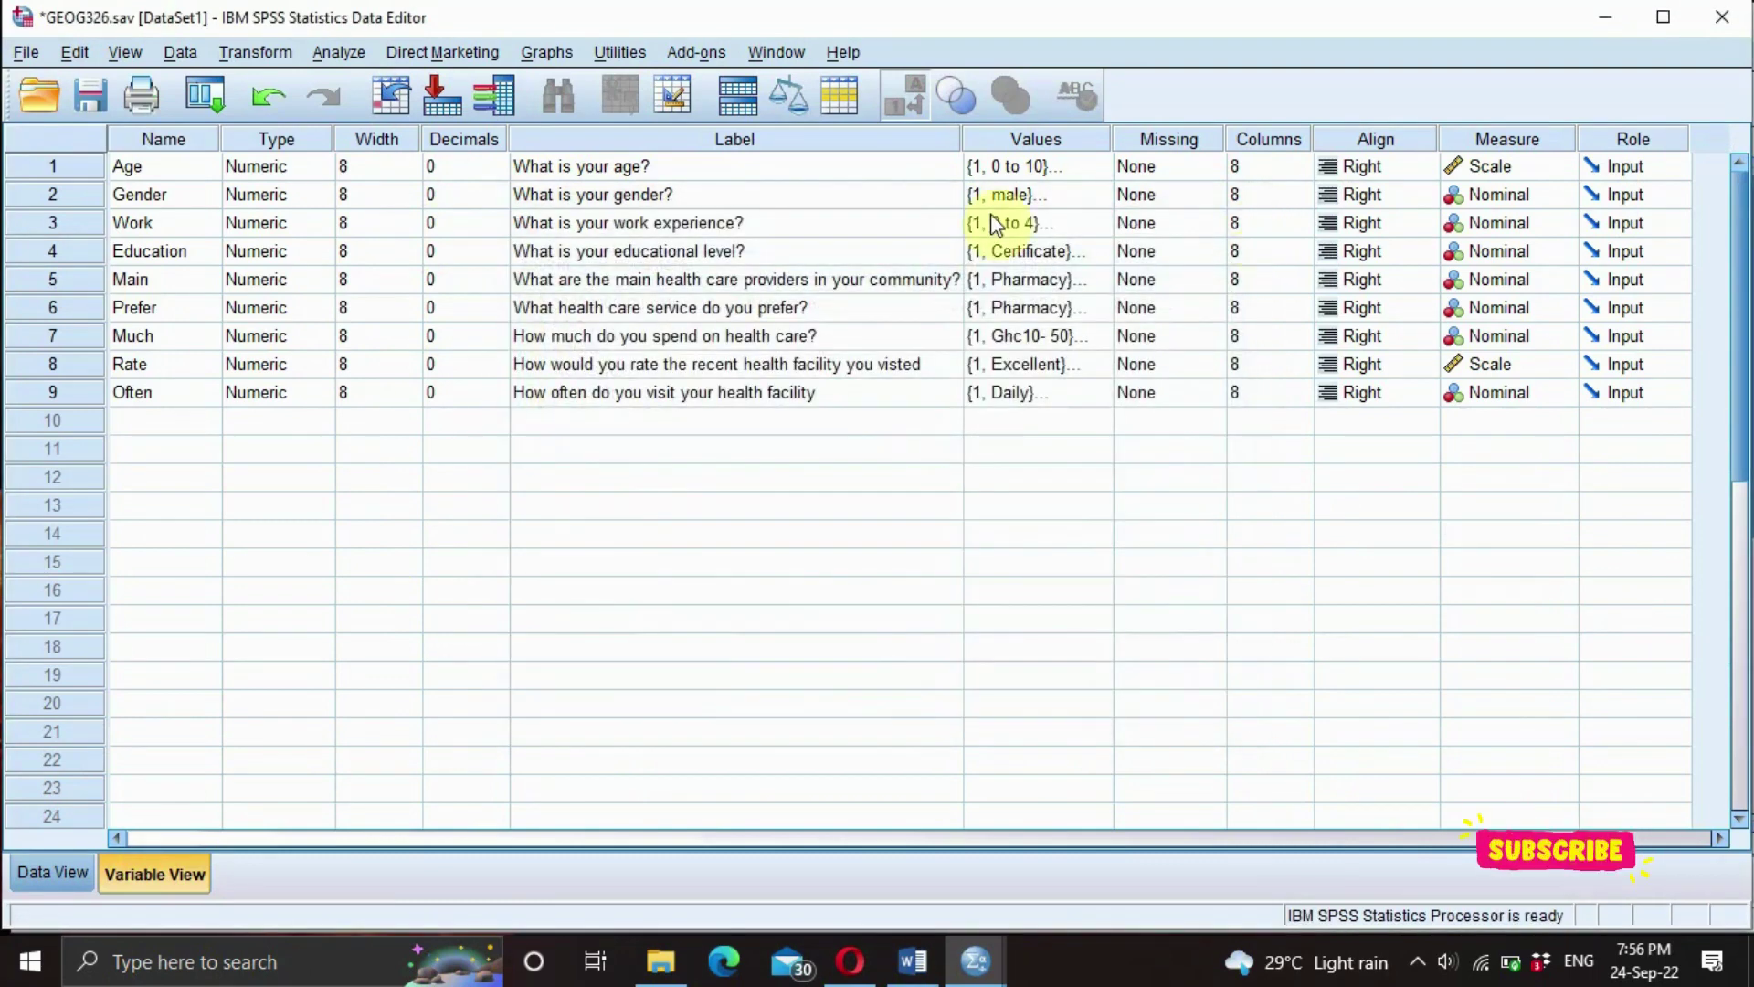